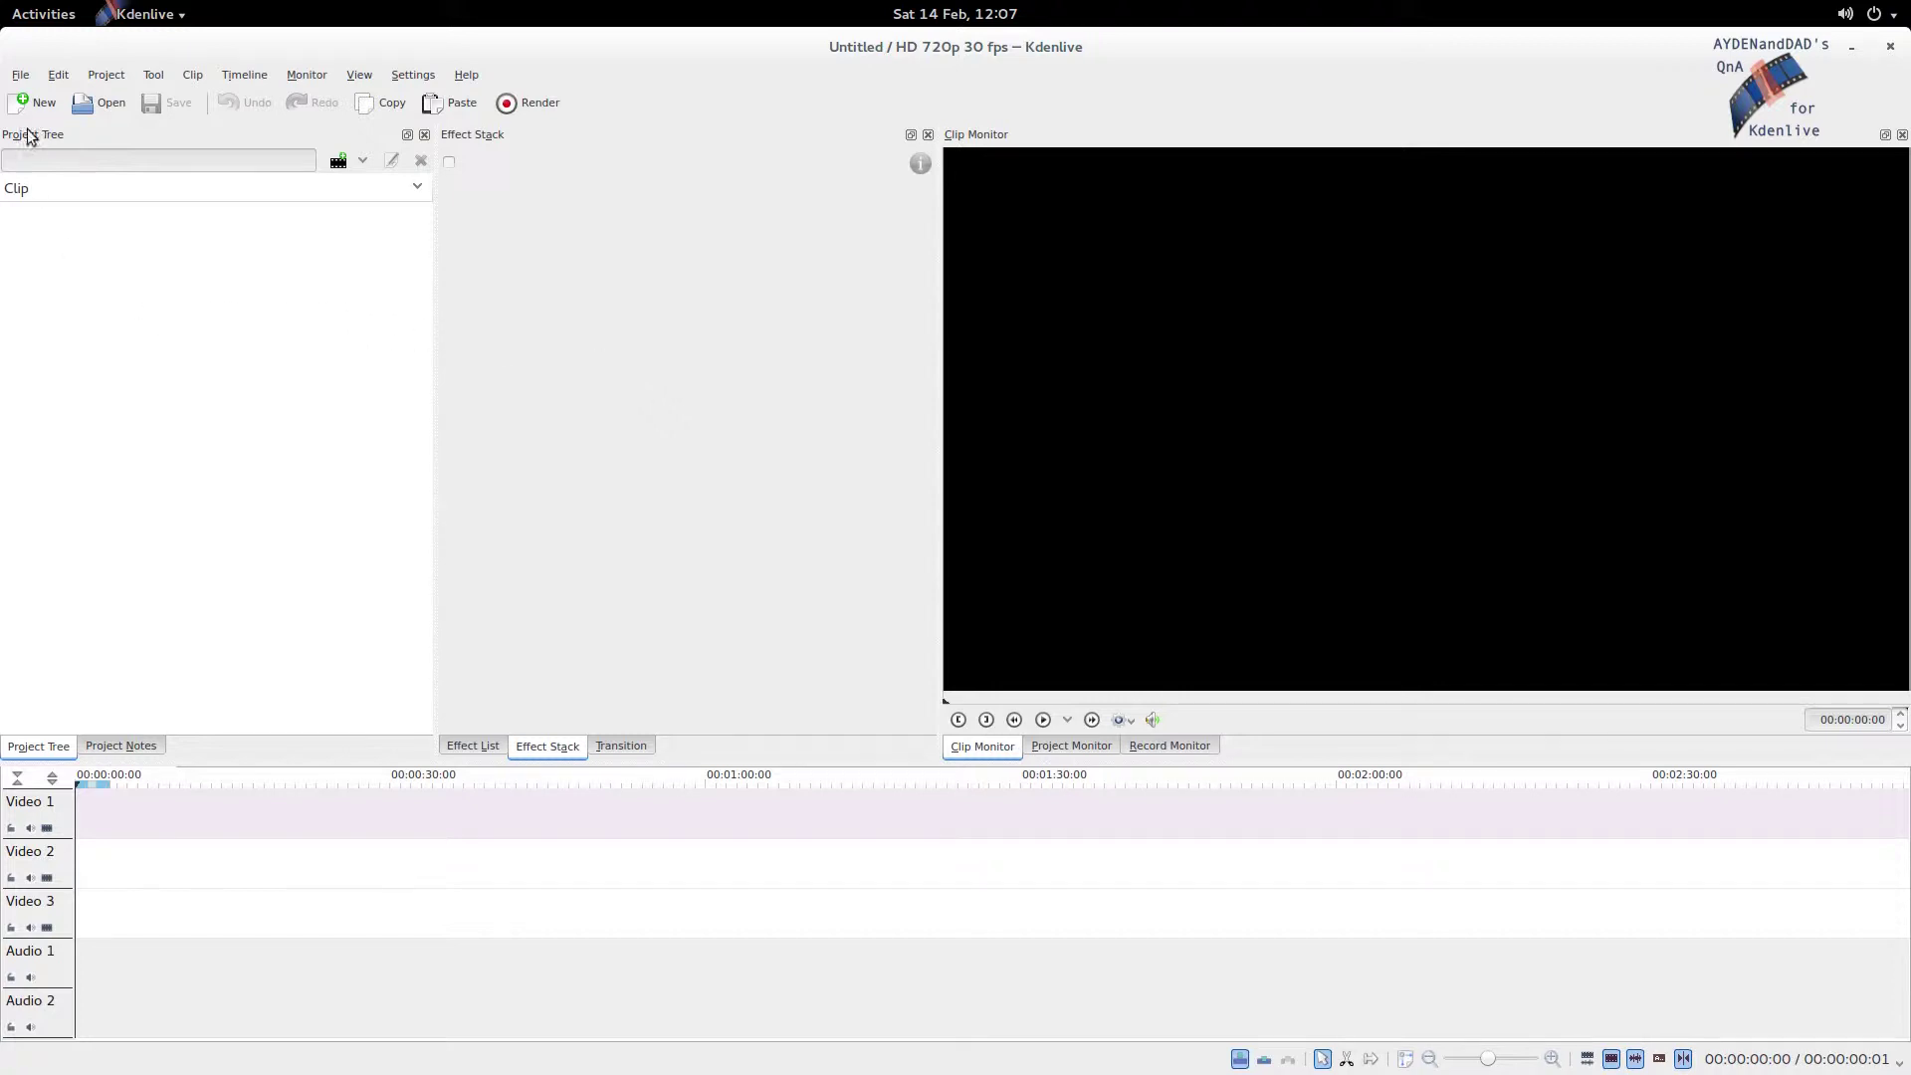
# Show the File > Open Recent submenu listing recently opened projects.
pyautogui.click(20, 76)
# Open the Demo5_FinalStand project and preview it around 7 and 37 seconds.
pyautogui.moveTo(211, 155)
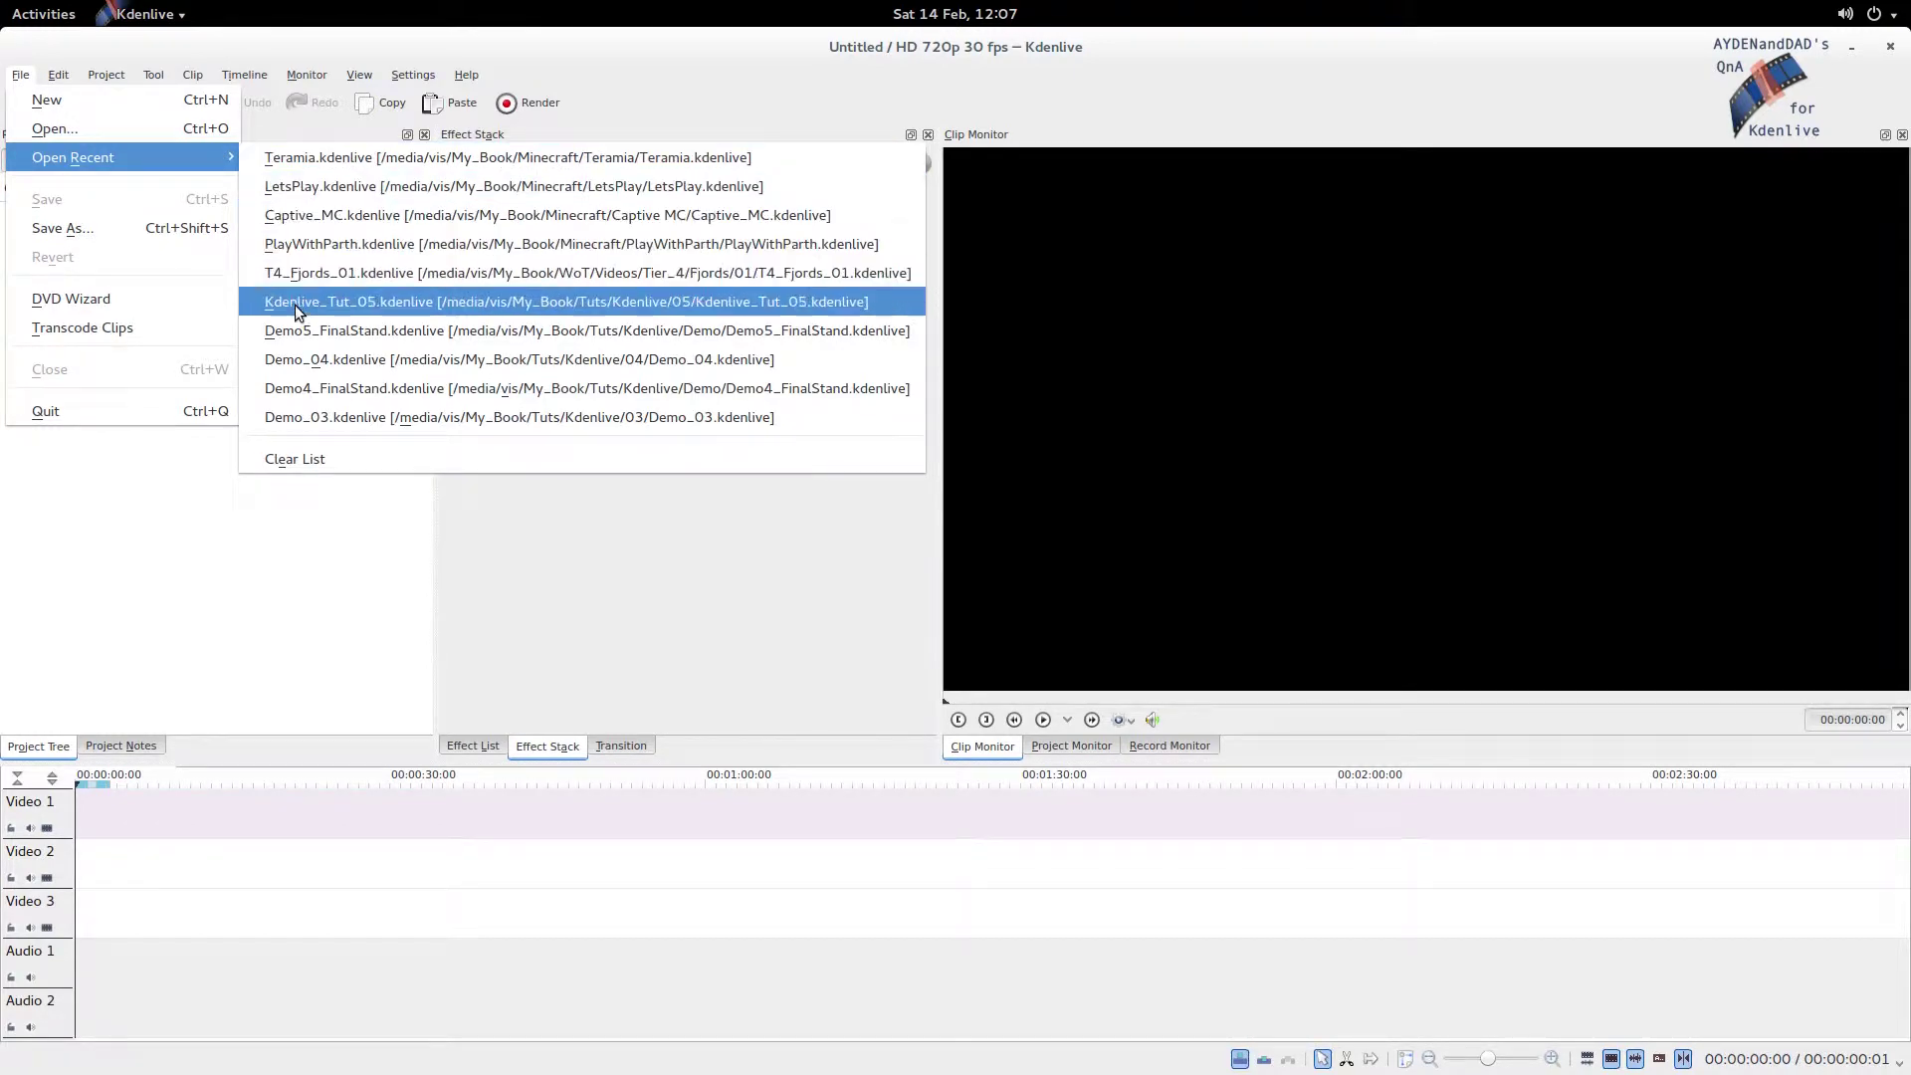
pyautogui.click(318, 328)
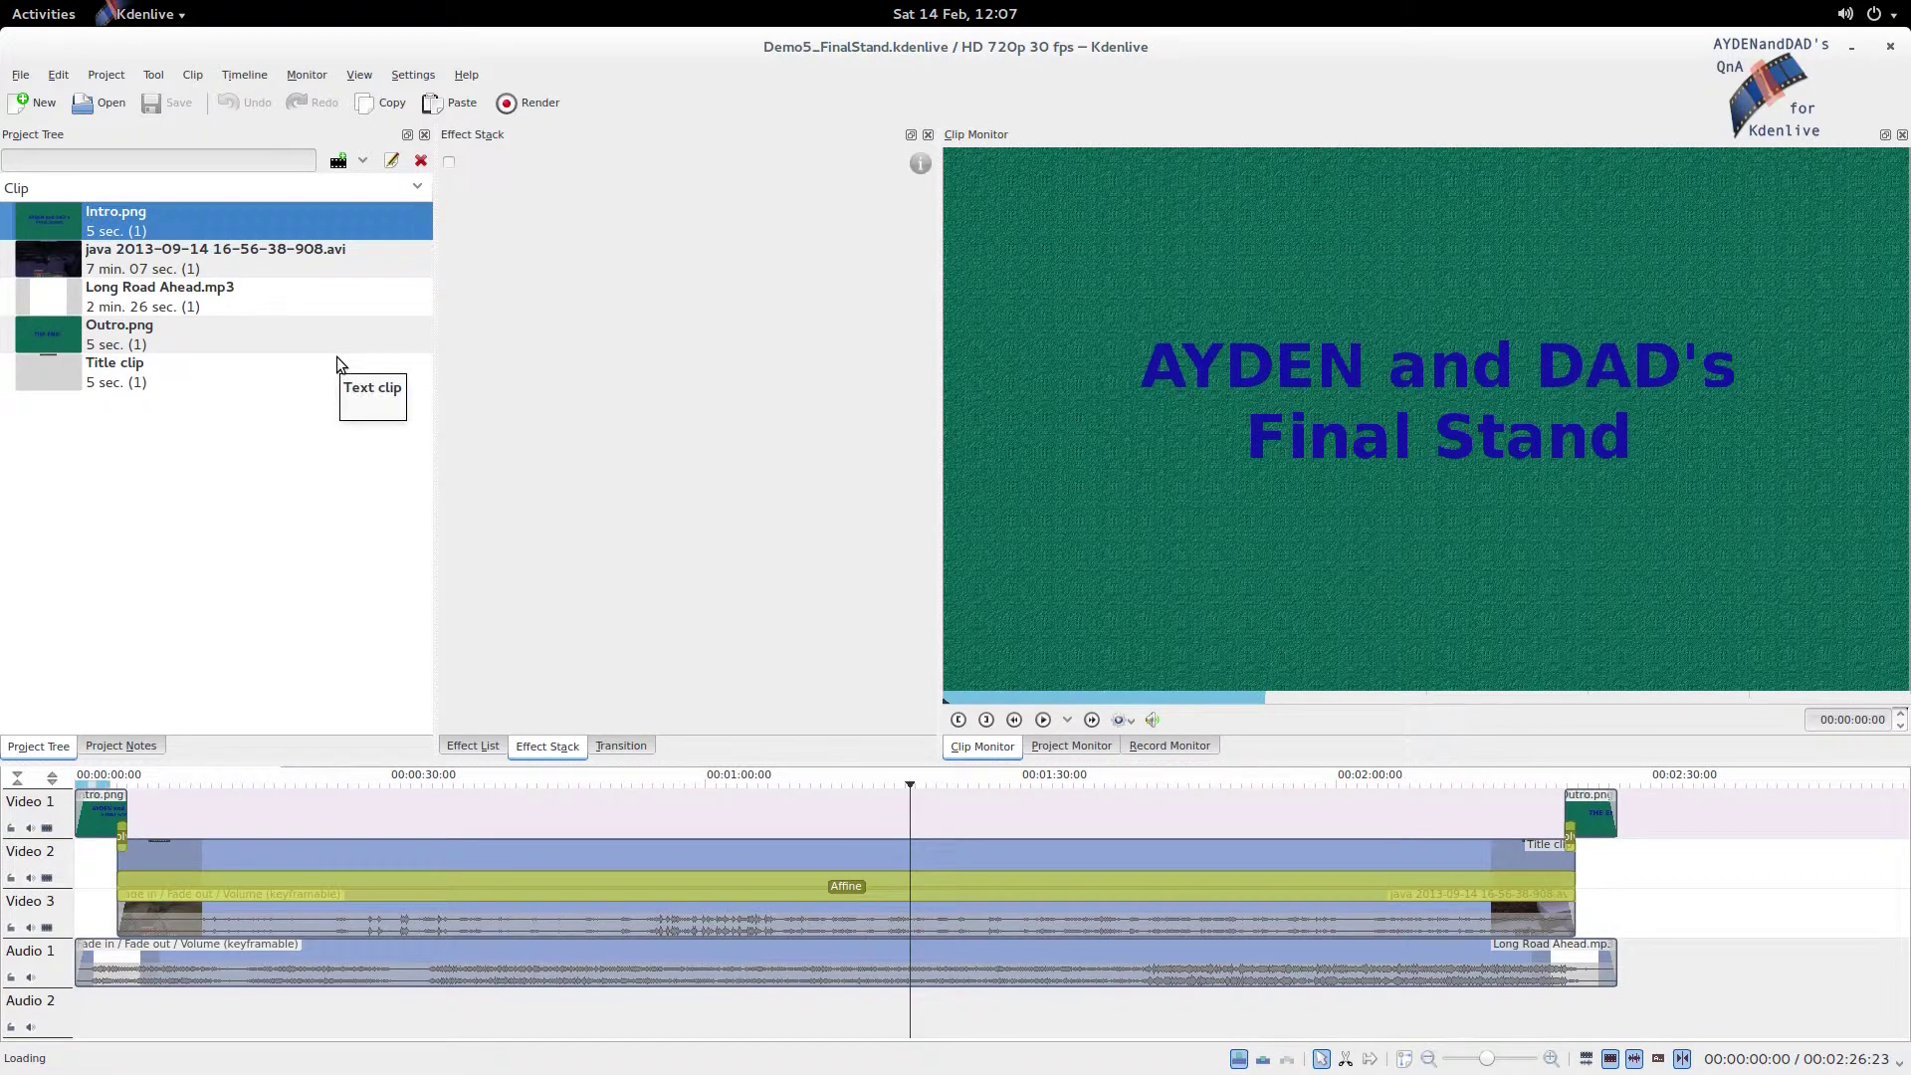
pyautogui.click(150, 812)
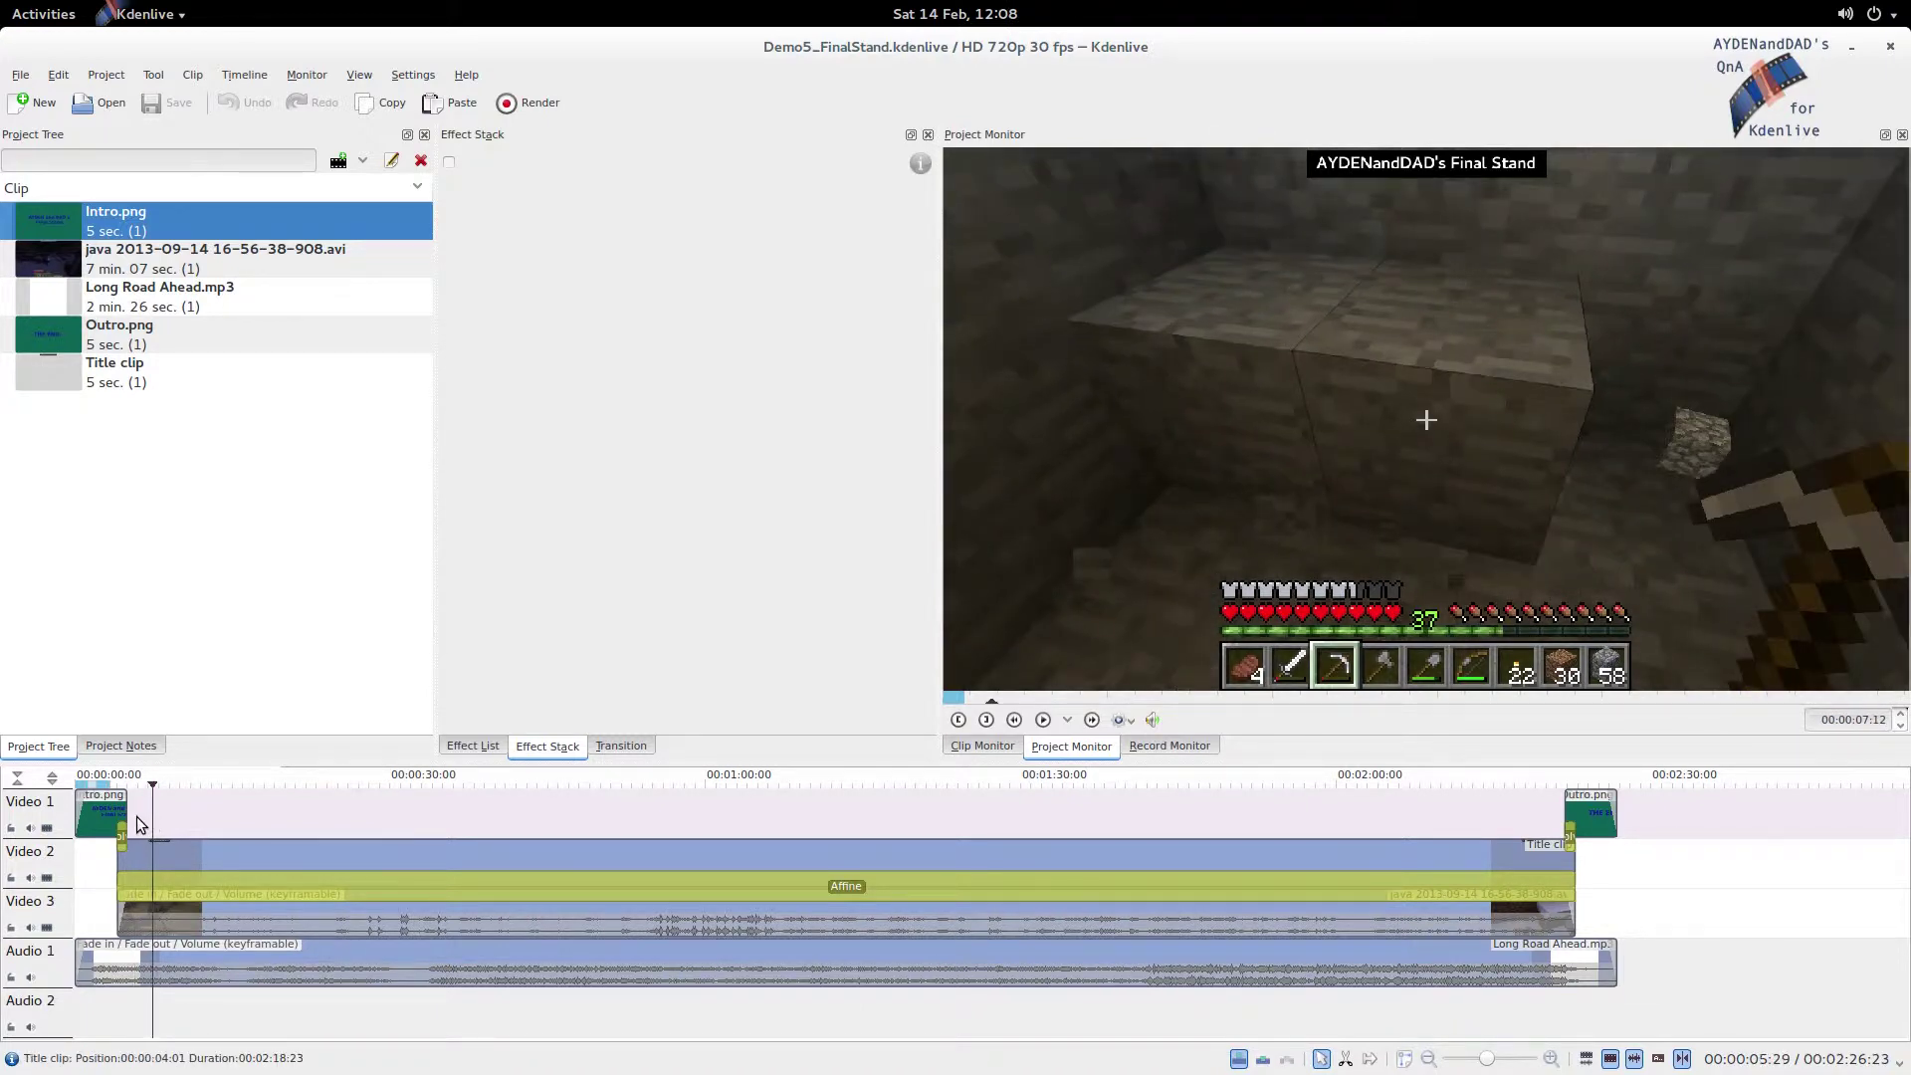
pyautogui.moveTo(188, 823); pyautogui.dragTo(1036, 846)
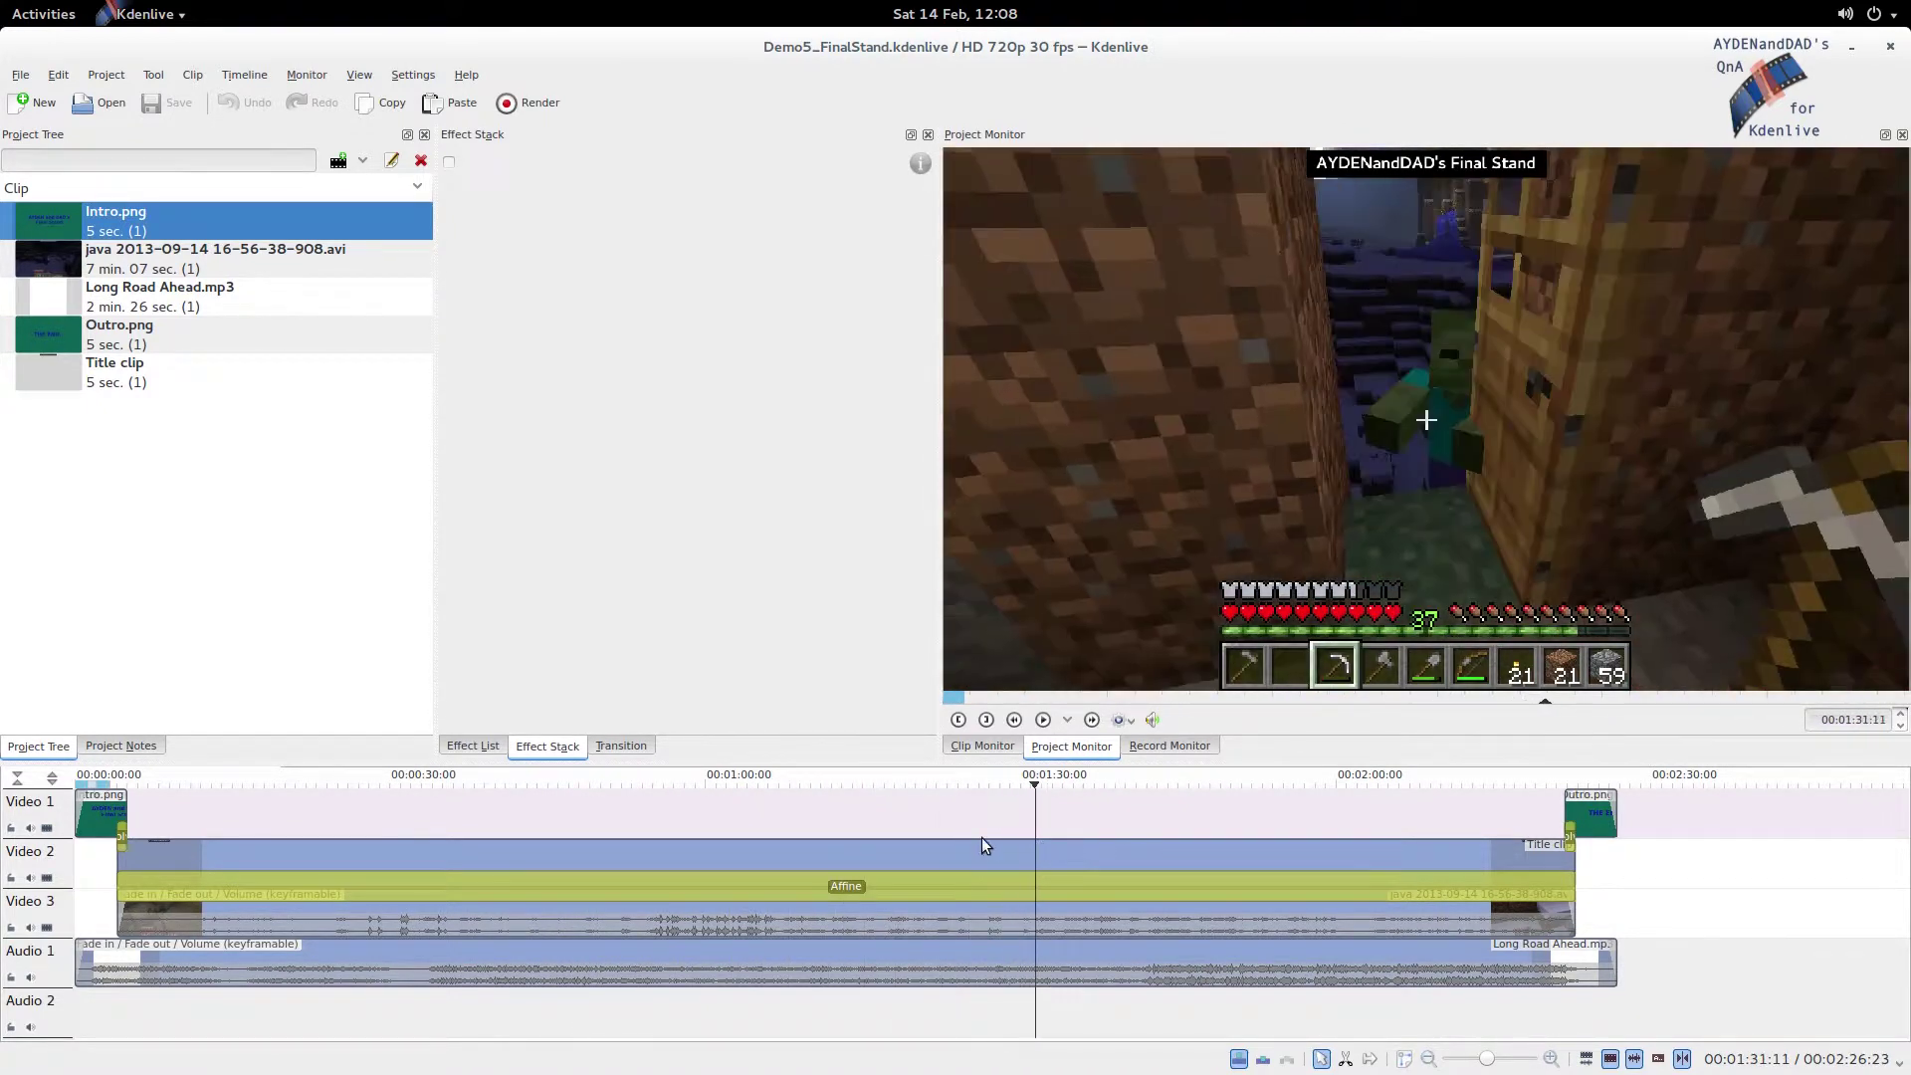
# Preview the java gameplay recording, then drop a second copy onto Video 2 after the Outro.
pyautogui.click(171, 264)
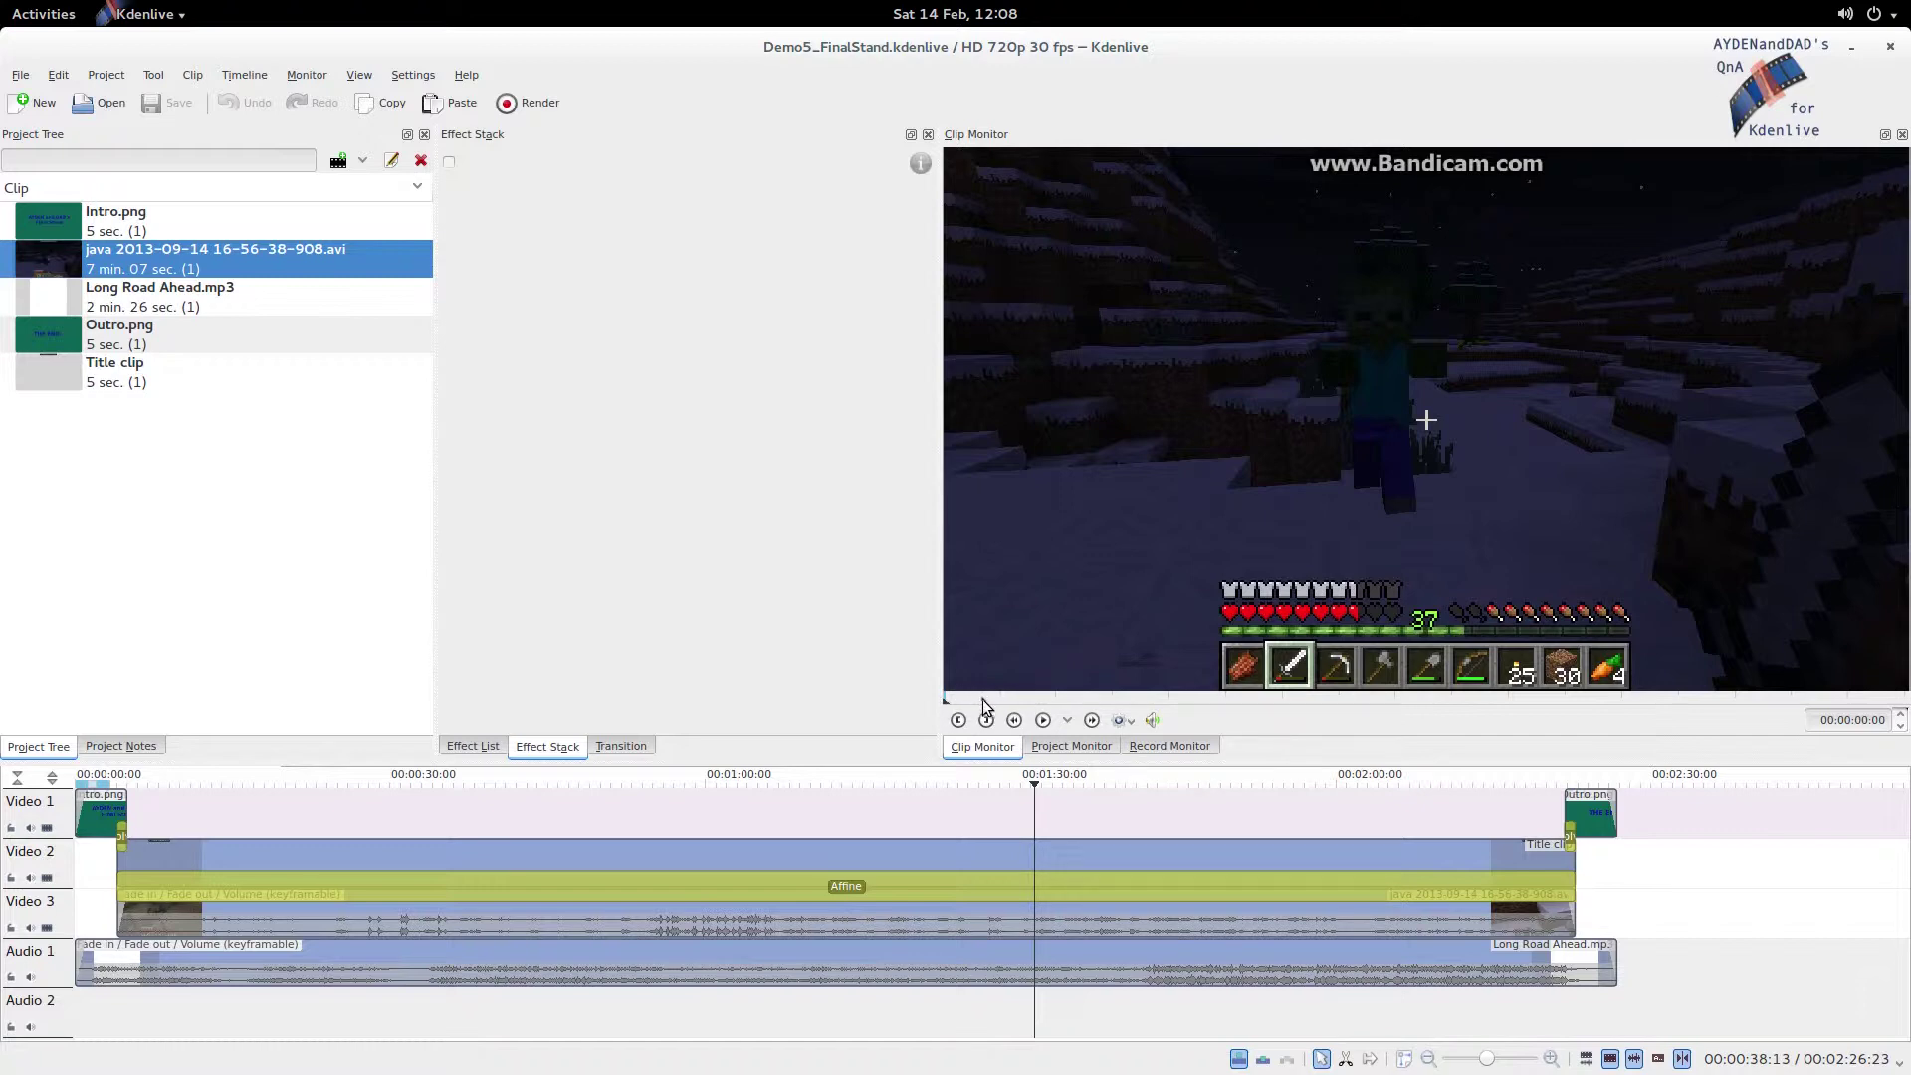
pyautogui.moveTo(947, 698)
pyautogui.mouseDown()
pyautogui.moveTo(1013, 703)
pyautogui.moveTo(911, 699)
pyautogui.mouseUp()
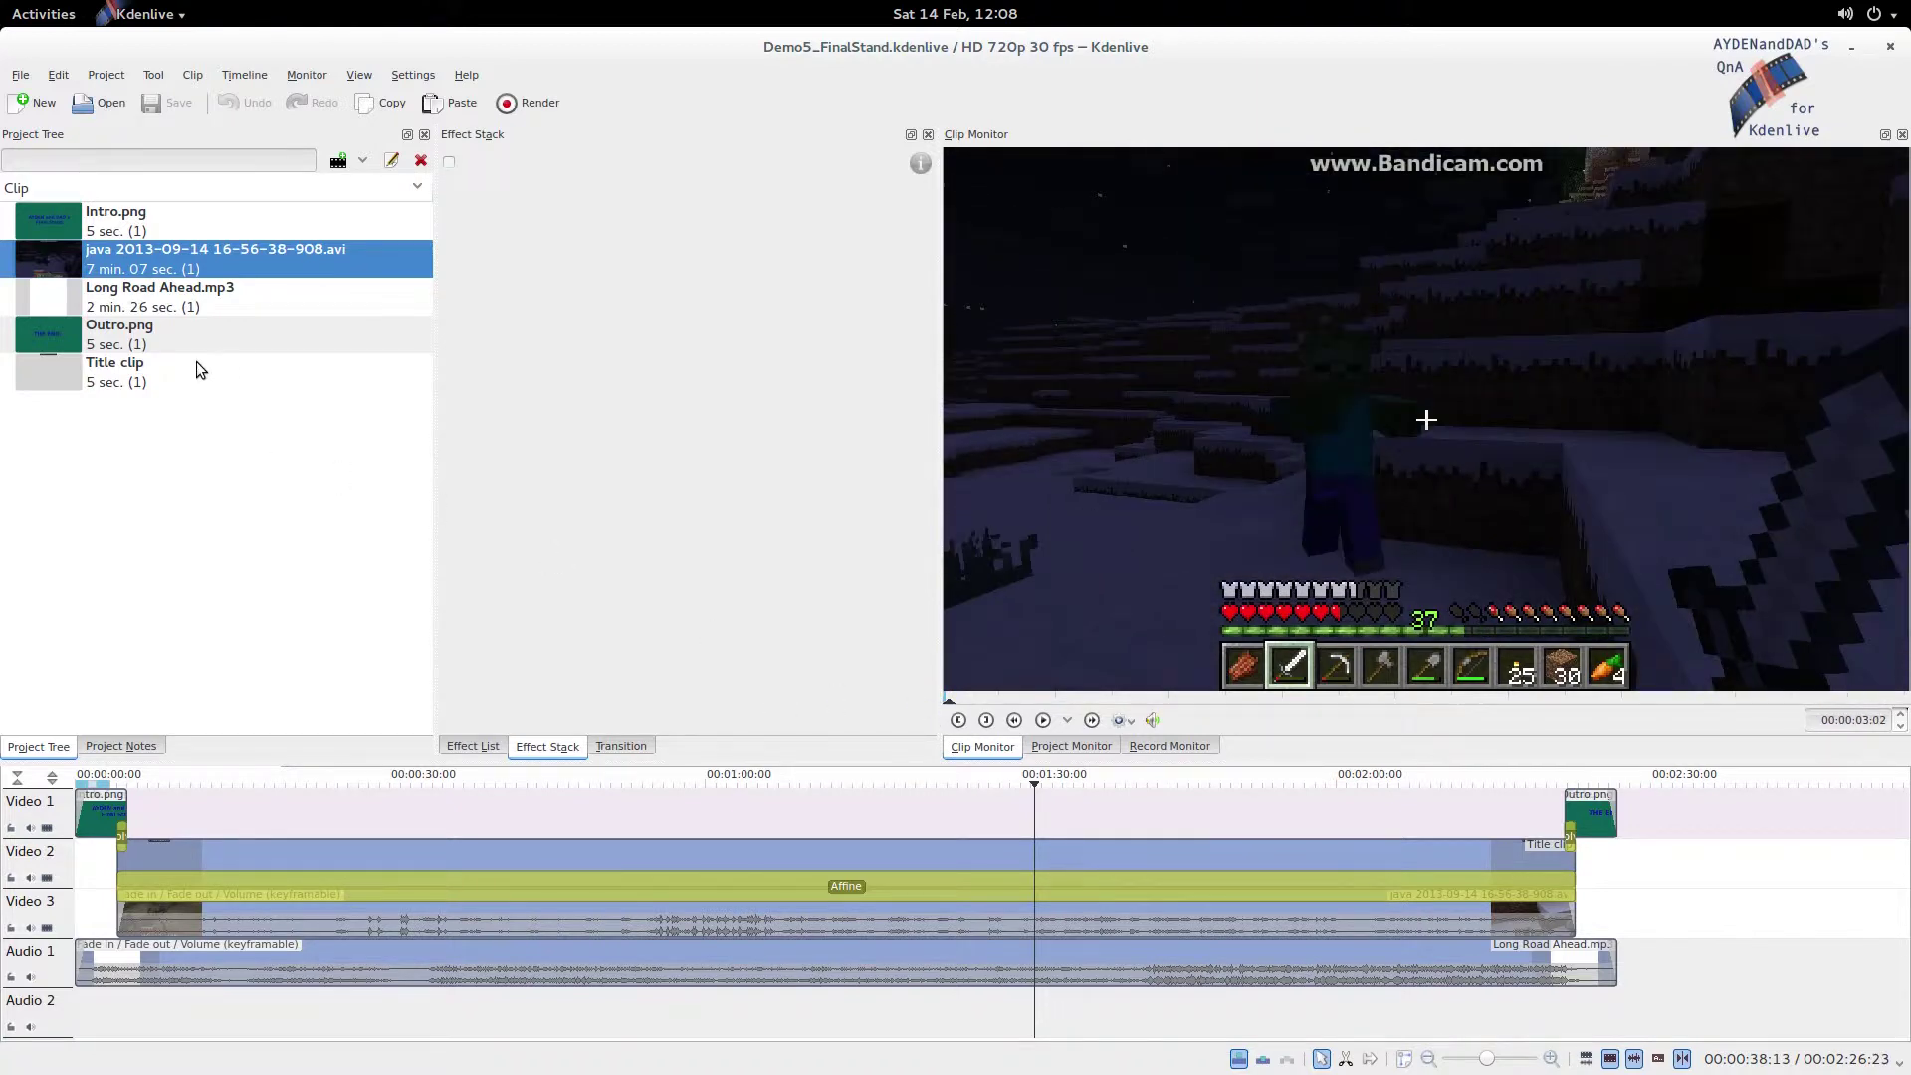
pyautogui.moveTo(156, 264); pyautogui.dragTo(1672, 868)
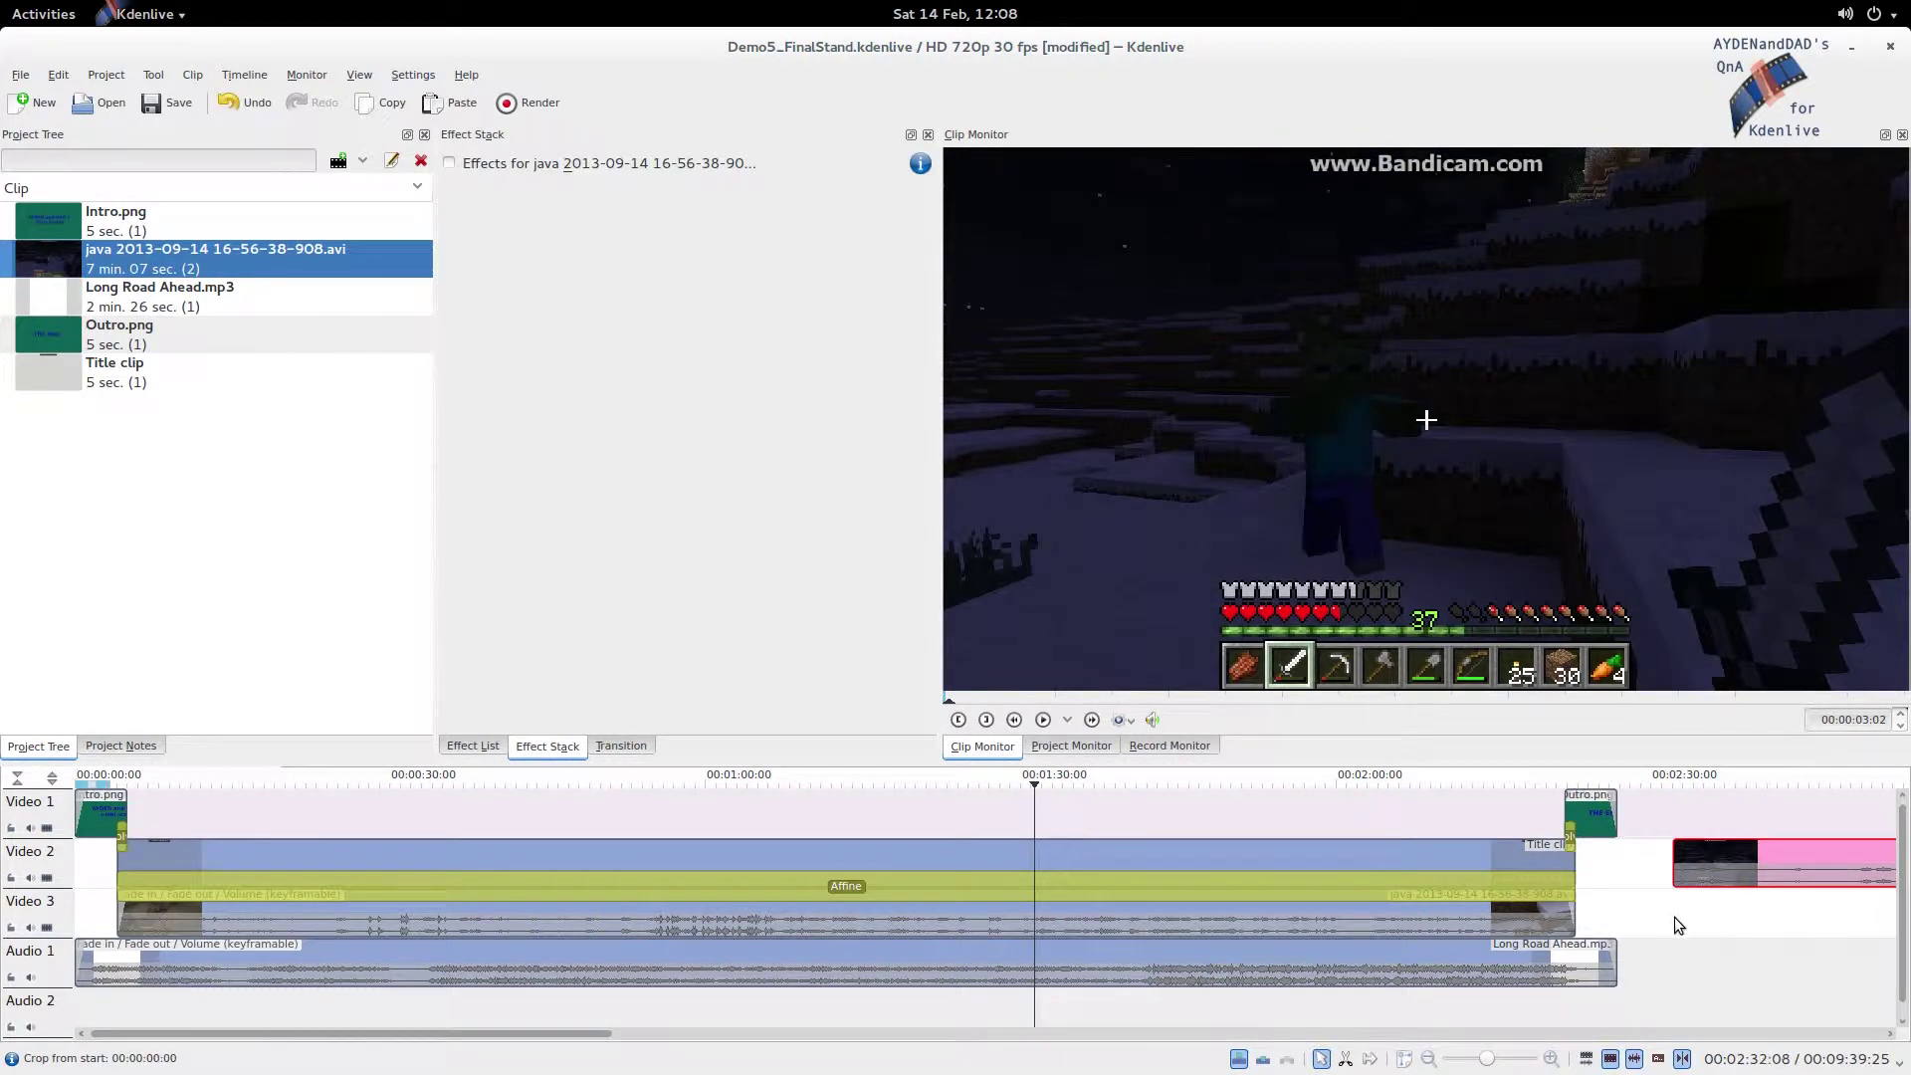
# Zoom the timeline out and position the playhead about 3:10 into the new java clip.
pyautogui.click(1675, 920)
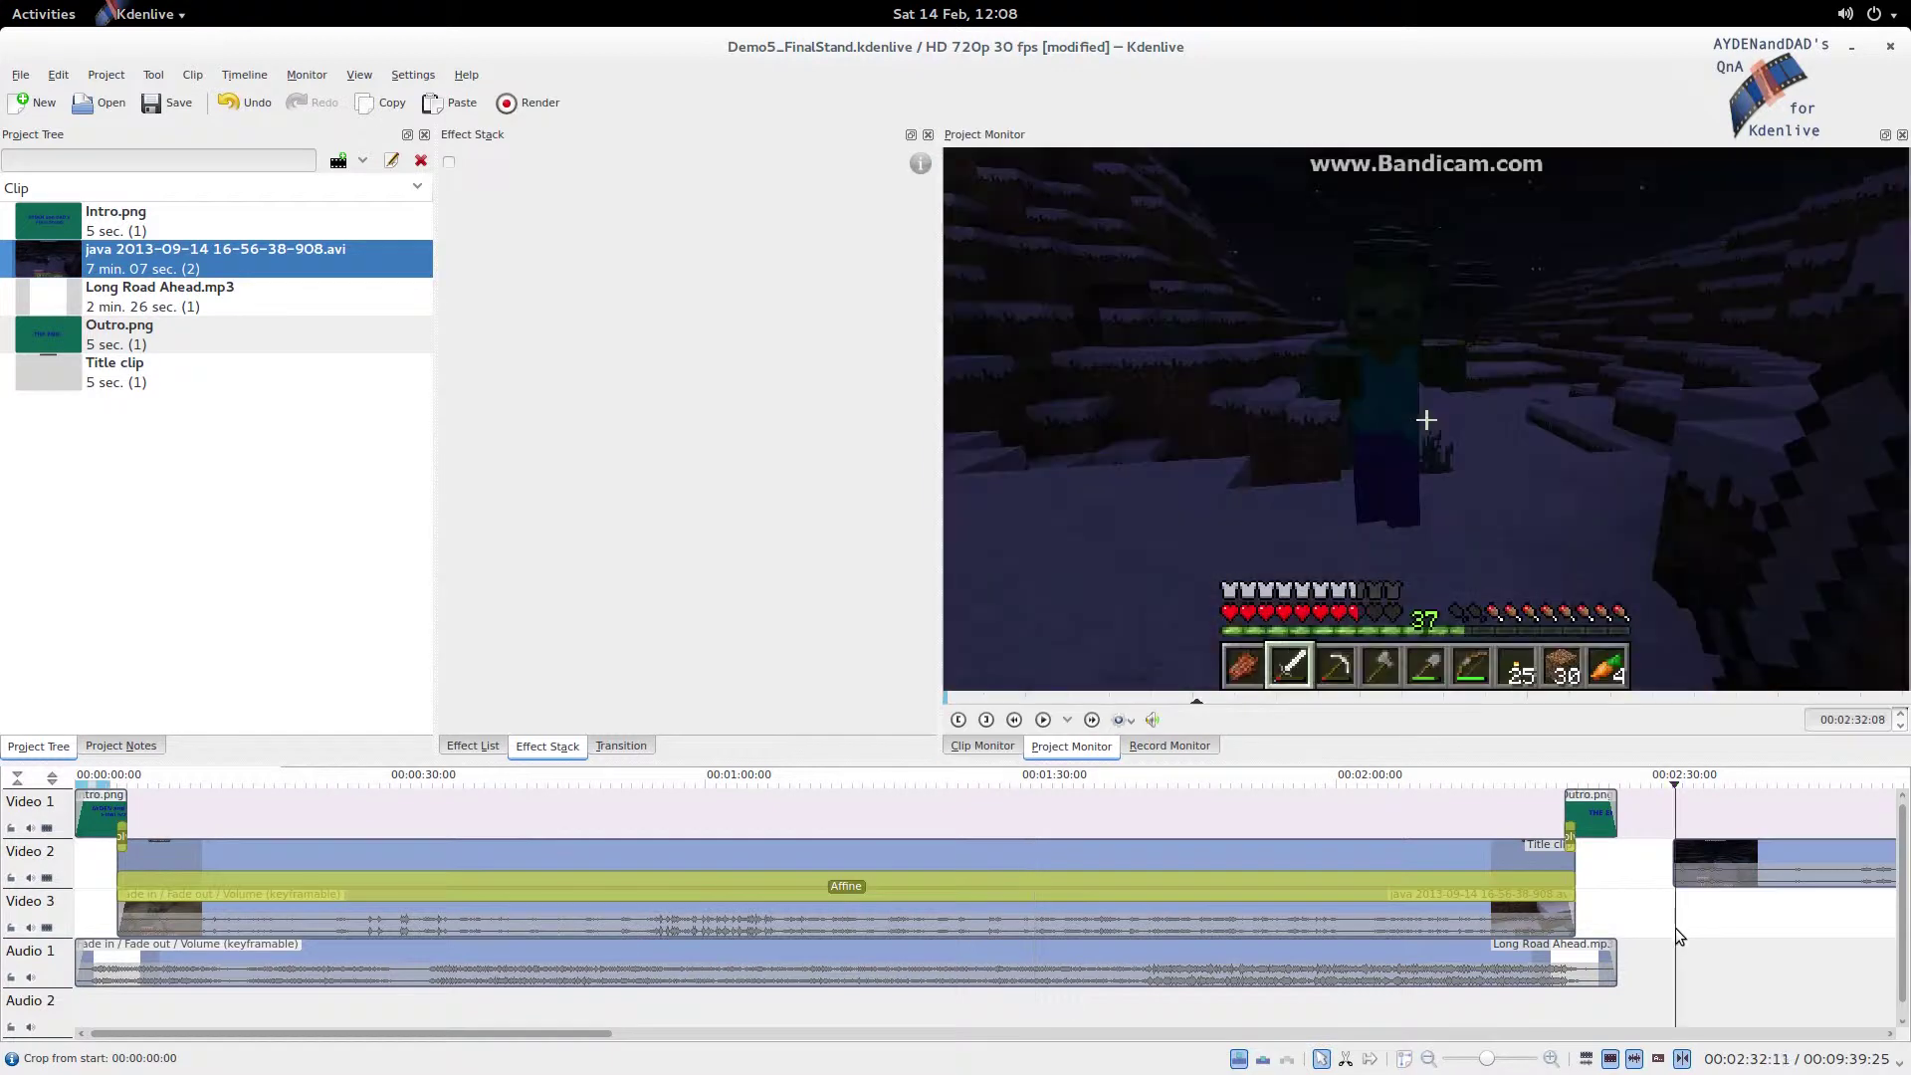
pyautogui.click(1466, 1063)
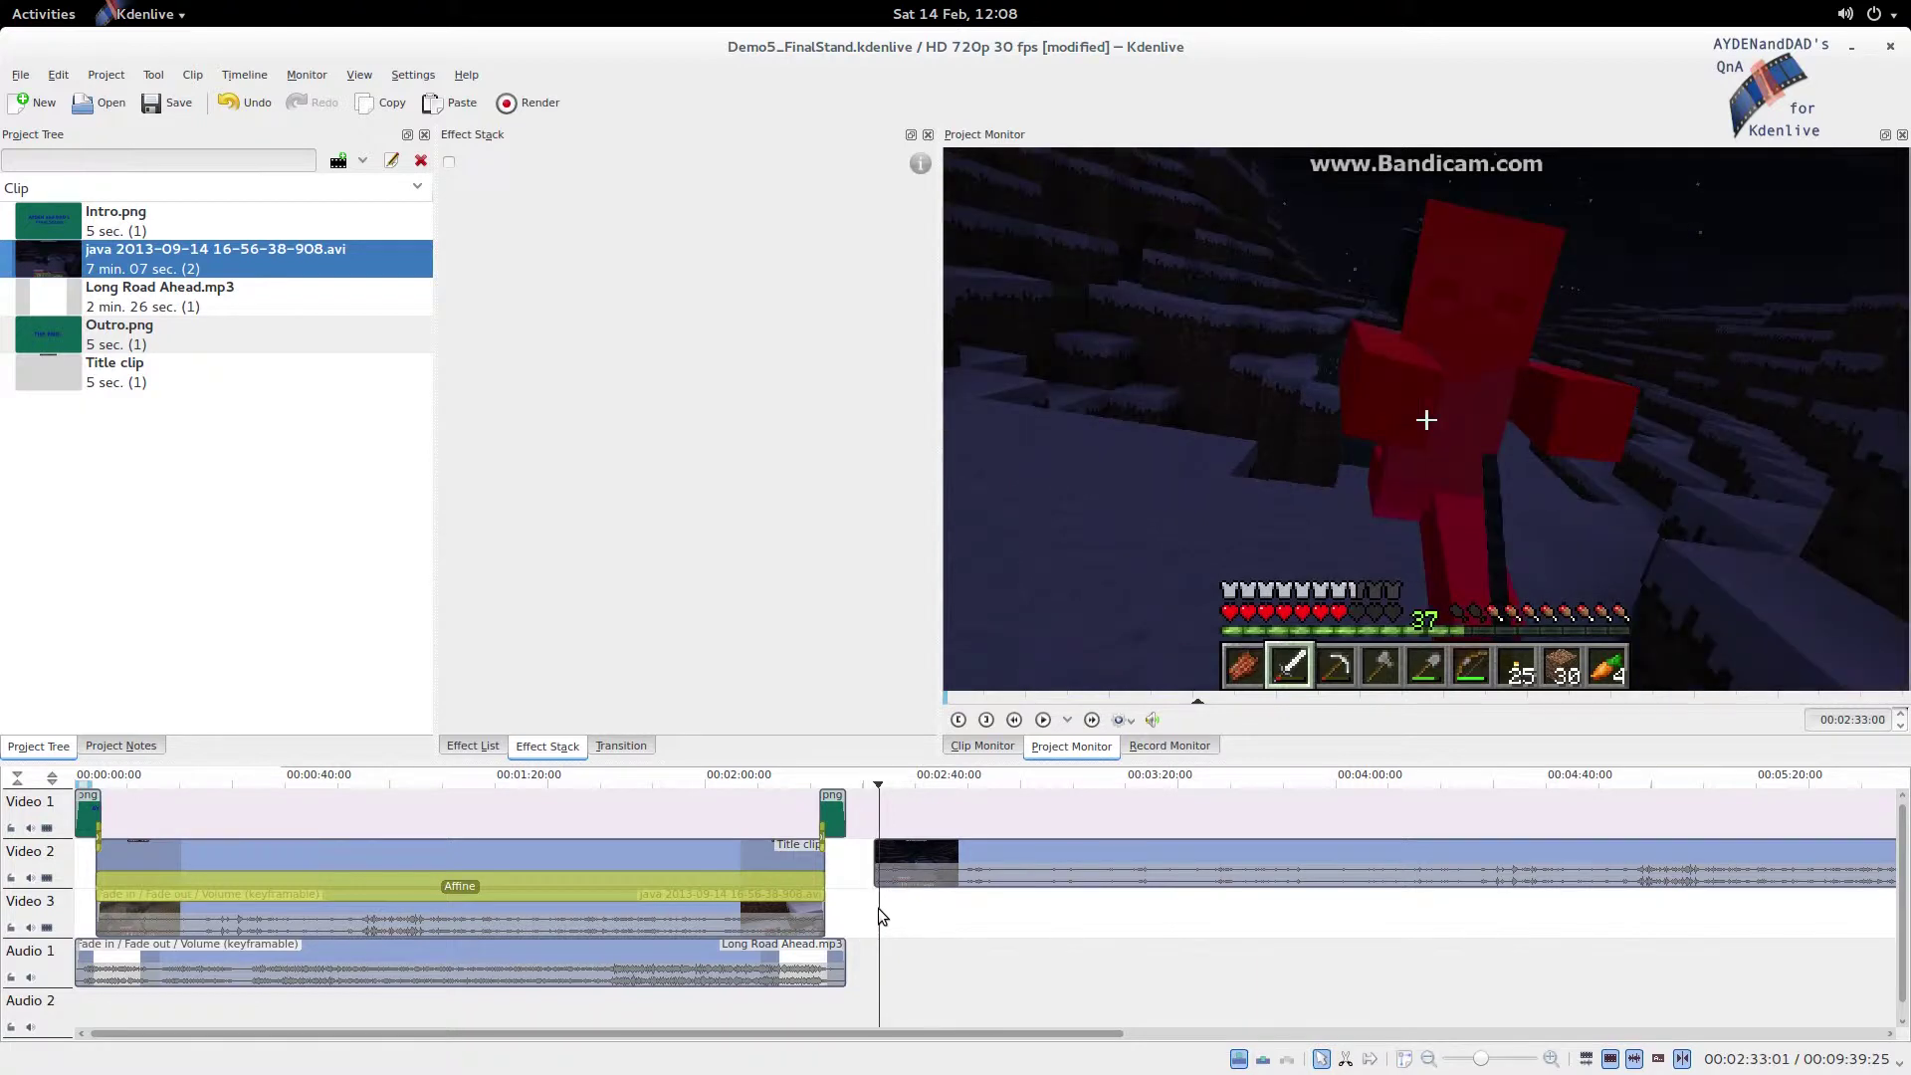
pyautogui.click(1021, 914)
pyautogui.click(1048, 922)
pyautogui.click(1045, 918)
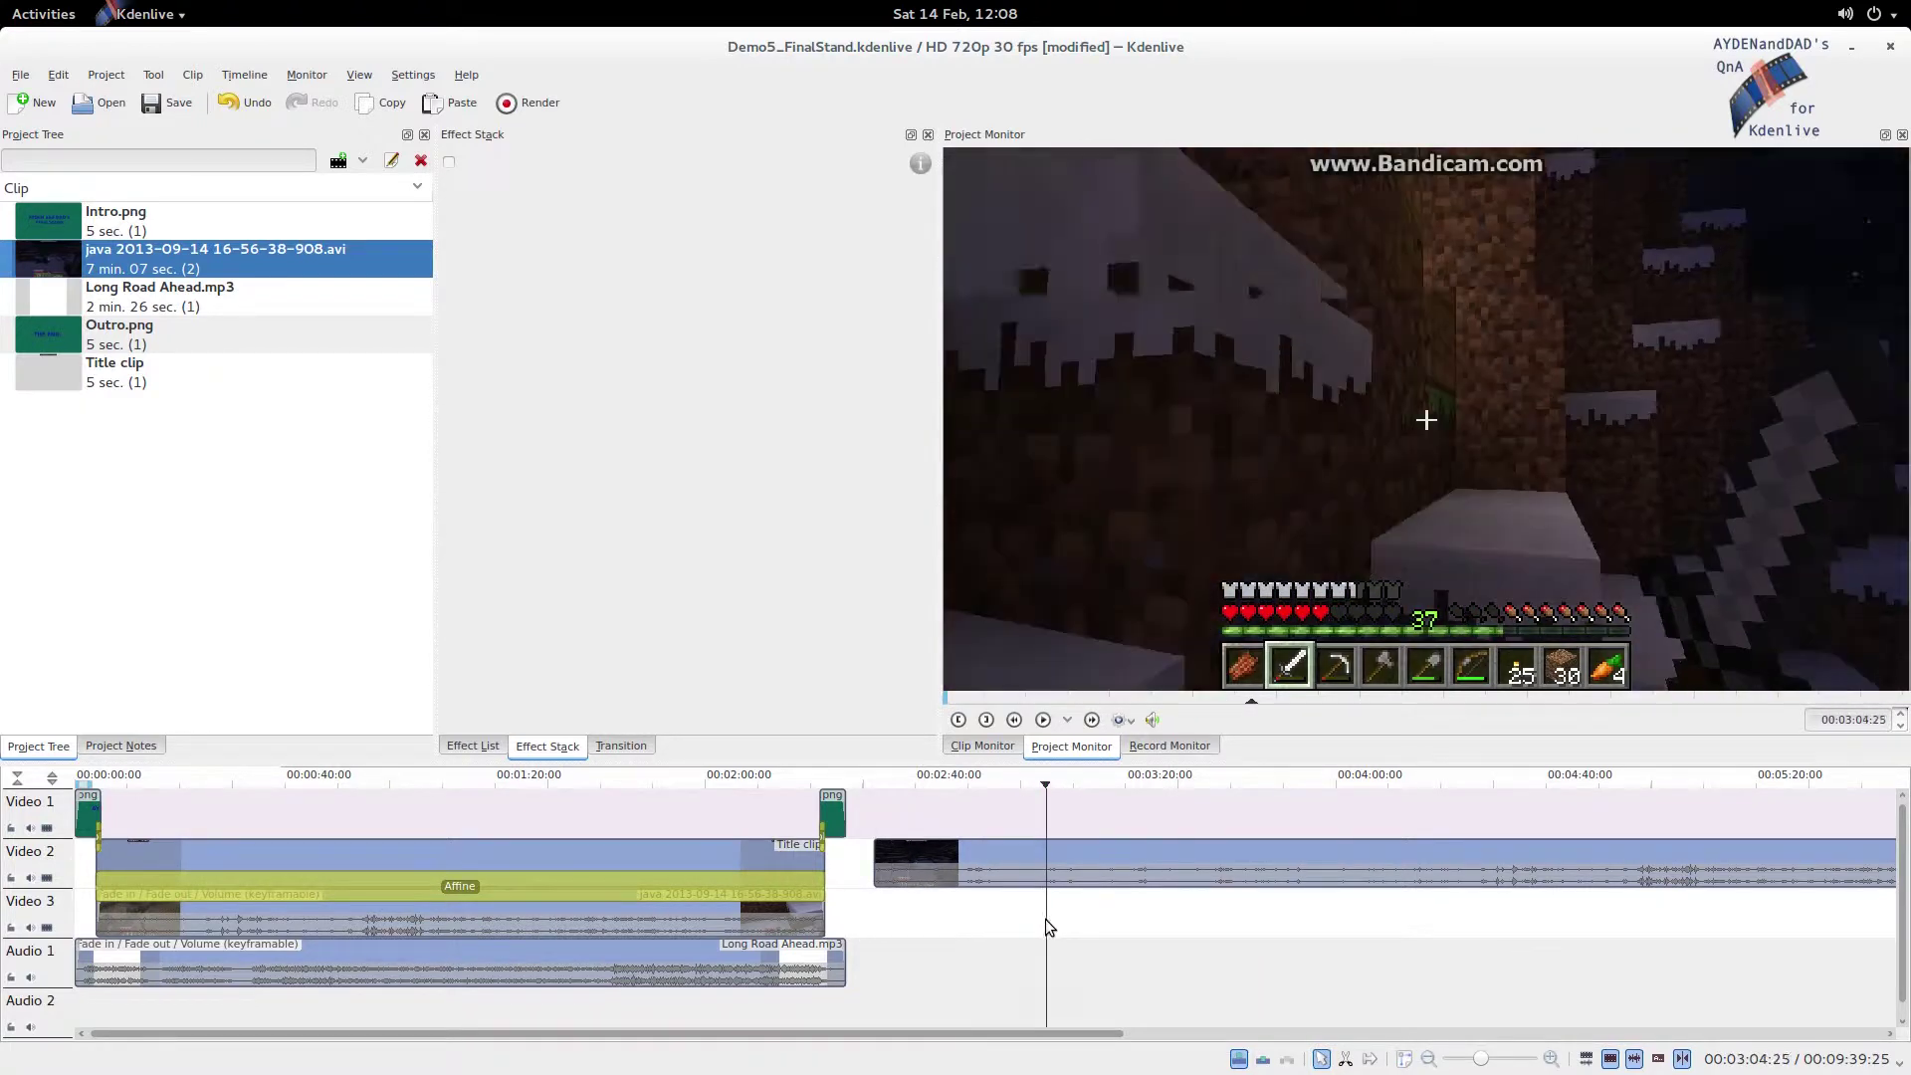
pyautogui.moveTo(1048, 921); pyautogui.dragTo(1073, 924)
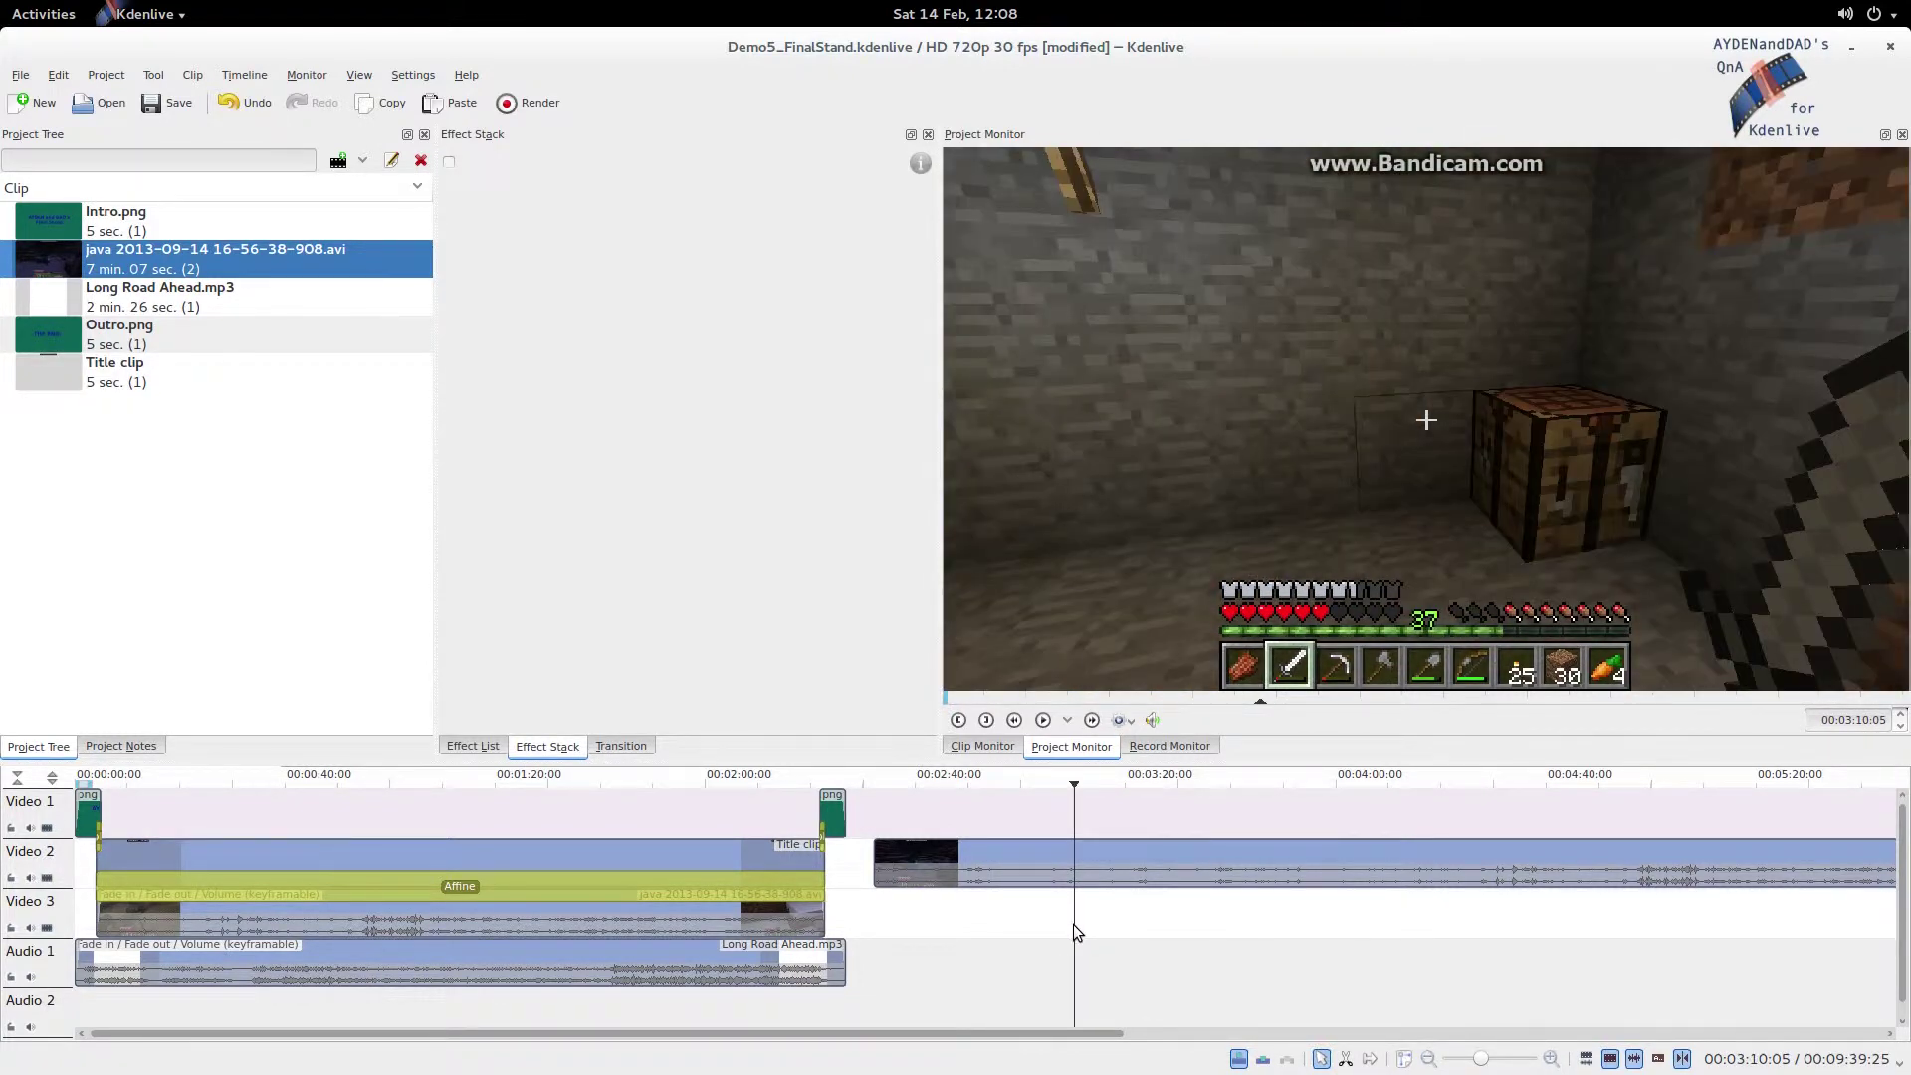
# Cut the java clip at 3:10, delete its tail, and move the remainder to Video 1's start.
pyautogui.click(1072, 866)
pyautogui.rightClick(1071, 864)
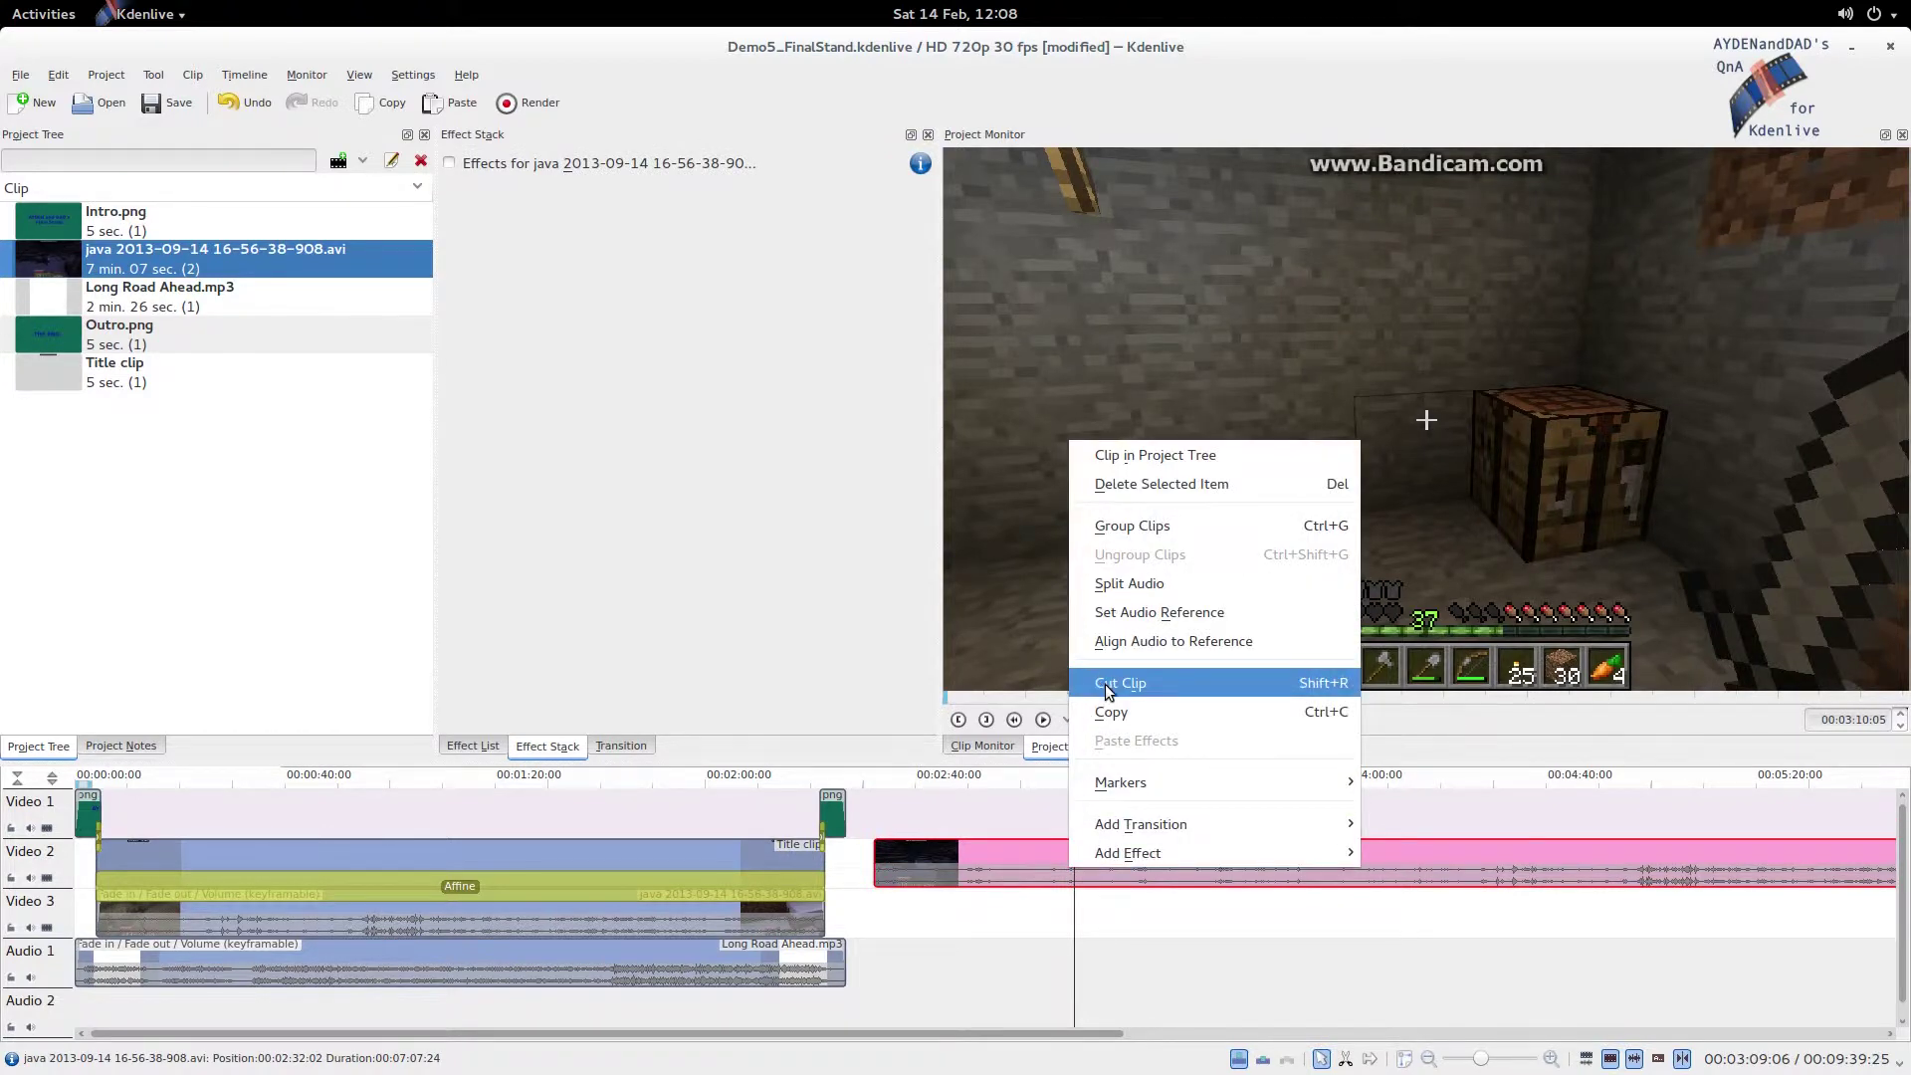
pyautogui.click(1111, 682)
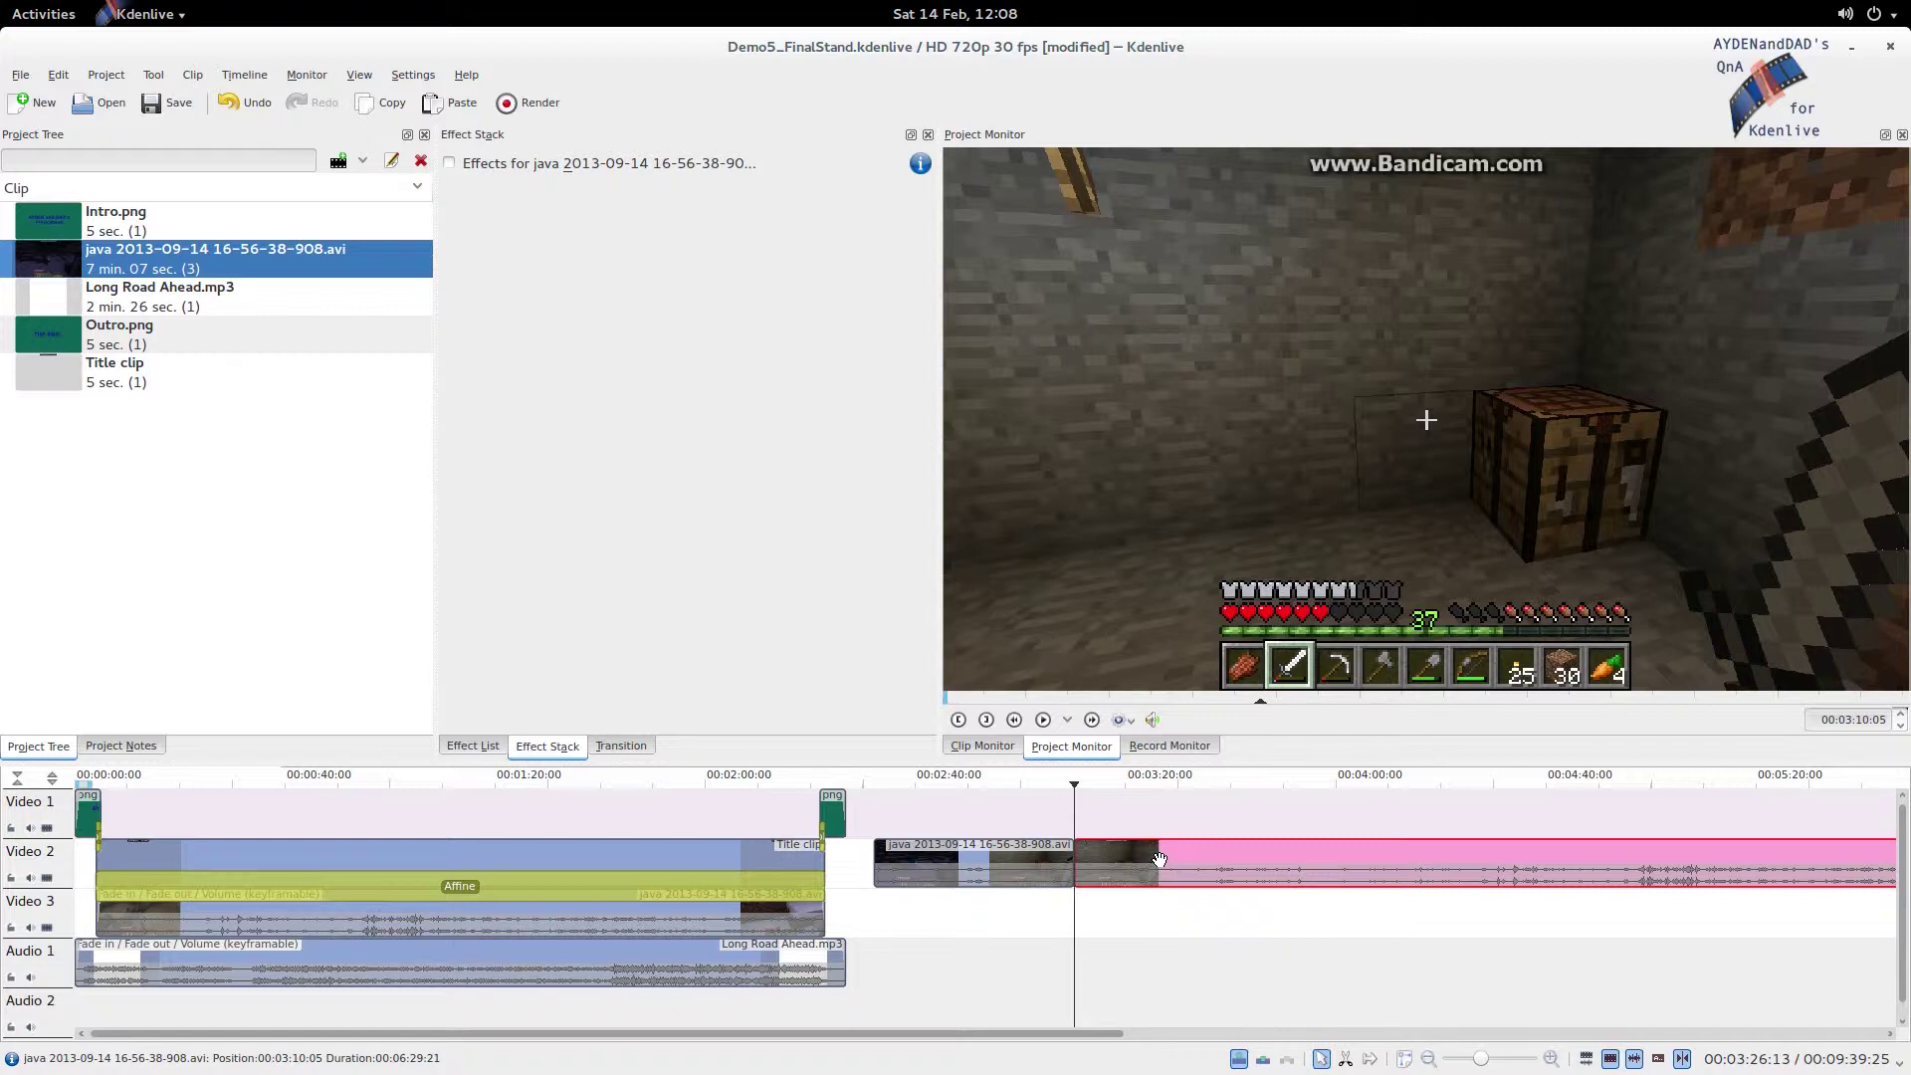
pyautogui.press('Delete')
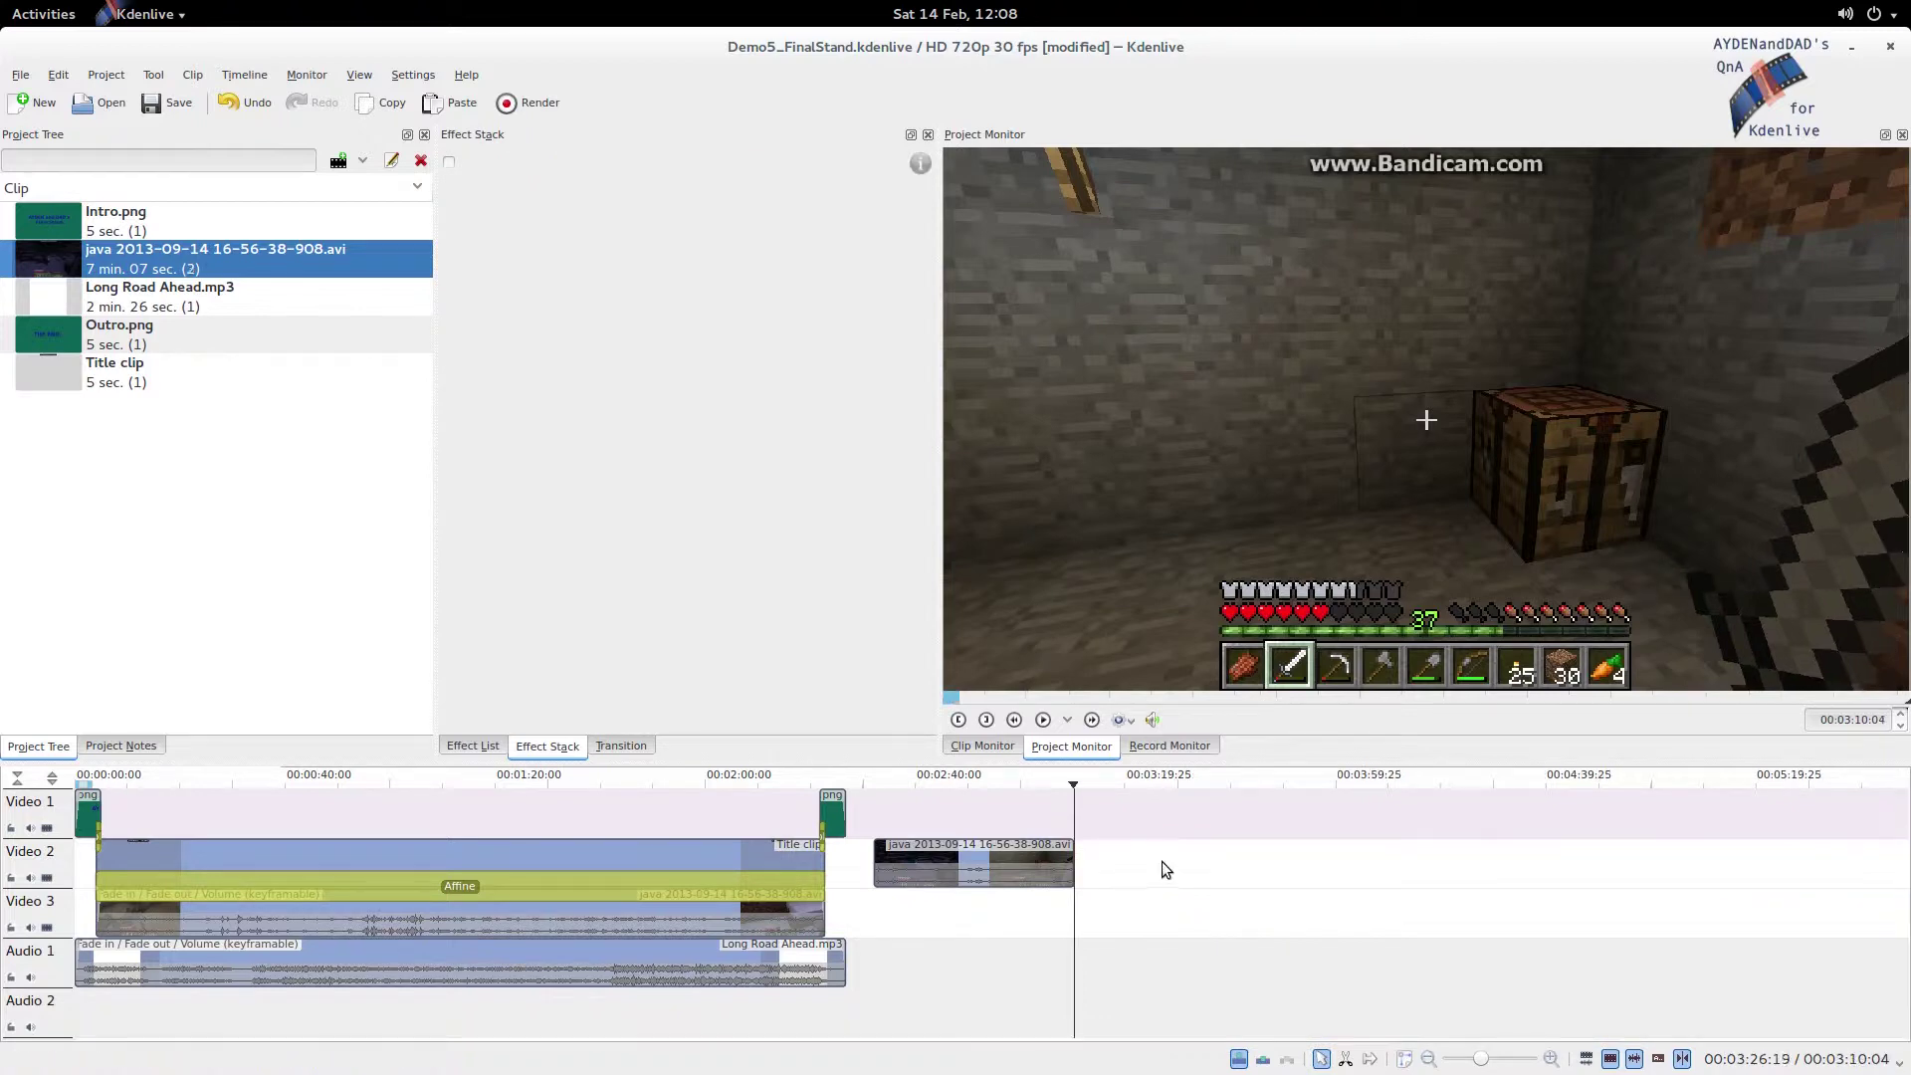
pyautogui.moveTo(978, 866); pyautogui.dragTo(225, 812)
pyautogui.click(152, 1028)
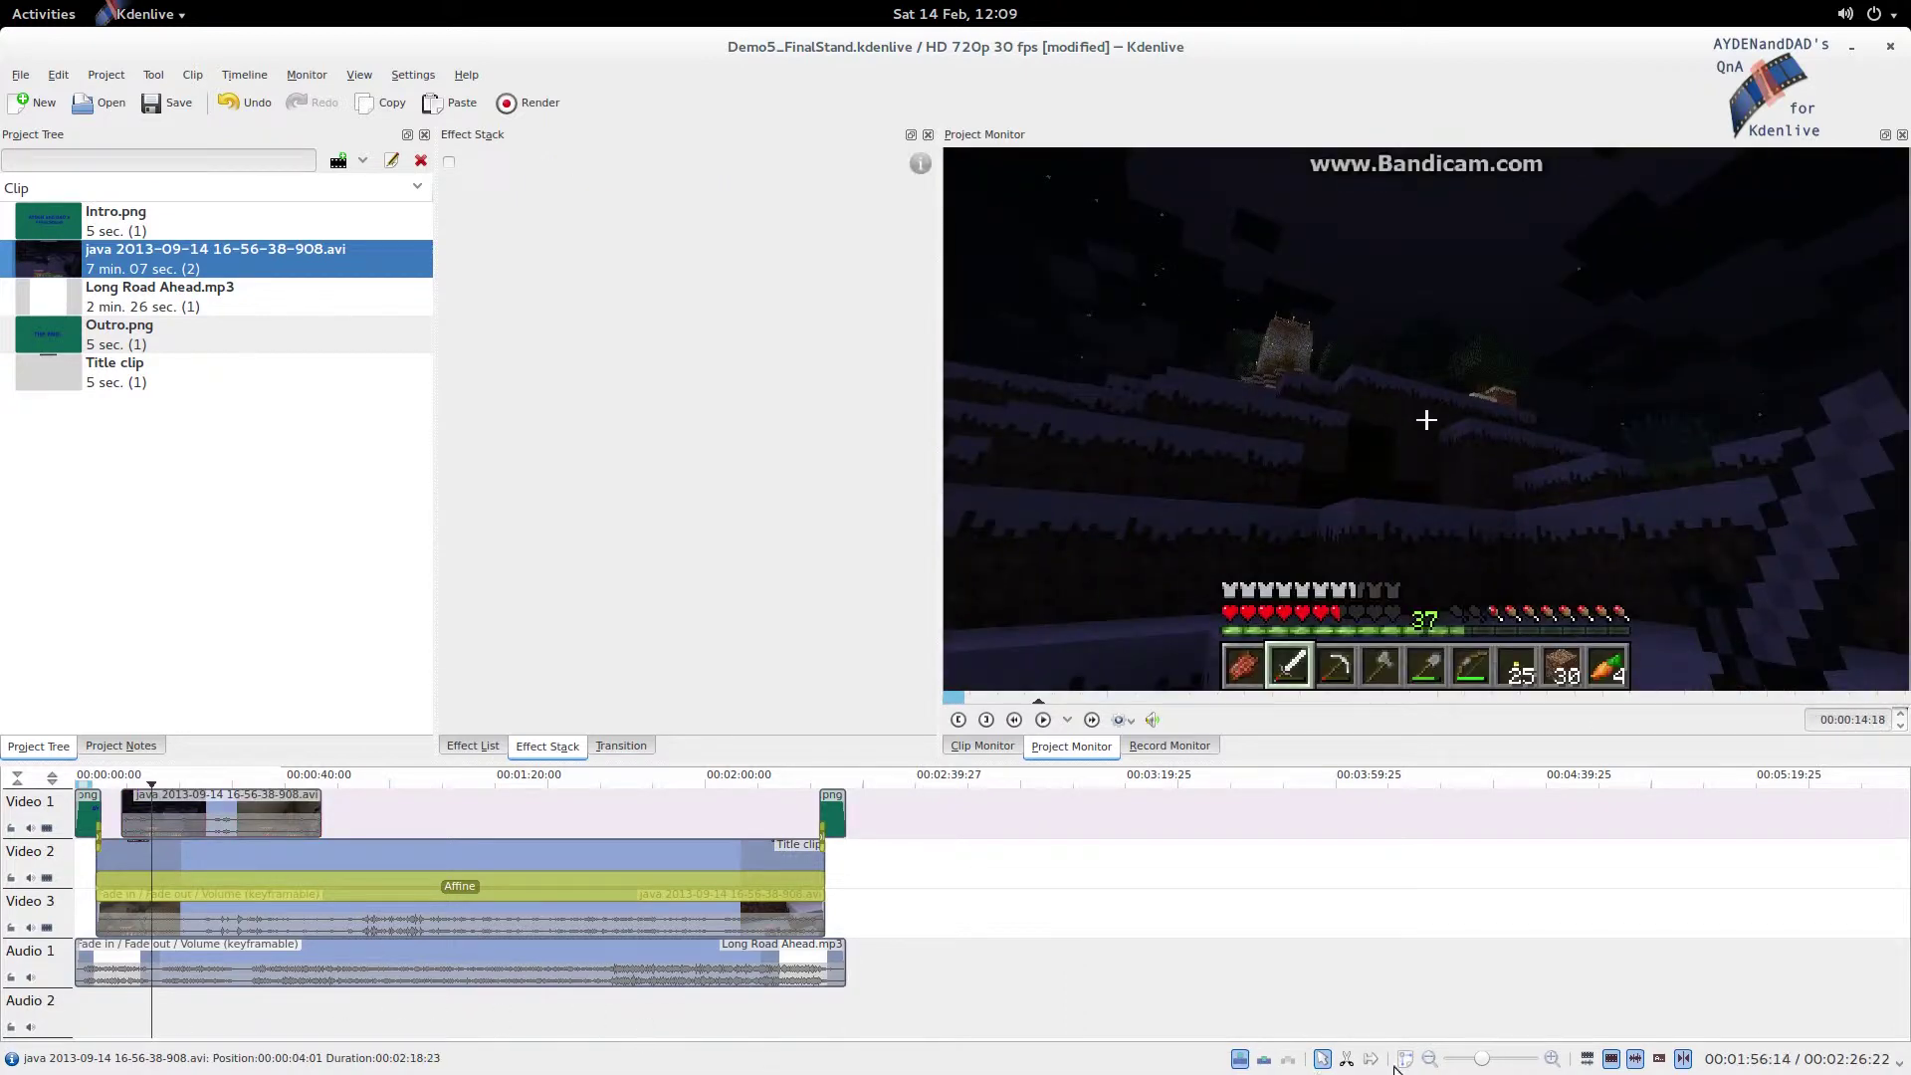
pyautogui.click(1498, 1059)
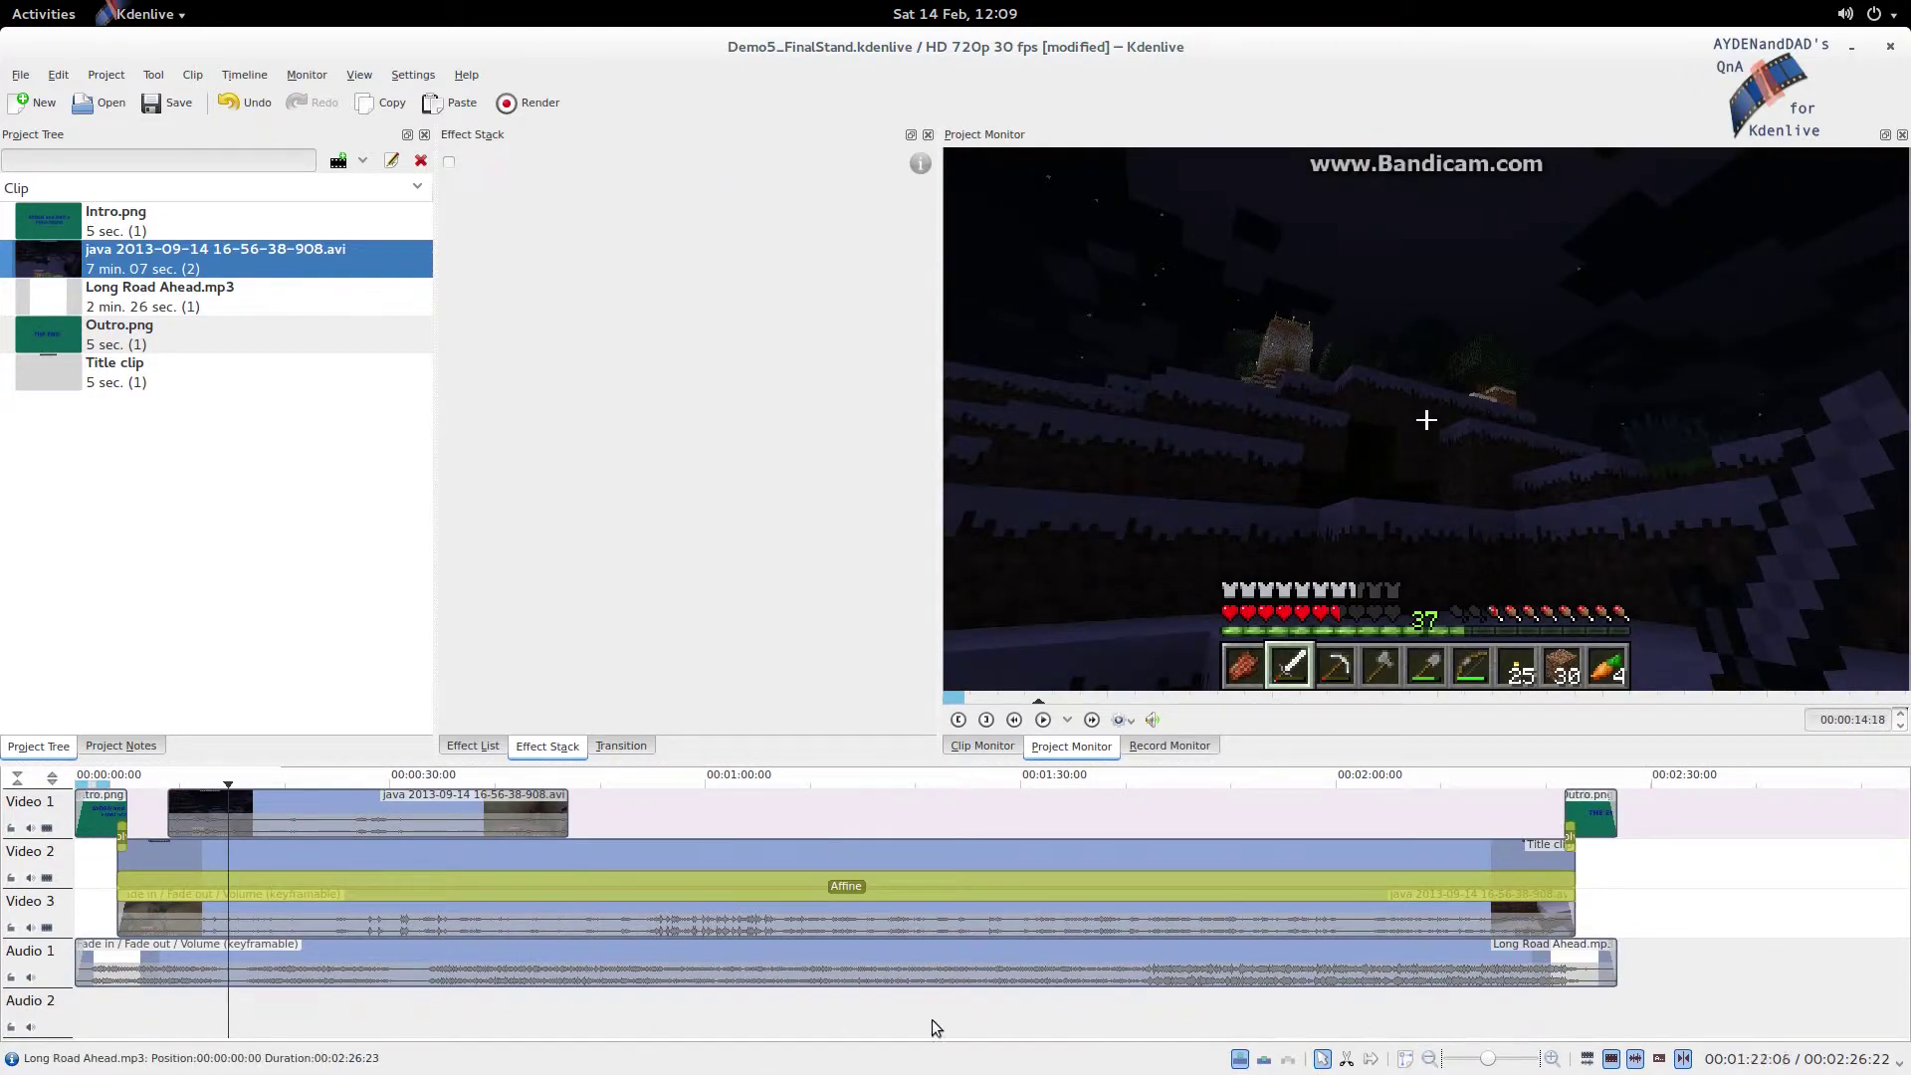
# Shift the Video 1 java clip earlier and trim the Video 3 clip to start at source 2:13:24.
pyautogui.moveTo(286, 816); pyautogui.dragTo(245, 815)
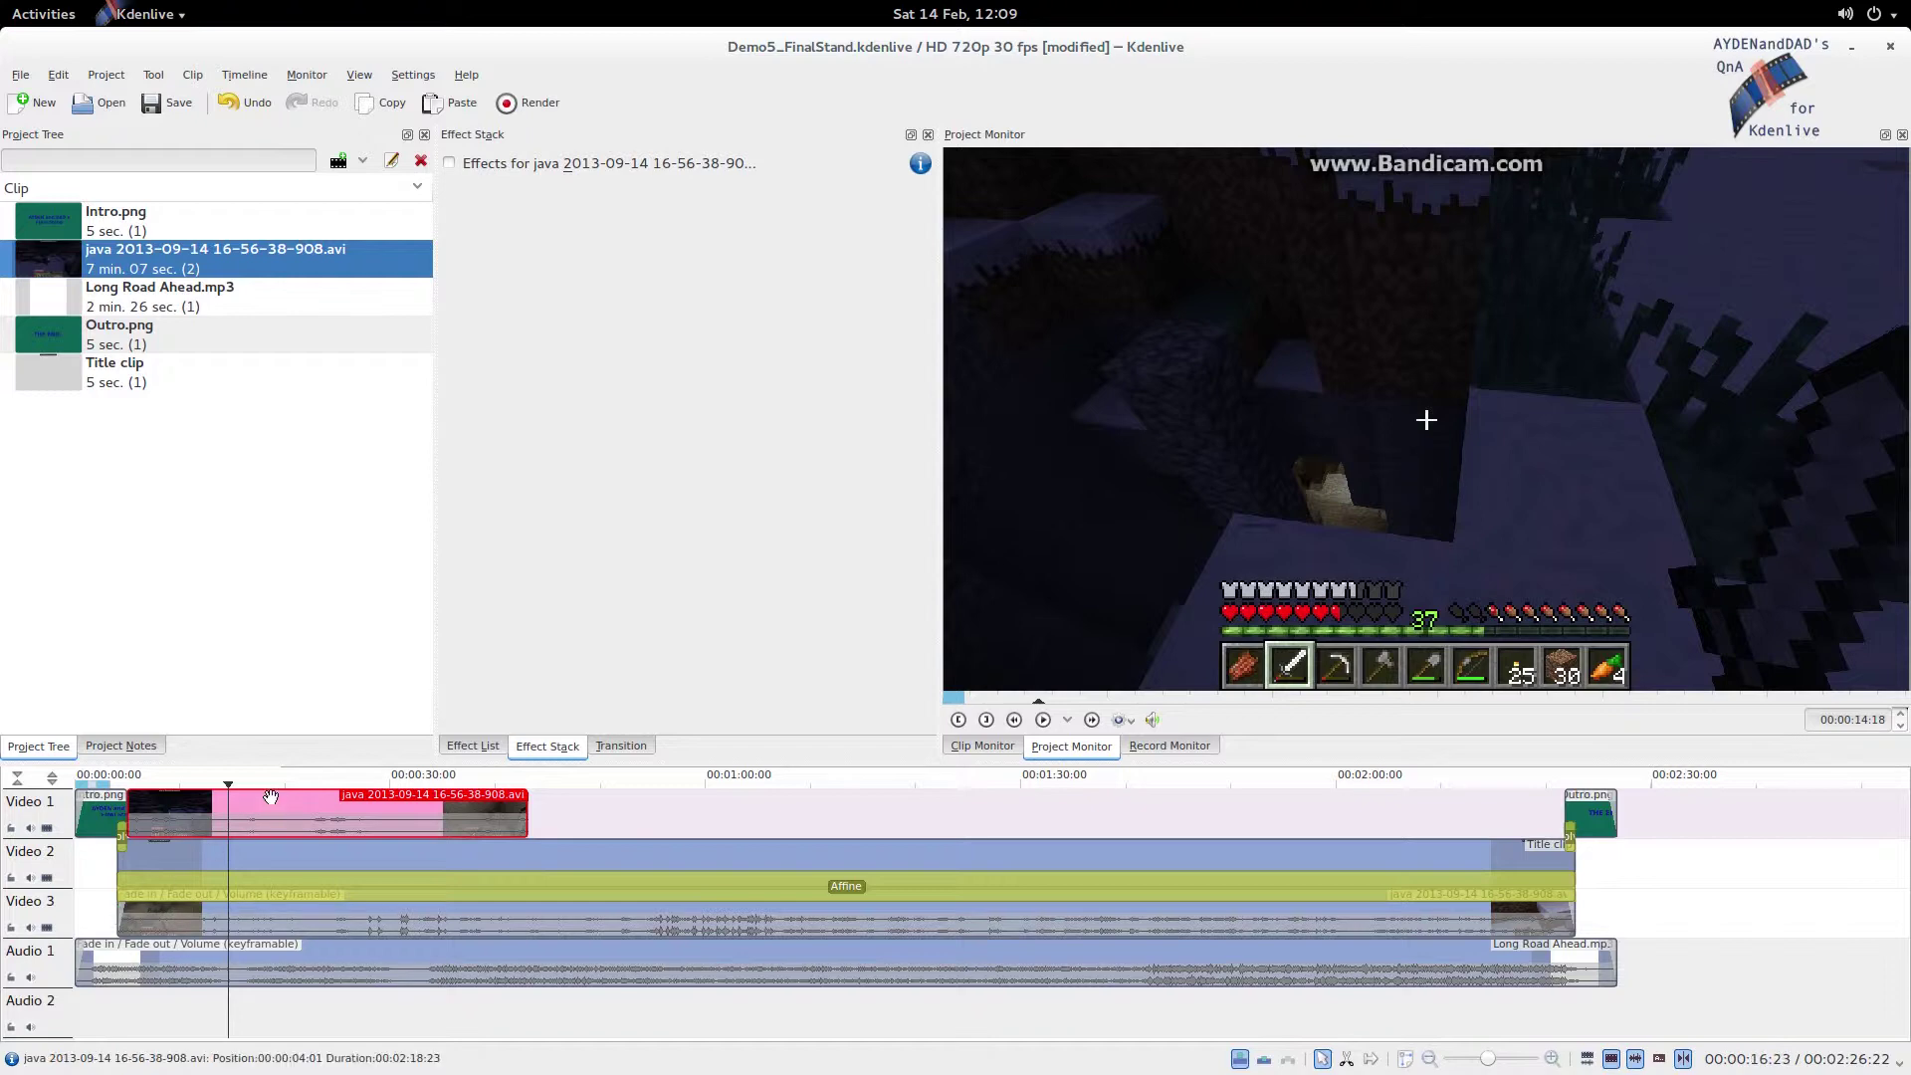
pyautogui.click(123, 913)
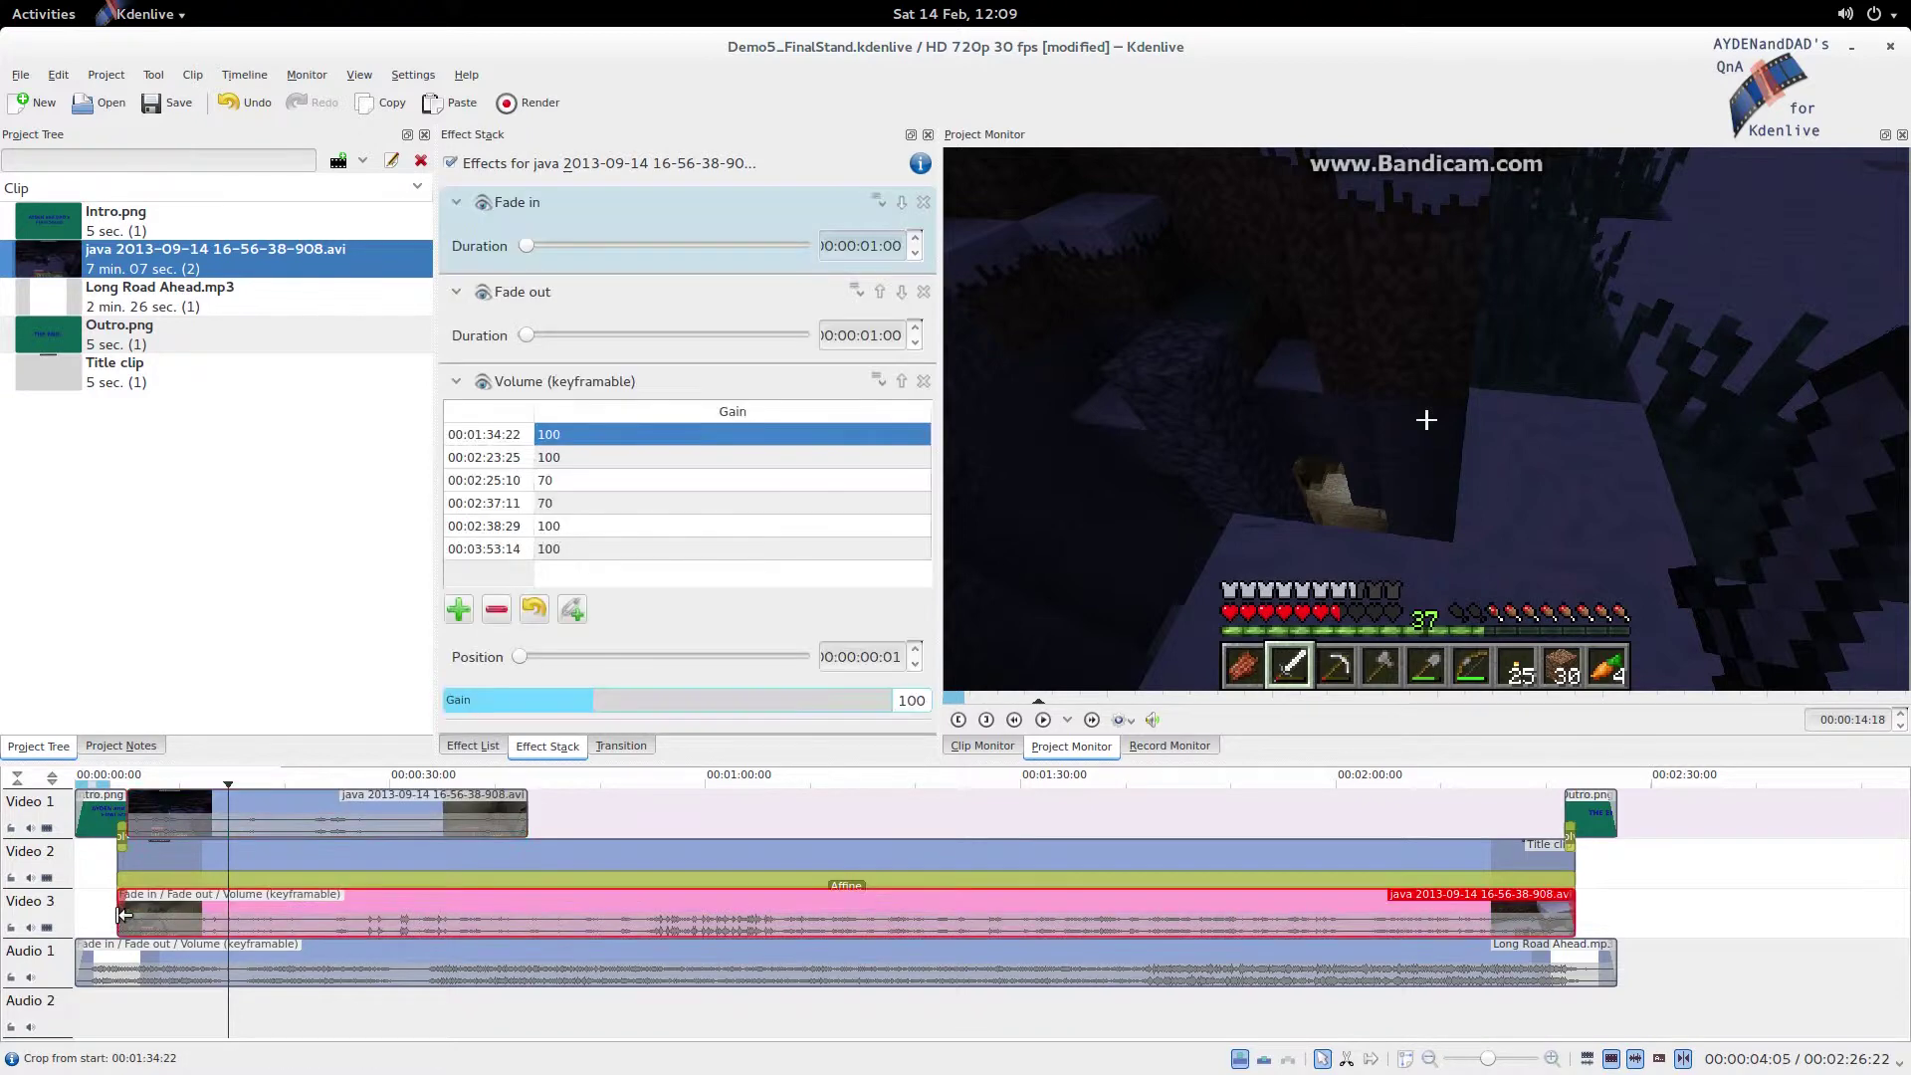
pyautogui.moveTo(122, 914); pyautogui.dragTo(528, 930)
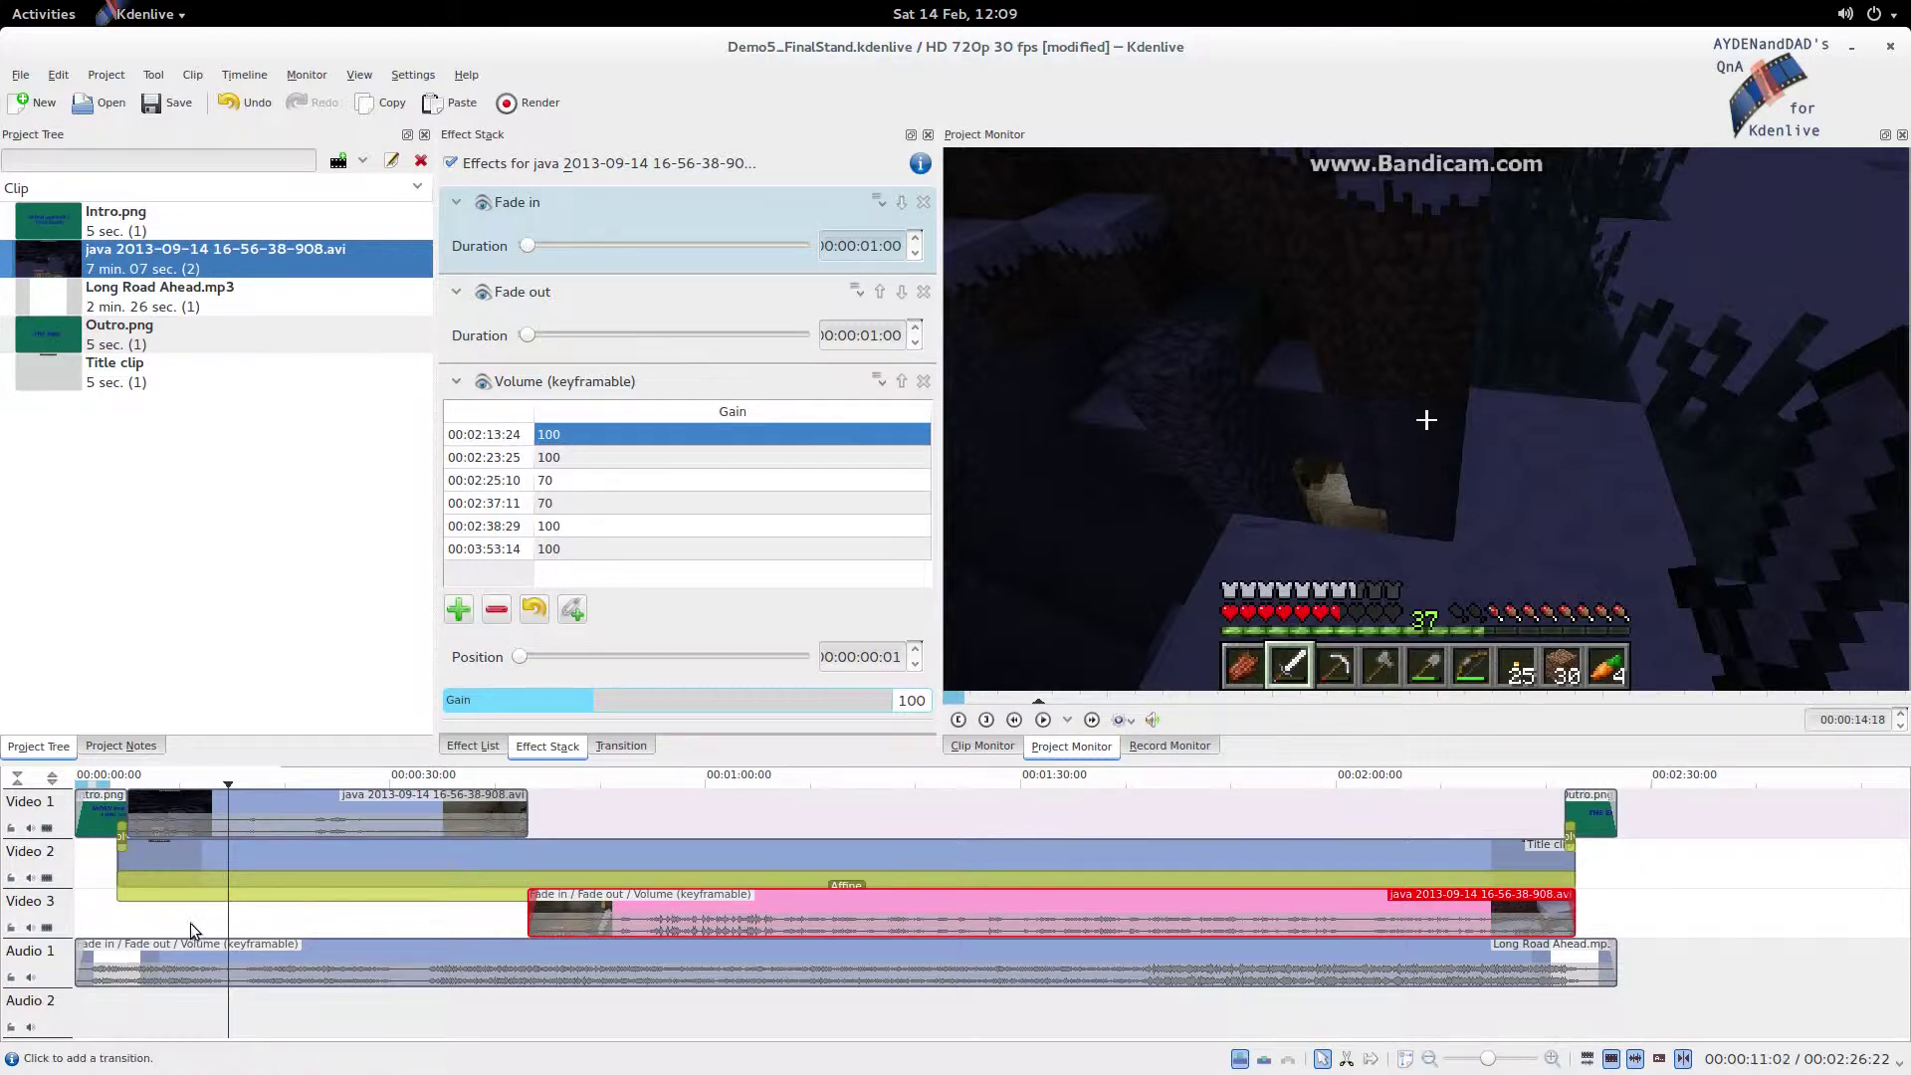
pyautogui.rightClick(64, 916)
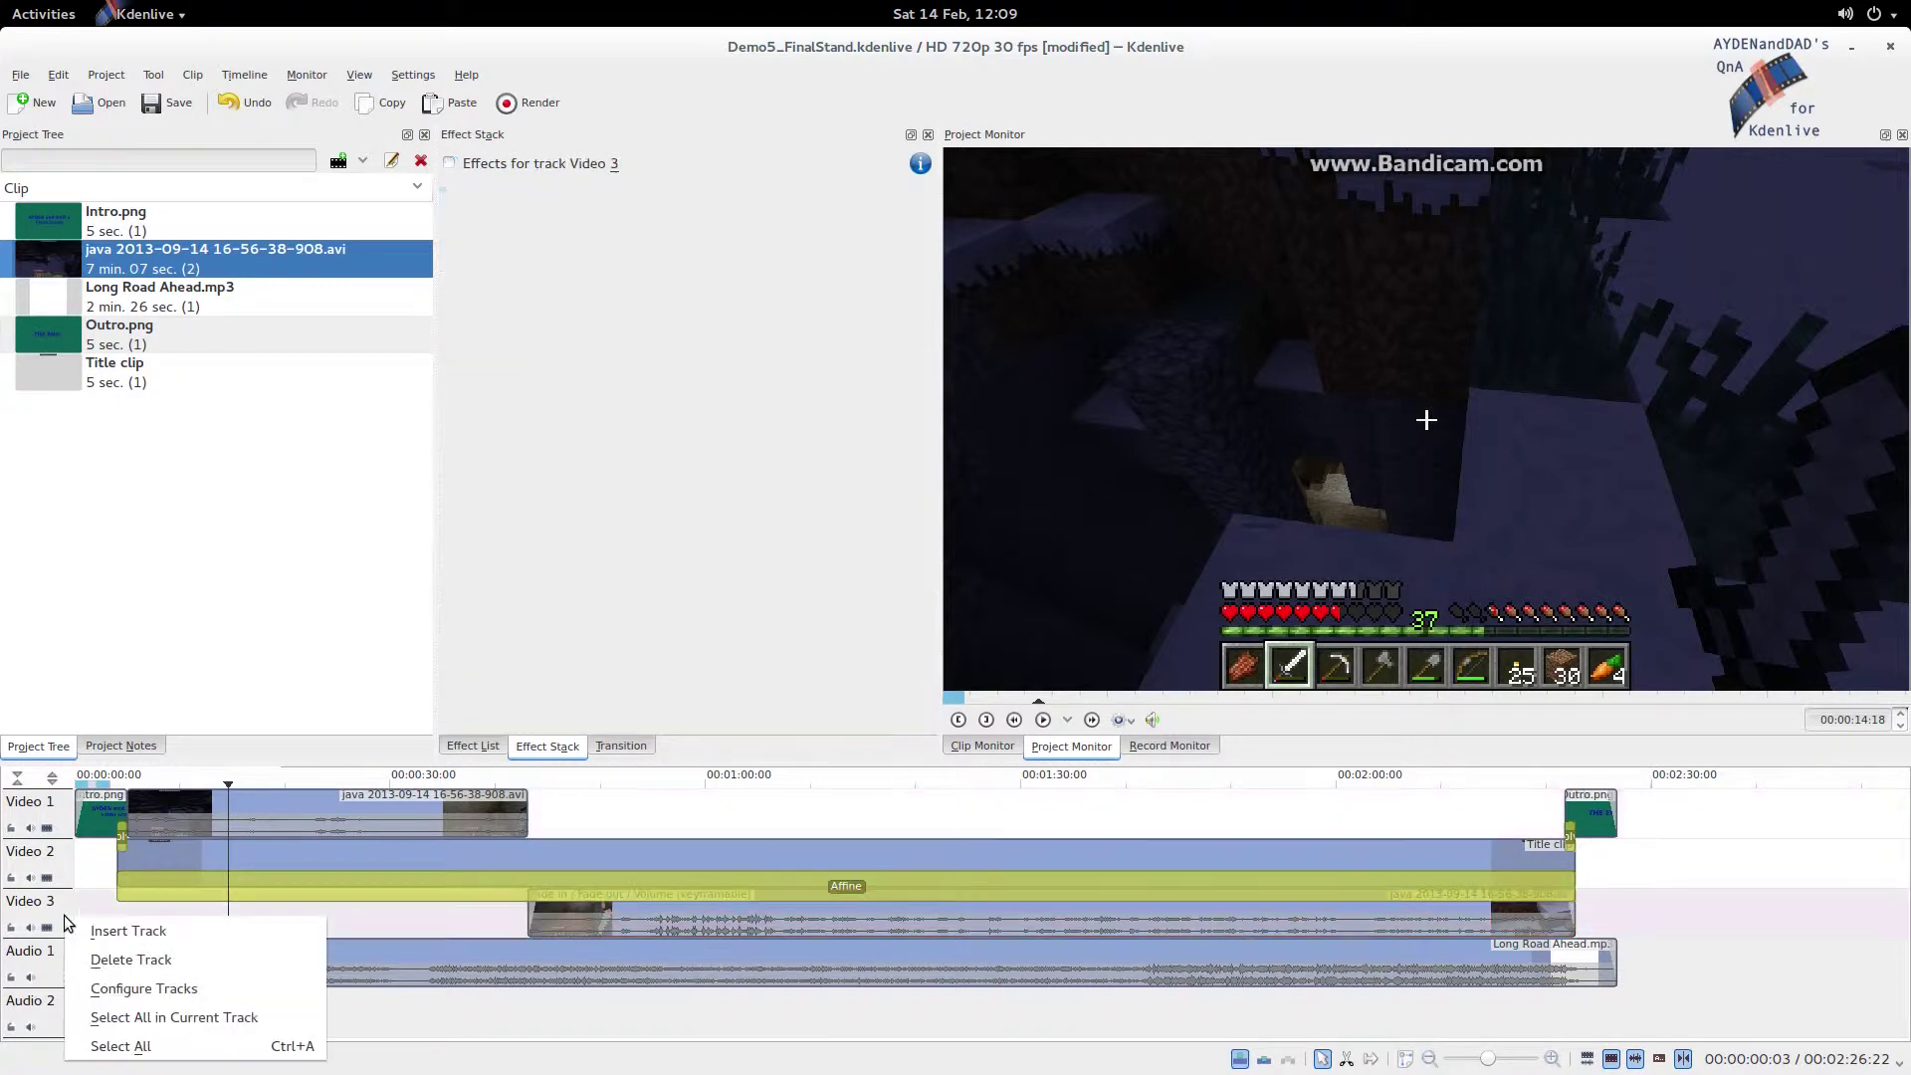
# Insert a new video track after Video 3.
pyautogui.click(128, 930)
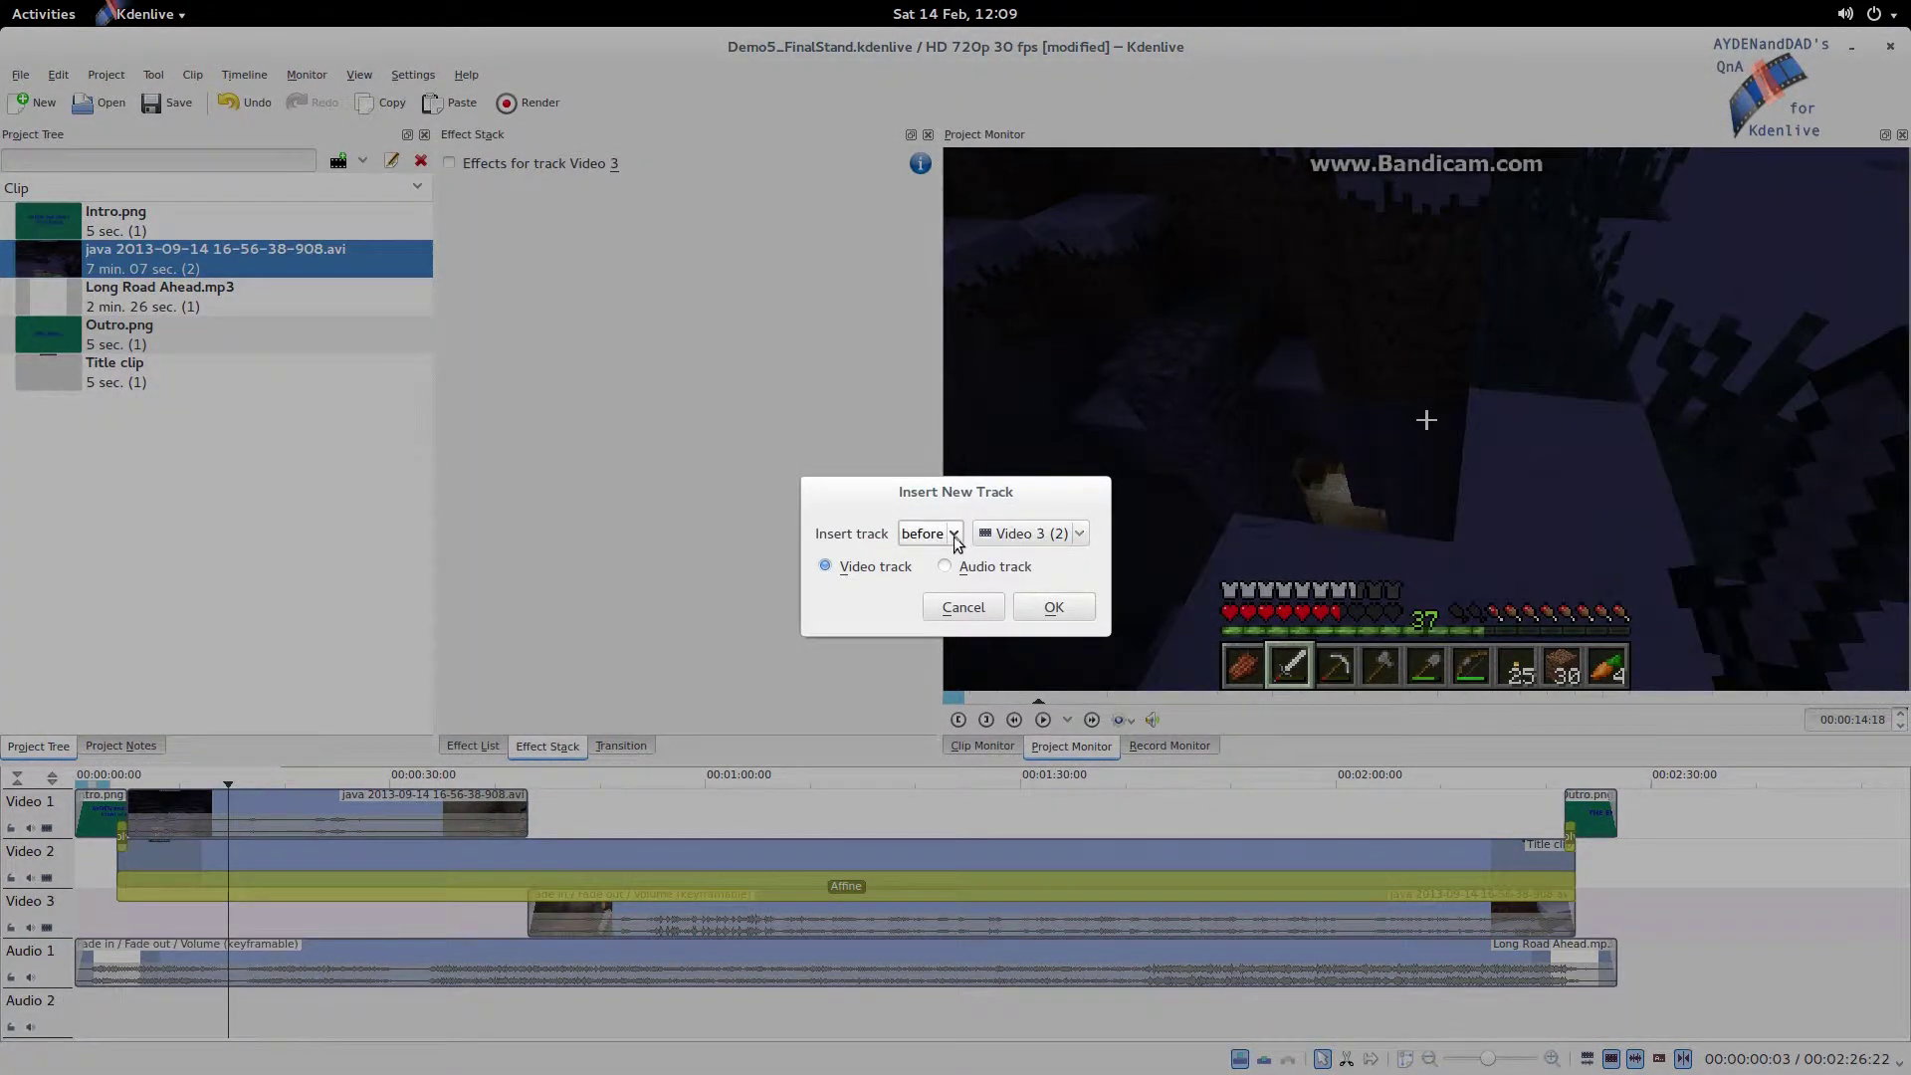
pyautogui.click(953, 534)
pyautogui.click(946, 560)
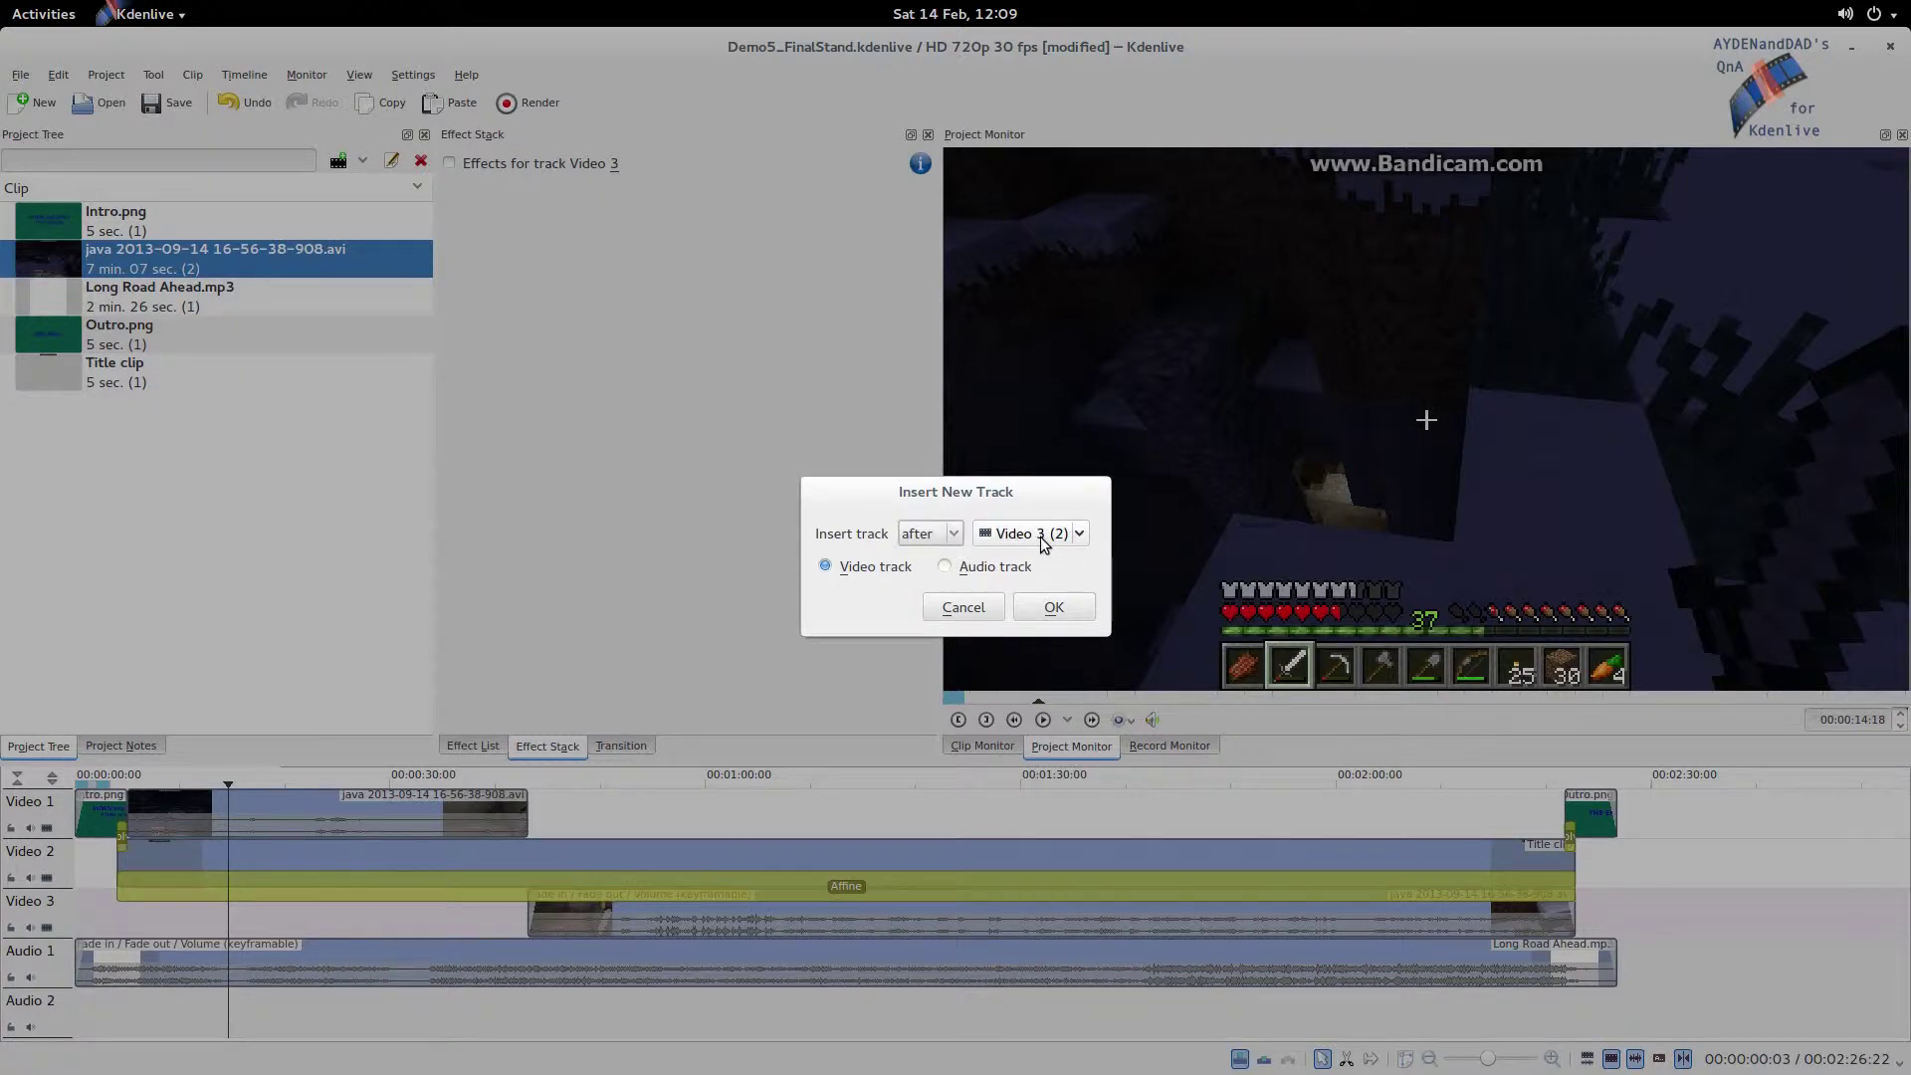
pyautogui.click(1051, 608)
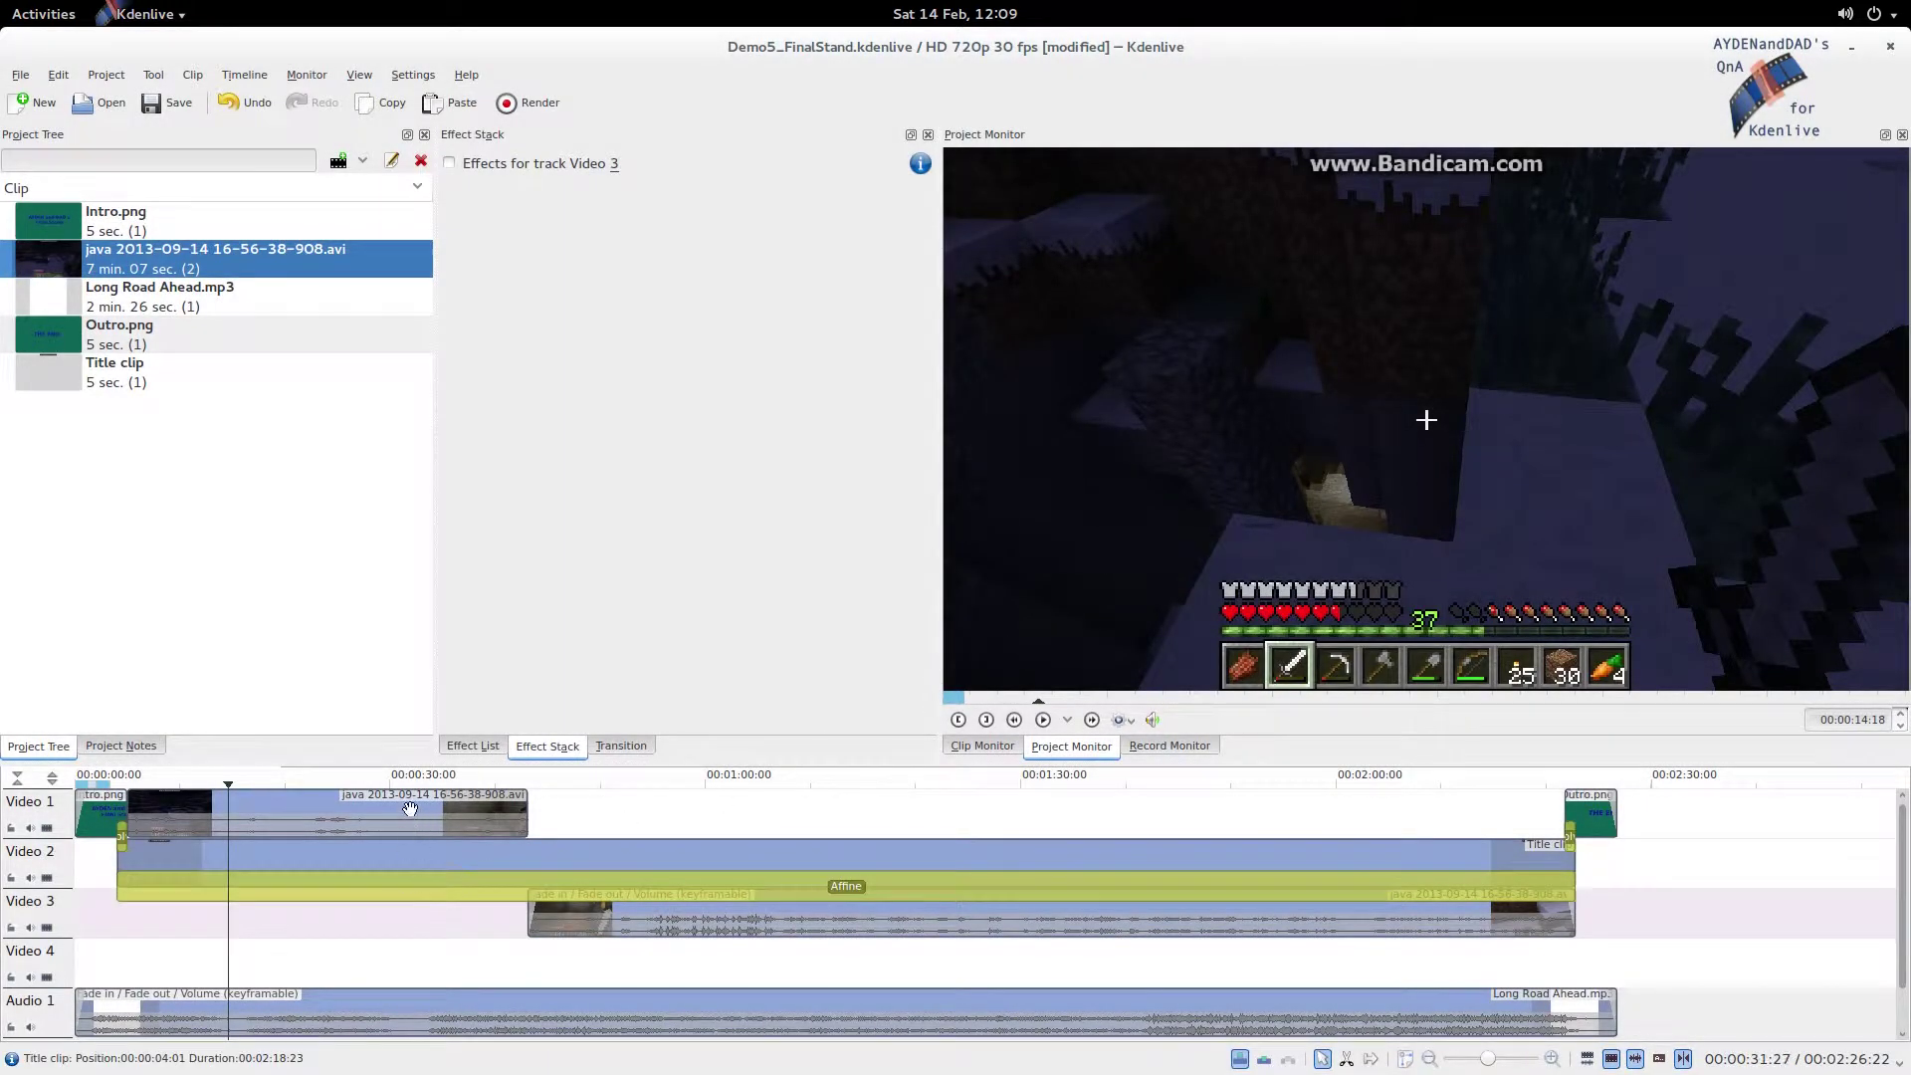
# Move the early java clip onto Video 4, nudge it slightly later, and inspect the Affine transition.
pyautogui.moveTo(410, 808); pyautogui.dragTo(292, 961)
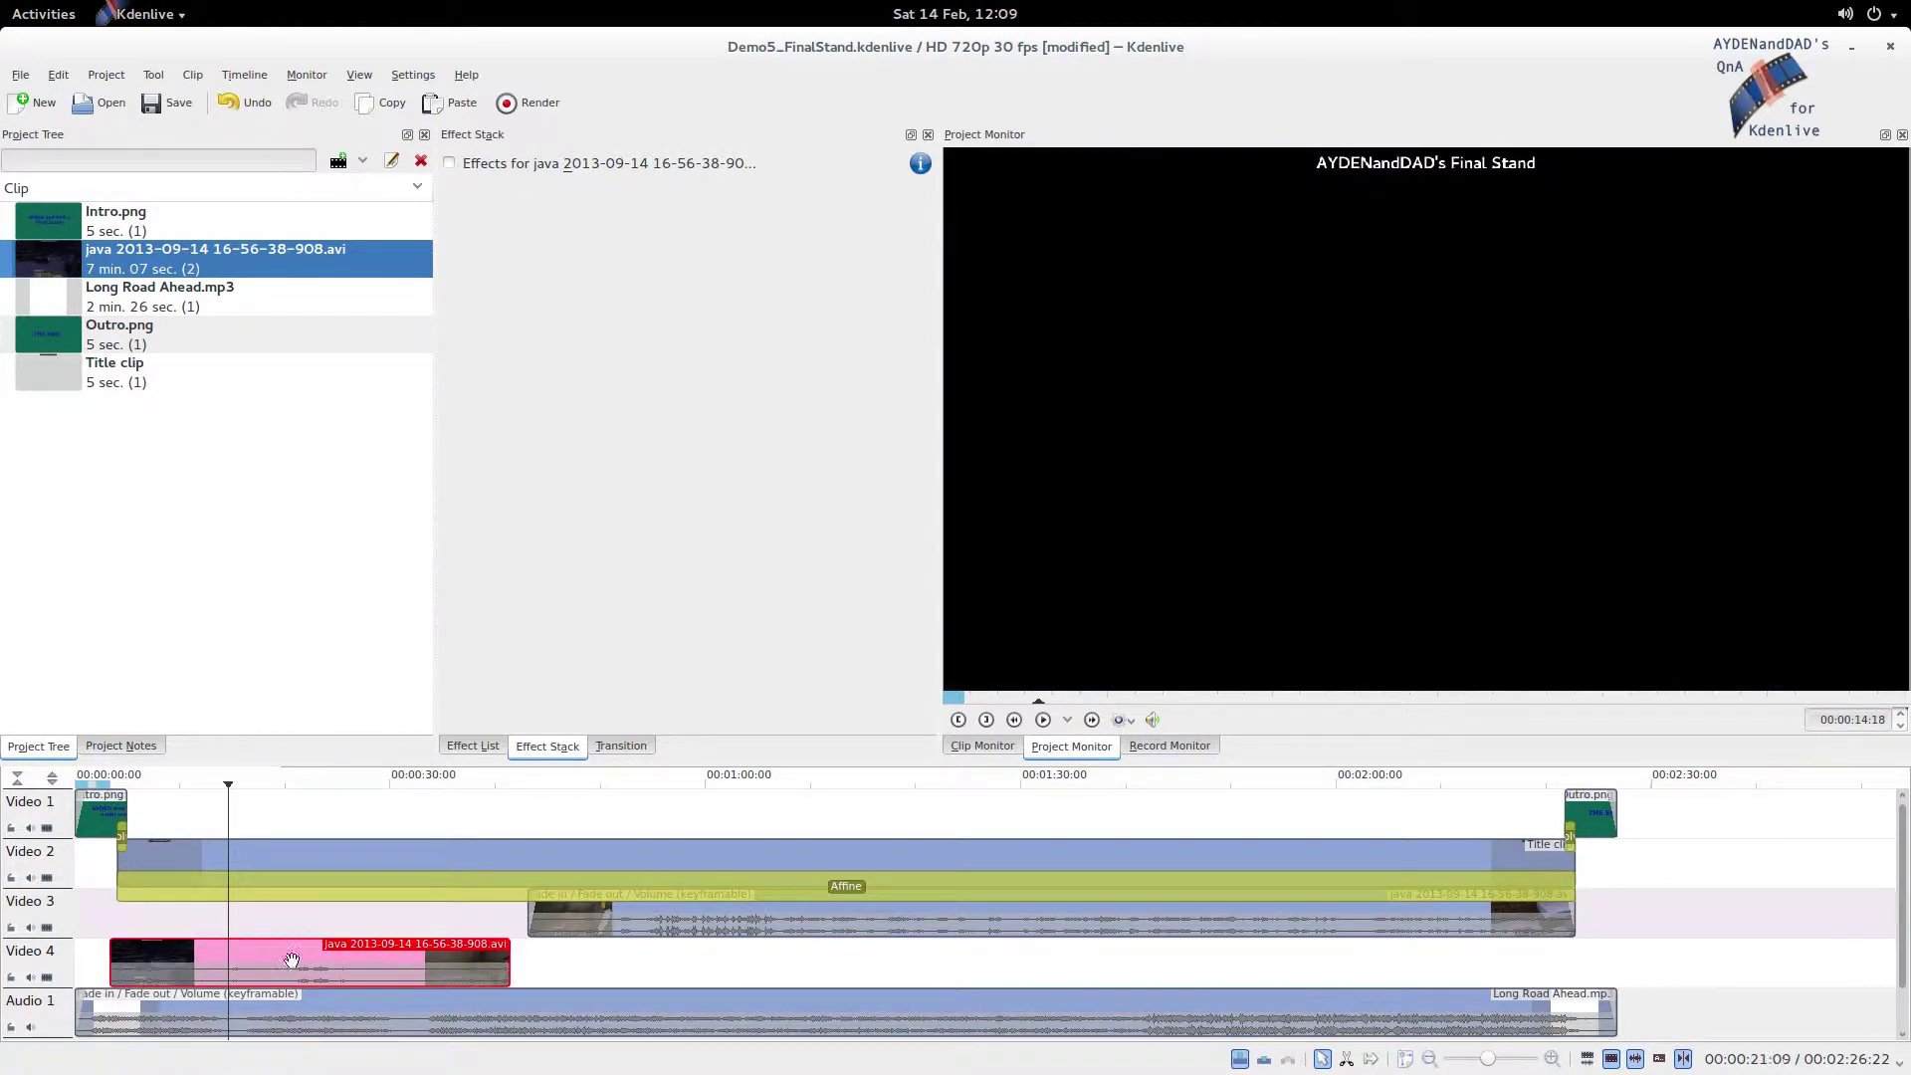
pyautogui.moveTo(128, 951)
pyautogui.mouseDown()
pyautogui.moveTo(148, 950)
pyautogui.moveTo(127, 950)
pyautogui.mouseUp()
pyautogui.moveTo(130, 962); pyautogui.dragTo(138, 961)
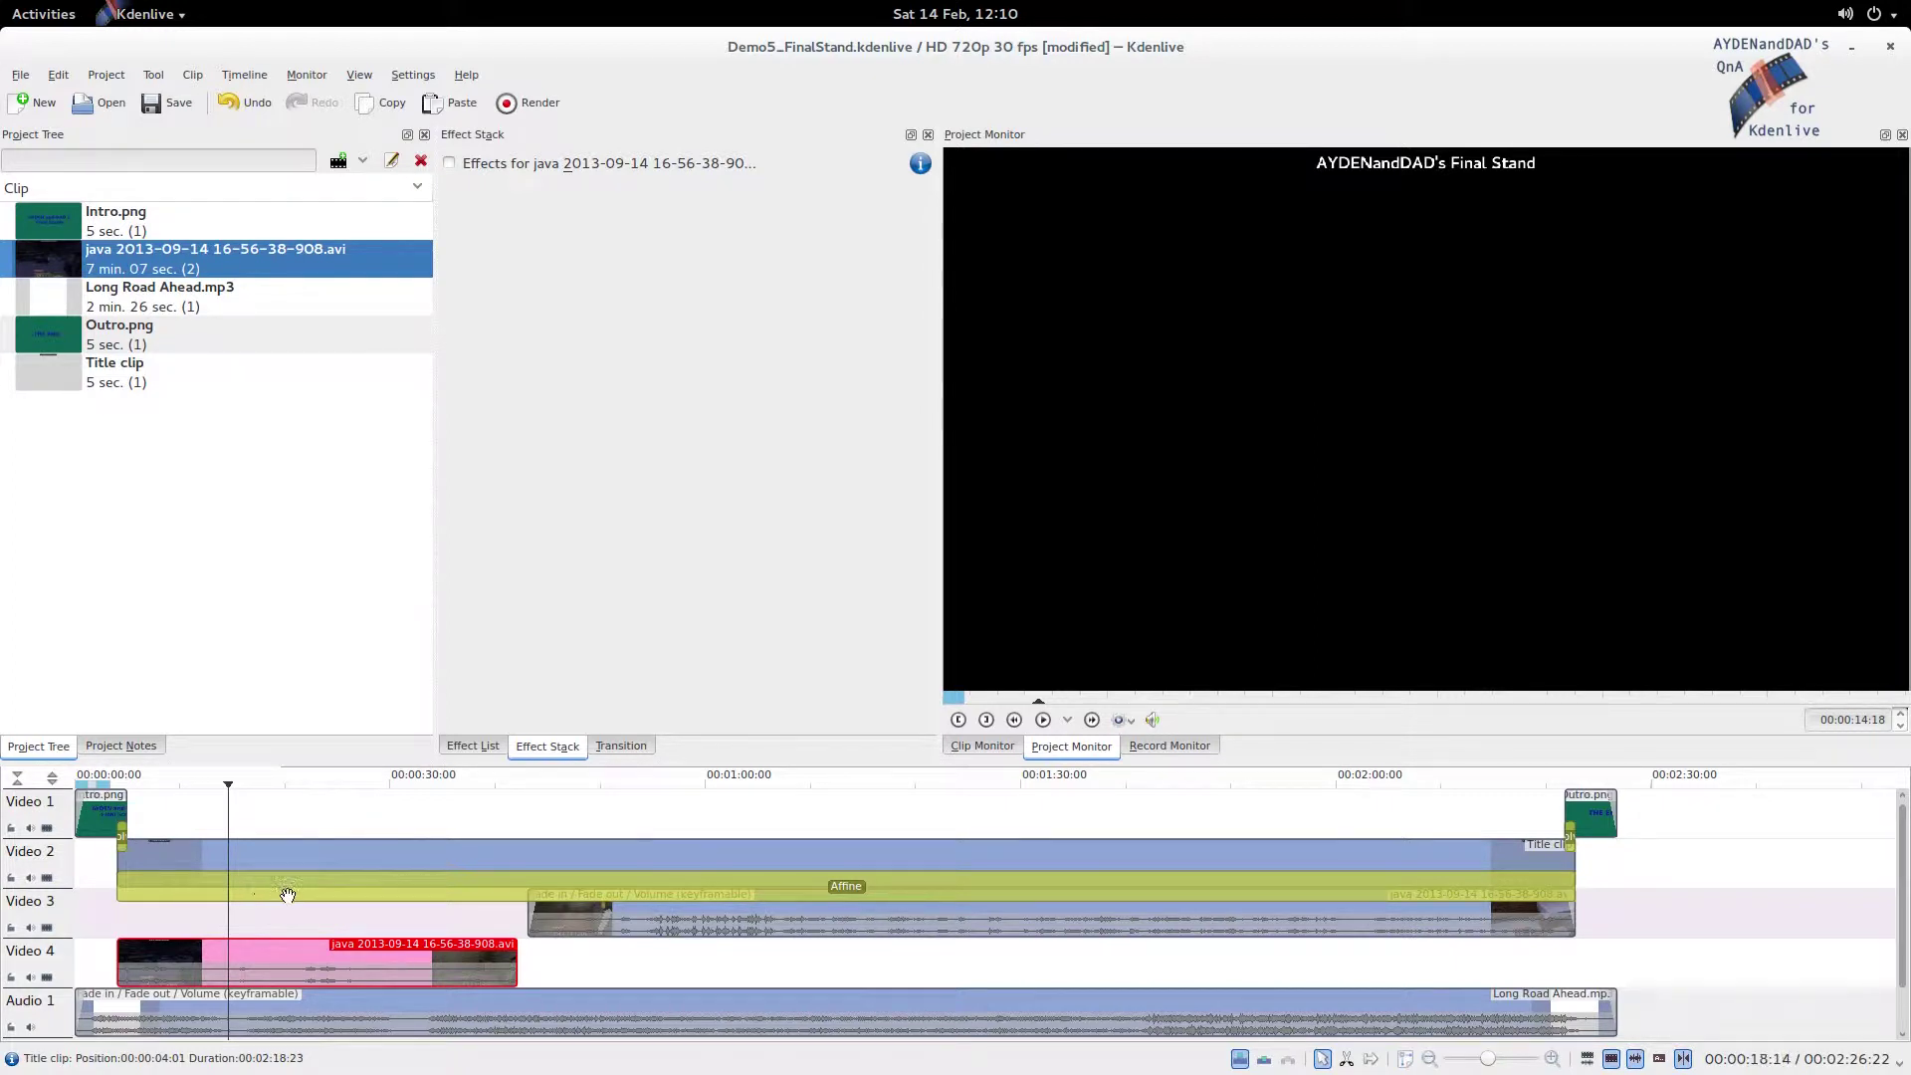
pyautogui.click(382, 893)
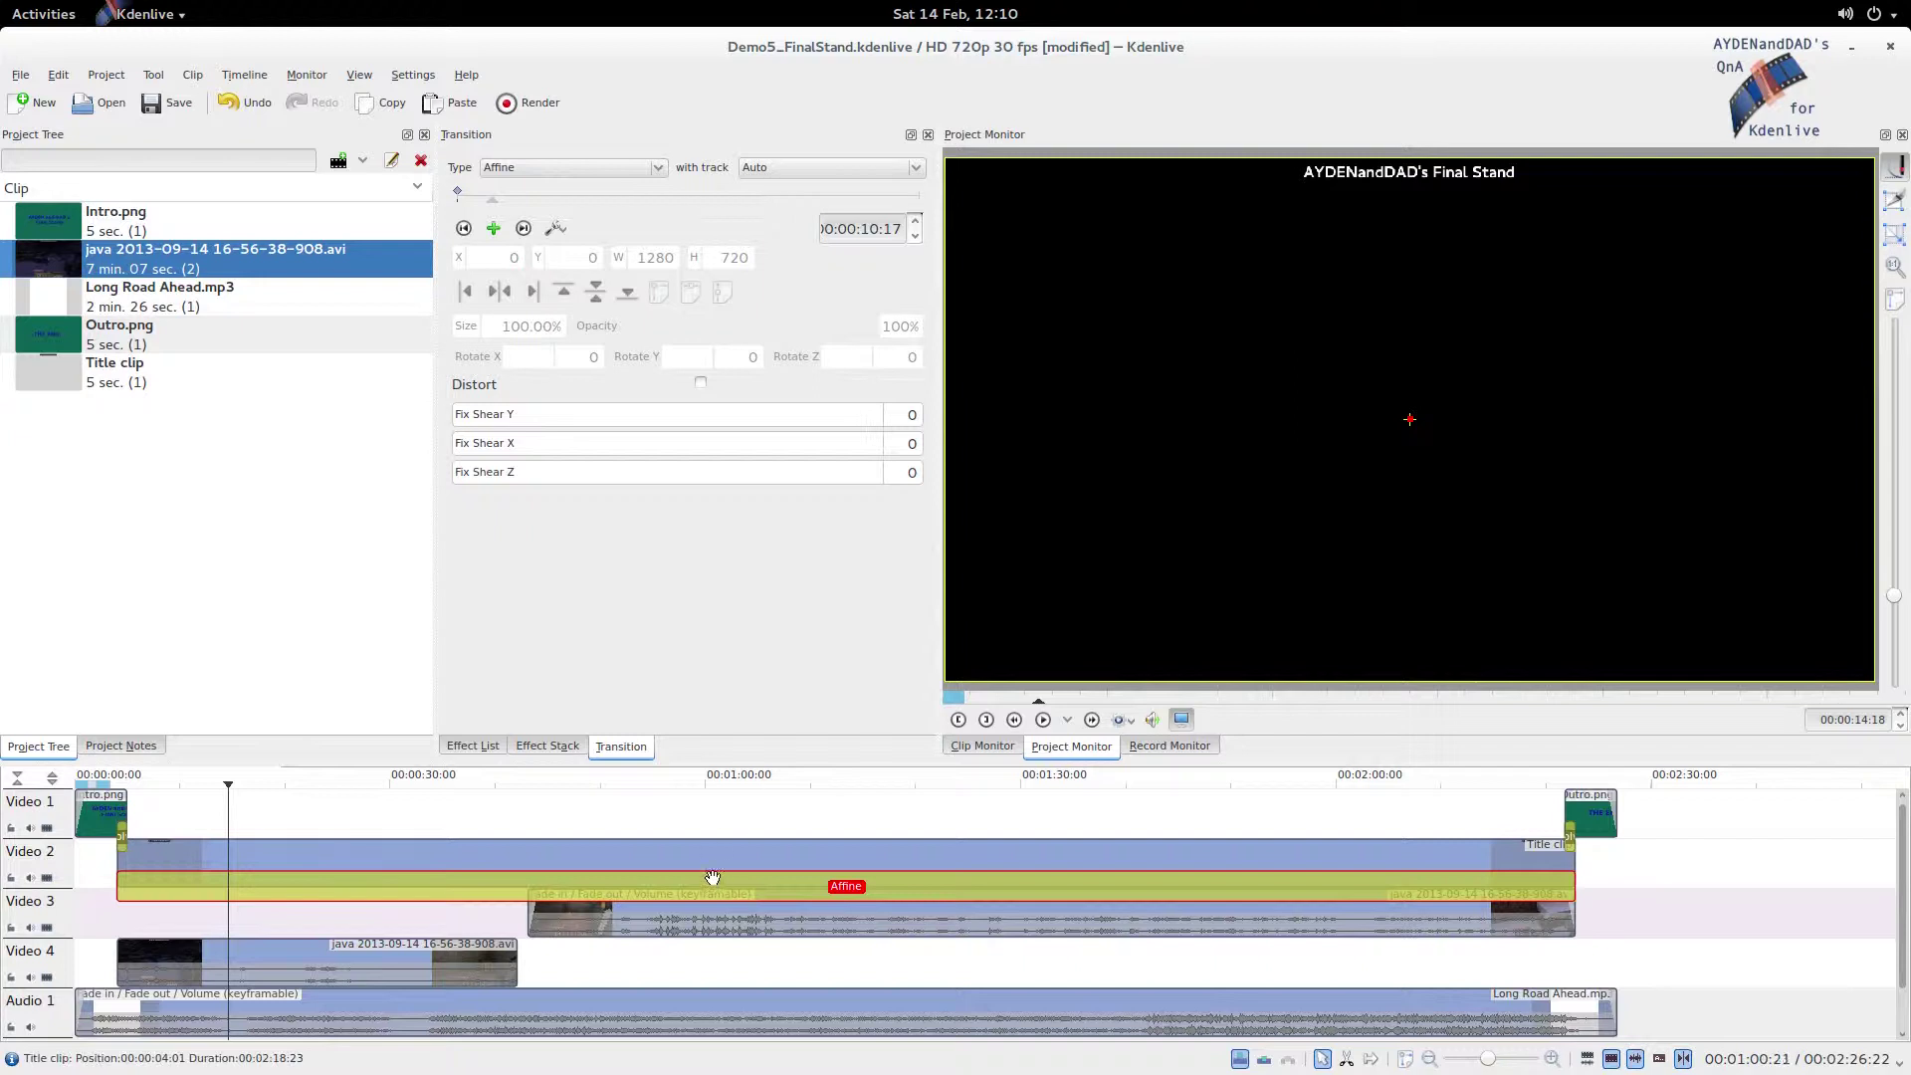
# Hide Video 2, scrub the dark footage around 24–31 seconds, and select the Video 4 java clip.
pyautogui.click(747, 818)
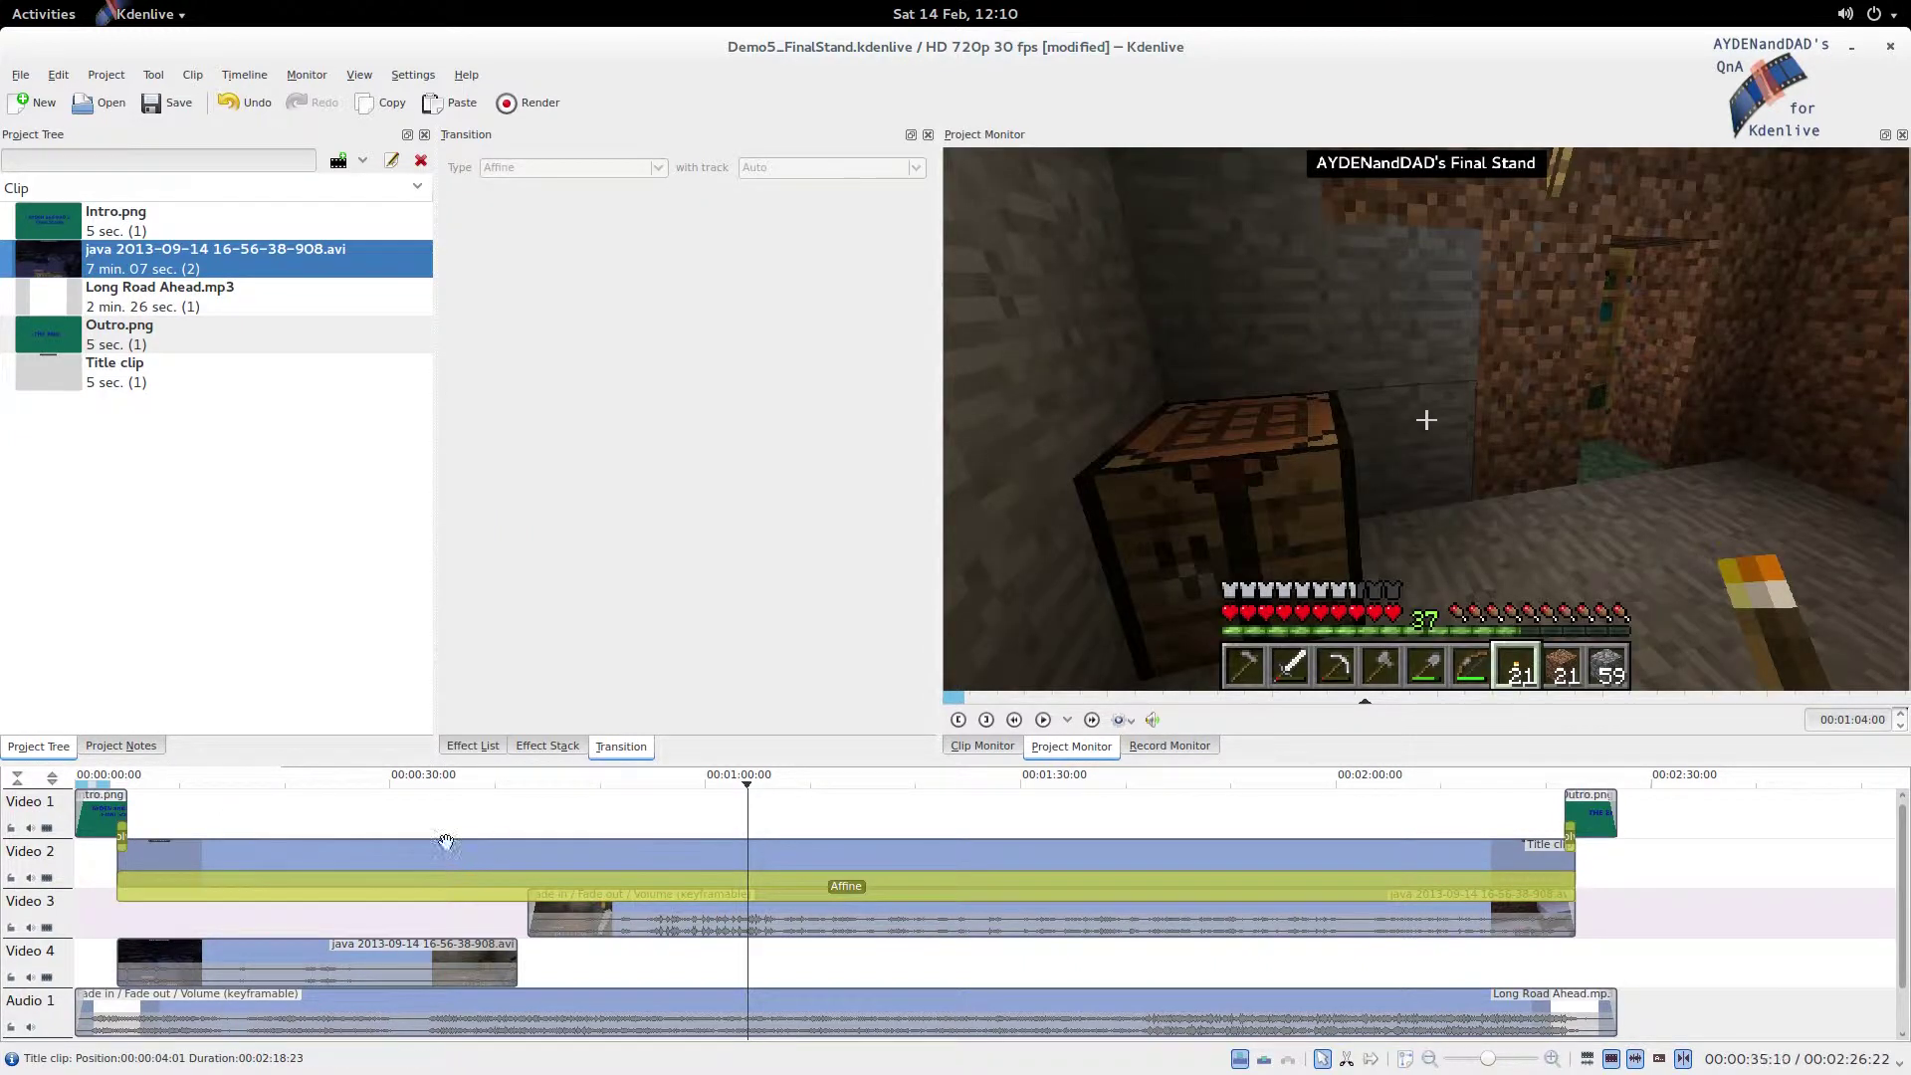
pyautogui.click(408, 813)
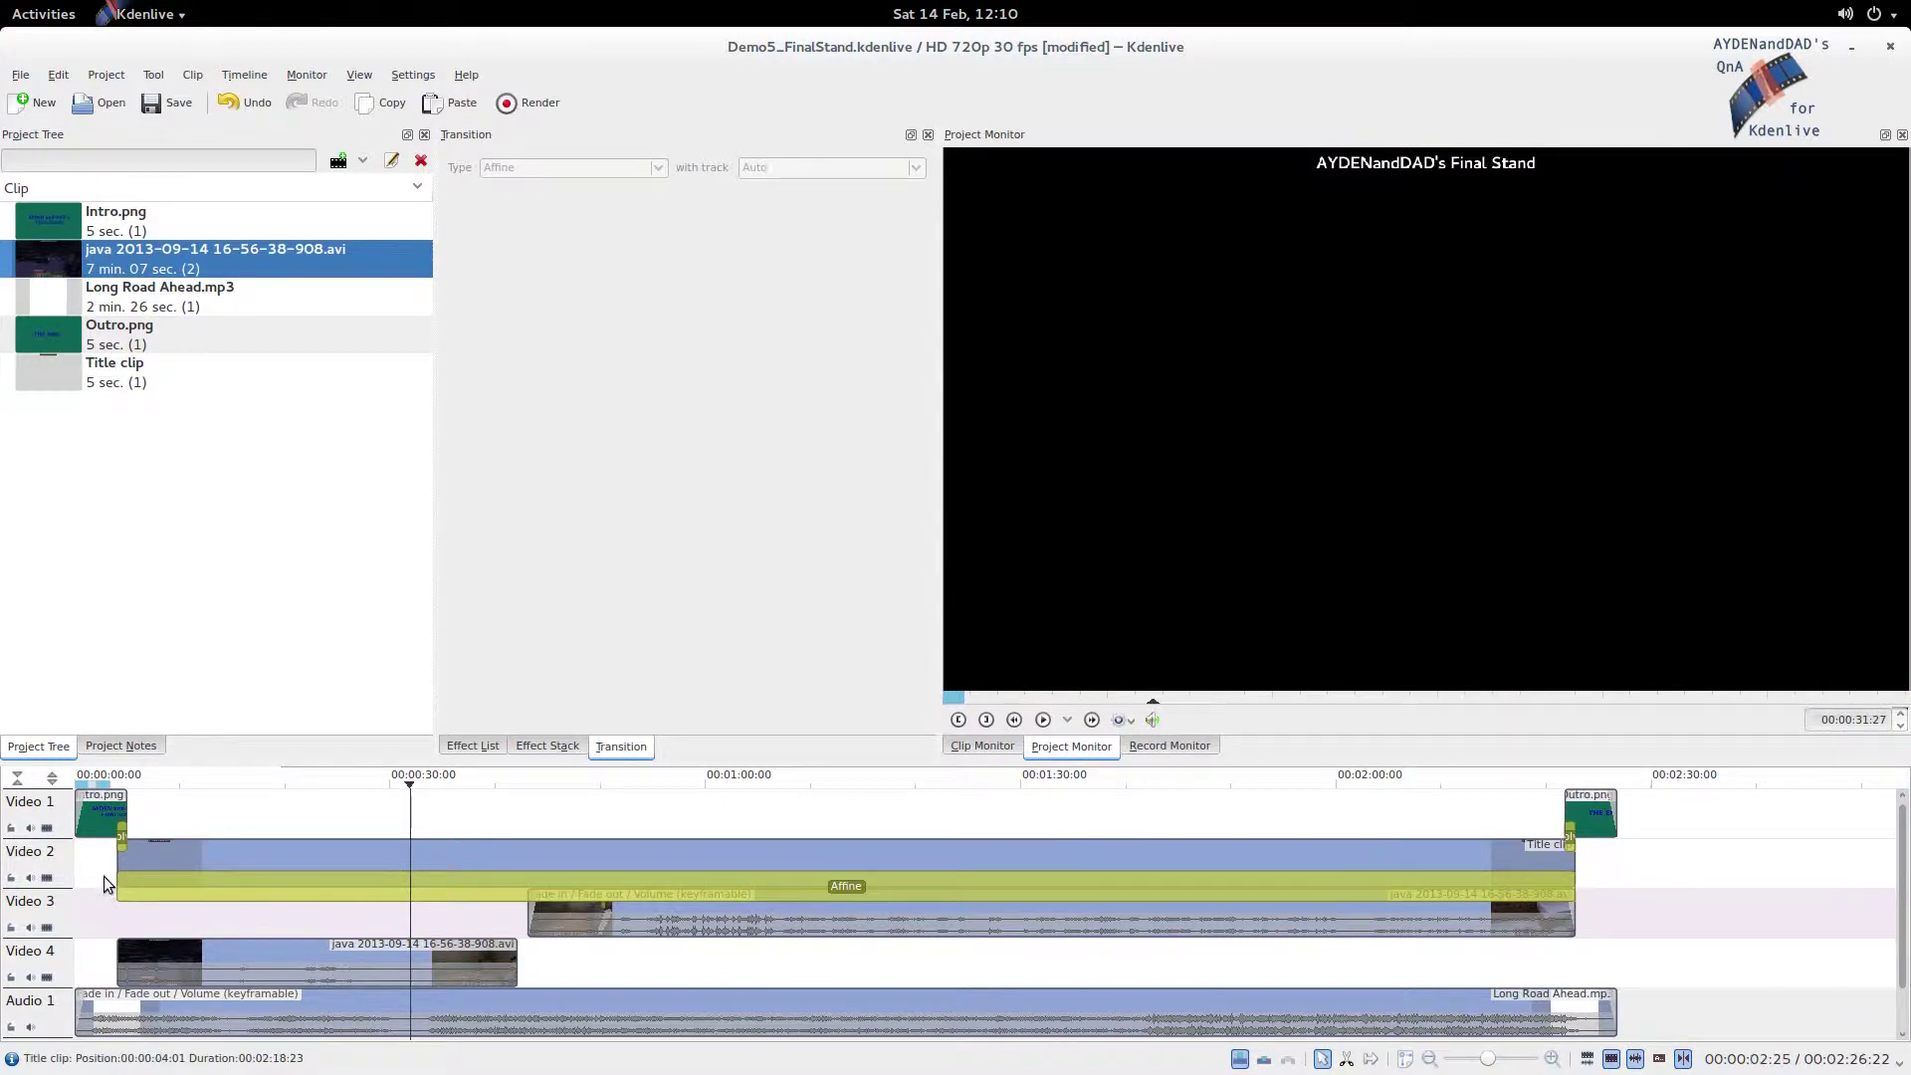
pyautogui.click(48, 878)
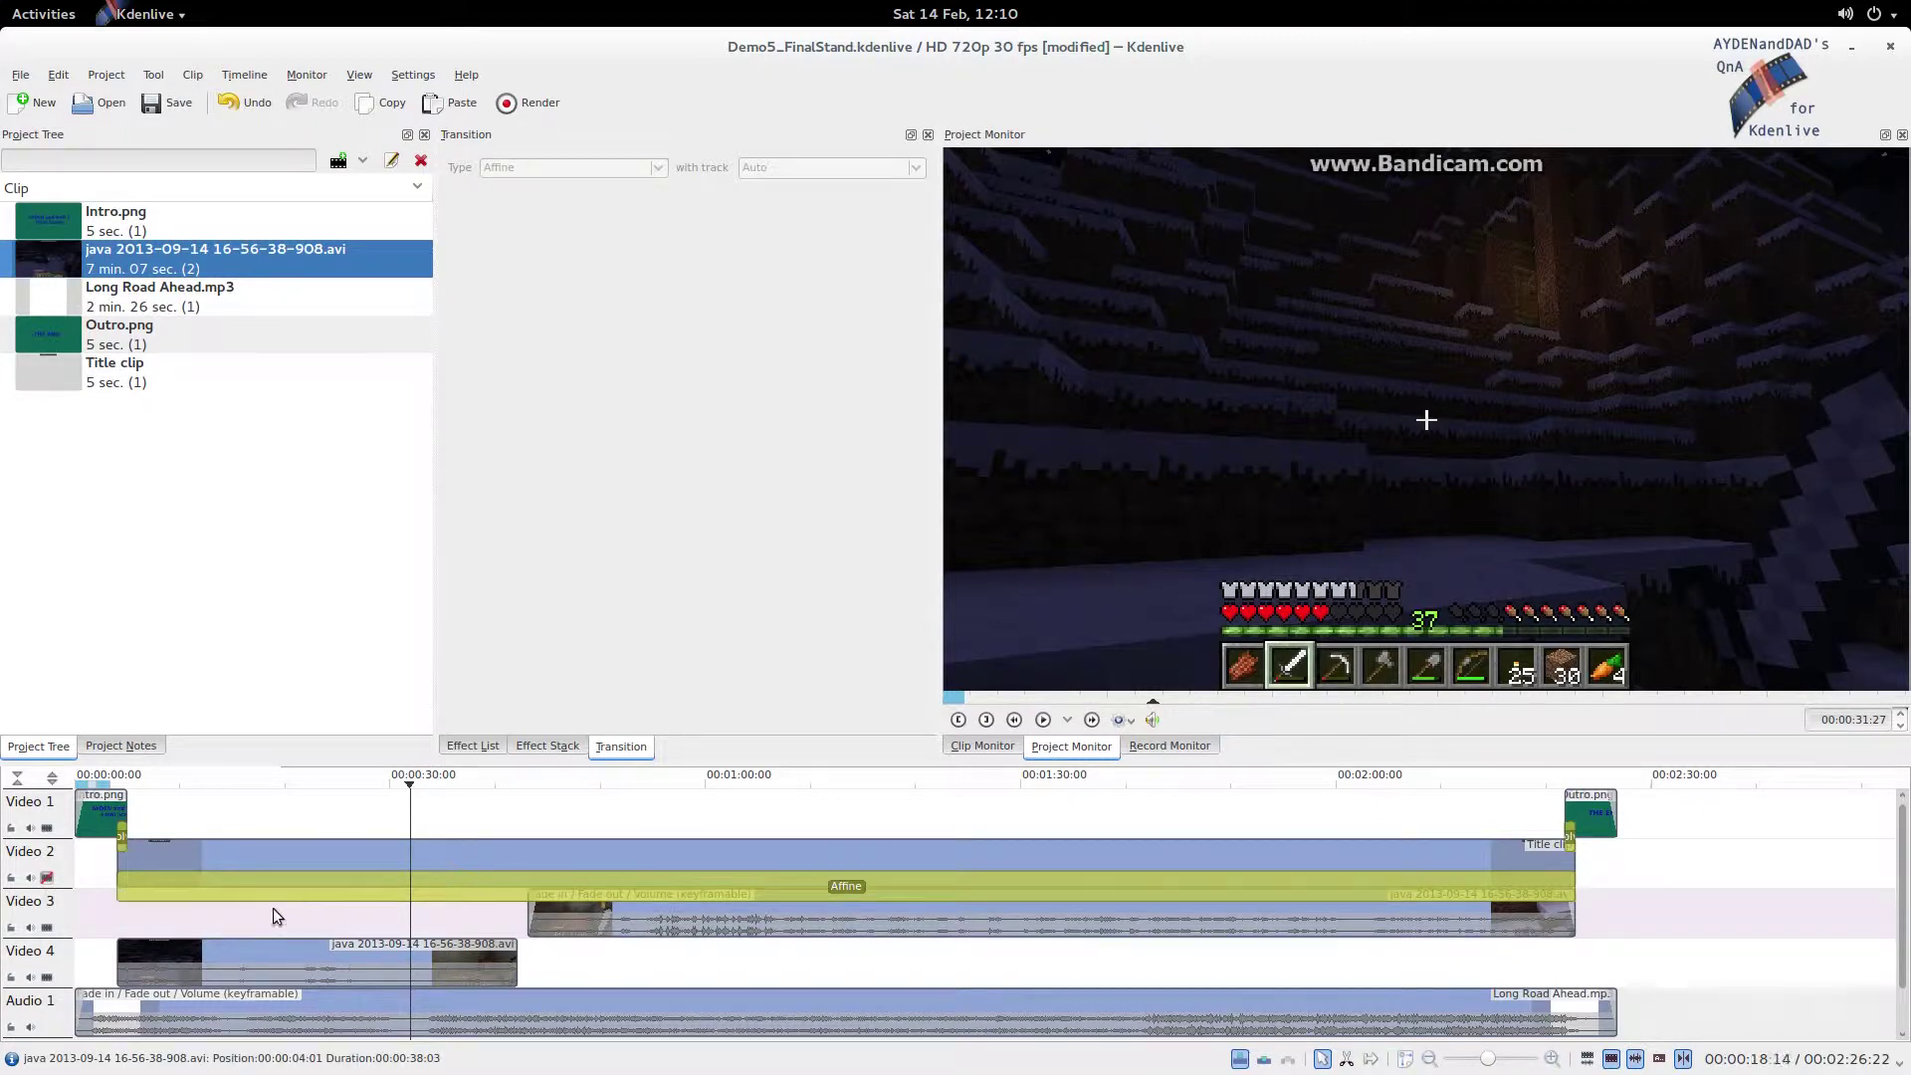
pyautogui.click(157, 917)
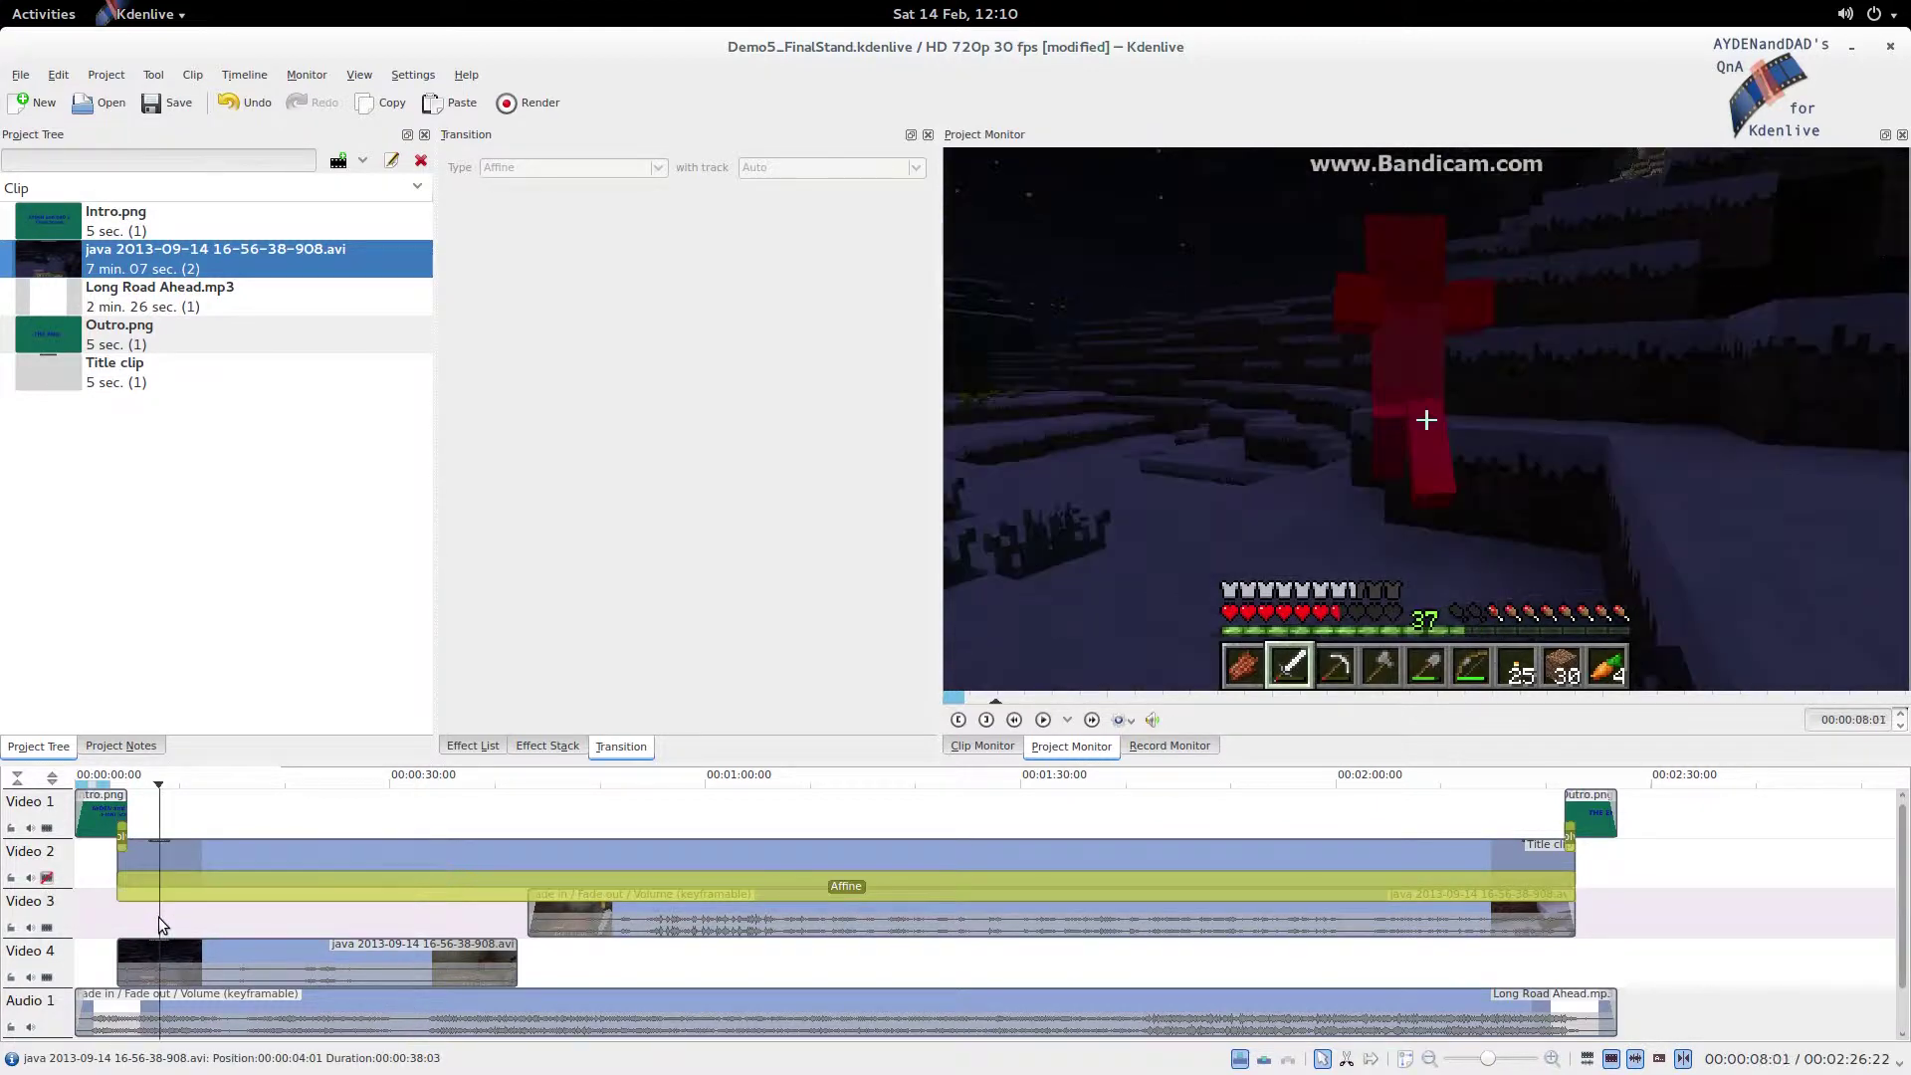
pyautogui.click(330, 914)
pyautogui.moveTo(342, 915); pyautogui.dragTo(444, 911)
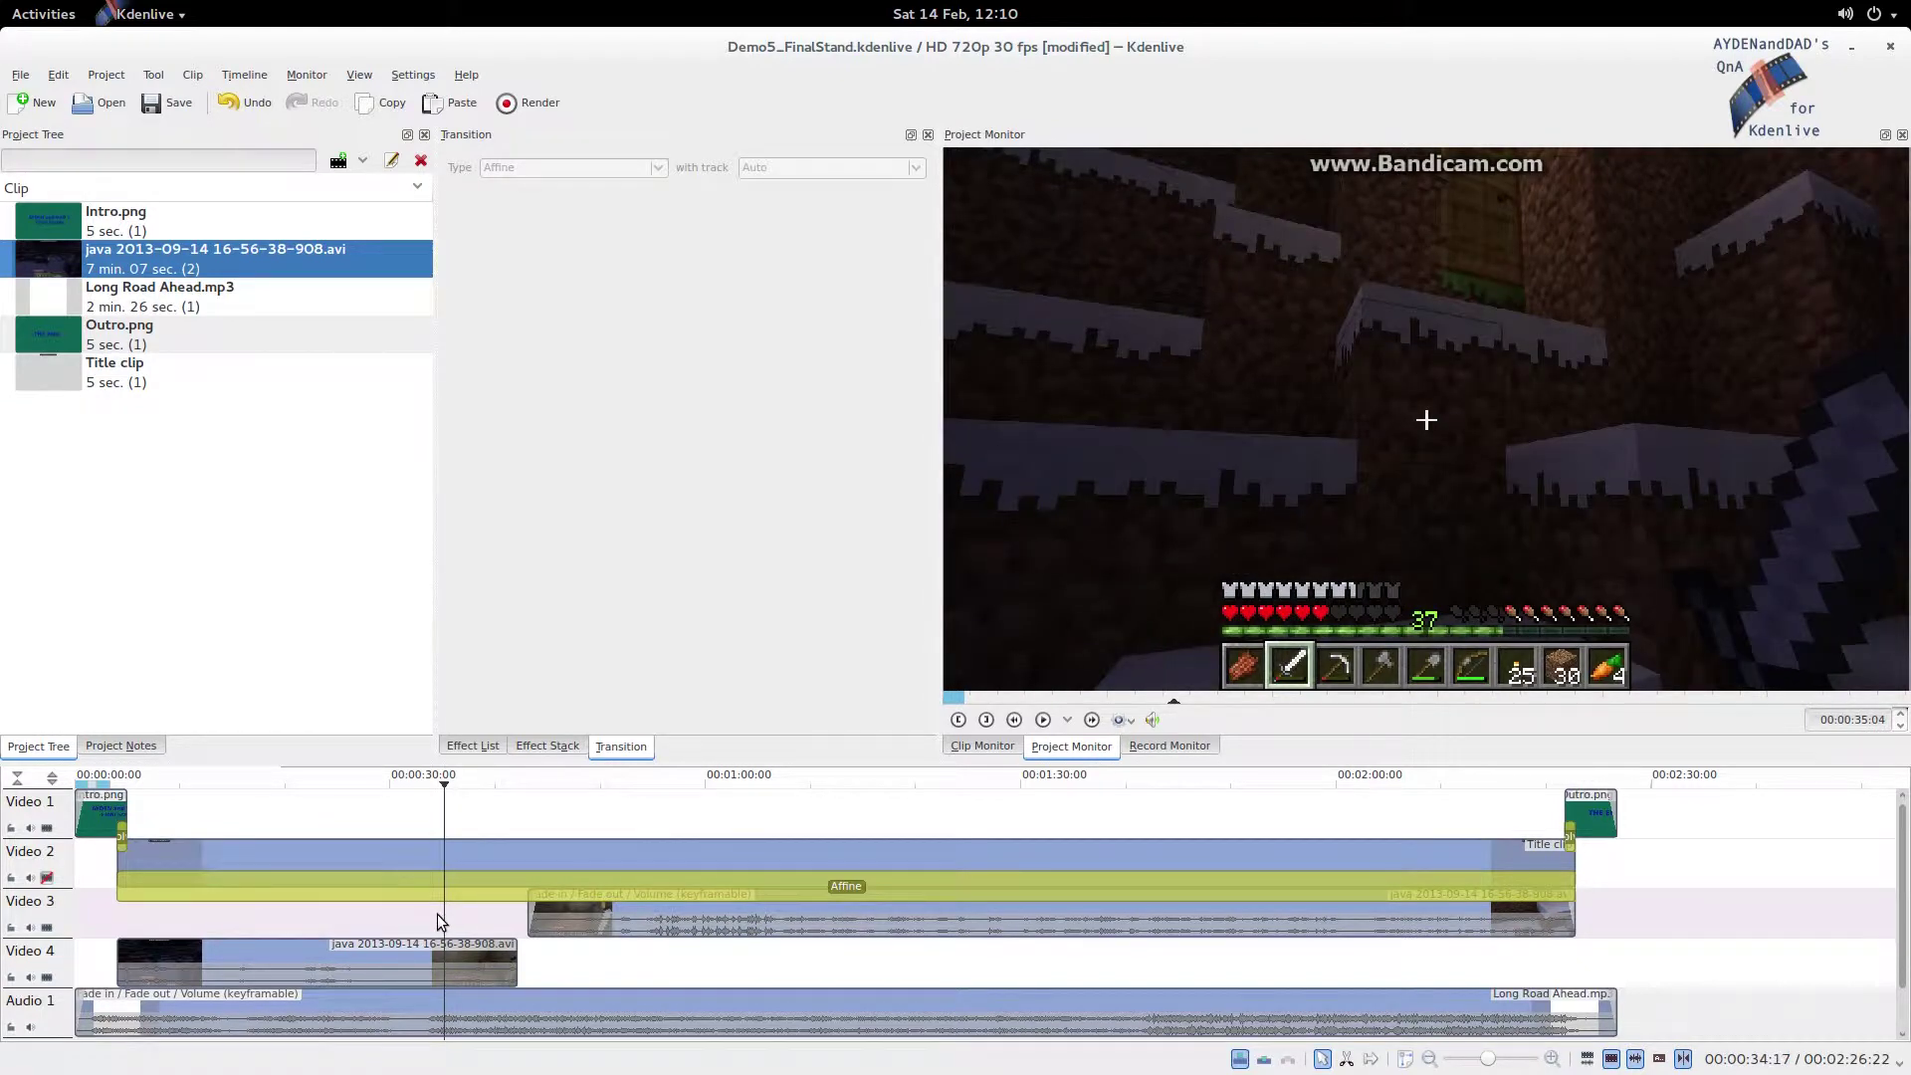
pyautogui.click(396, 953)
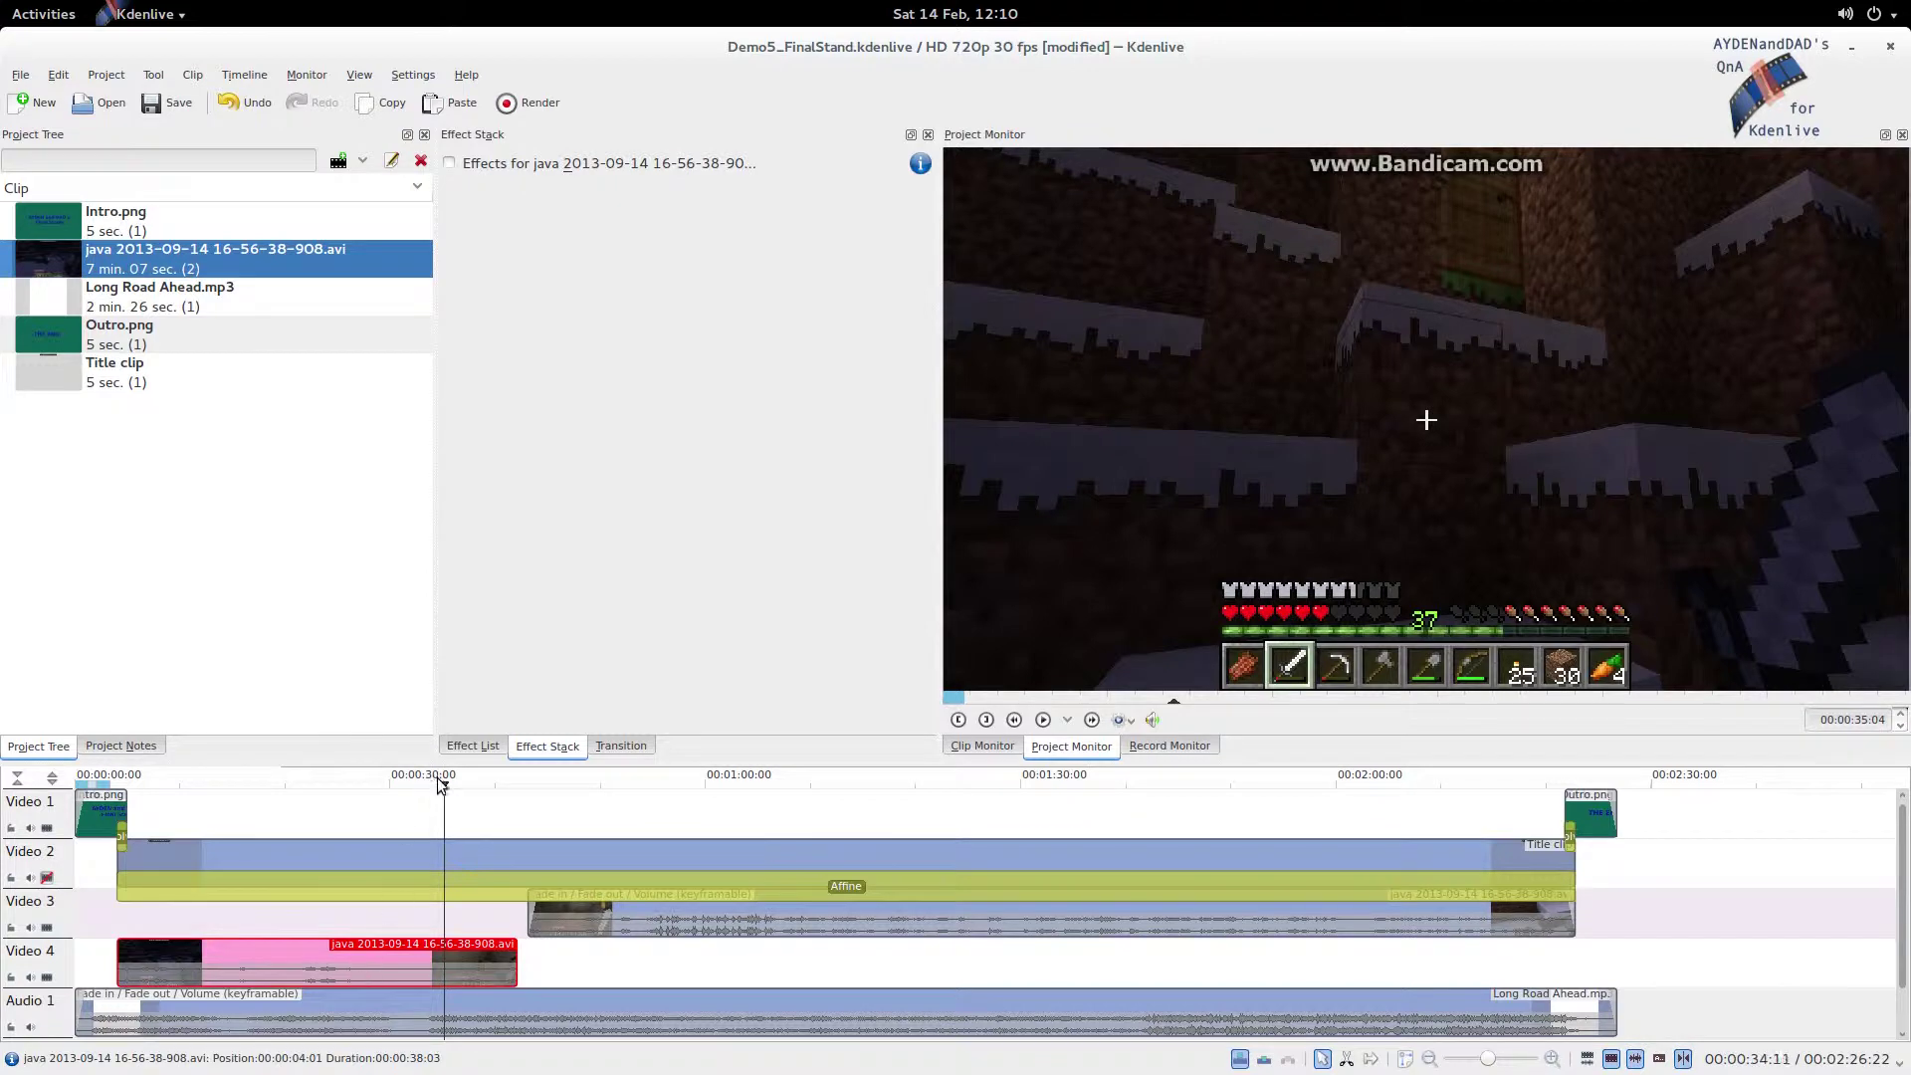
# Add Brightness (keyframable) to the clip with keyframes at 00:00:00:00, 00:00:19:01 and 00:00:28:16.
pyautogui.click(472, 747)
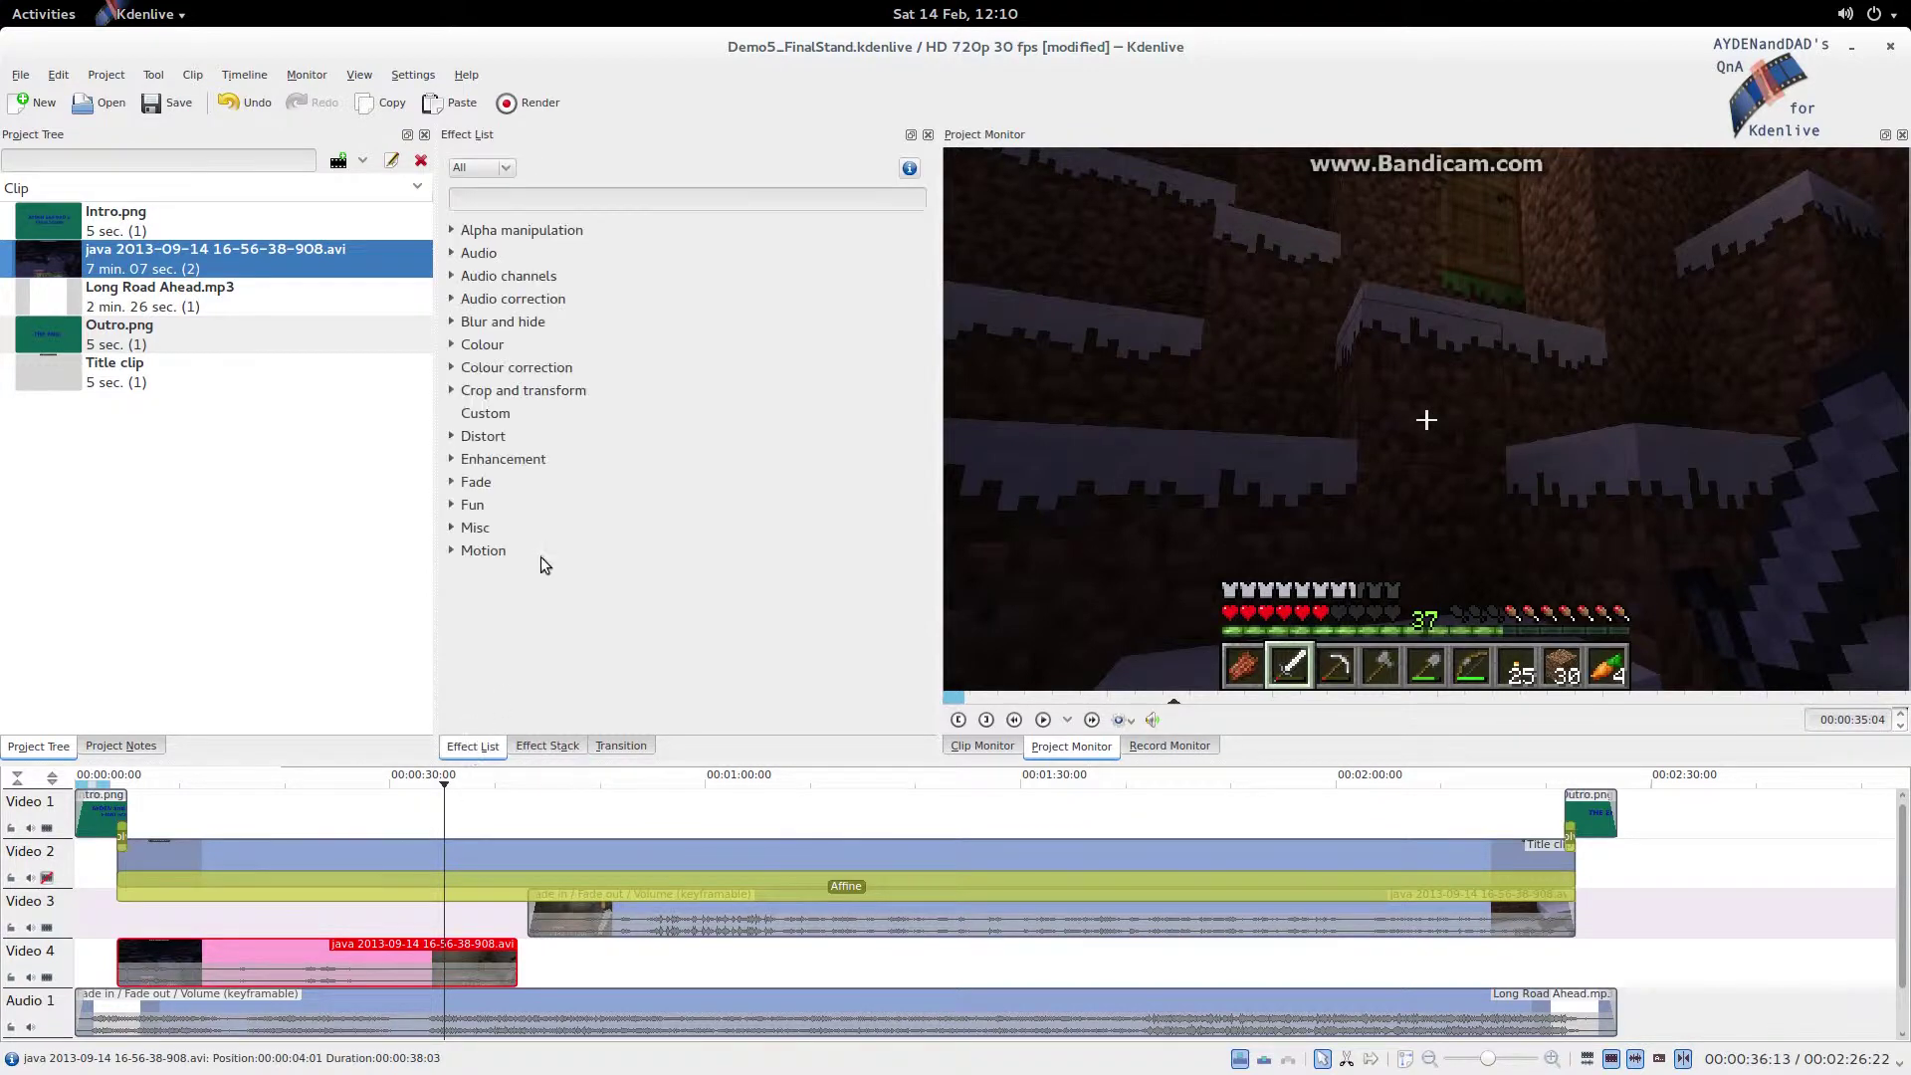
pyautogui.click(453, 368)
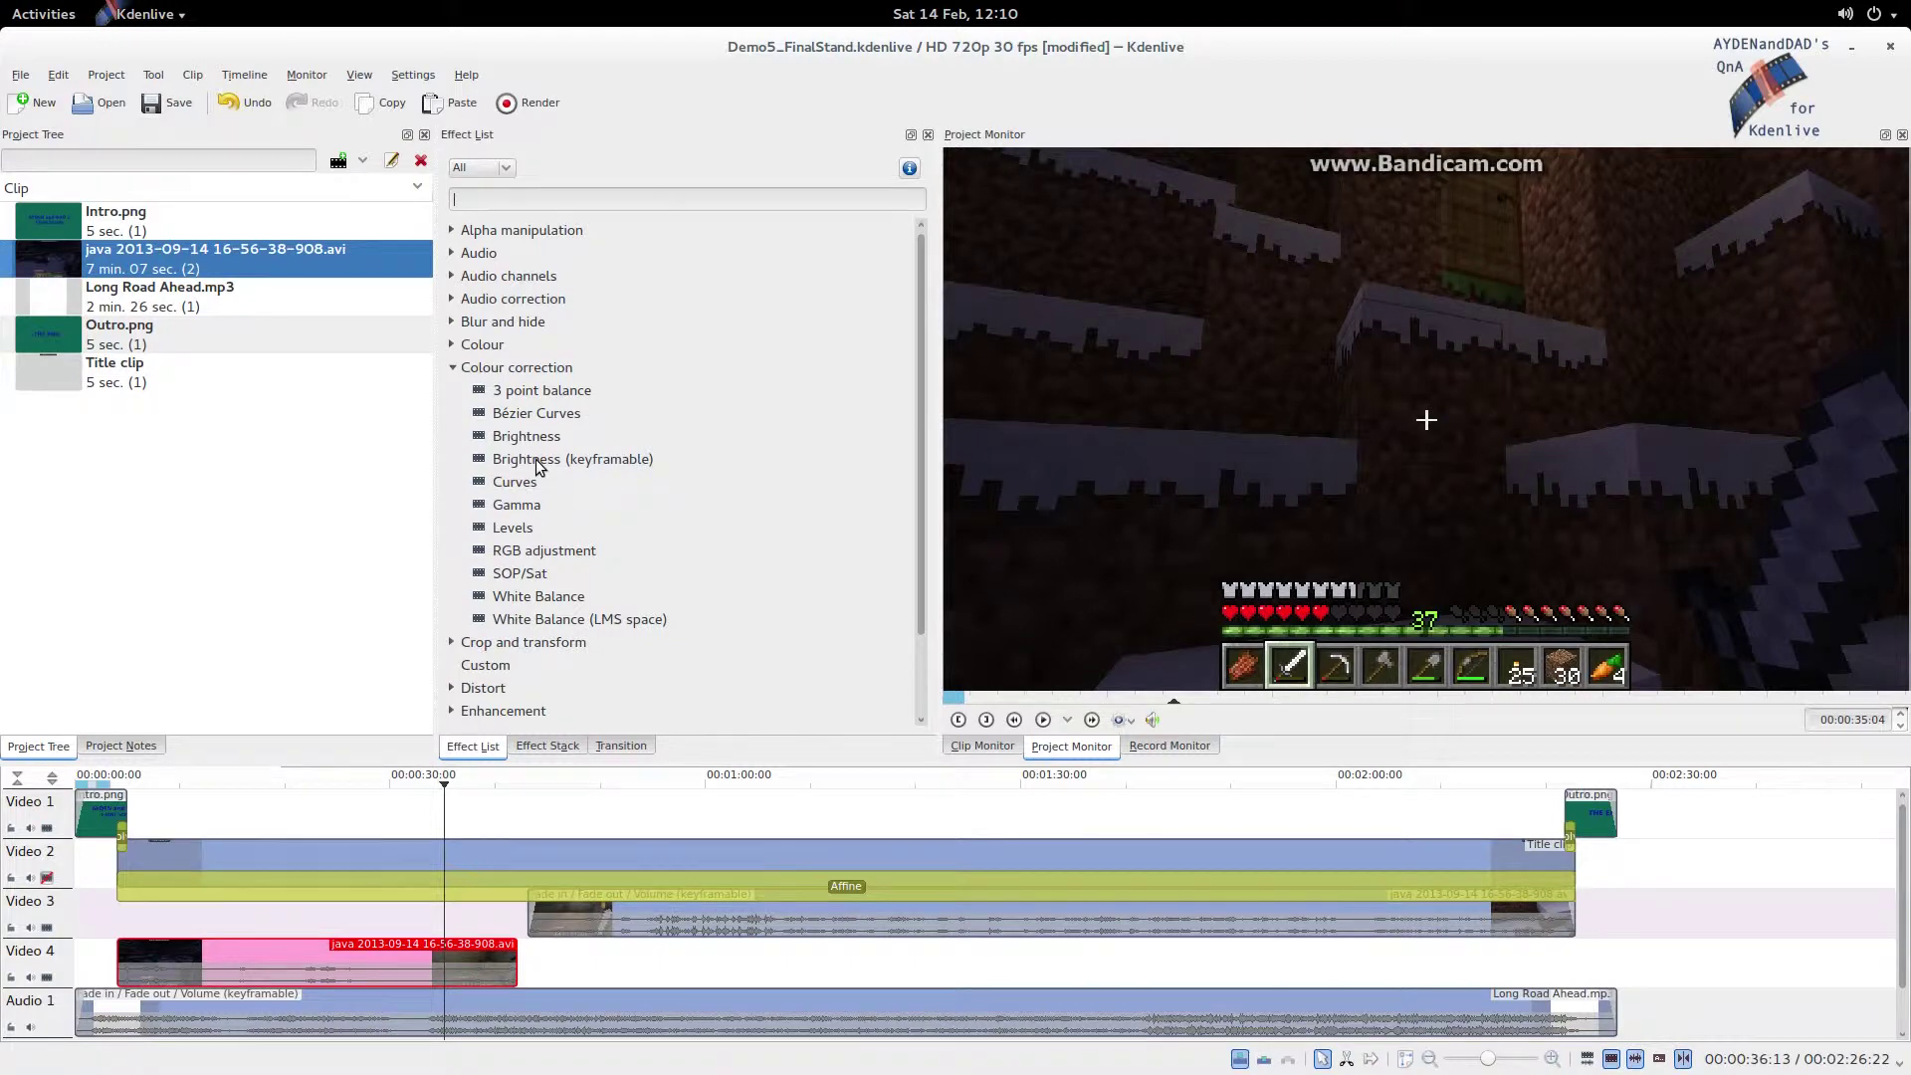
pyautogui.doubleClick(565, 460)
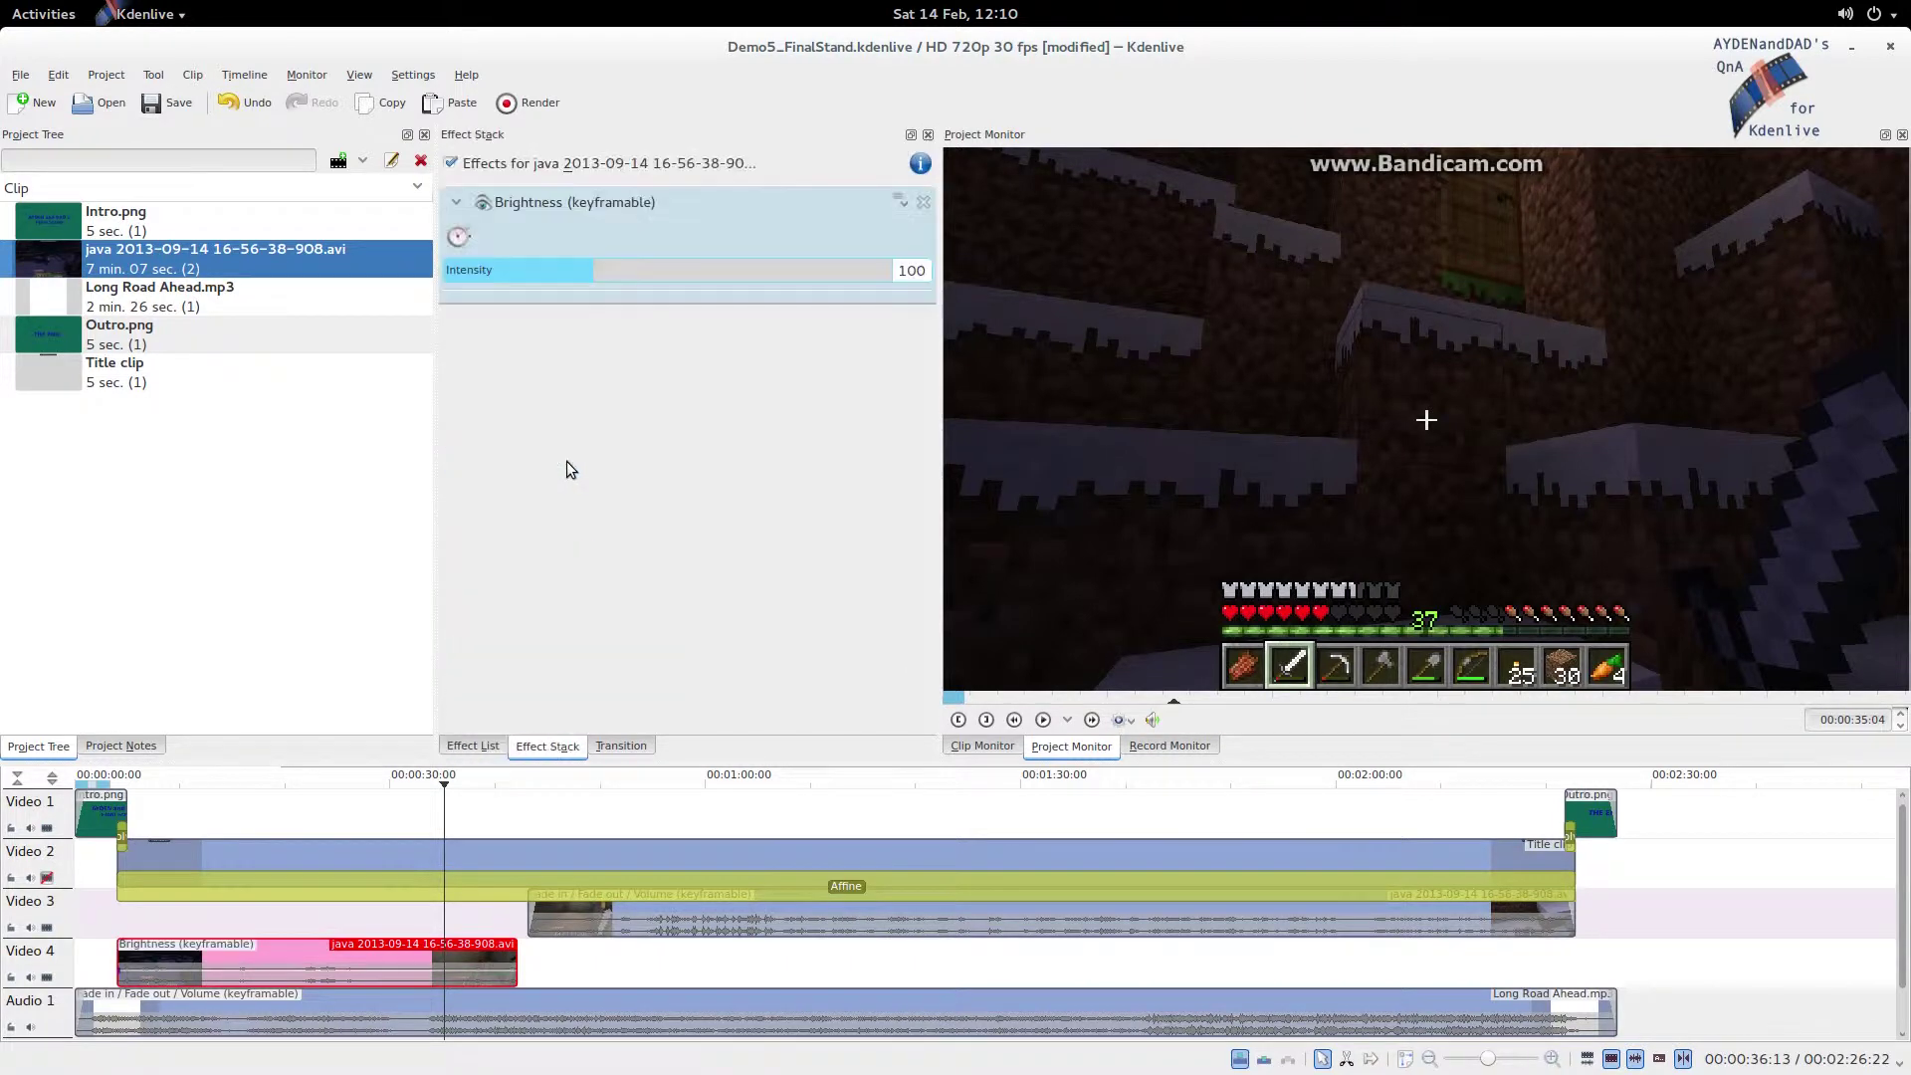
pyautogui.click(461, 237)
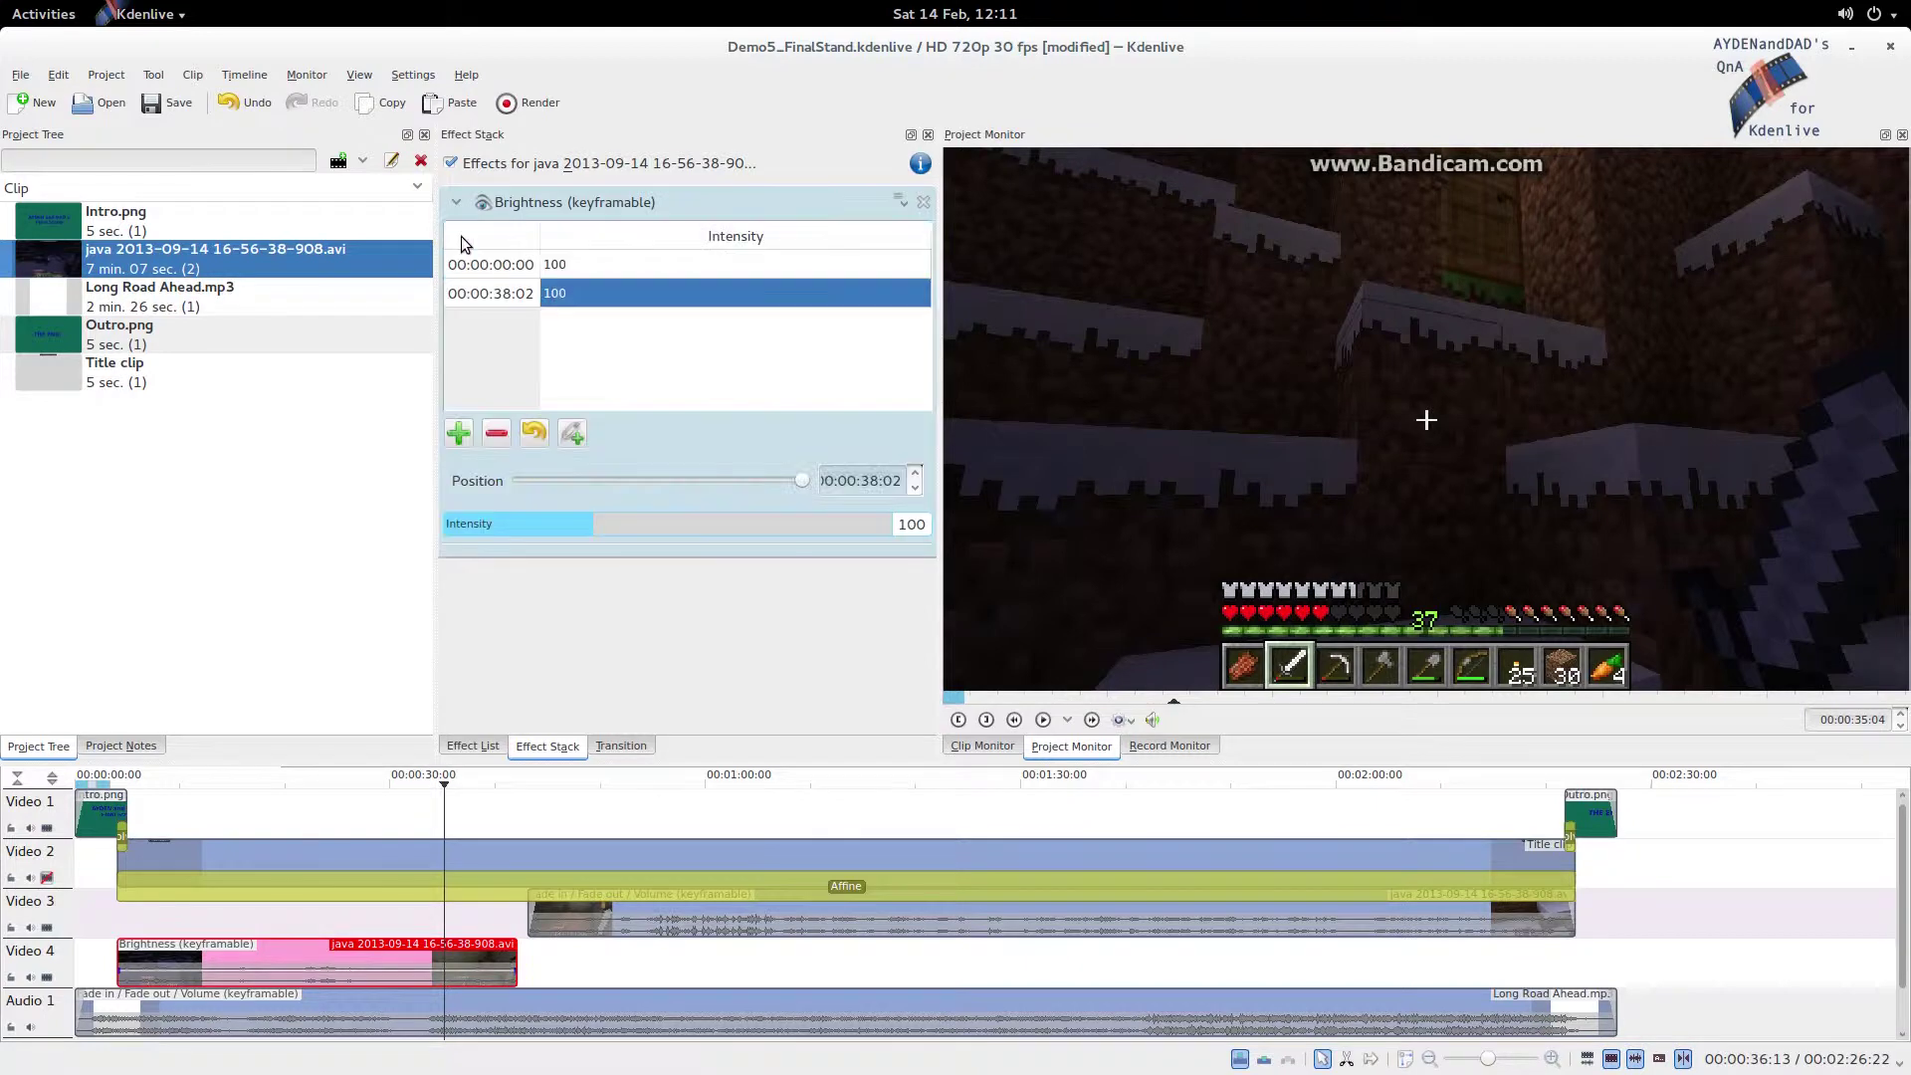
pyautogui.click(586, 266)
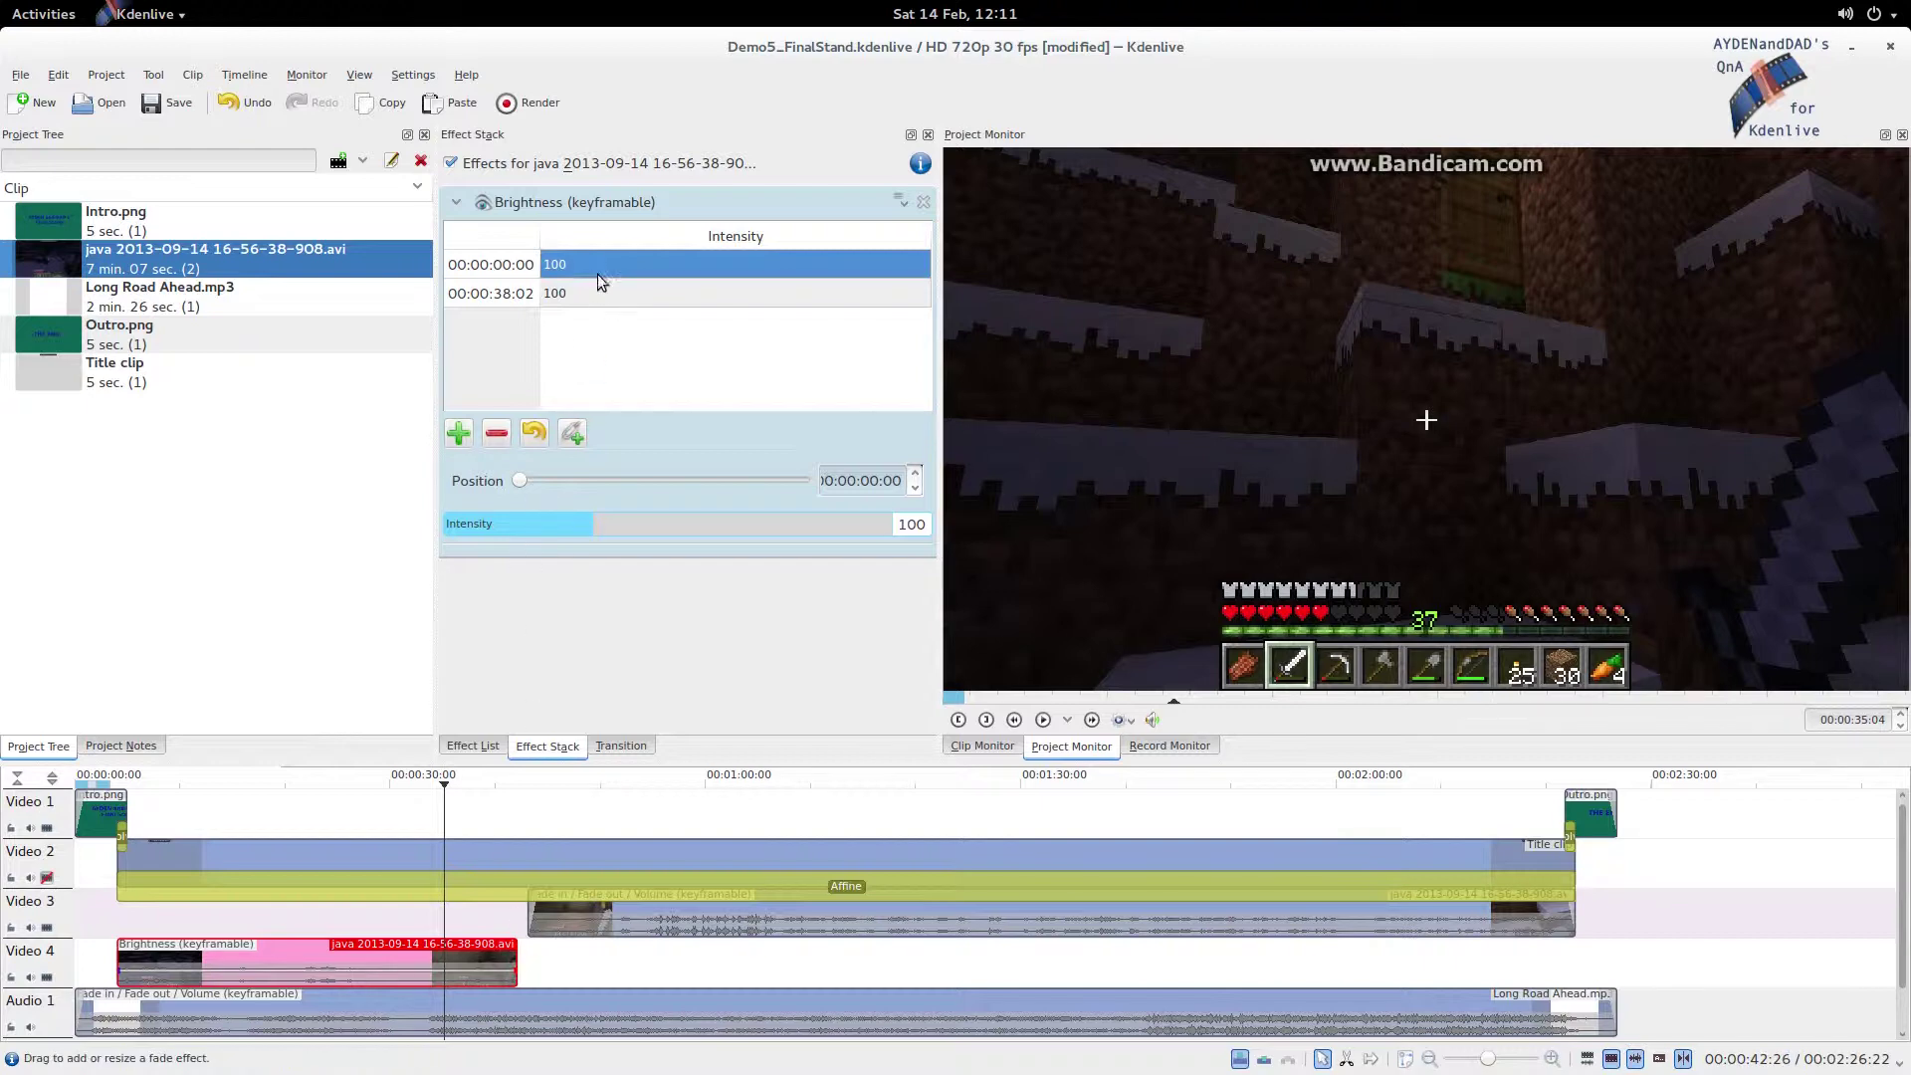
pyautogui.click(452, 433)
pyautogui.click(452, 433)
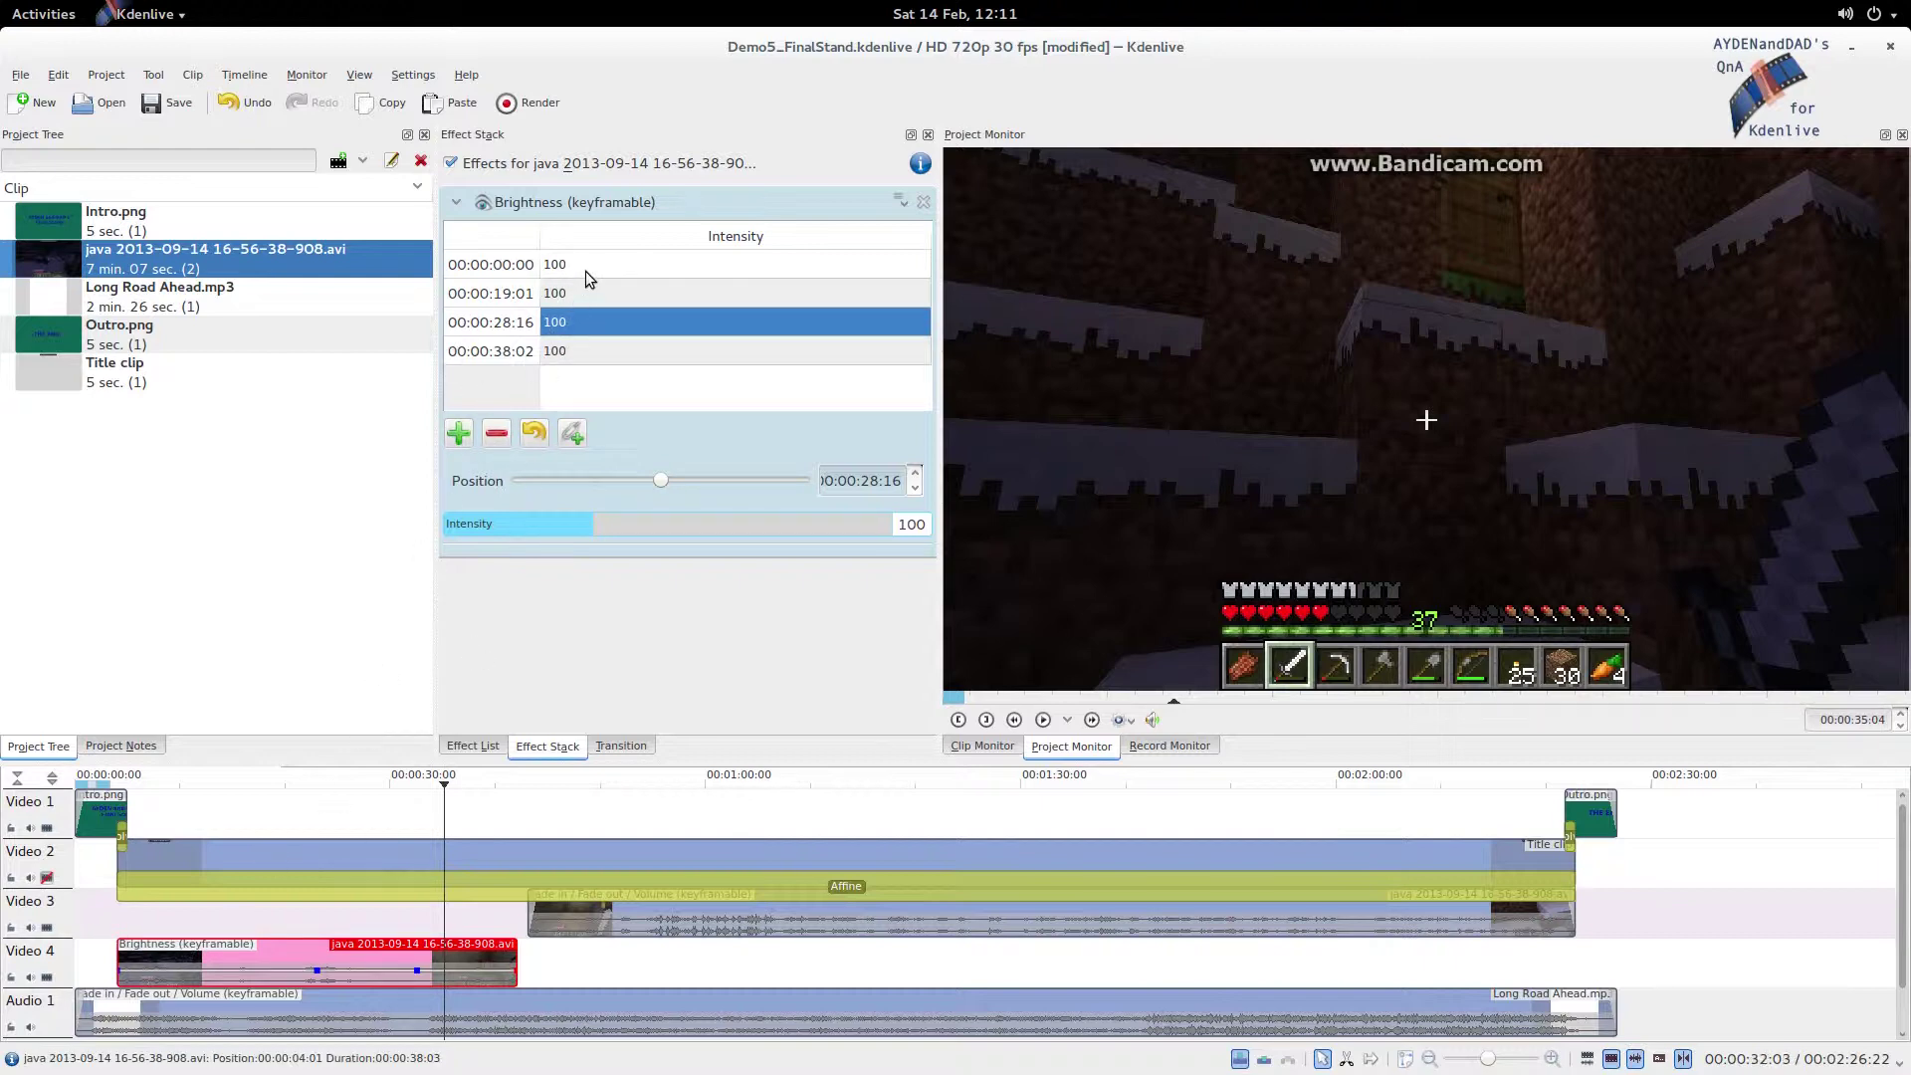
# Set the intensity of the 00:00:00:00 and 00:00:19:01 keyframes to 120.
pyautogui.click(559, 274)
pyautogui.doubleClick(553, 265)
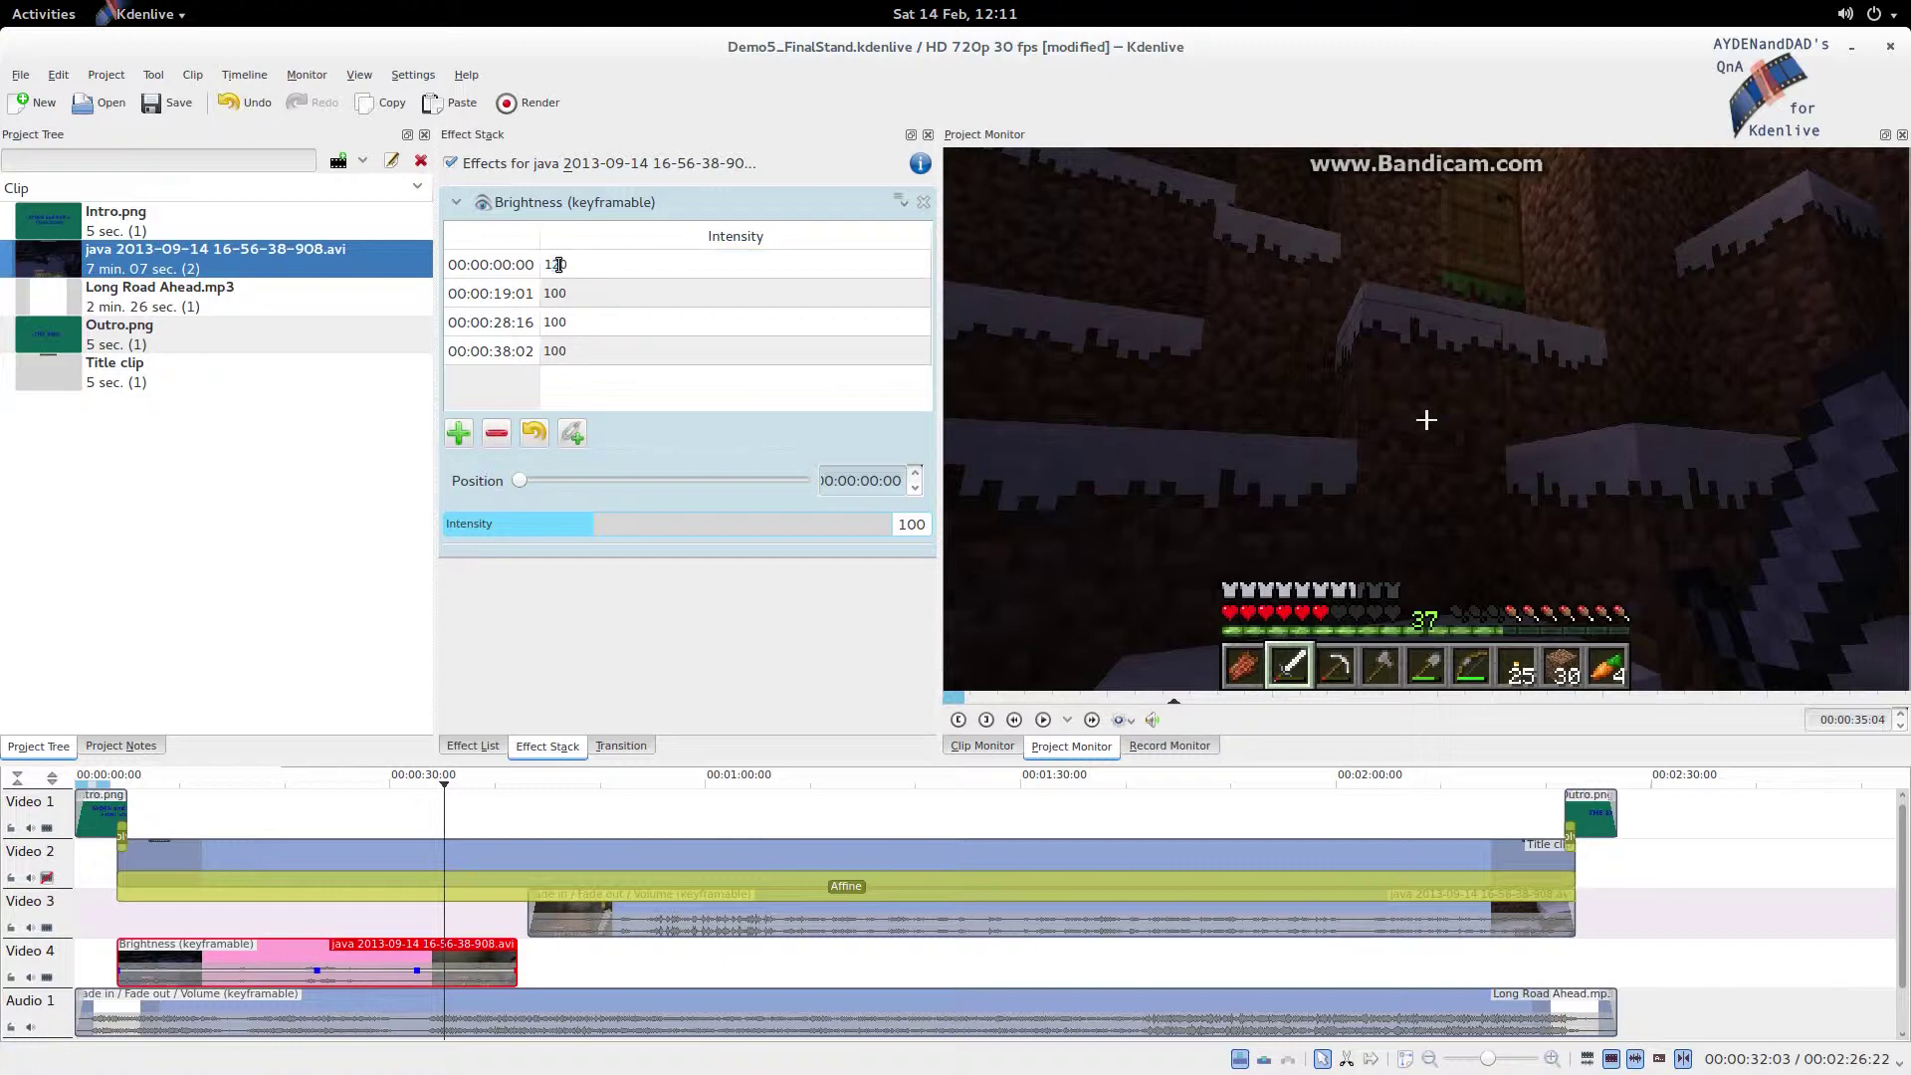
pyautogui.click(555, 298)
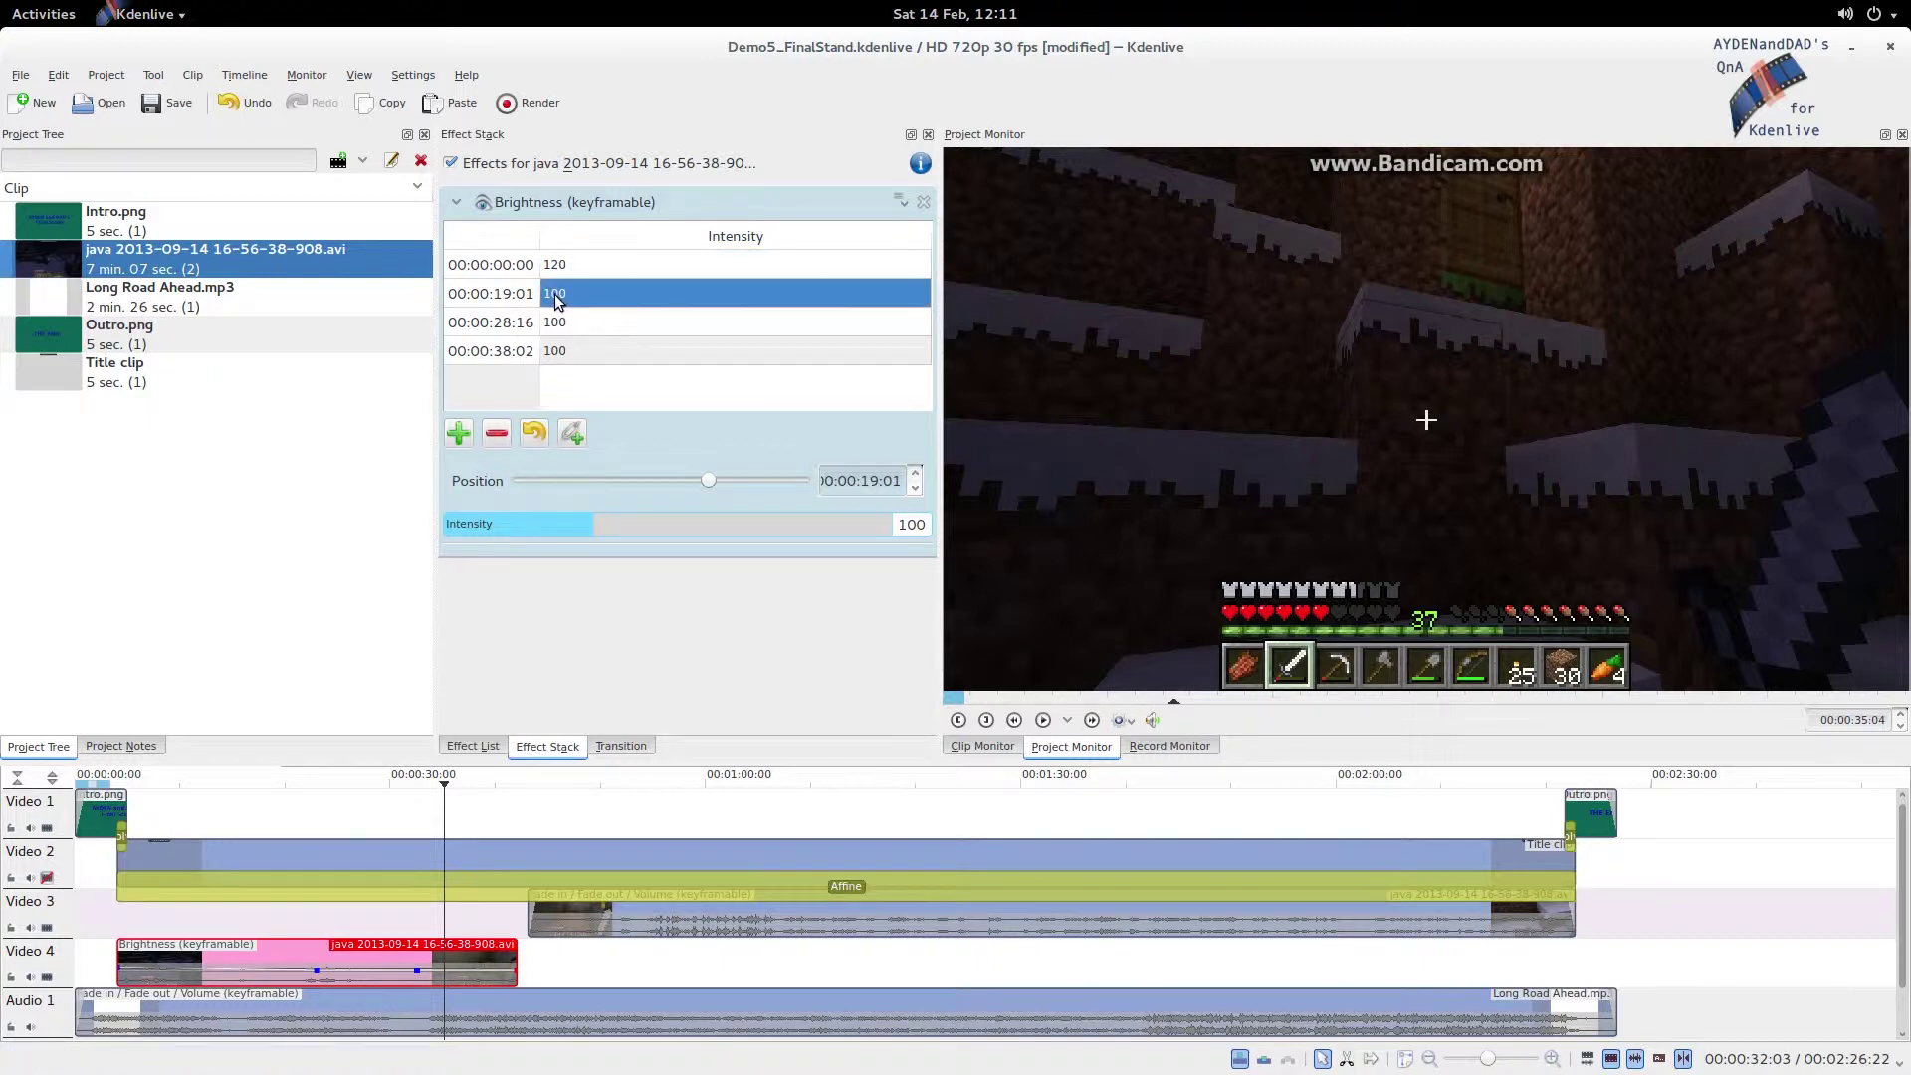
pyautogui.click(556, 301)
pyautogui.click(558, 293)
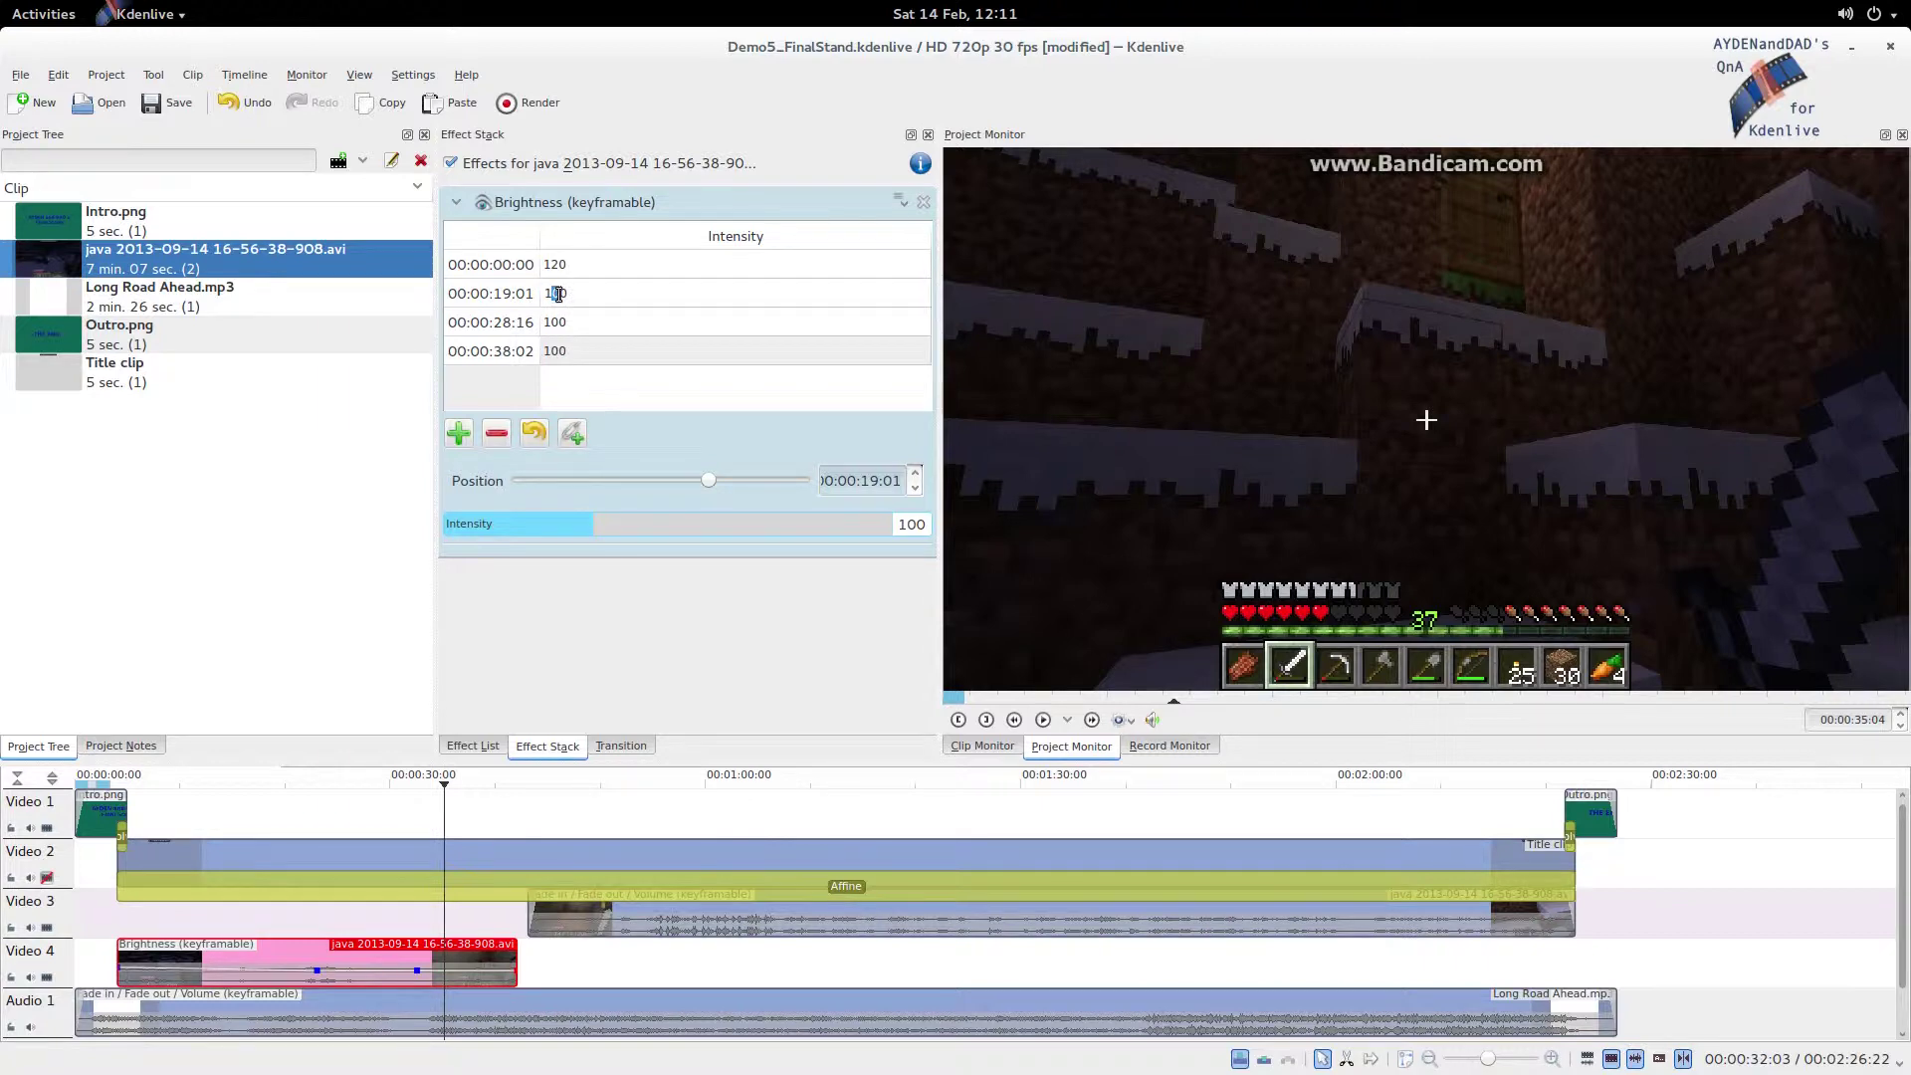
pyautogui.write('2')
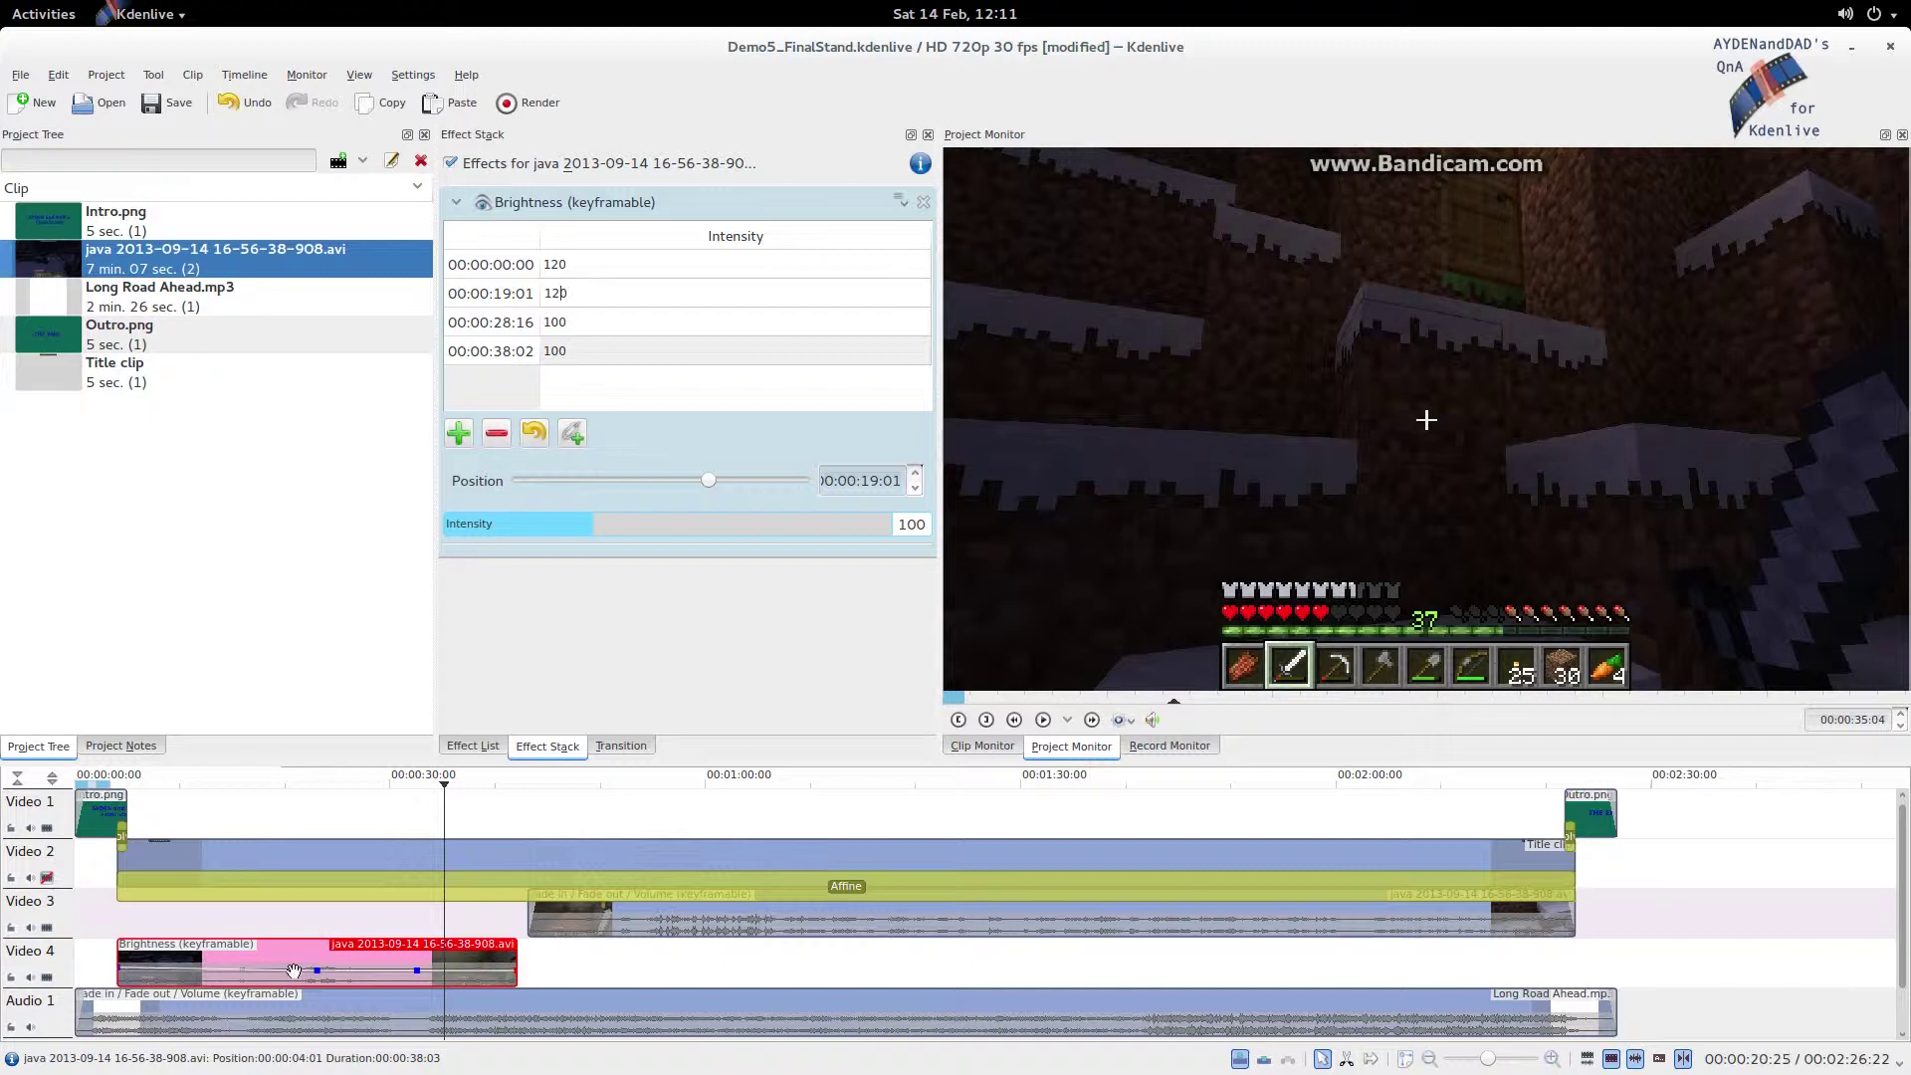
pyautogui.press('Return')
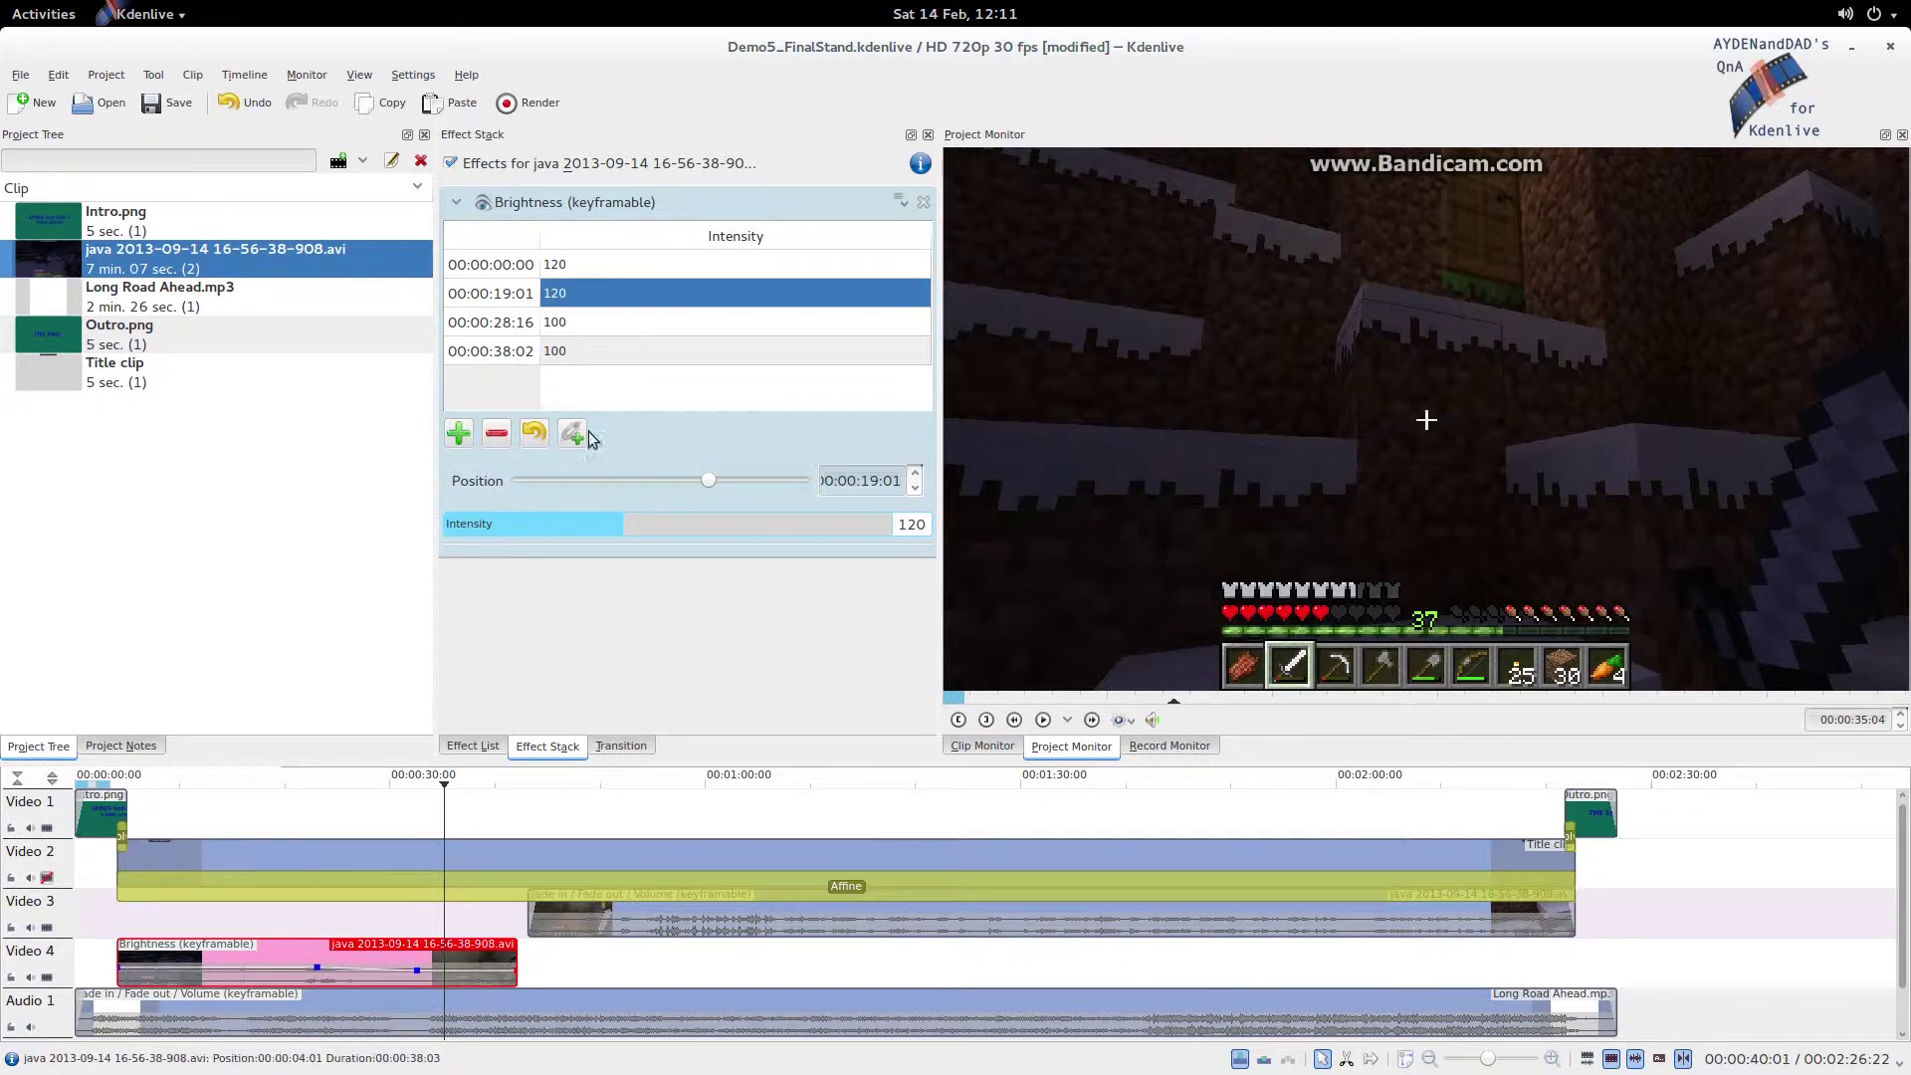
pyautogui.click(629, 322)
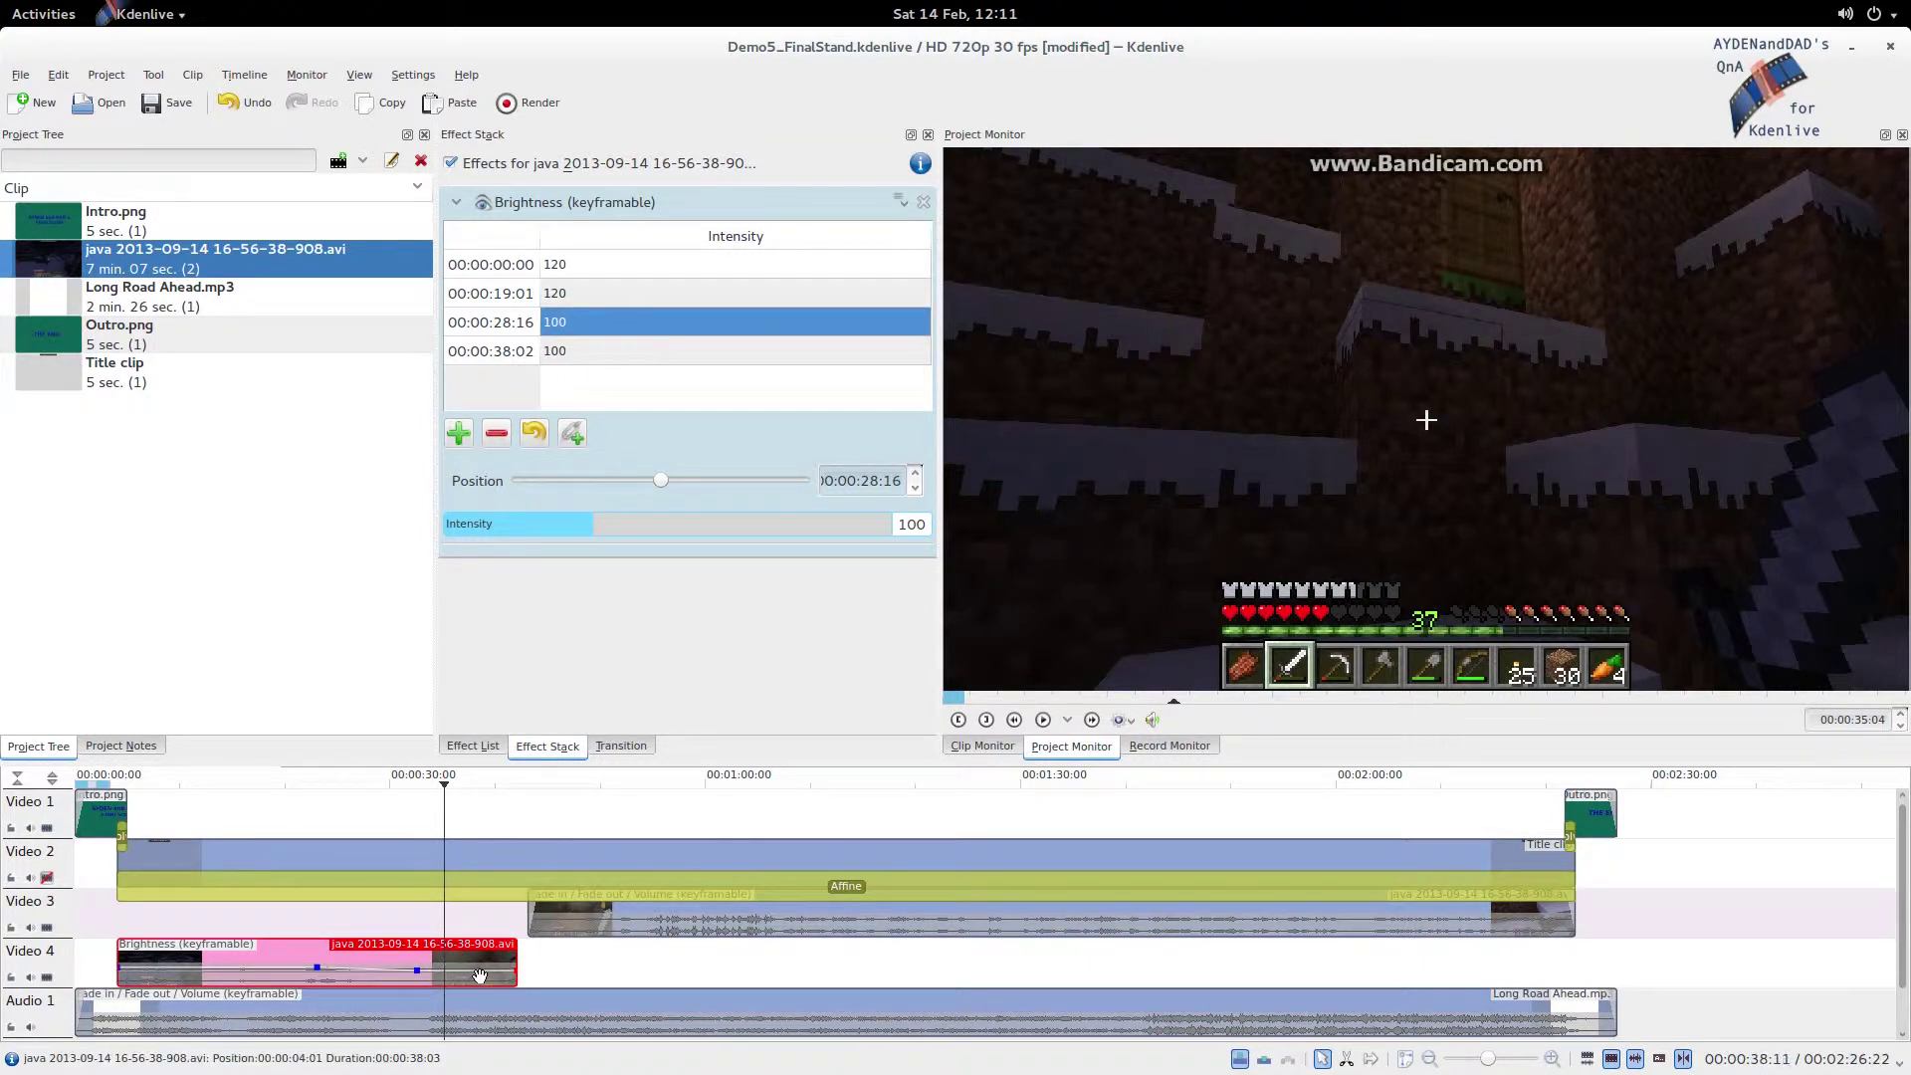
pyautogui.click(1512, 1060)
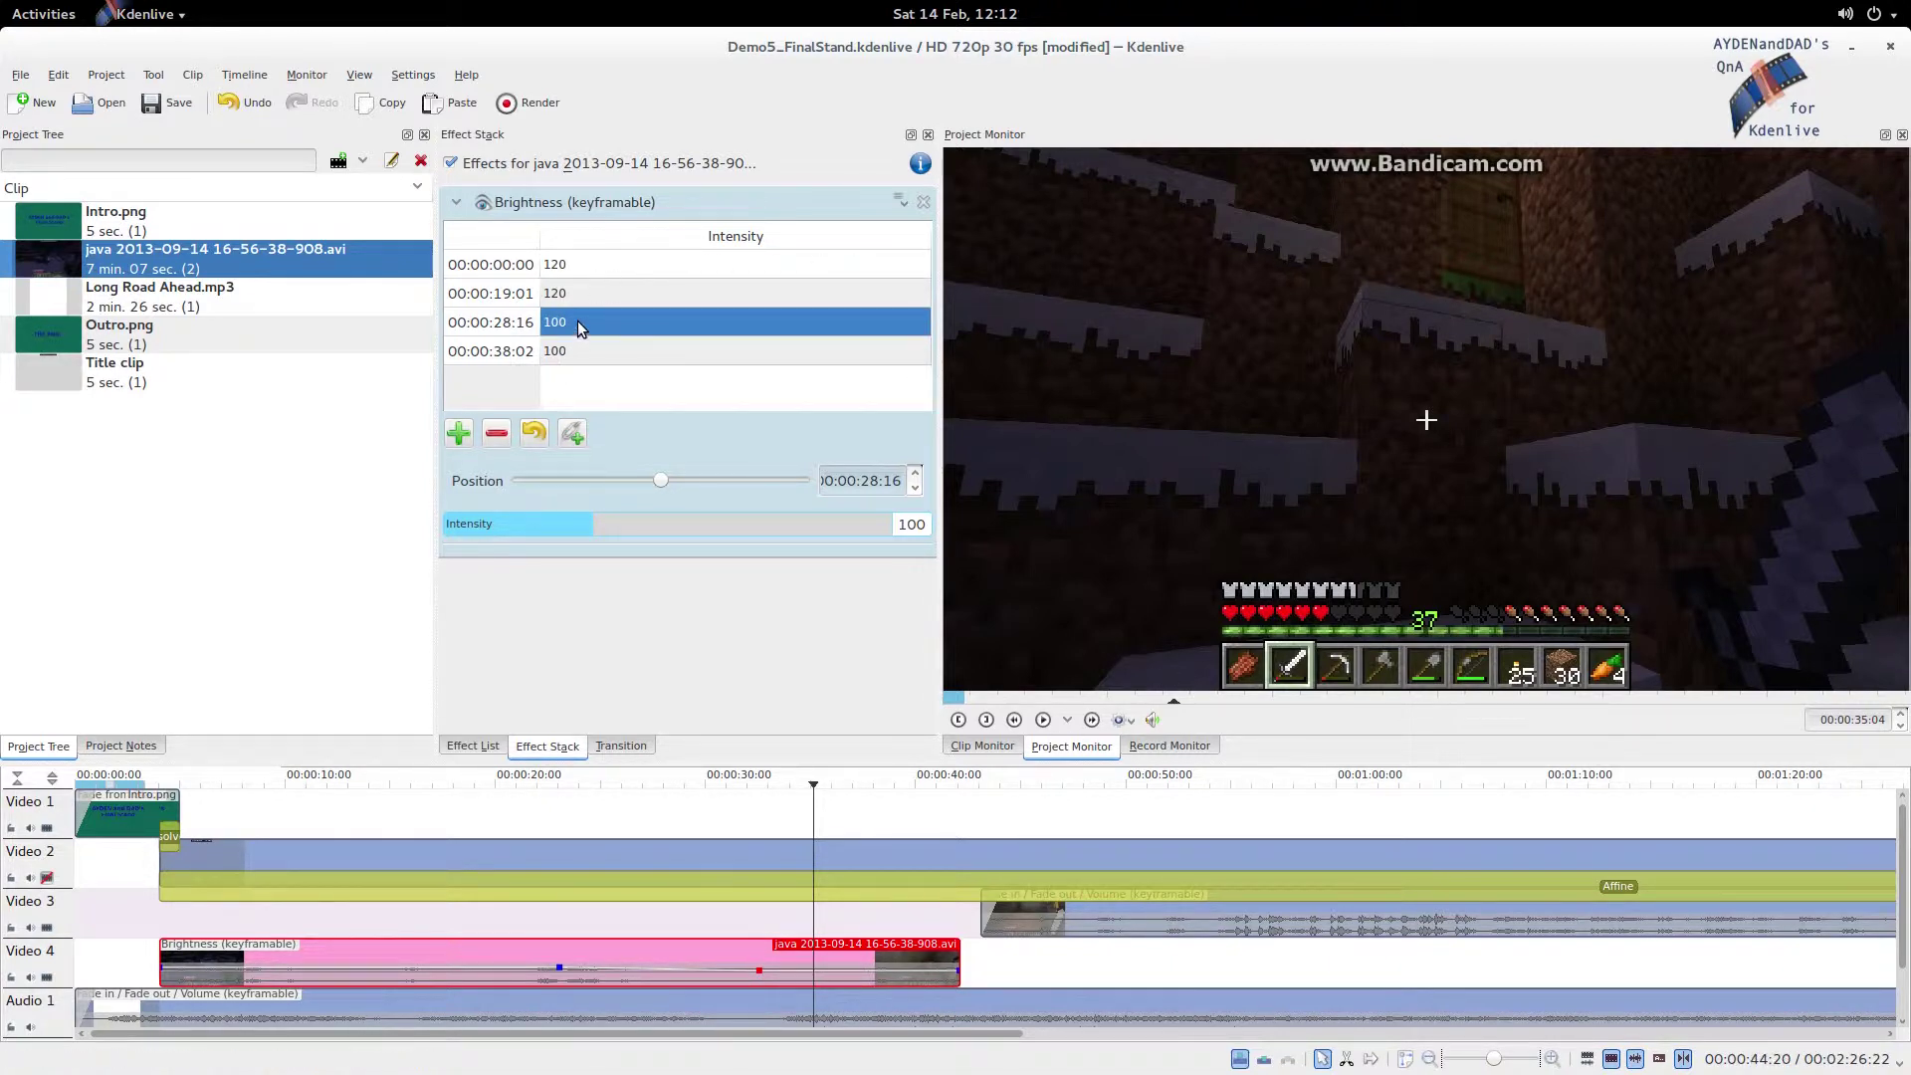
# Move the brightness keyframes to 00:00:31:11 and 00:00:30:10, then reselect the clip to verify.
pyautogui.moveTo(663, 482); pyautogui.dragTo(707, 488)
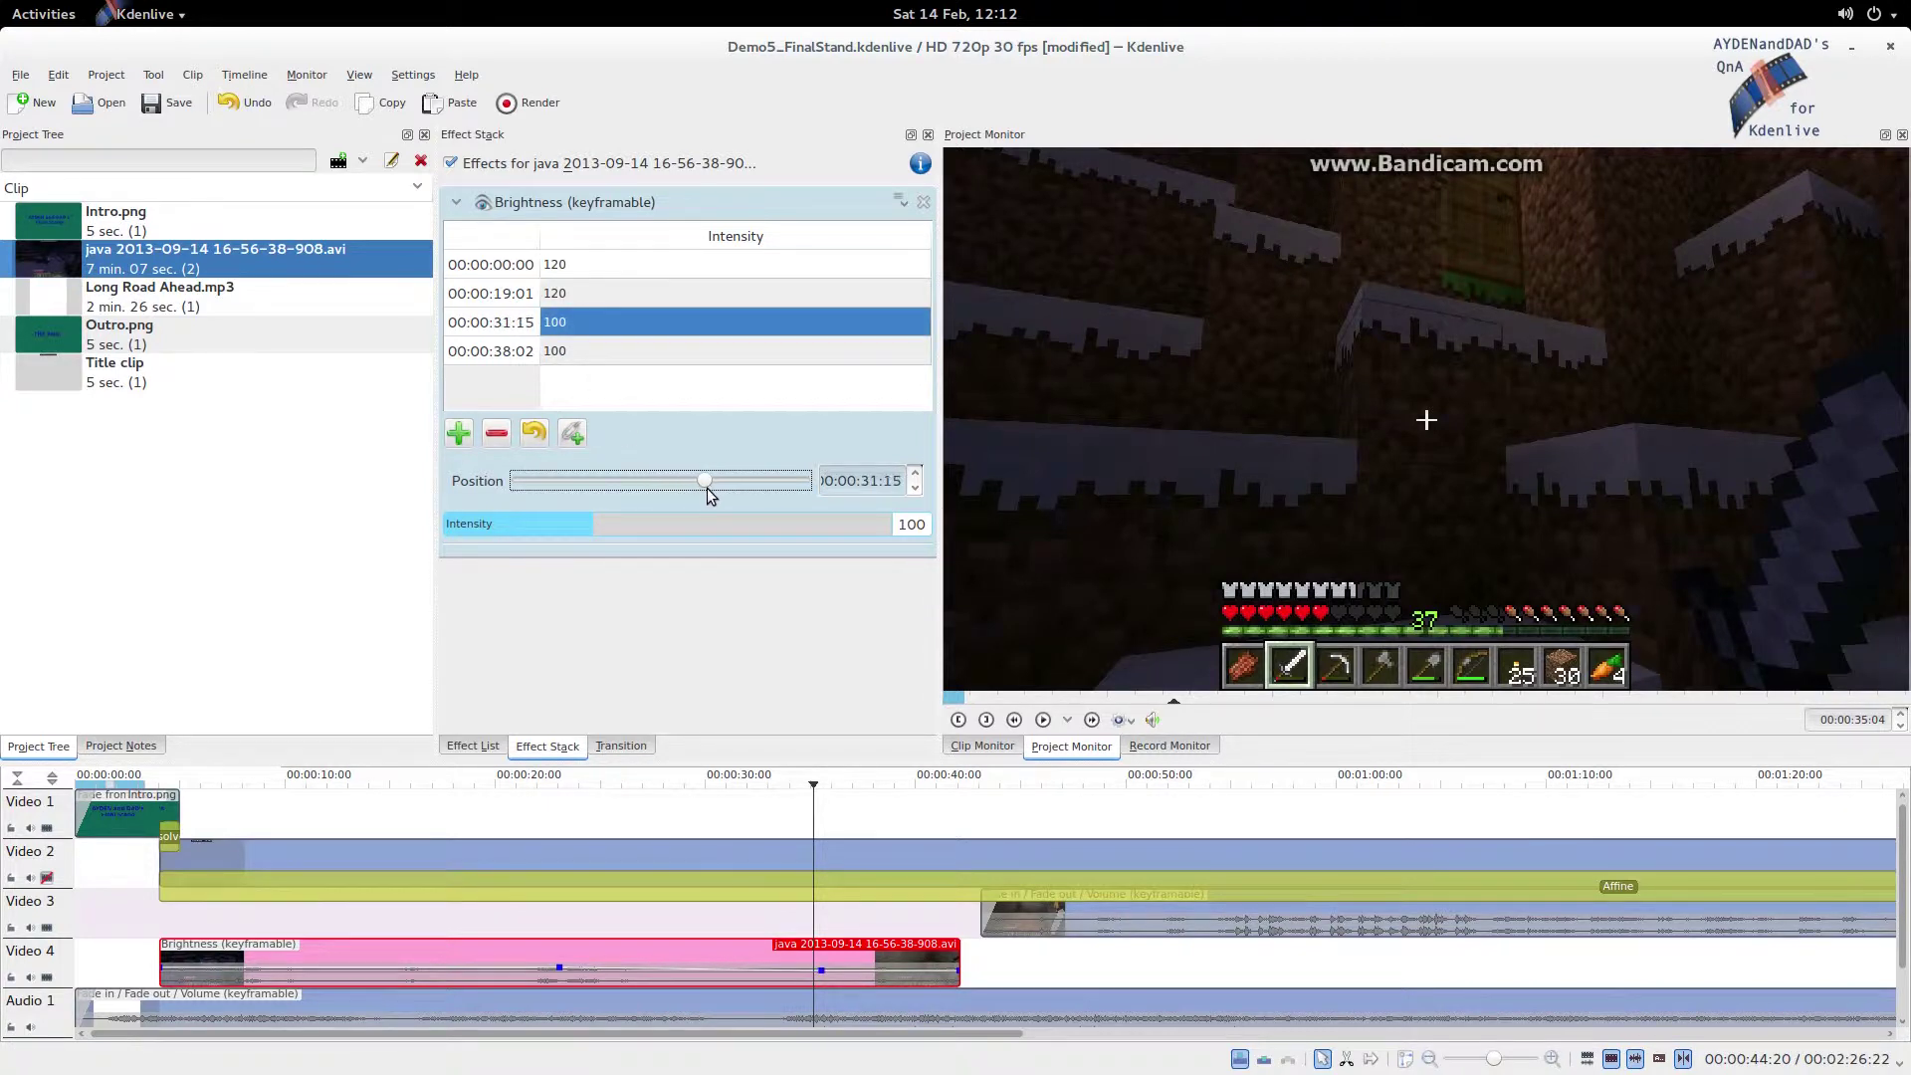
pyautogui.click(605, 290)
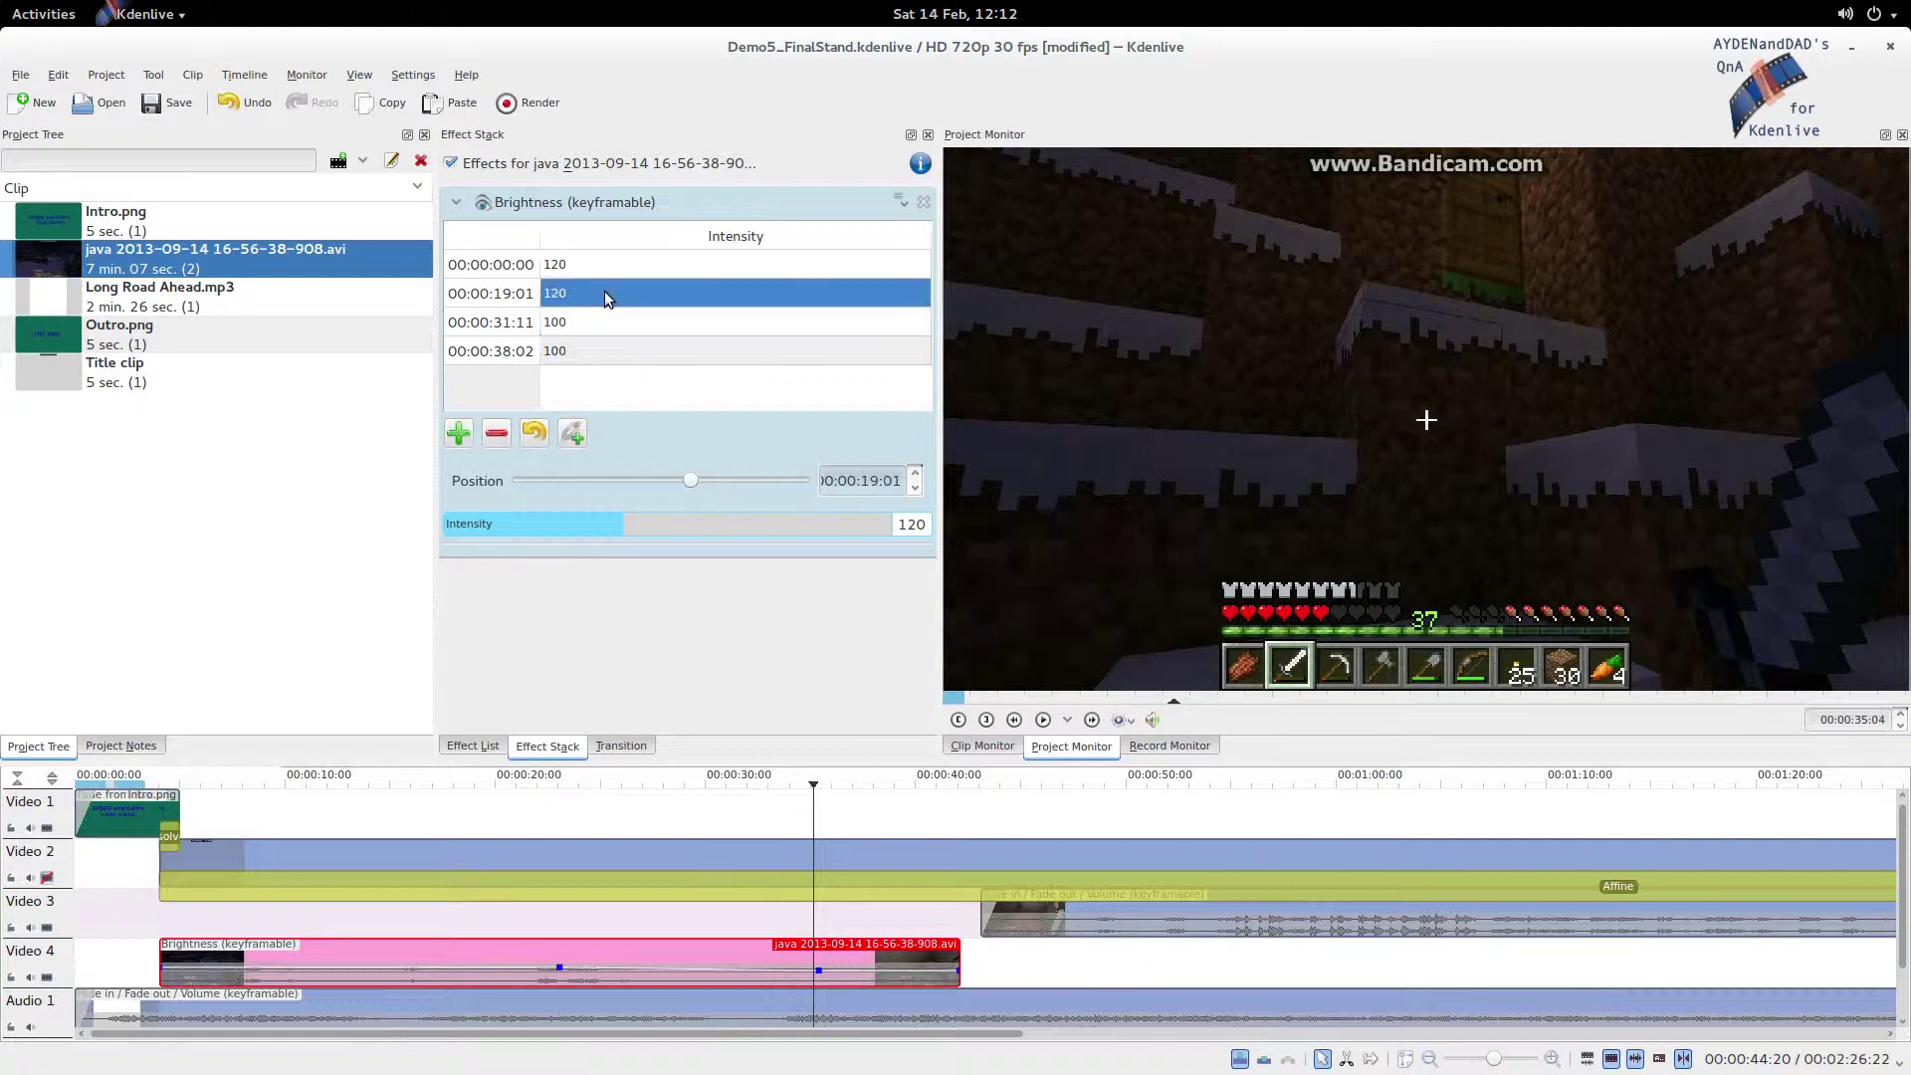
pyautogui.moveTo(691, 482); pyautogui.dragTo(791, 499)
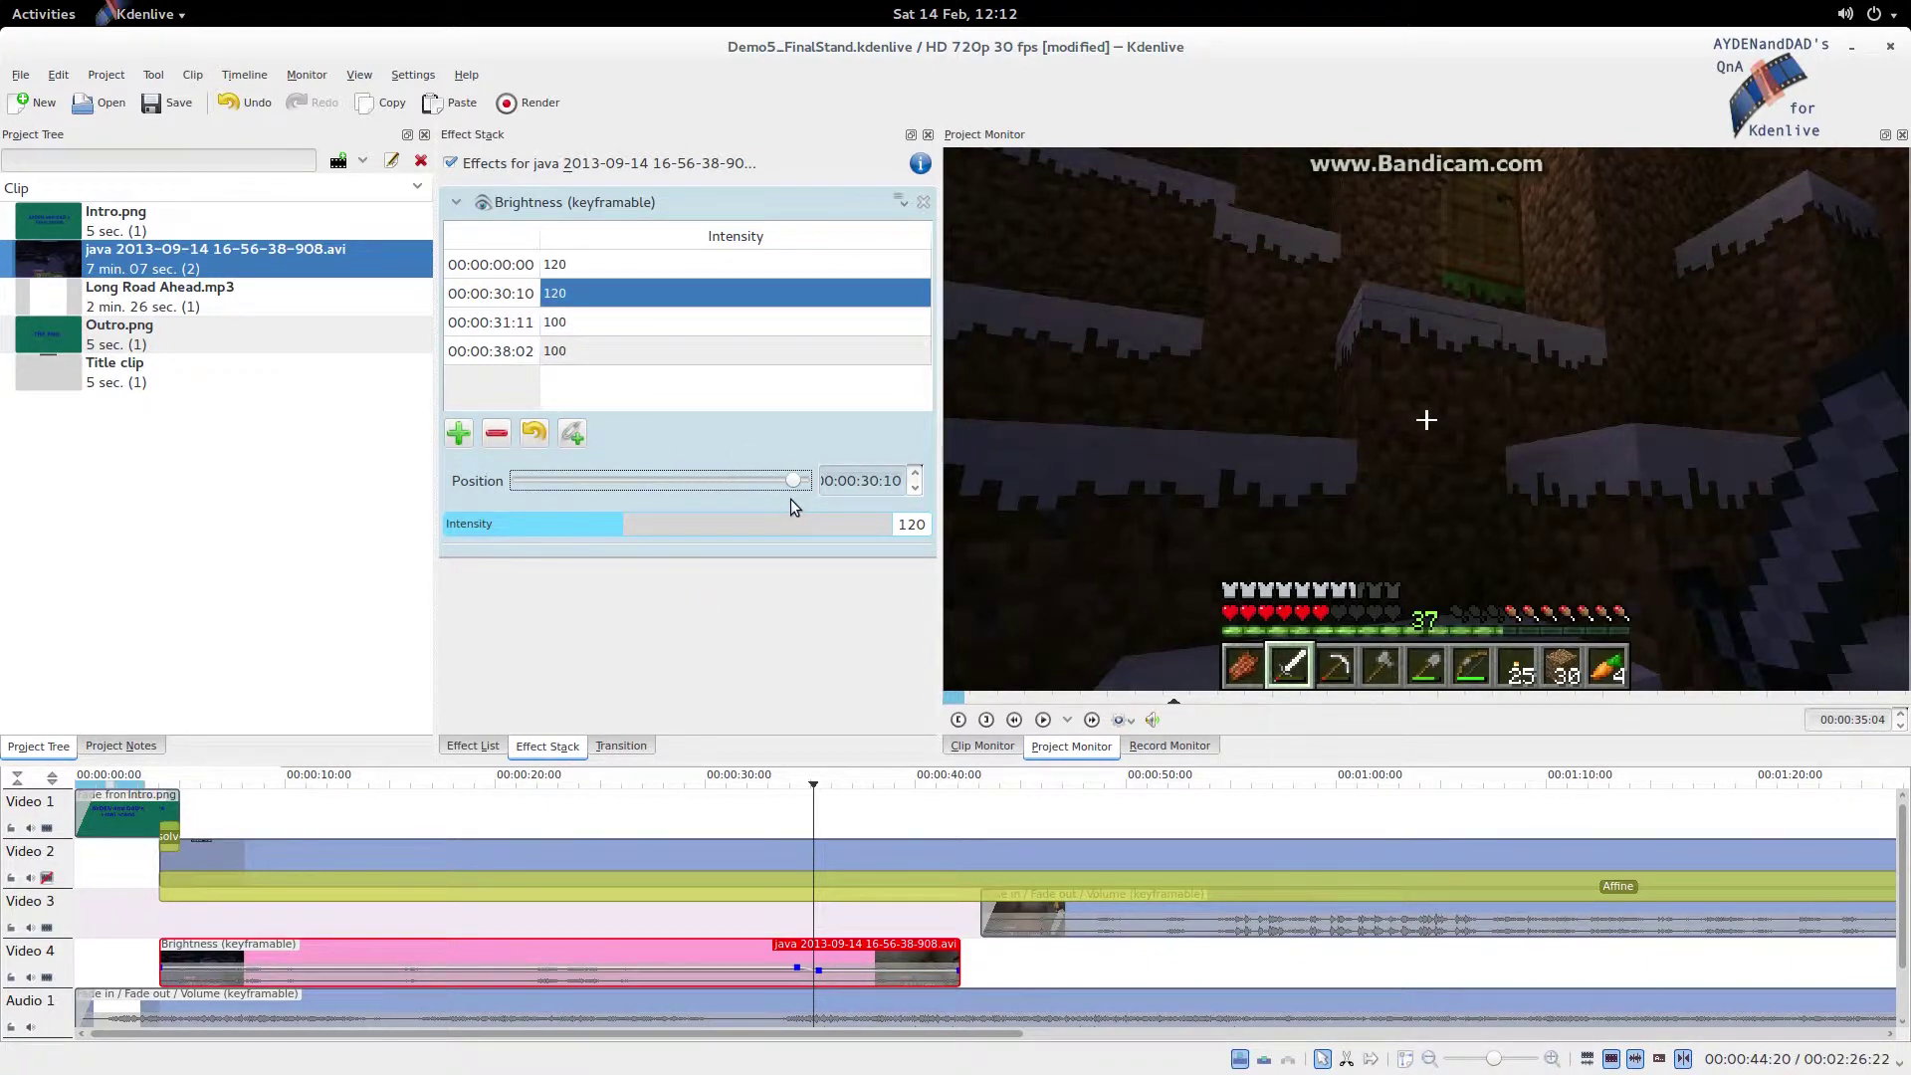
pyautogui.click(798, 922)
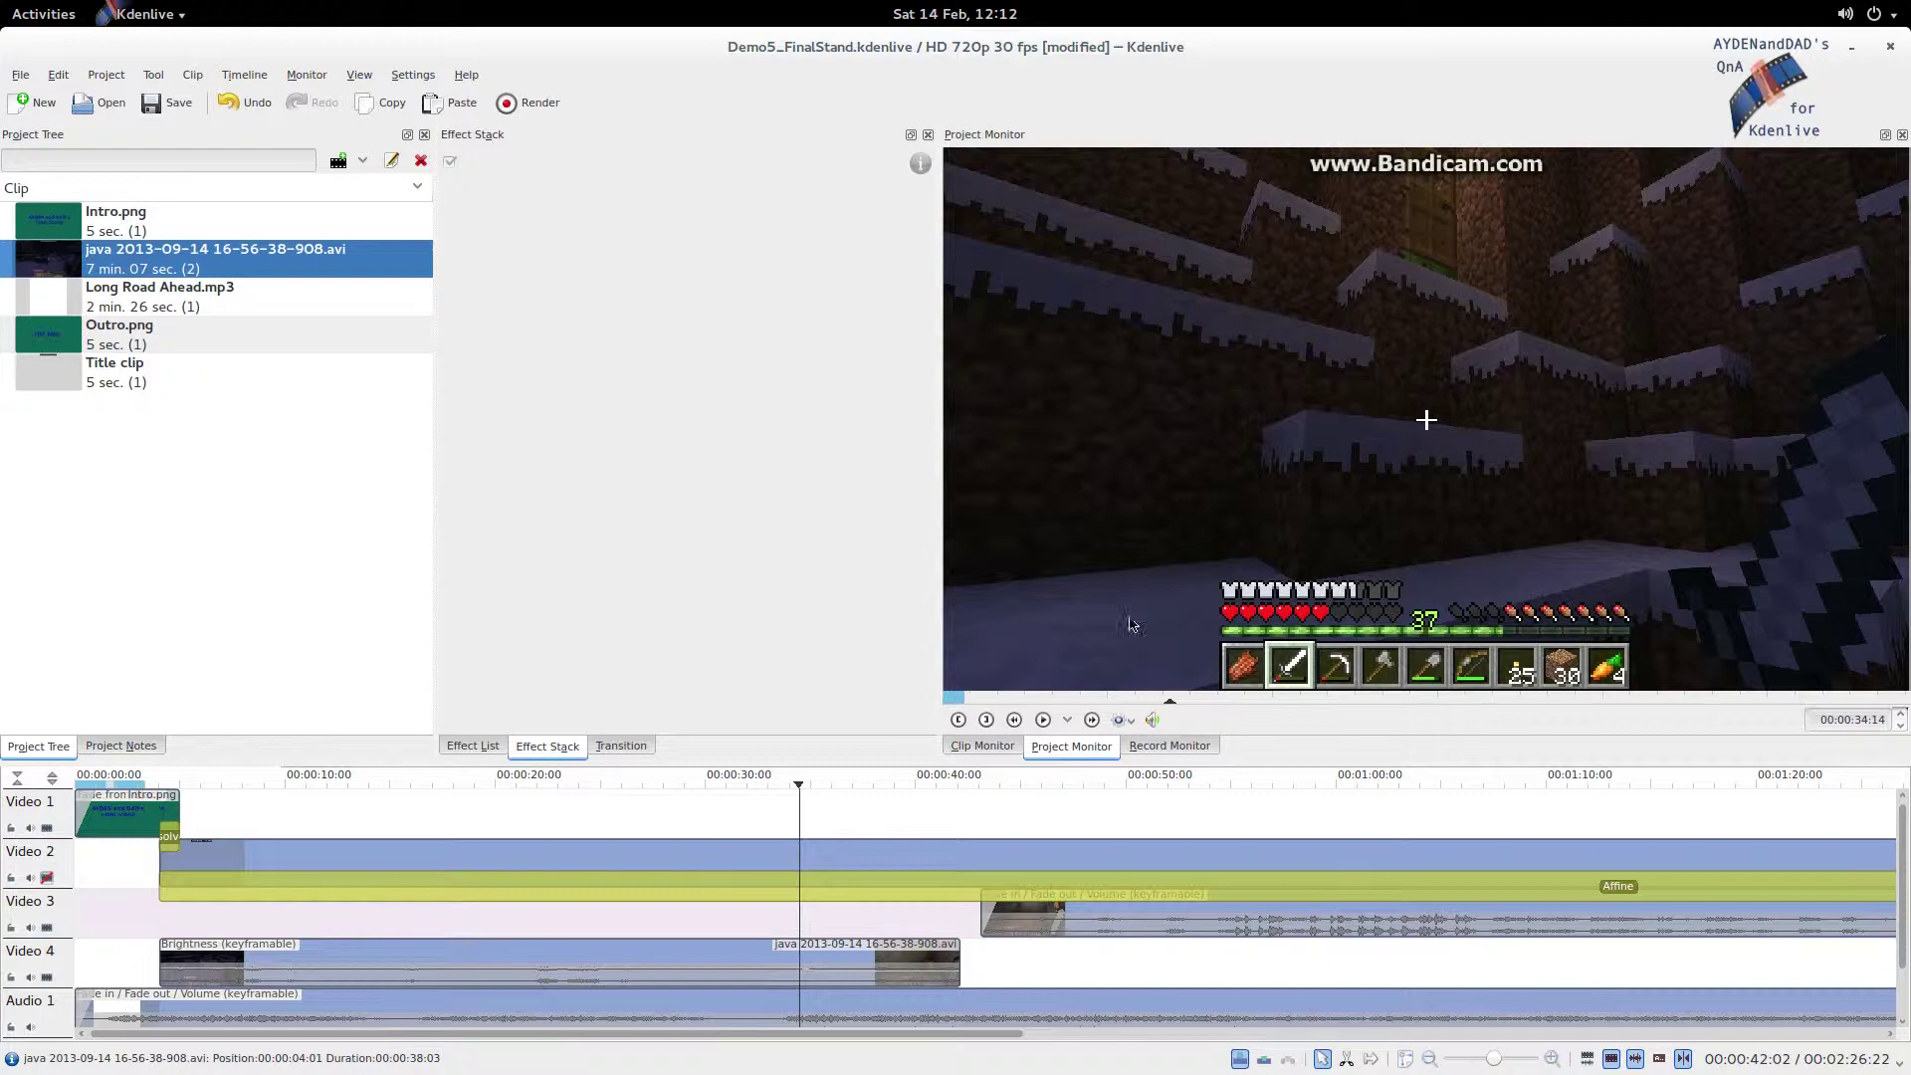
pyautogui.click(796, 969)
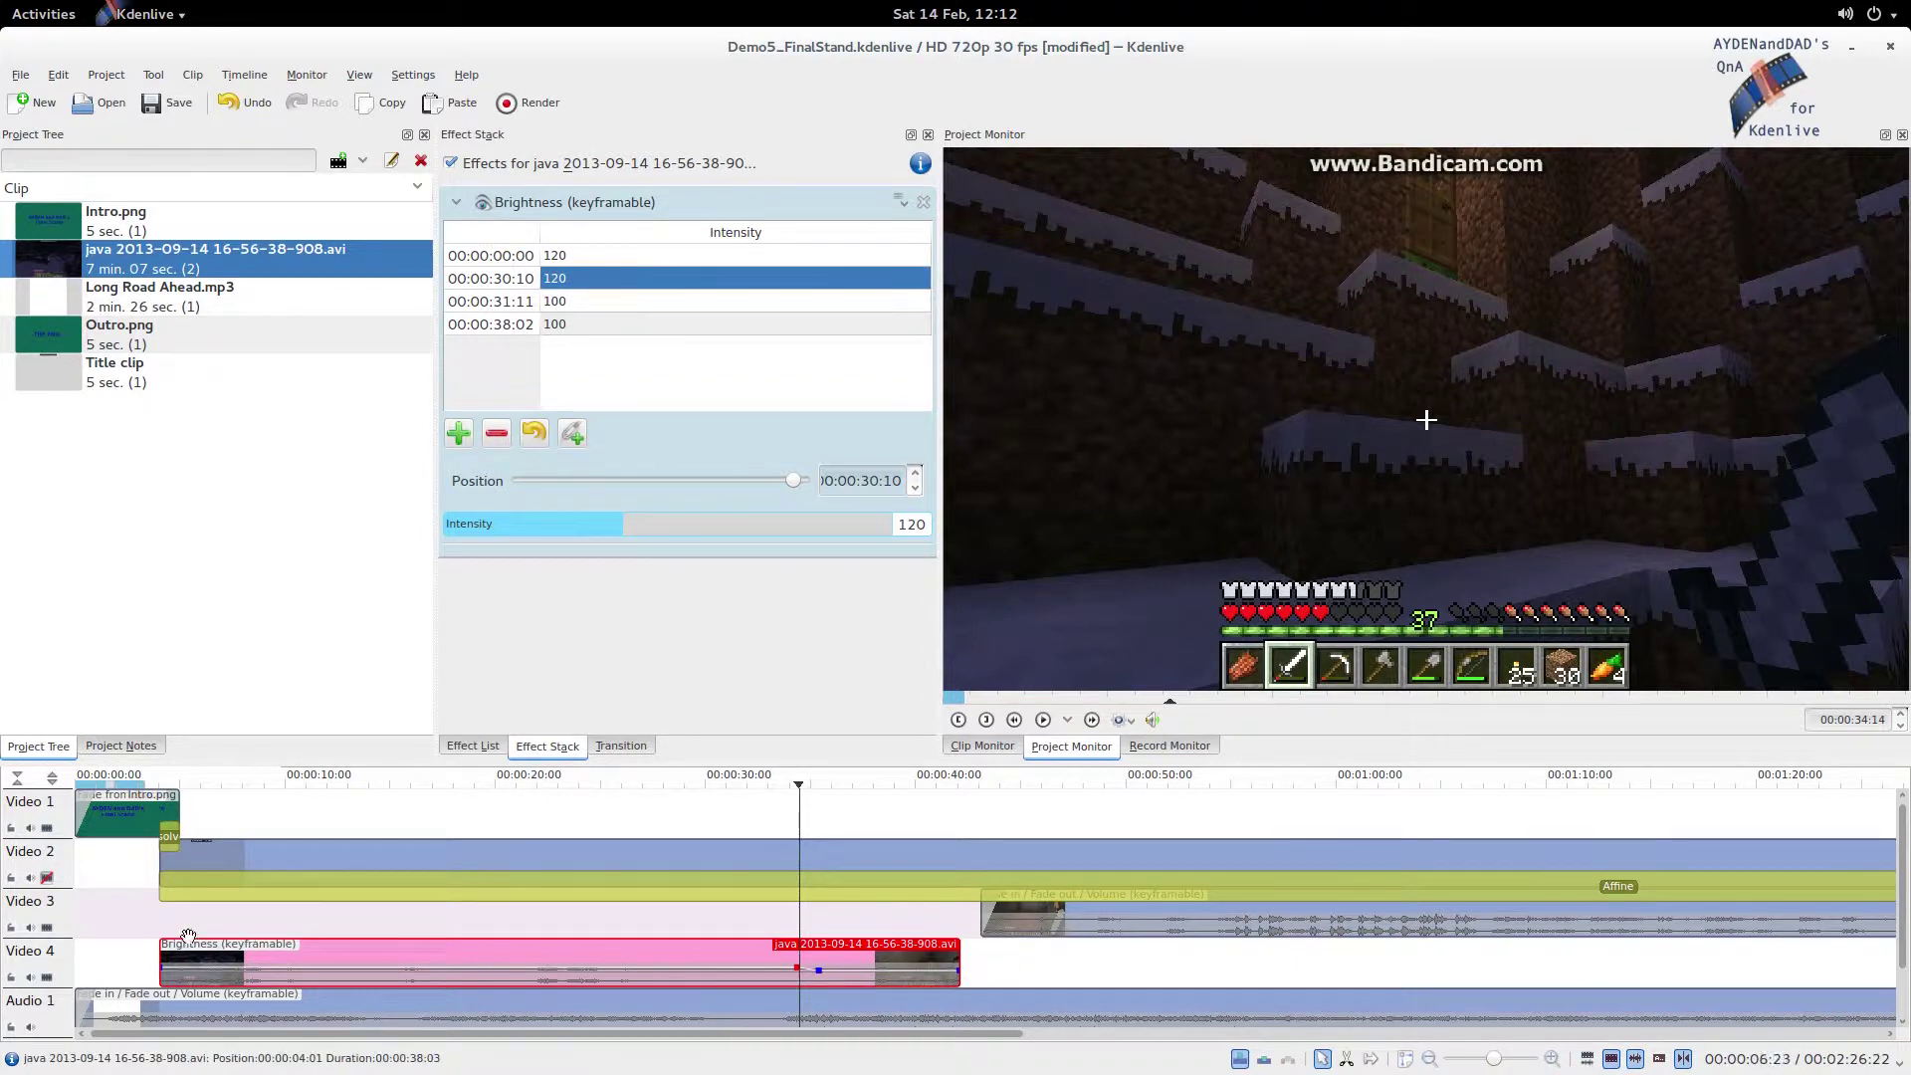
# Preview the frame at 00:00:42:02, then play through the brightened opening footage to about 25 seconds.
pyautogui.click(963, 924)
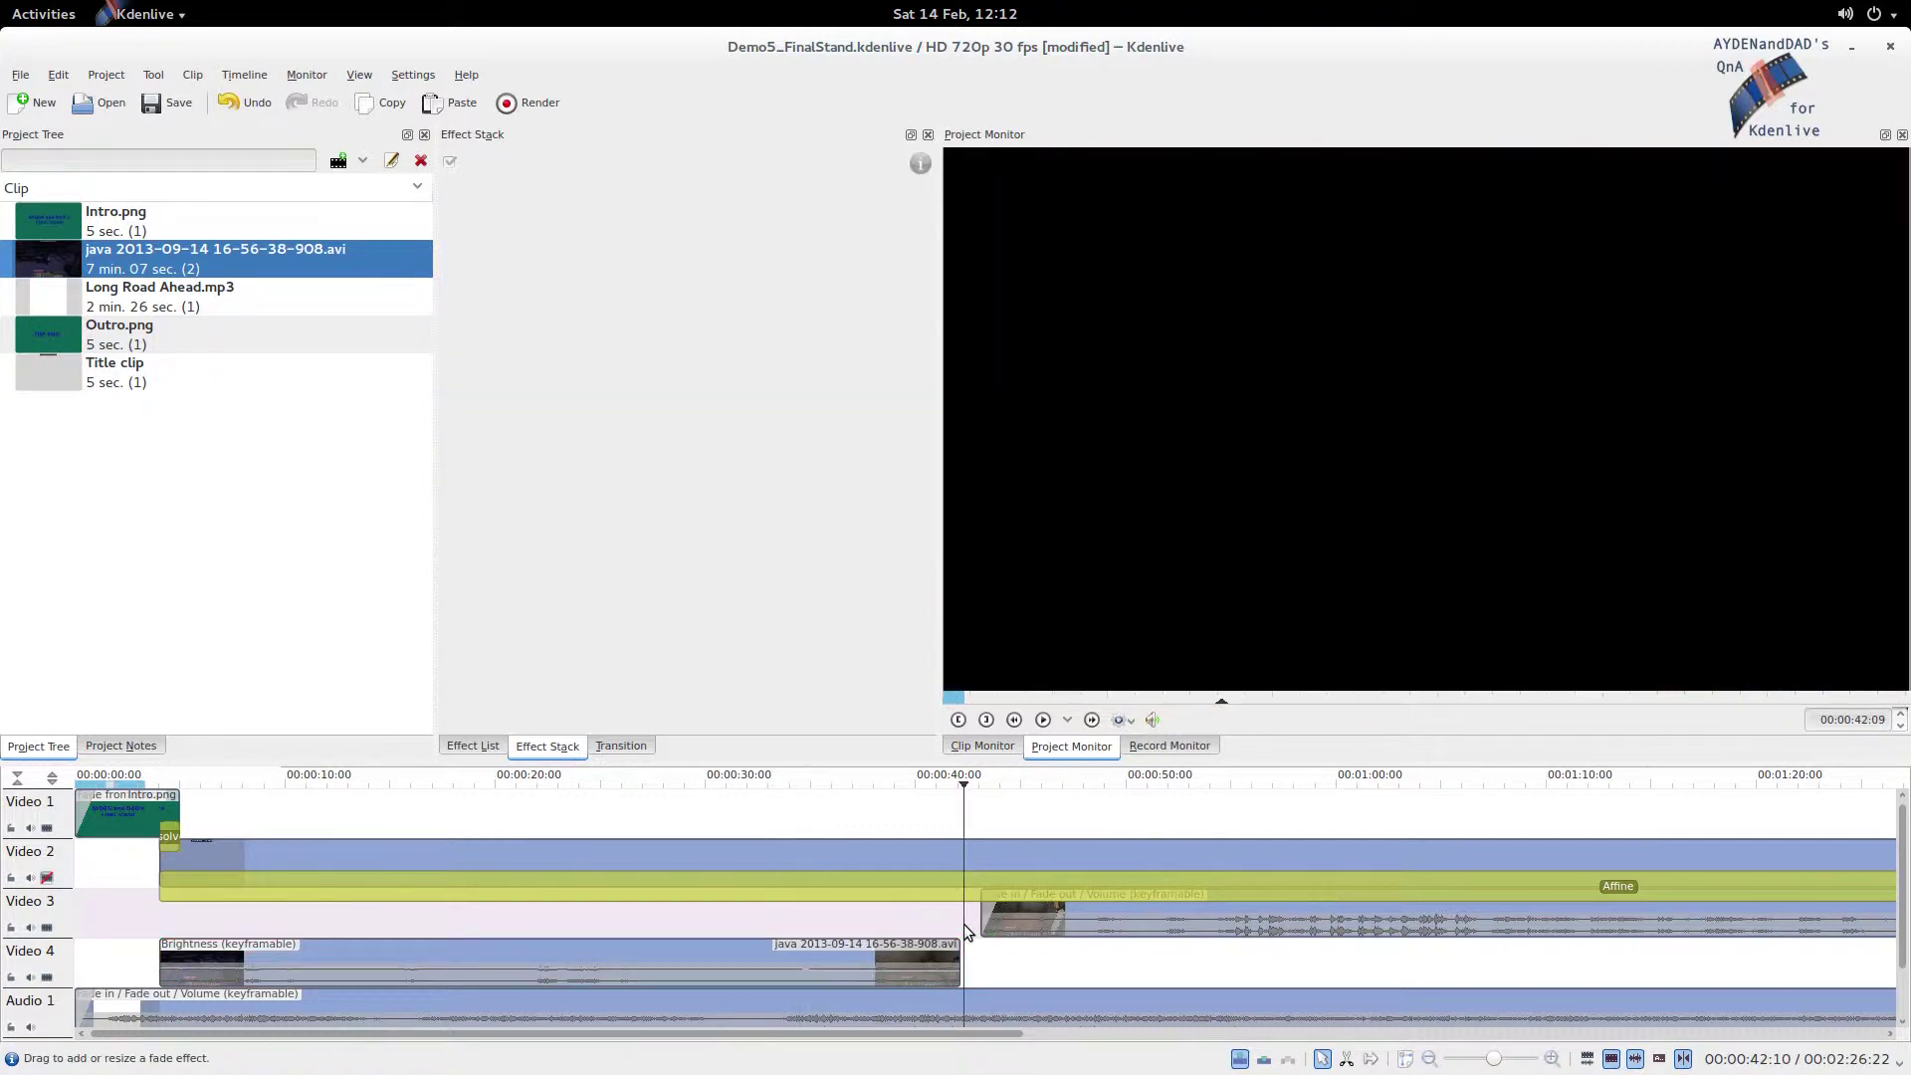
pyautogui.click(959, 924)
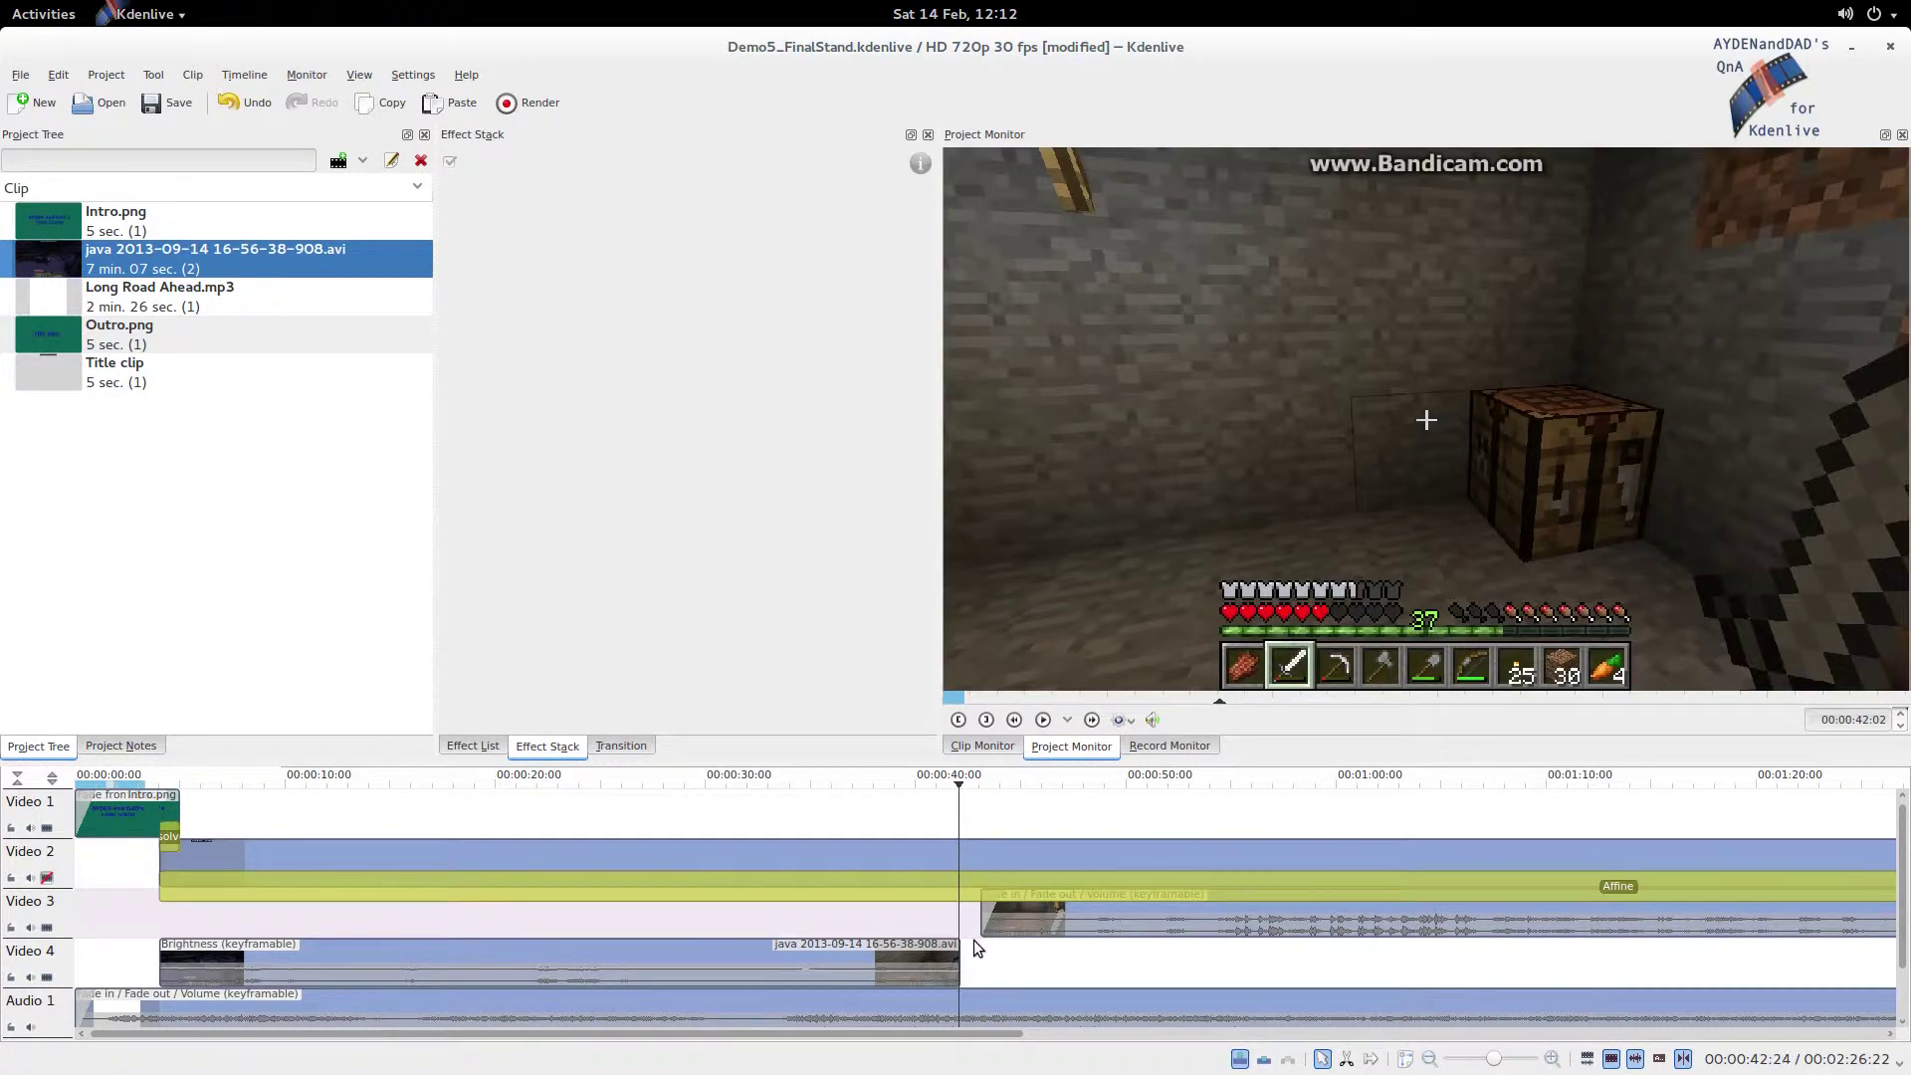
pyautogui.click(169, 907)
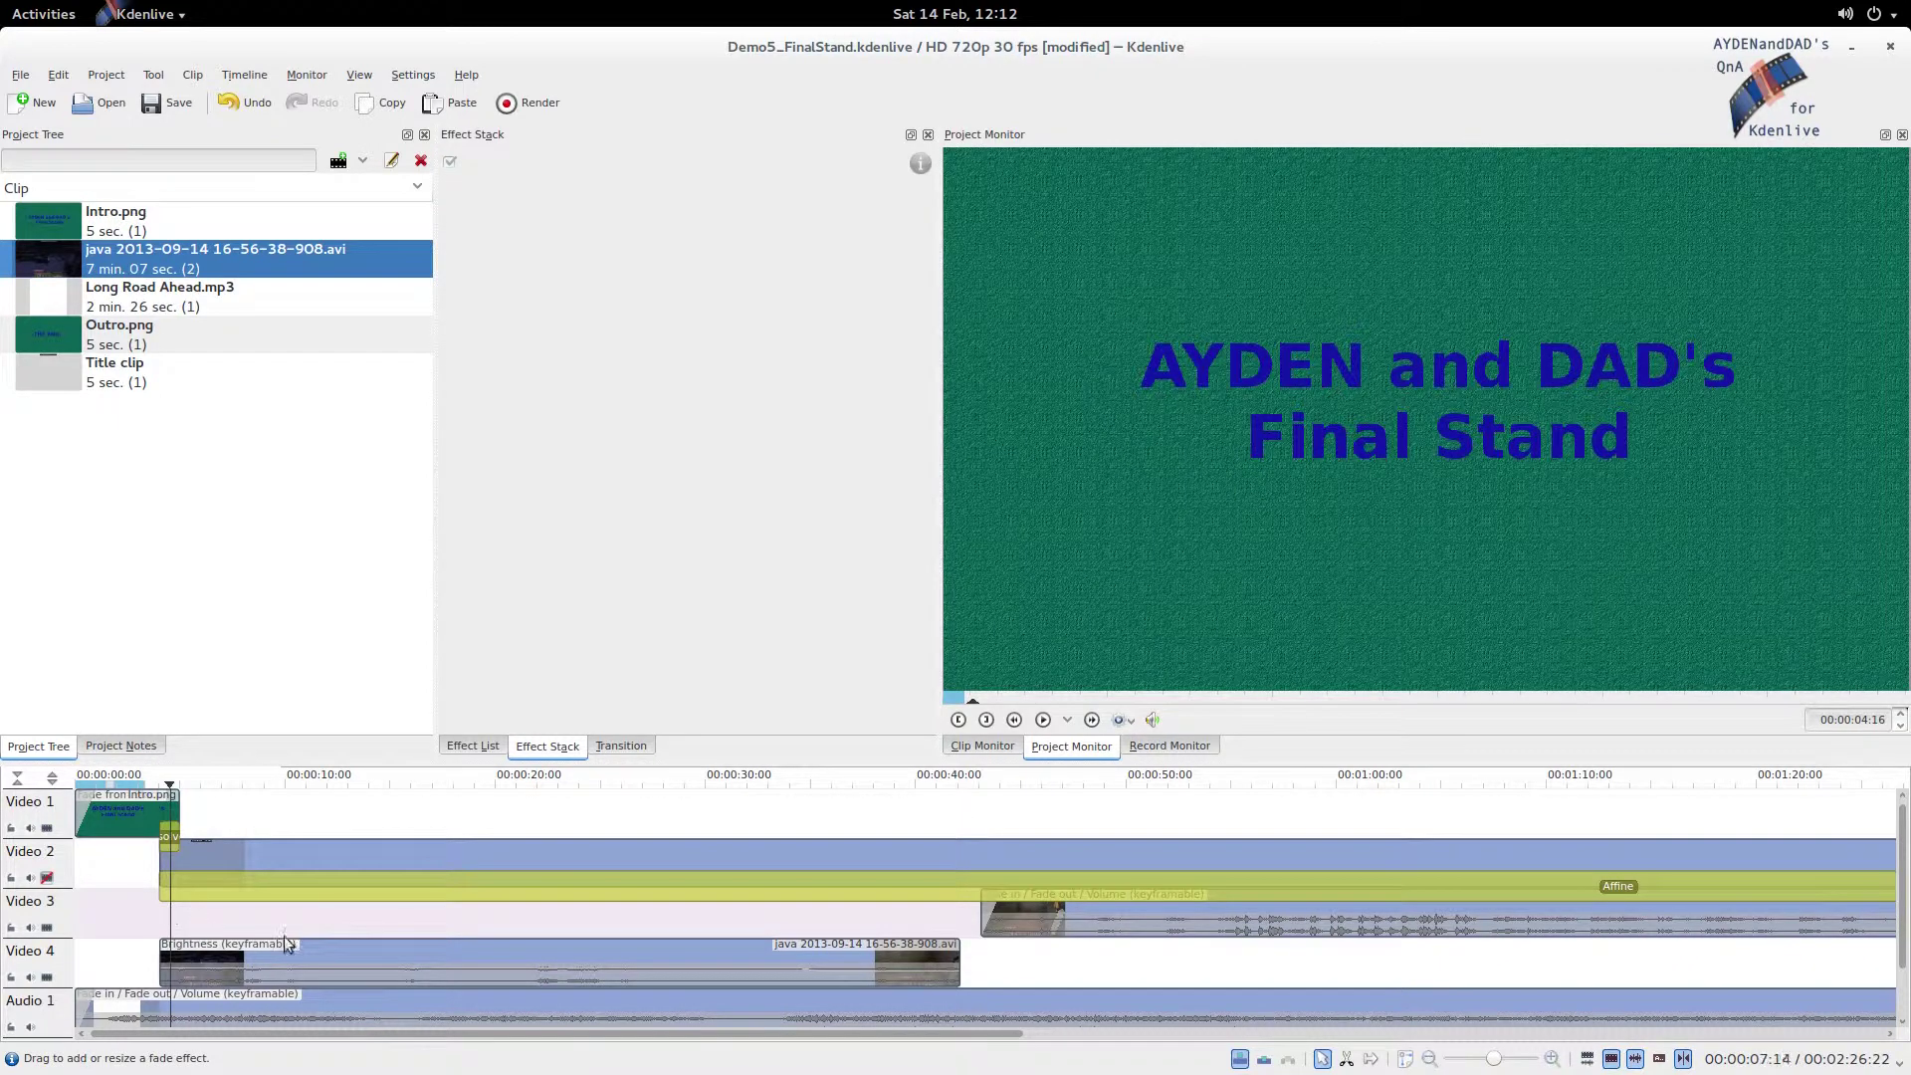
pyautogui.click(220, 923)
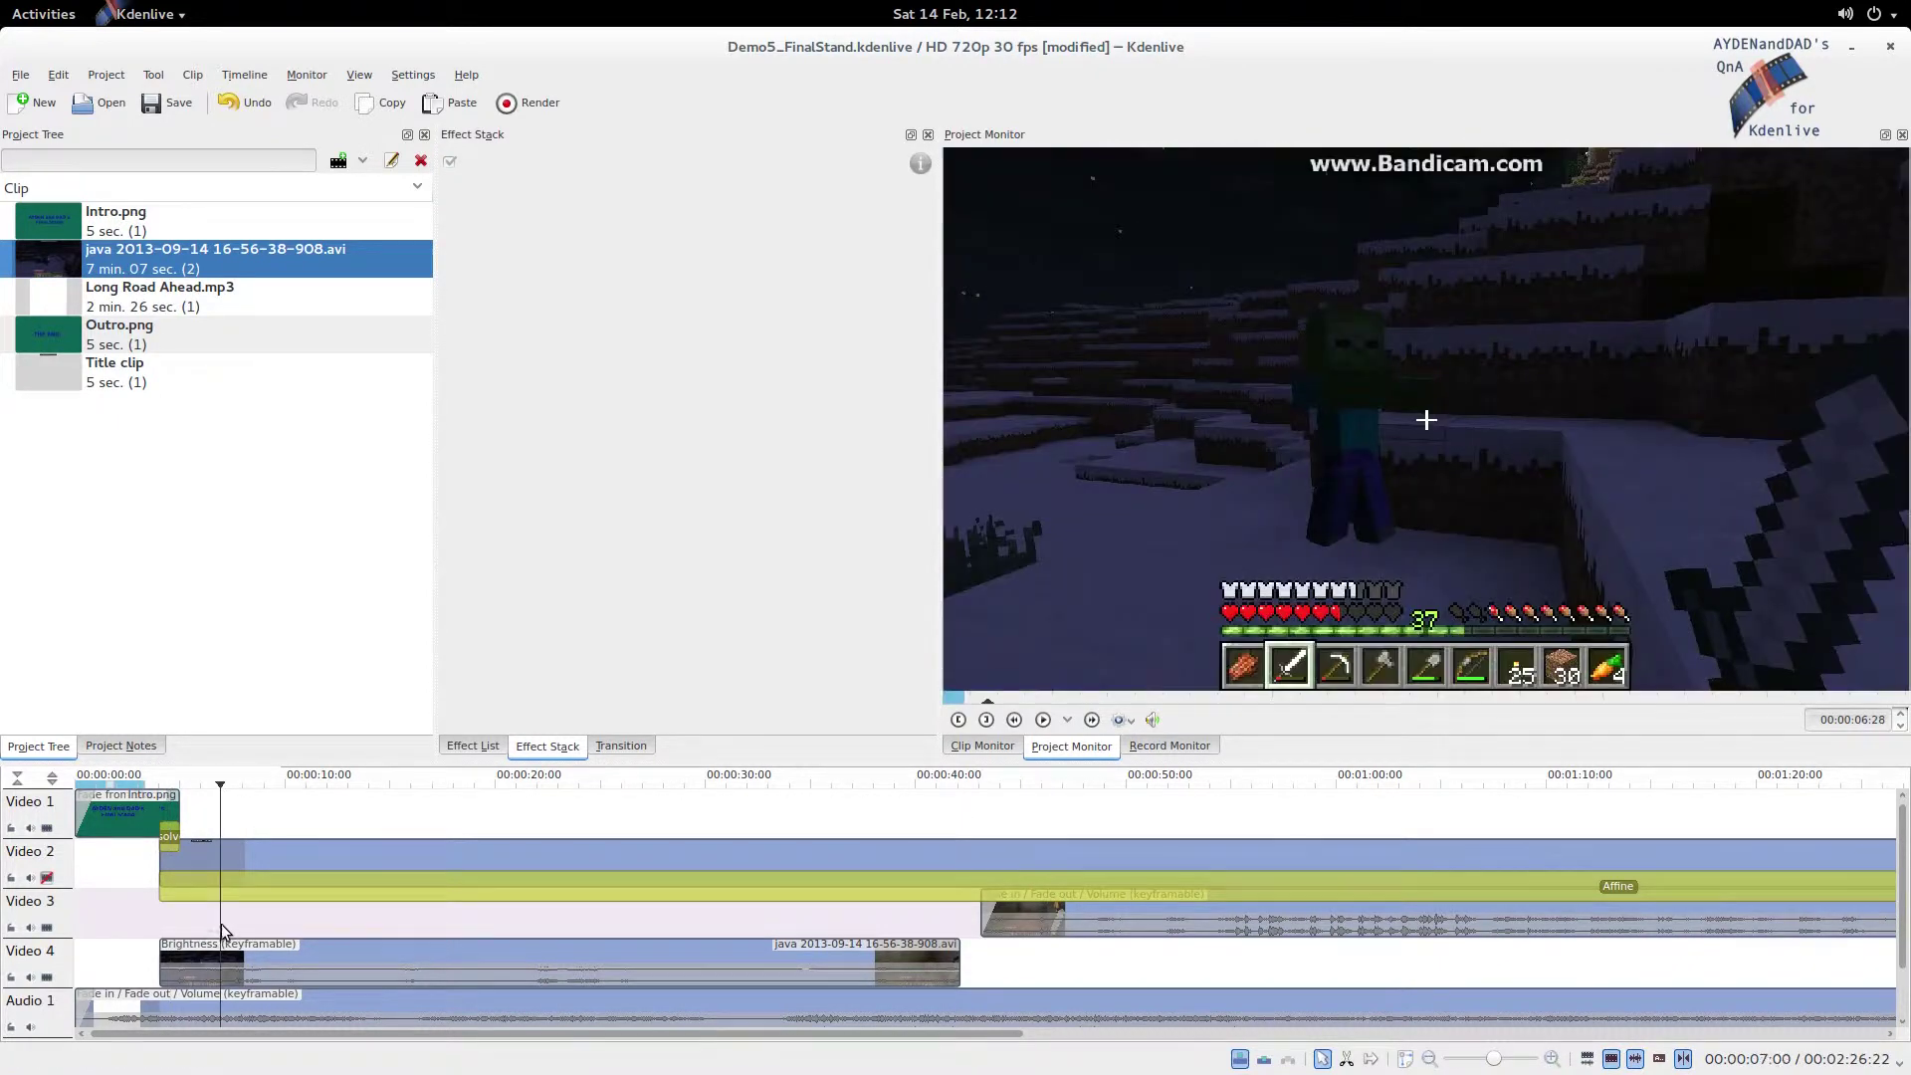
pyautogui.moveTo(217, 922); pyautogui.dragTo(601, 927)
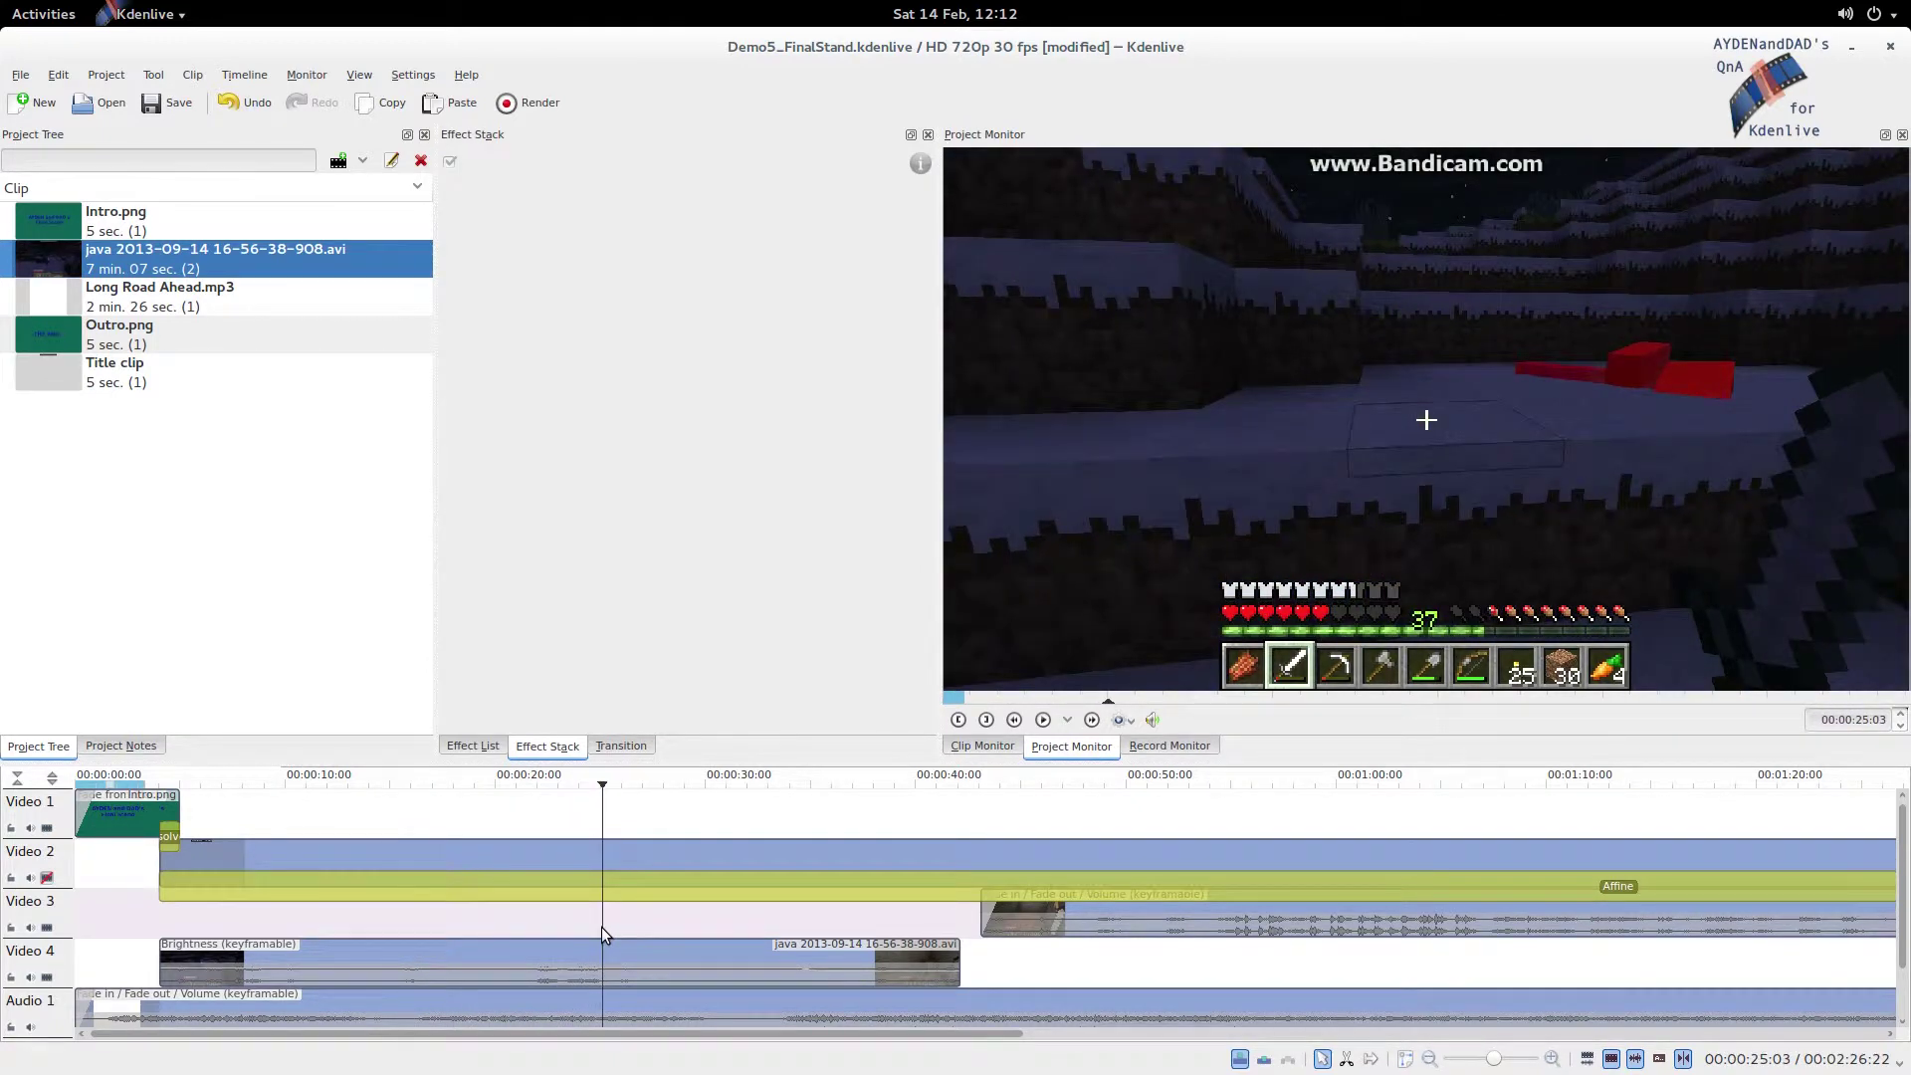
pyautogui.moveTo(601, 927); pyautogui.dragTo(797, 945)
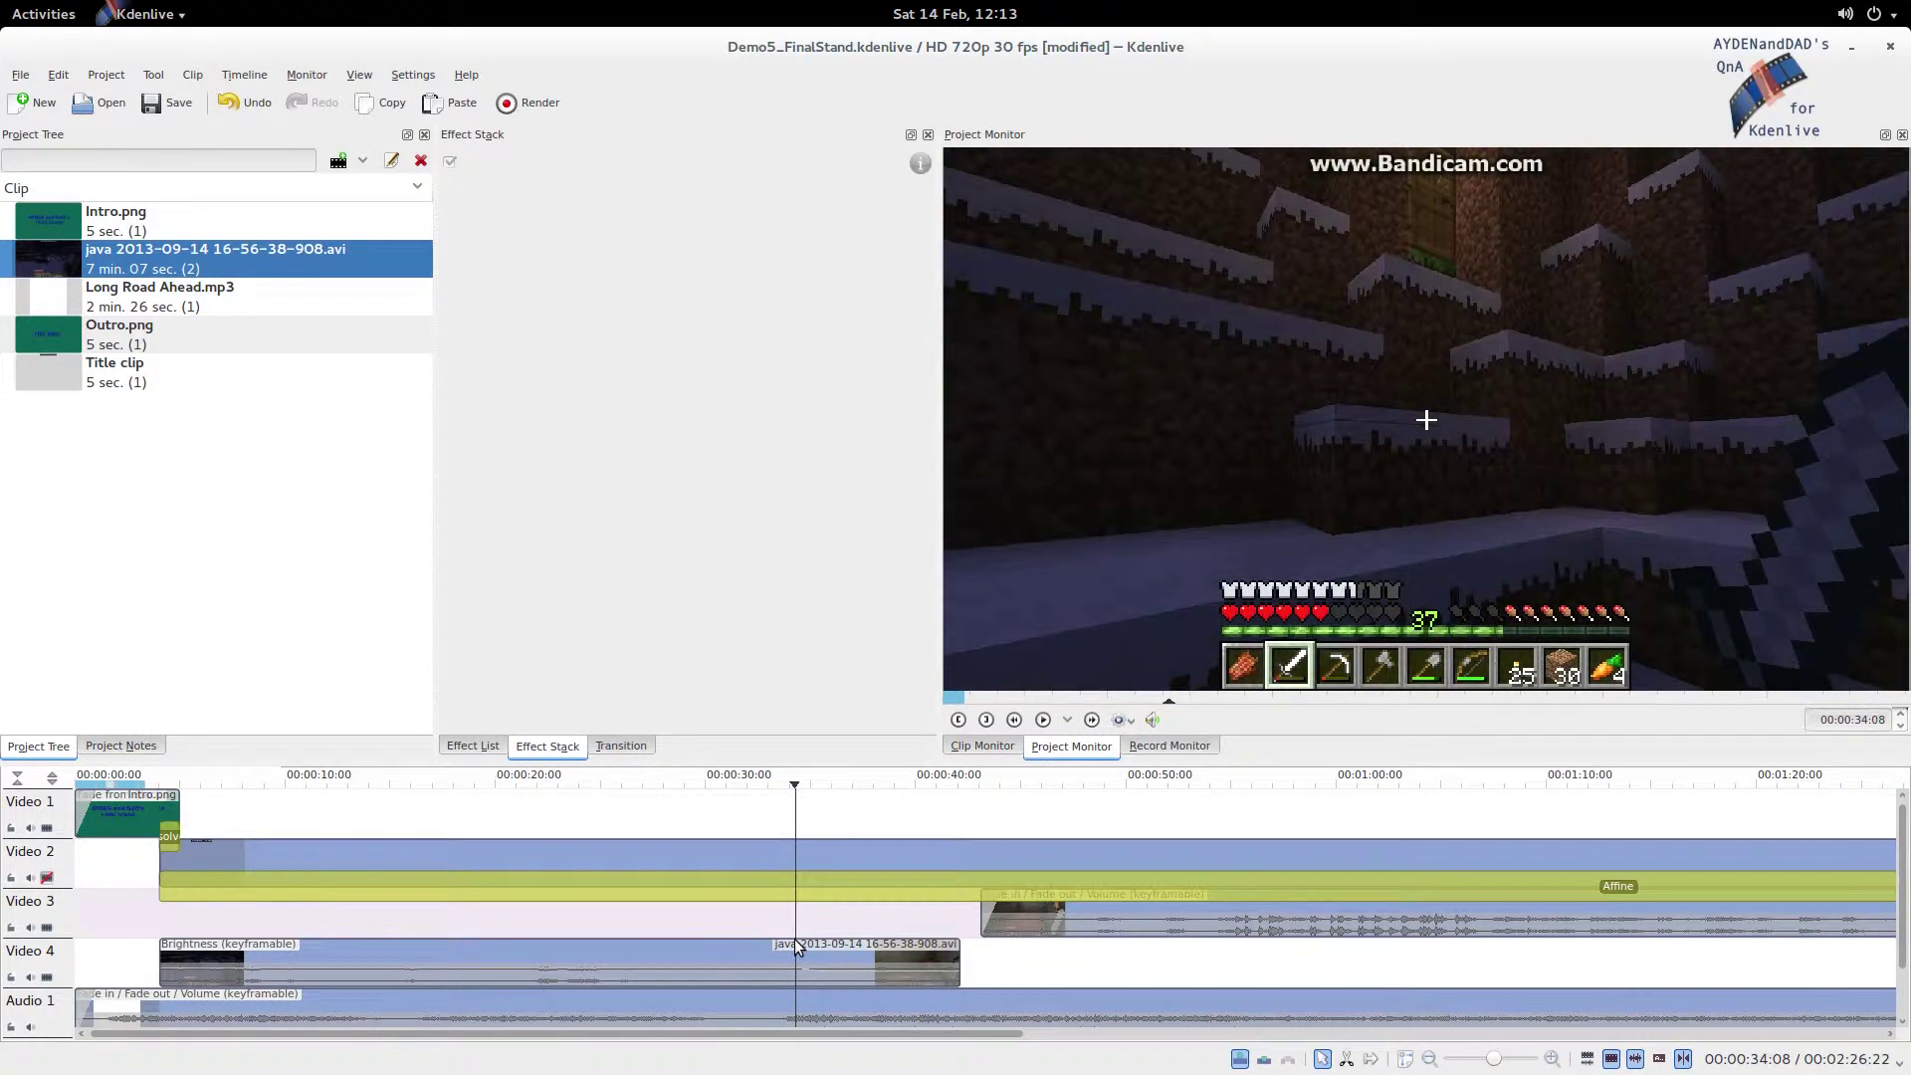
# Bring the playhead from around 37–41 seconds to the Video 4 clip's end and select that clip.
pyautogui.click(945, 922)
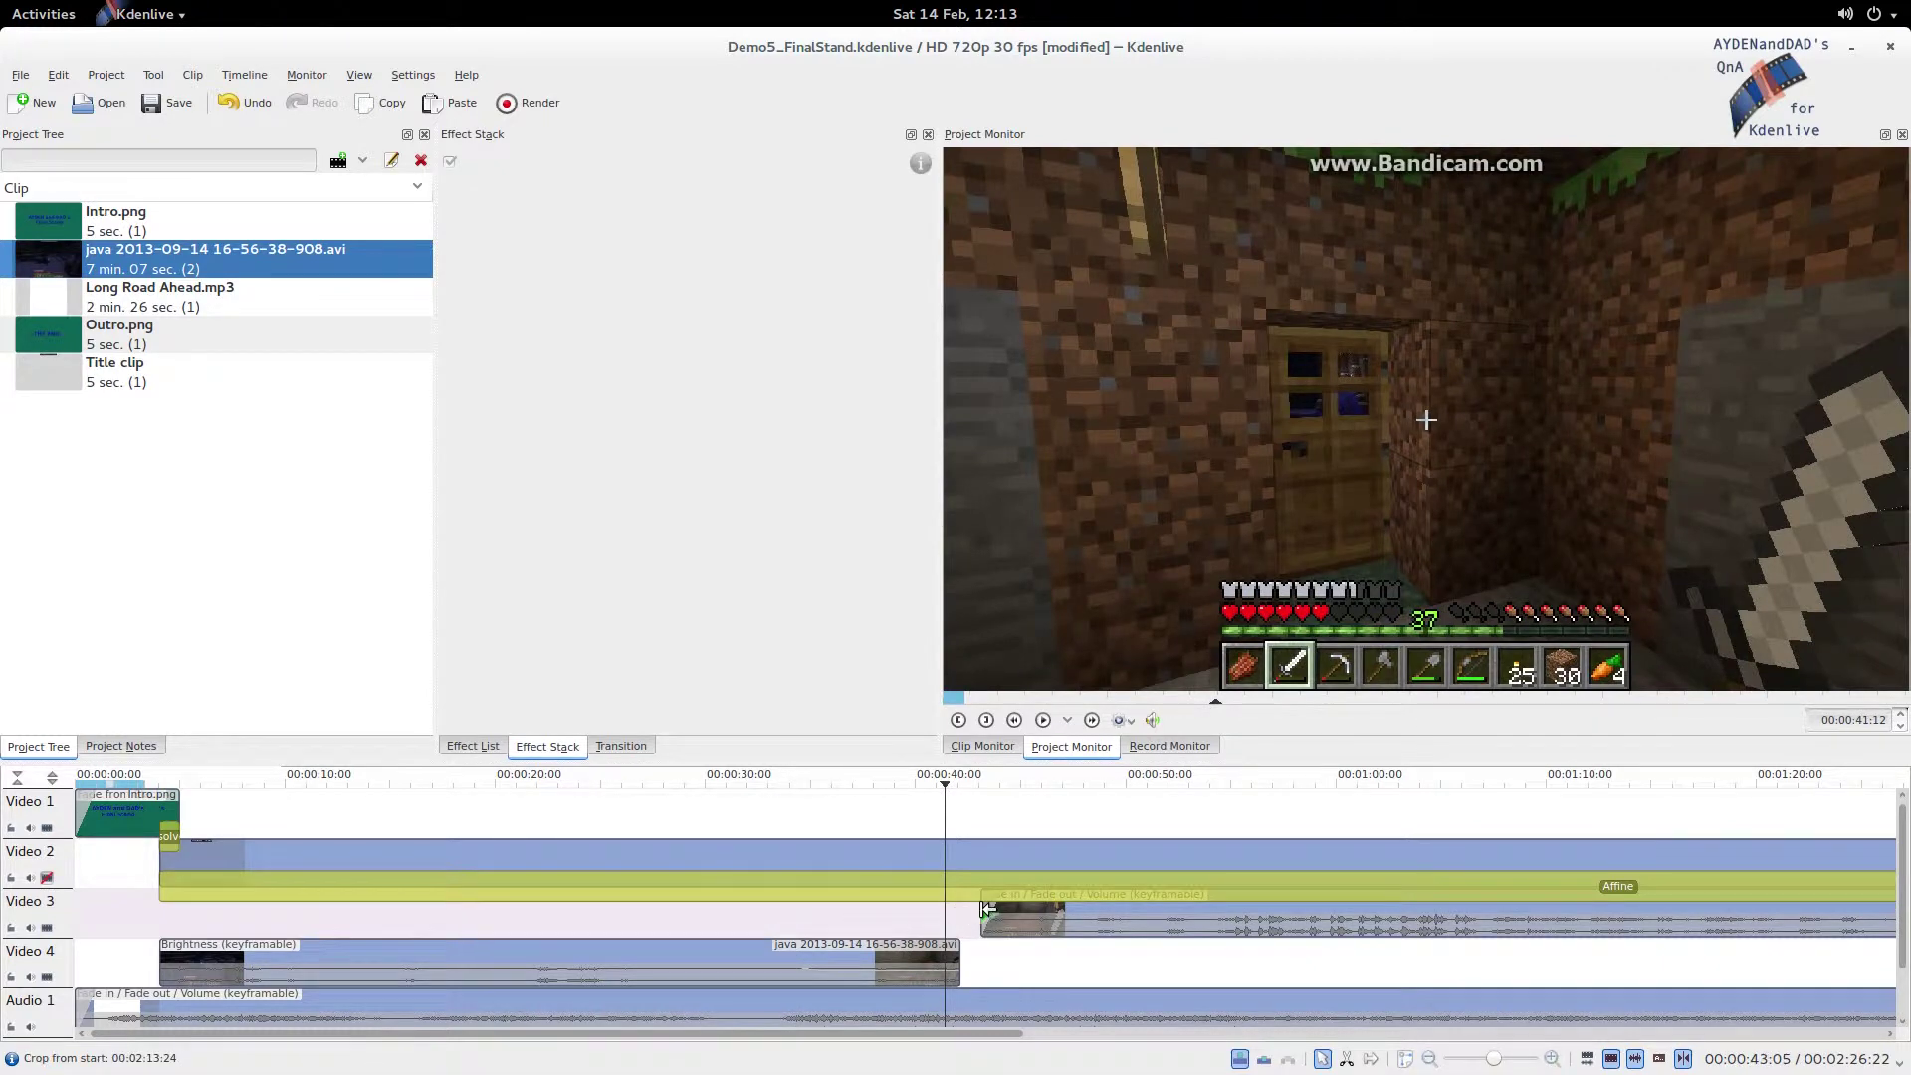
pyautogui.click(867, 921)
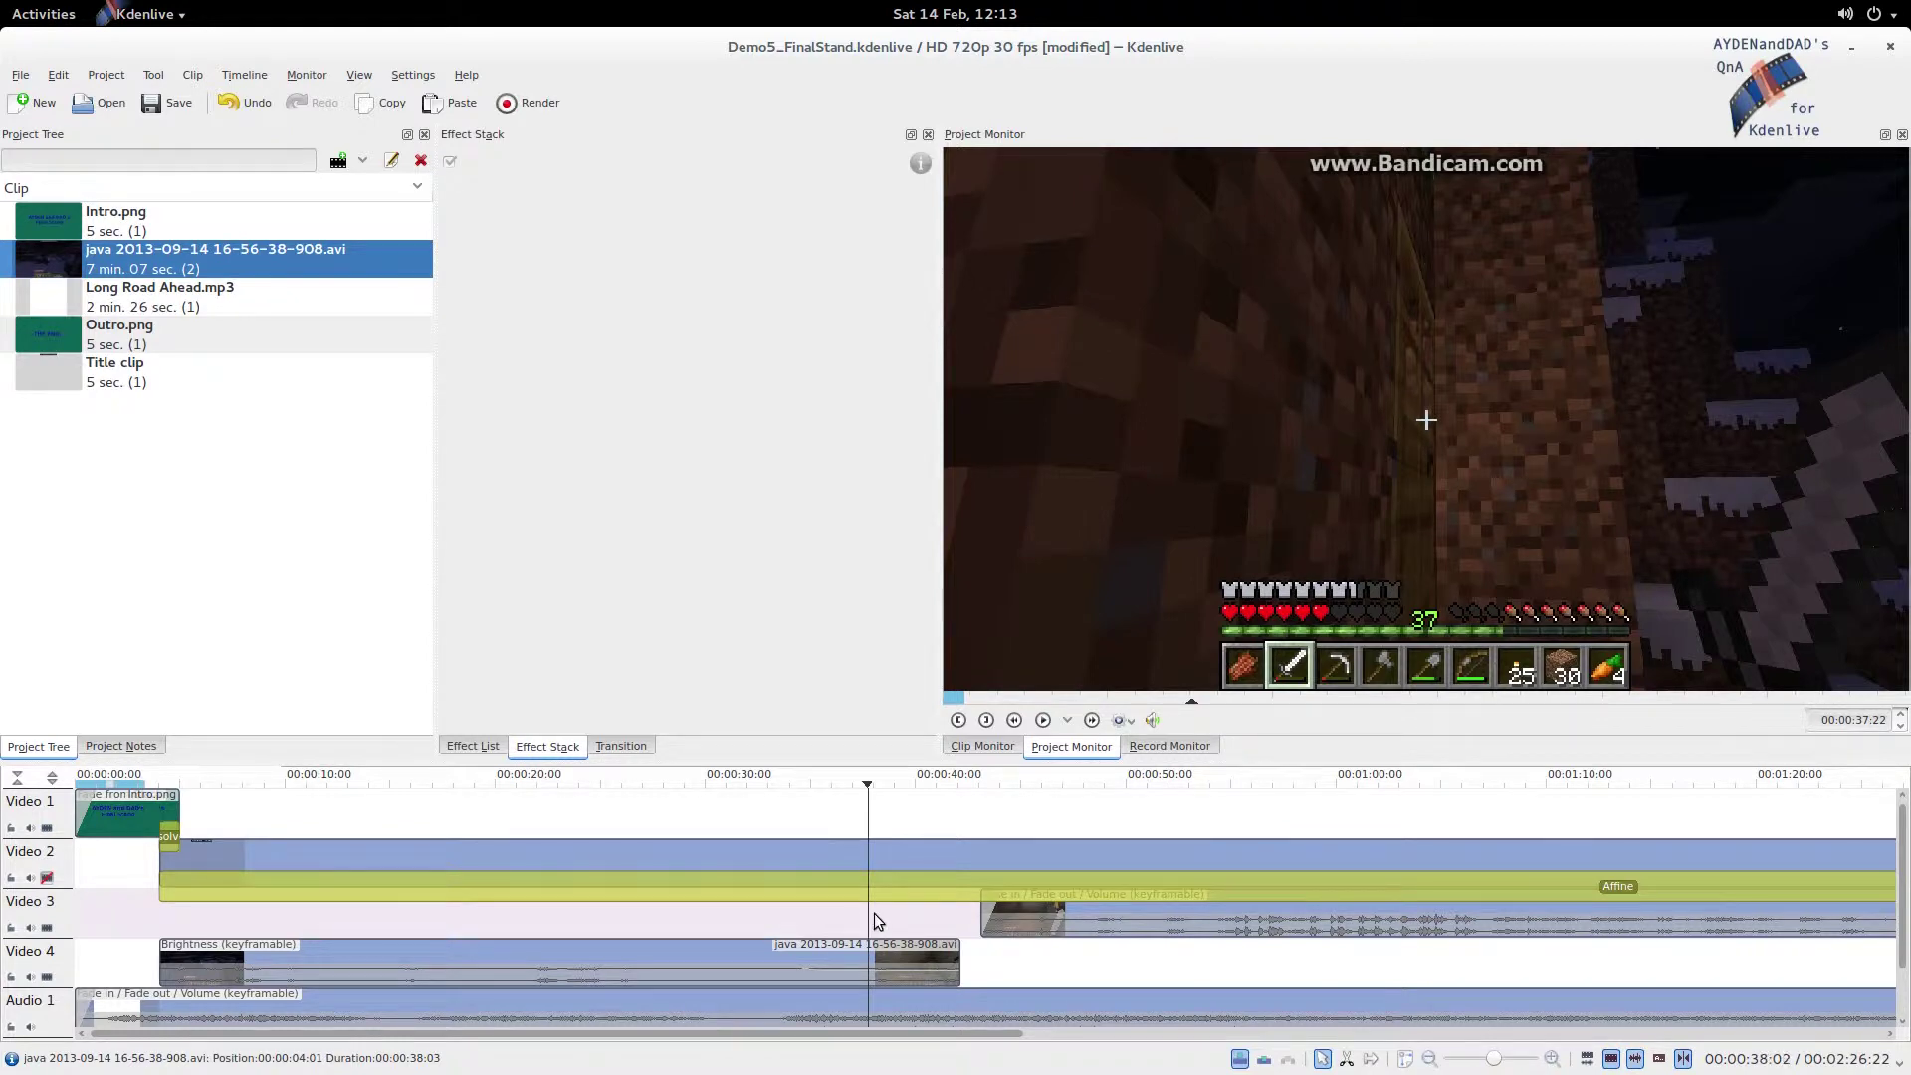
pyautogui.moveTo(875, 914); pyautogui.dragTo(964, 926)
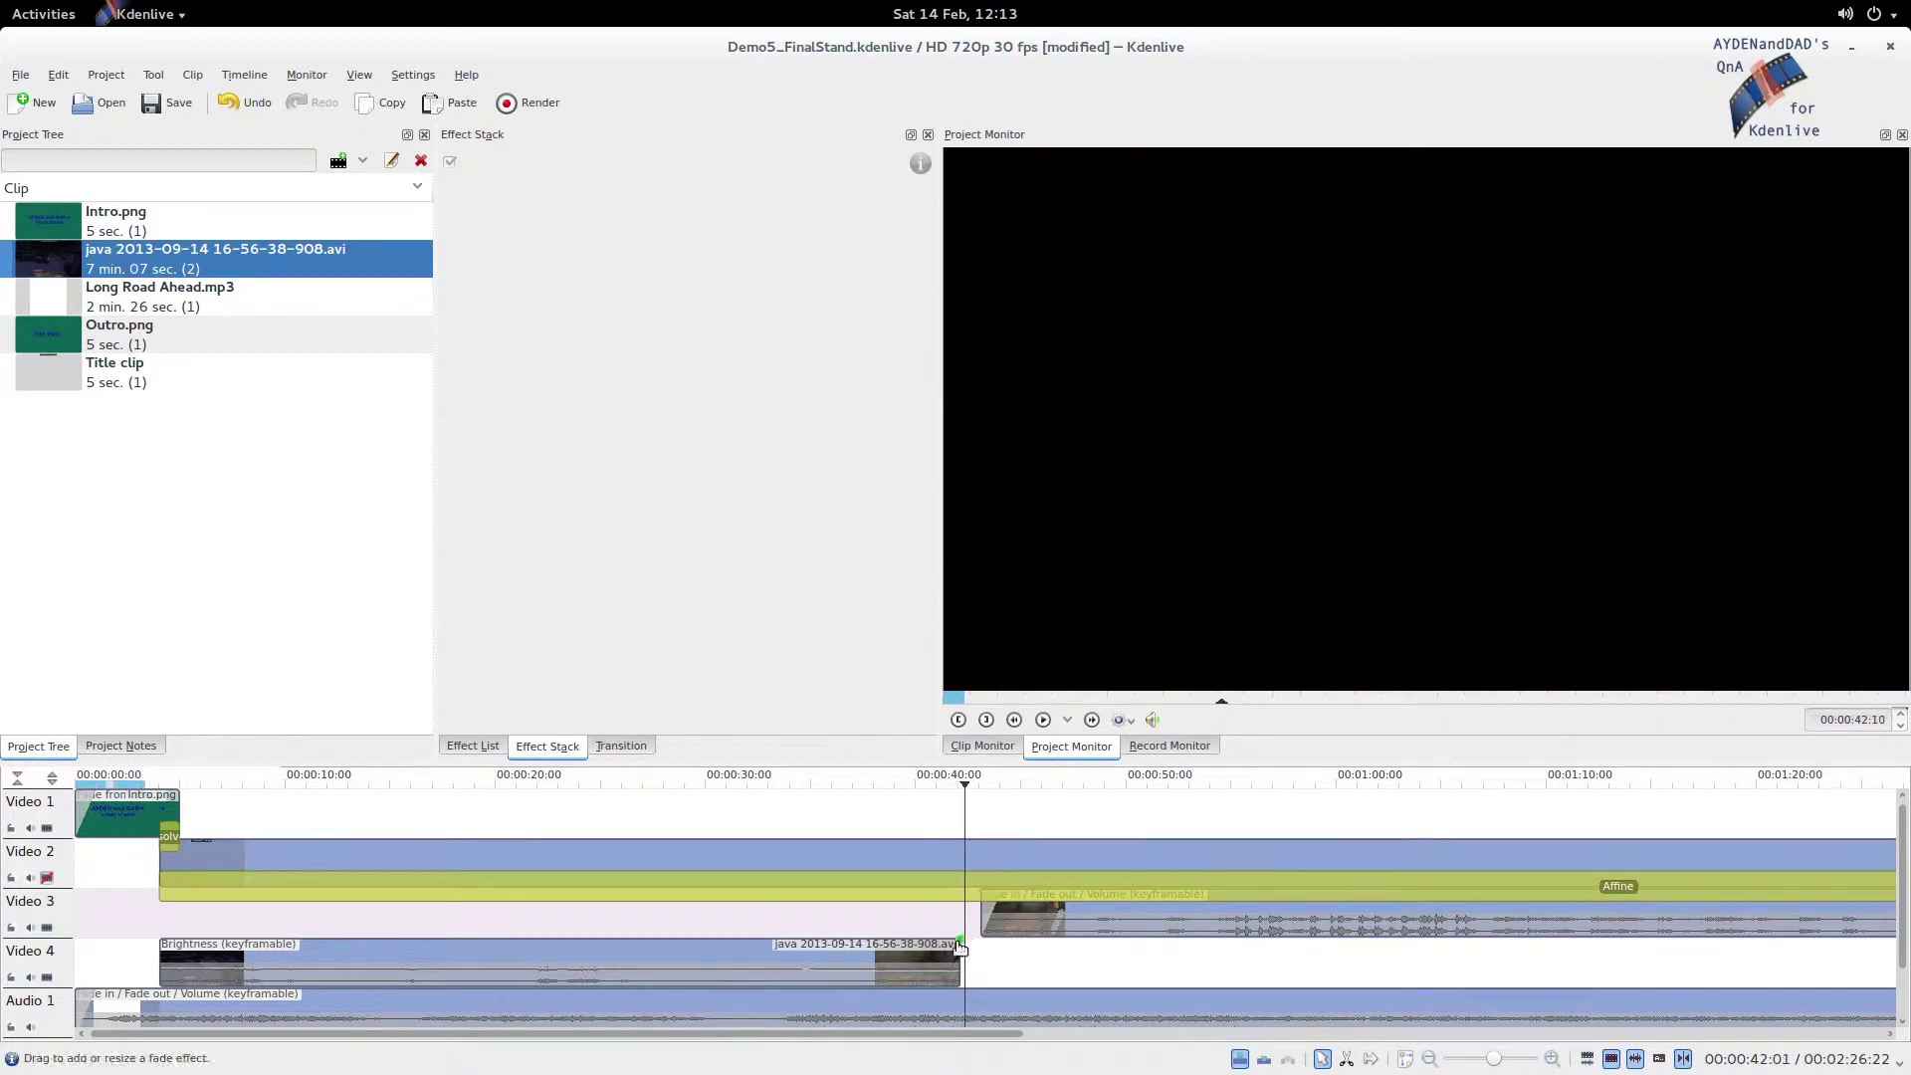
pyautogui.click(951, 951)
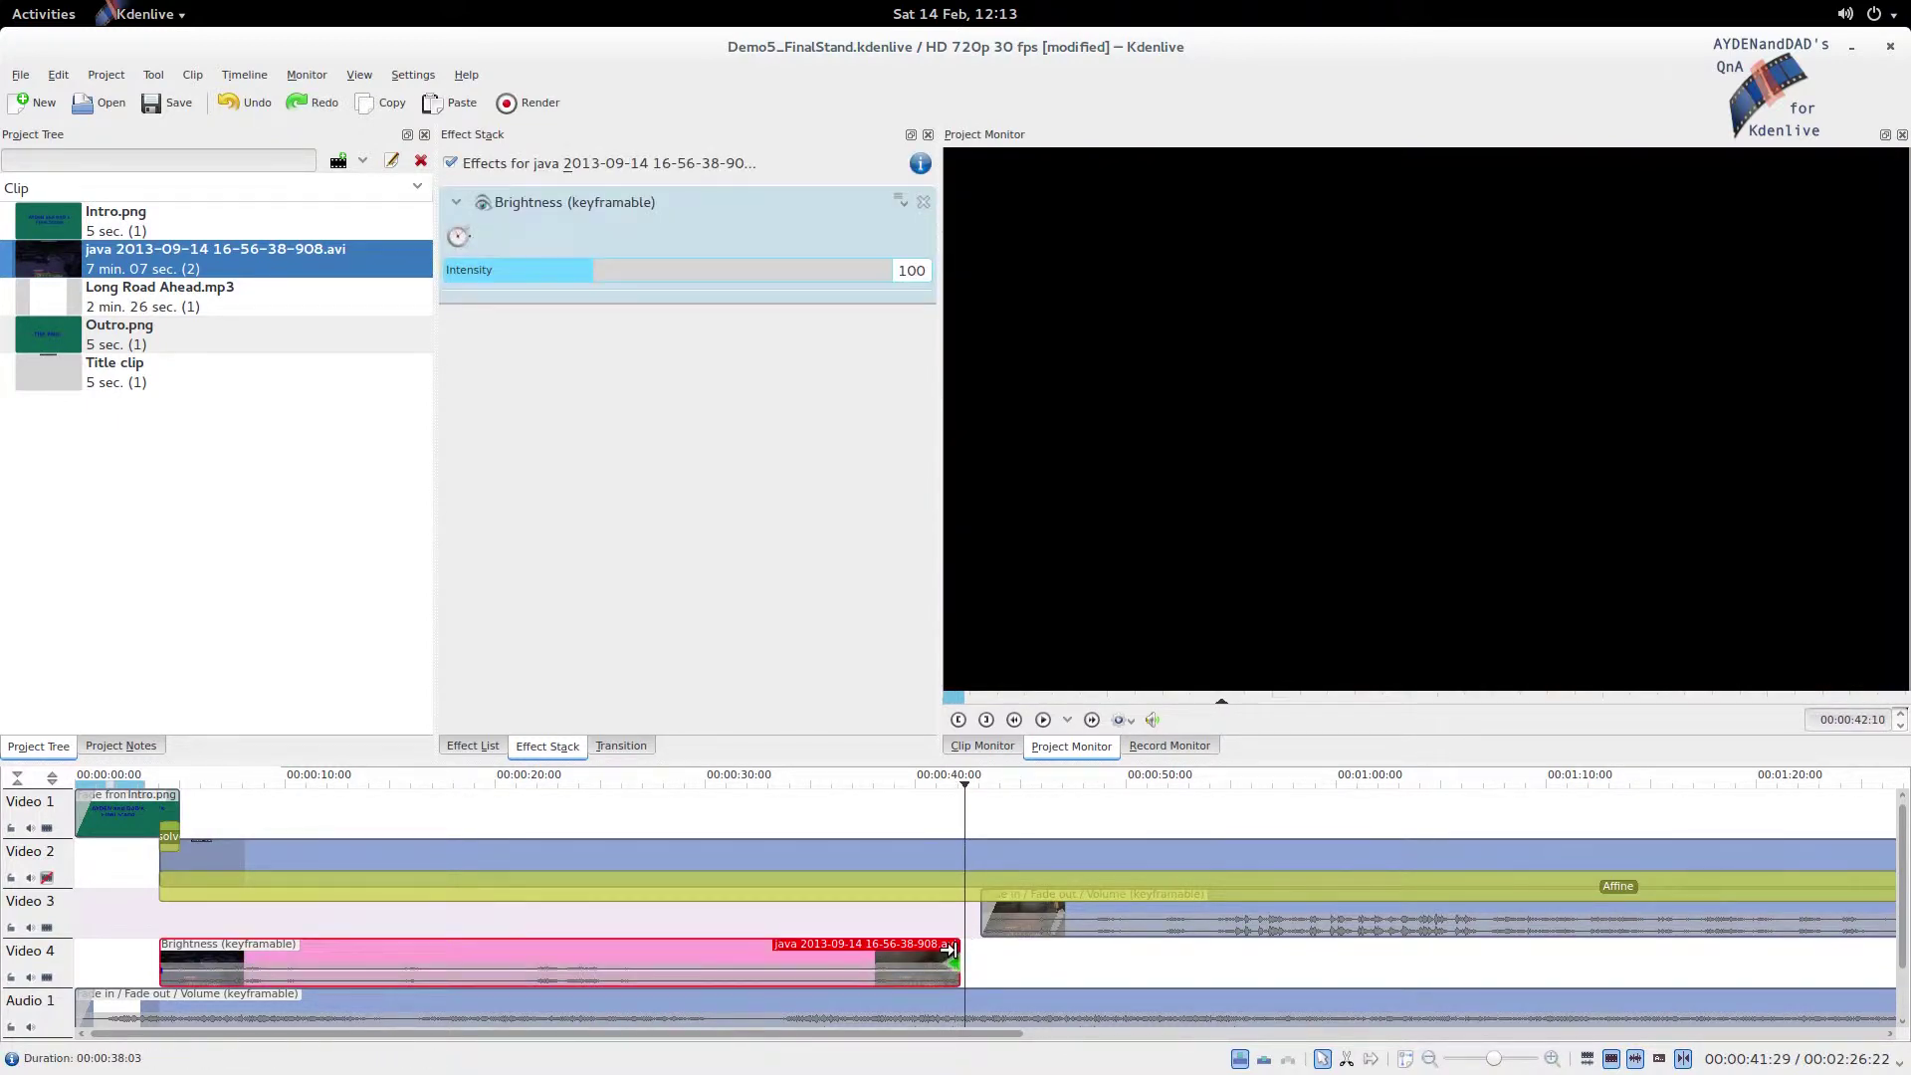
# Slightly lengthen the Video 4 clip, preview around 00:00:42, and zoom the timeline in two steps.
pyautogui.moveTo(952, 952); pyautogui.dragTo(981, 952)
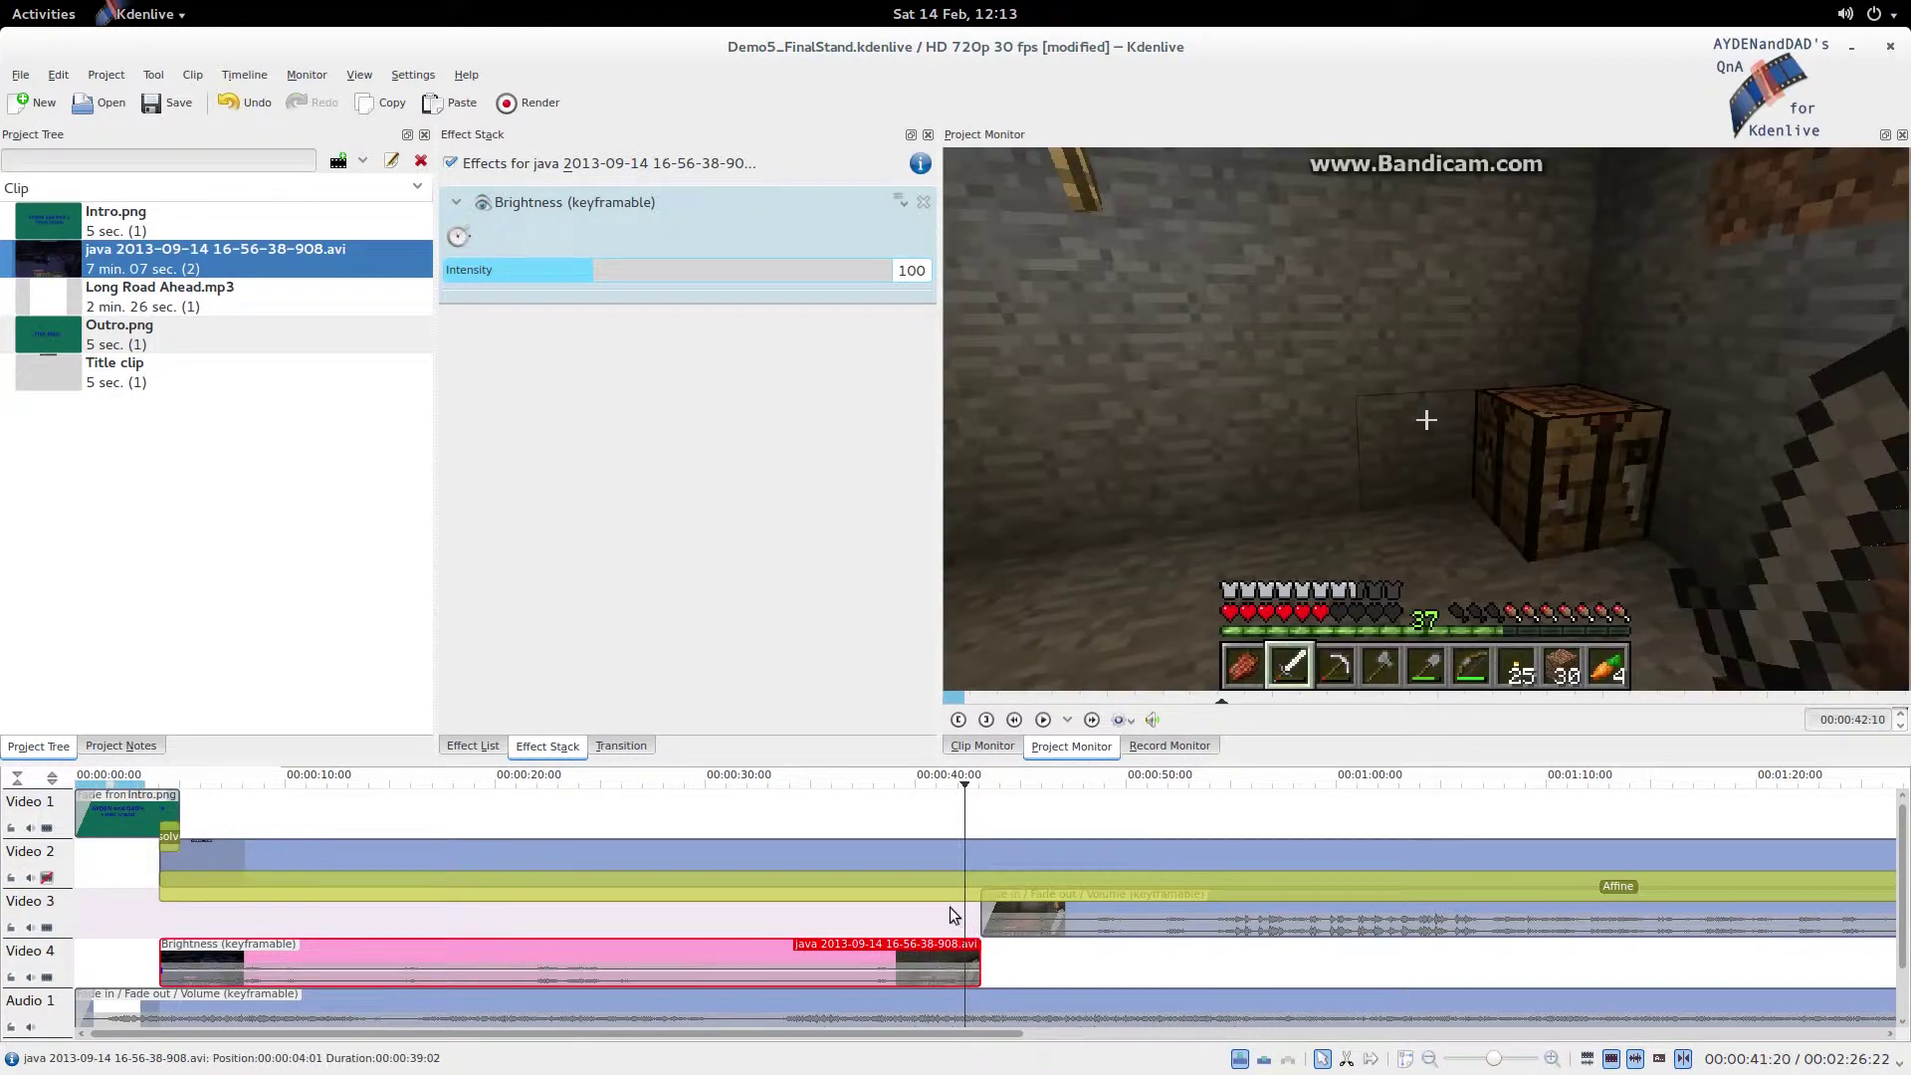
pyautogui.click(958, 912)
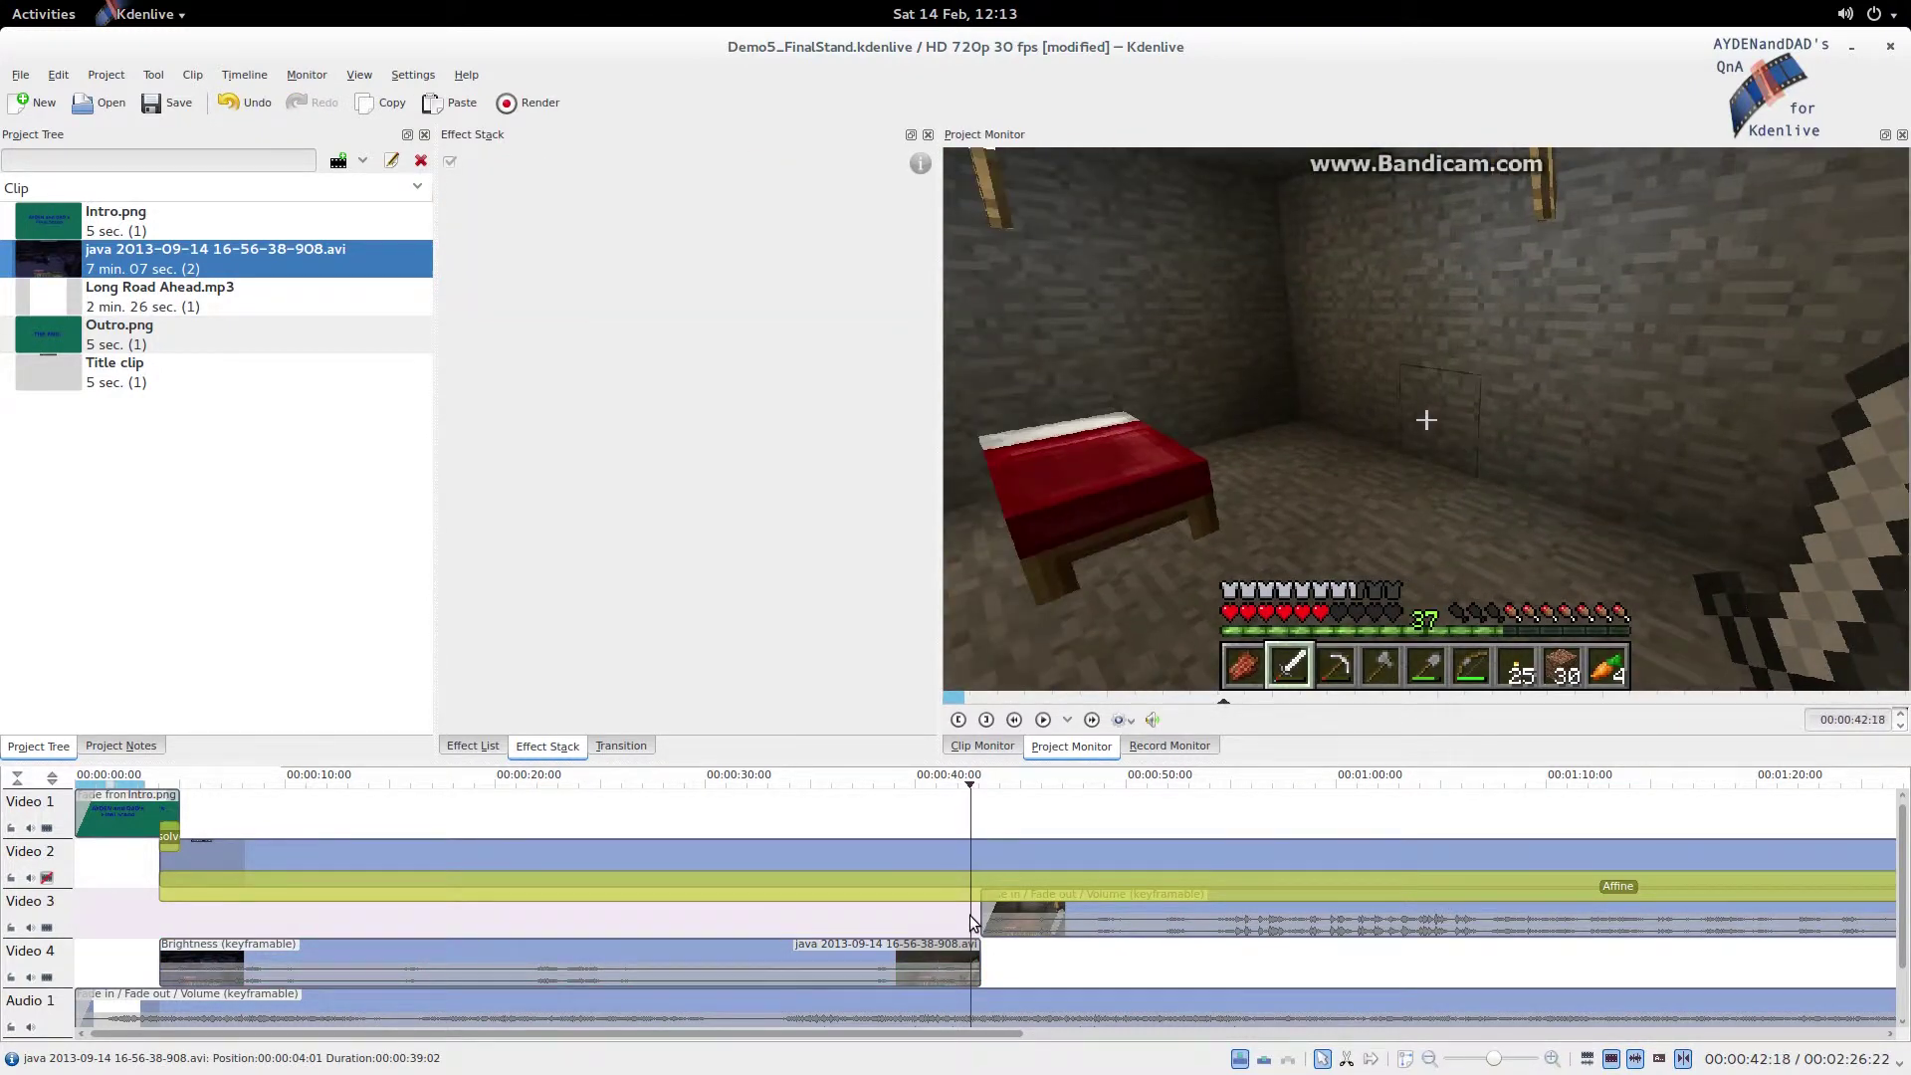
pyautogui.moveTo(969, 916); pyautogui.dragTo(963, 923)
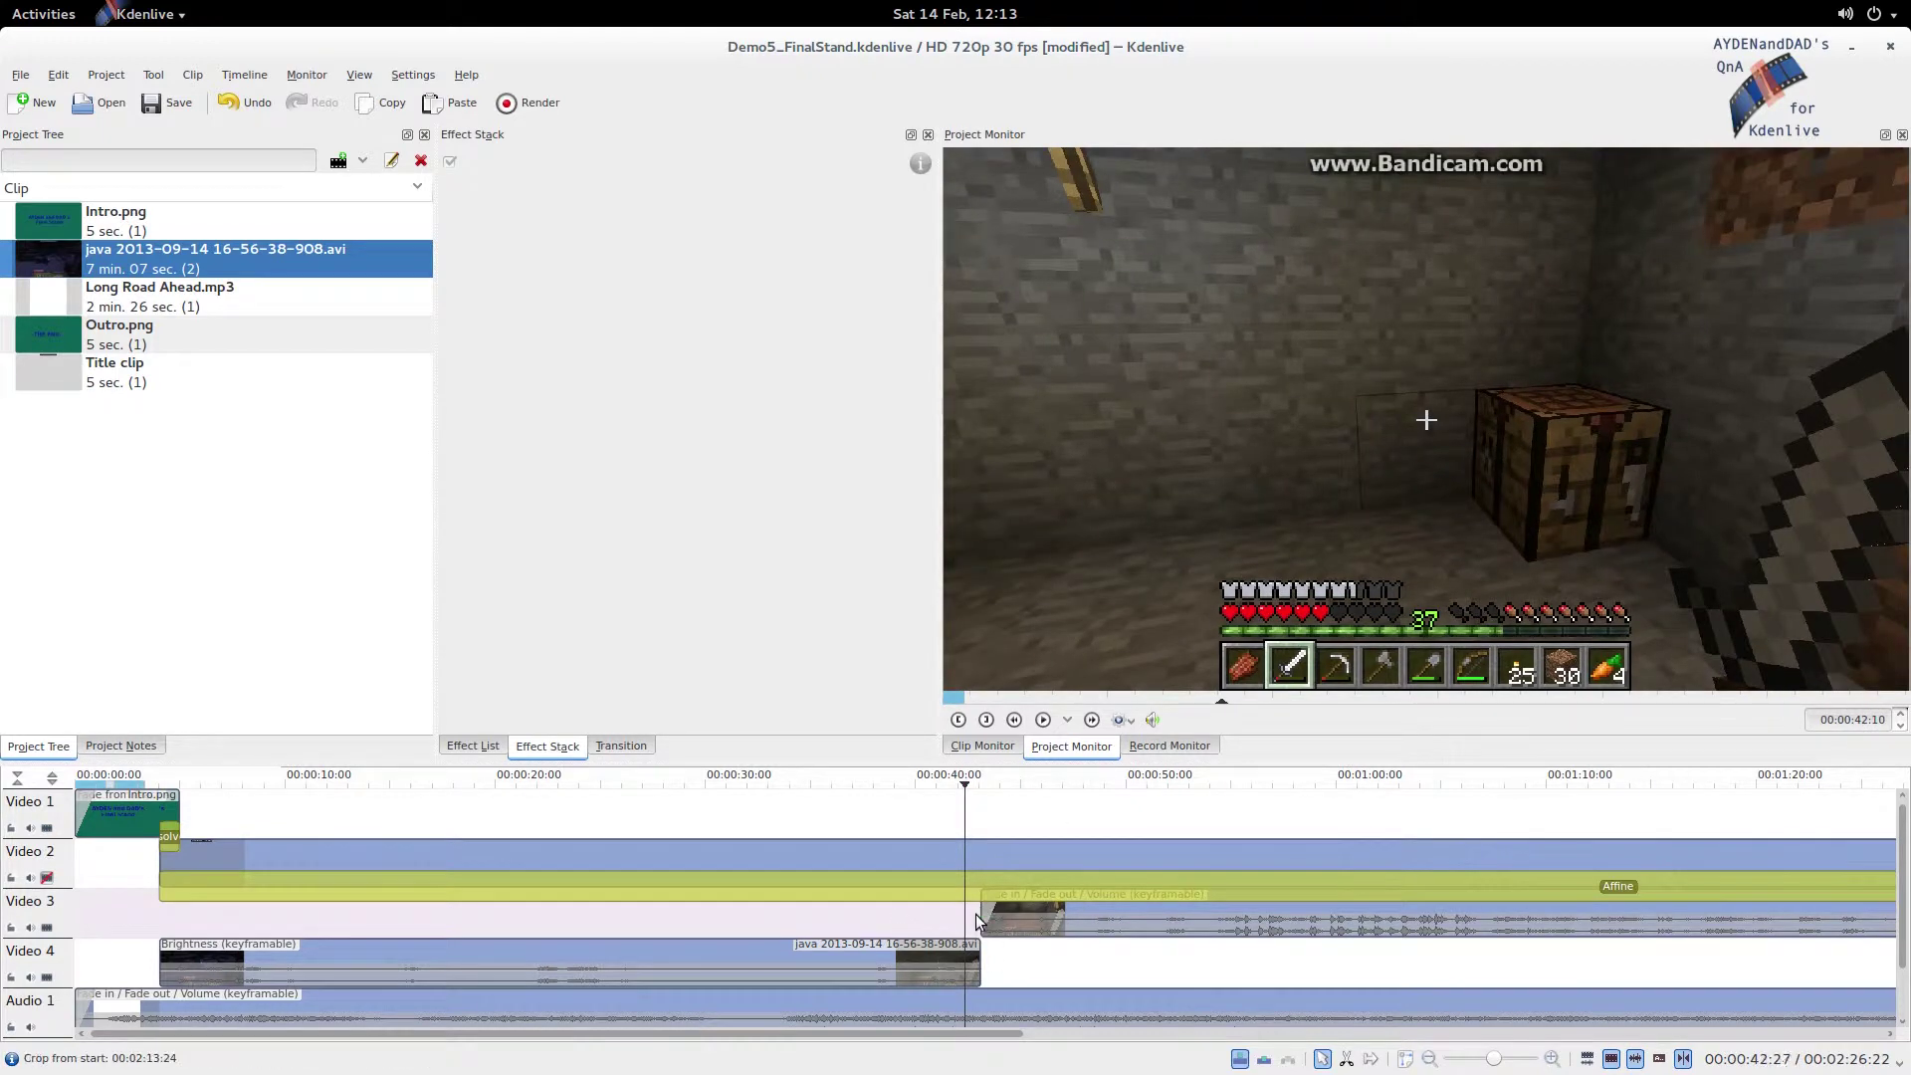
pyautogui.click(1510, 1059)
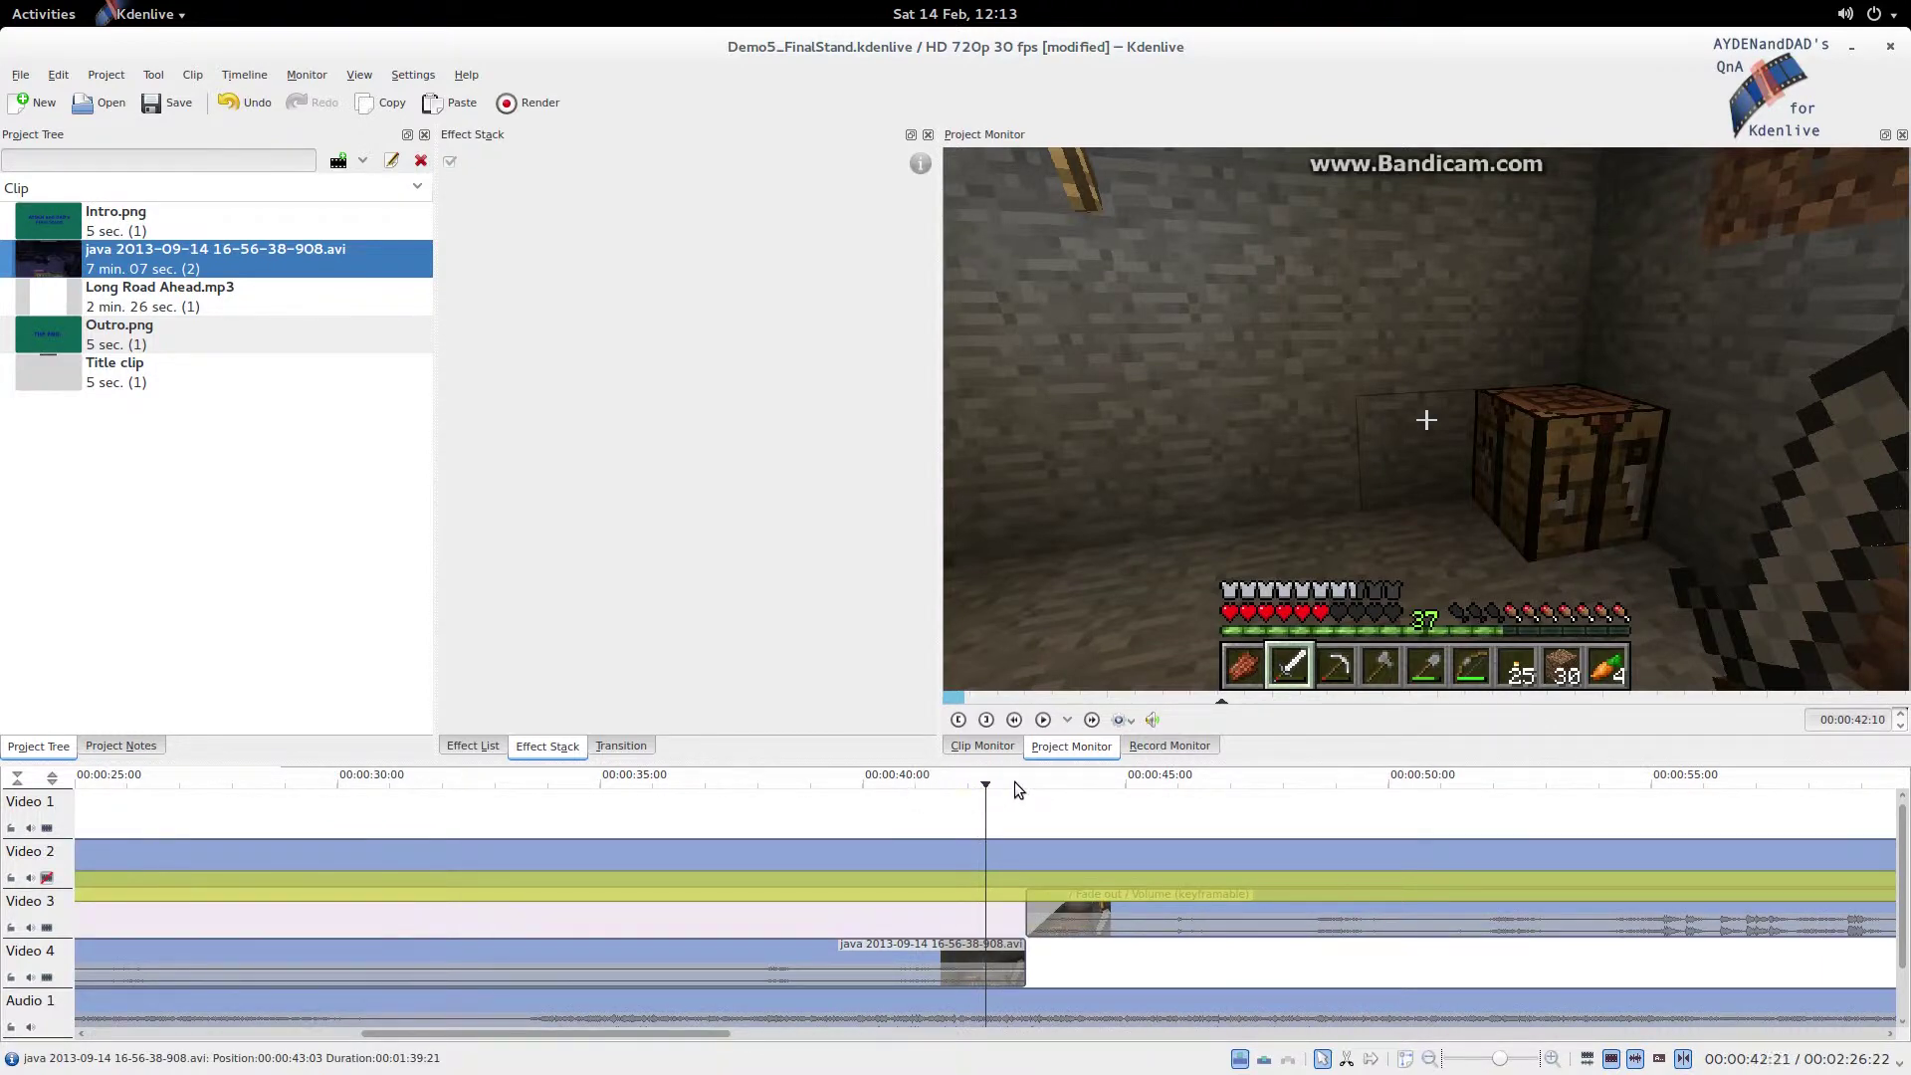
pyautogui.click(1523, 1063)
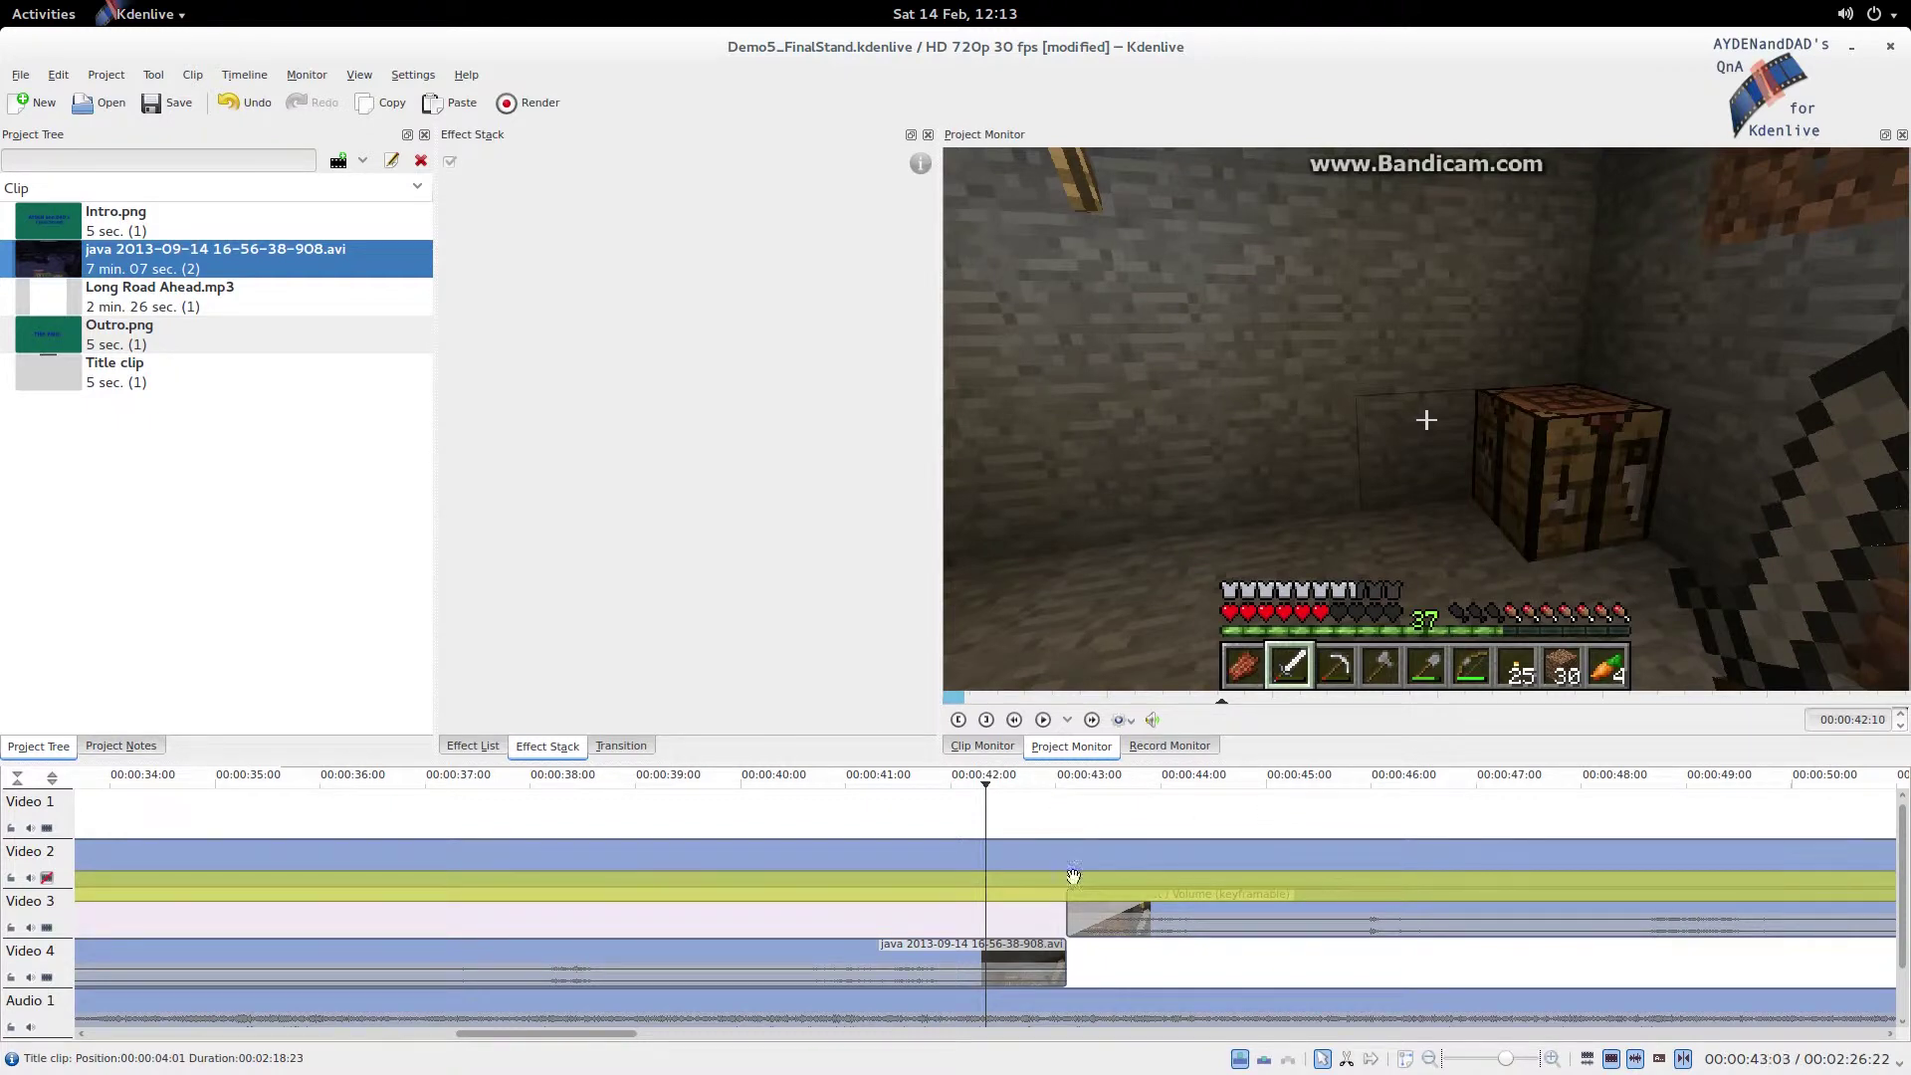
# Trim the Video 3 clip to start at 00:00:43 and extend the Video 4 clip to 00:00:45.
pyautogui.click(1056, 812)
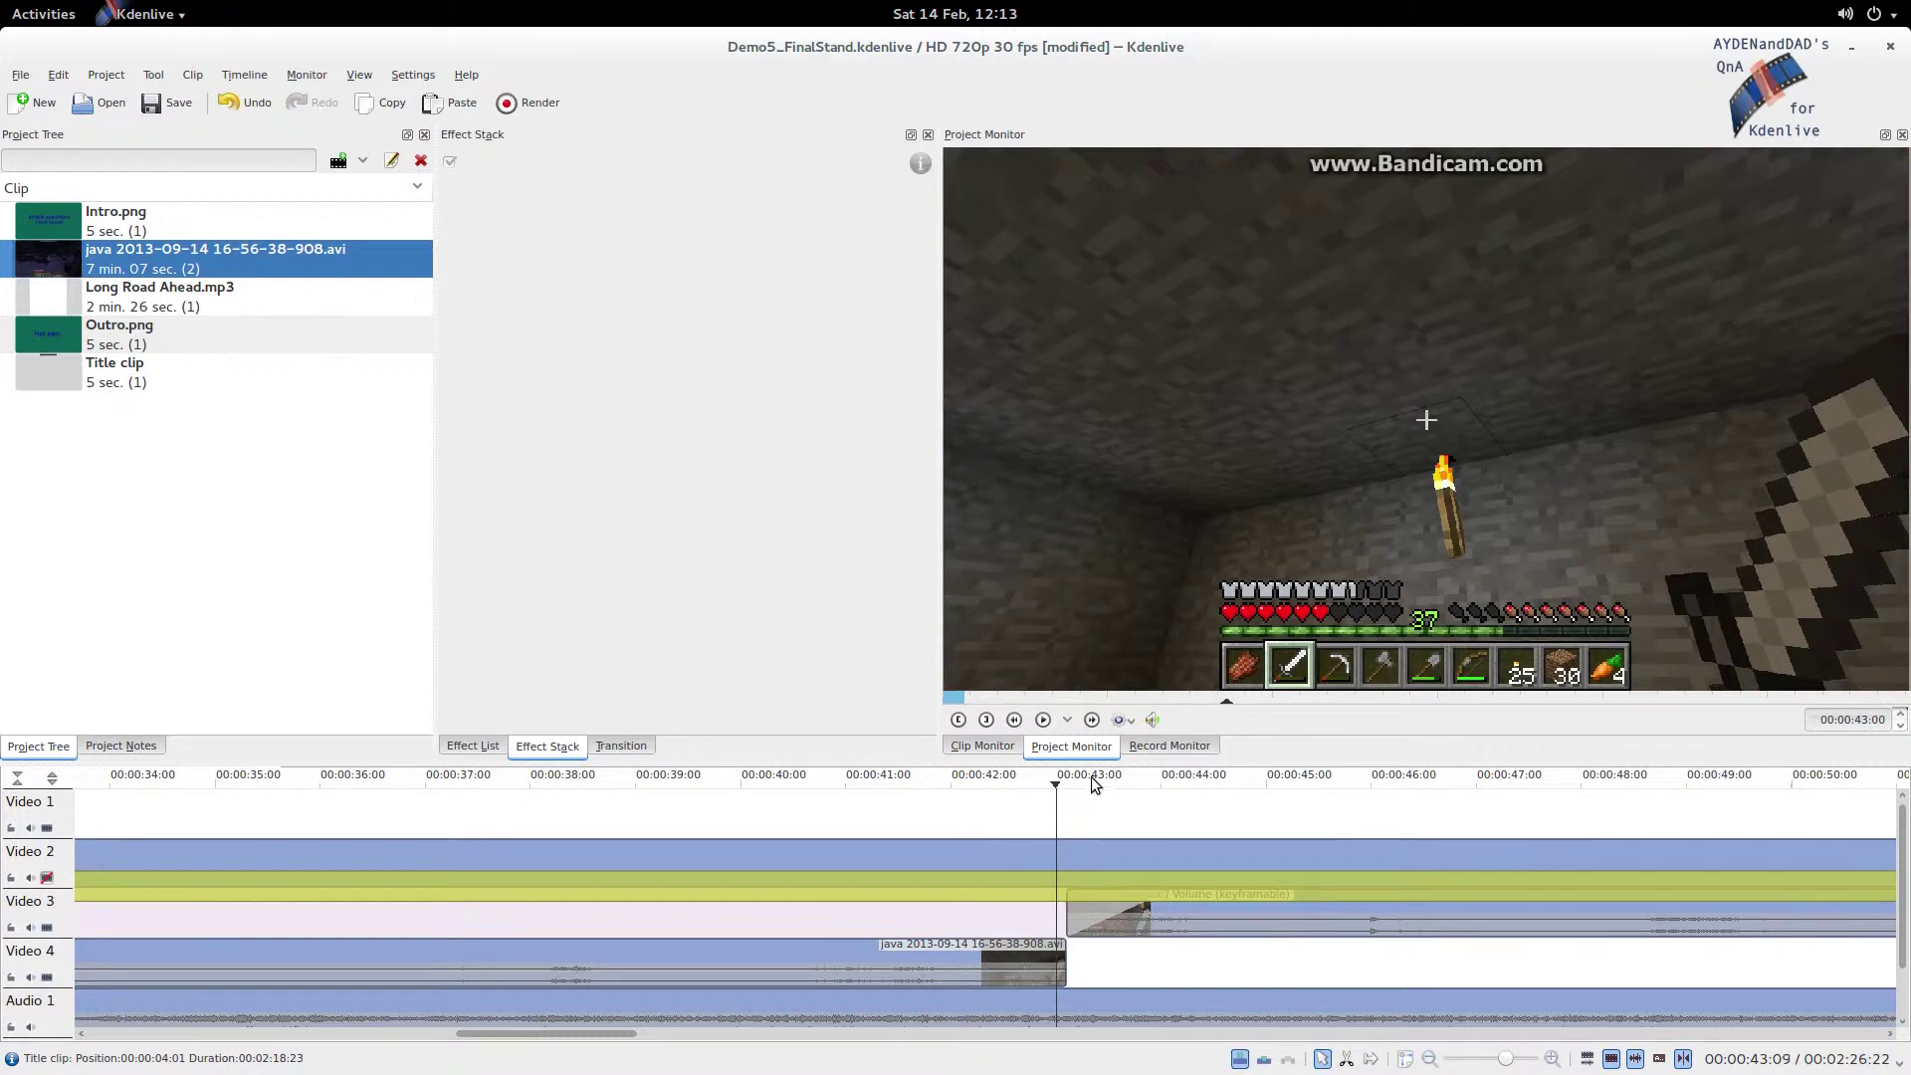
pyautogui.click(1068, 912)
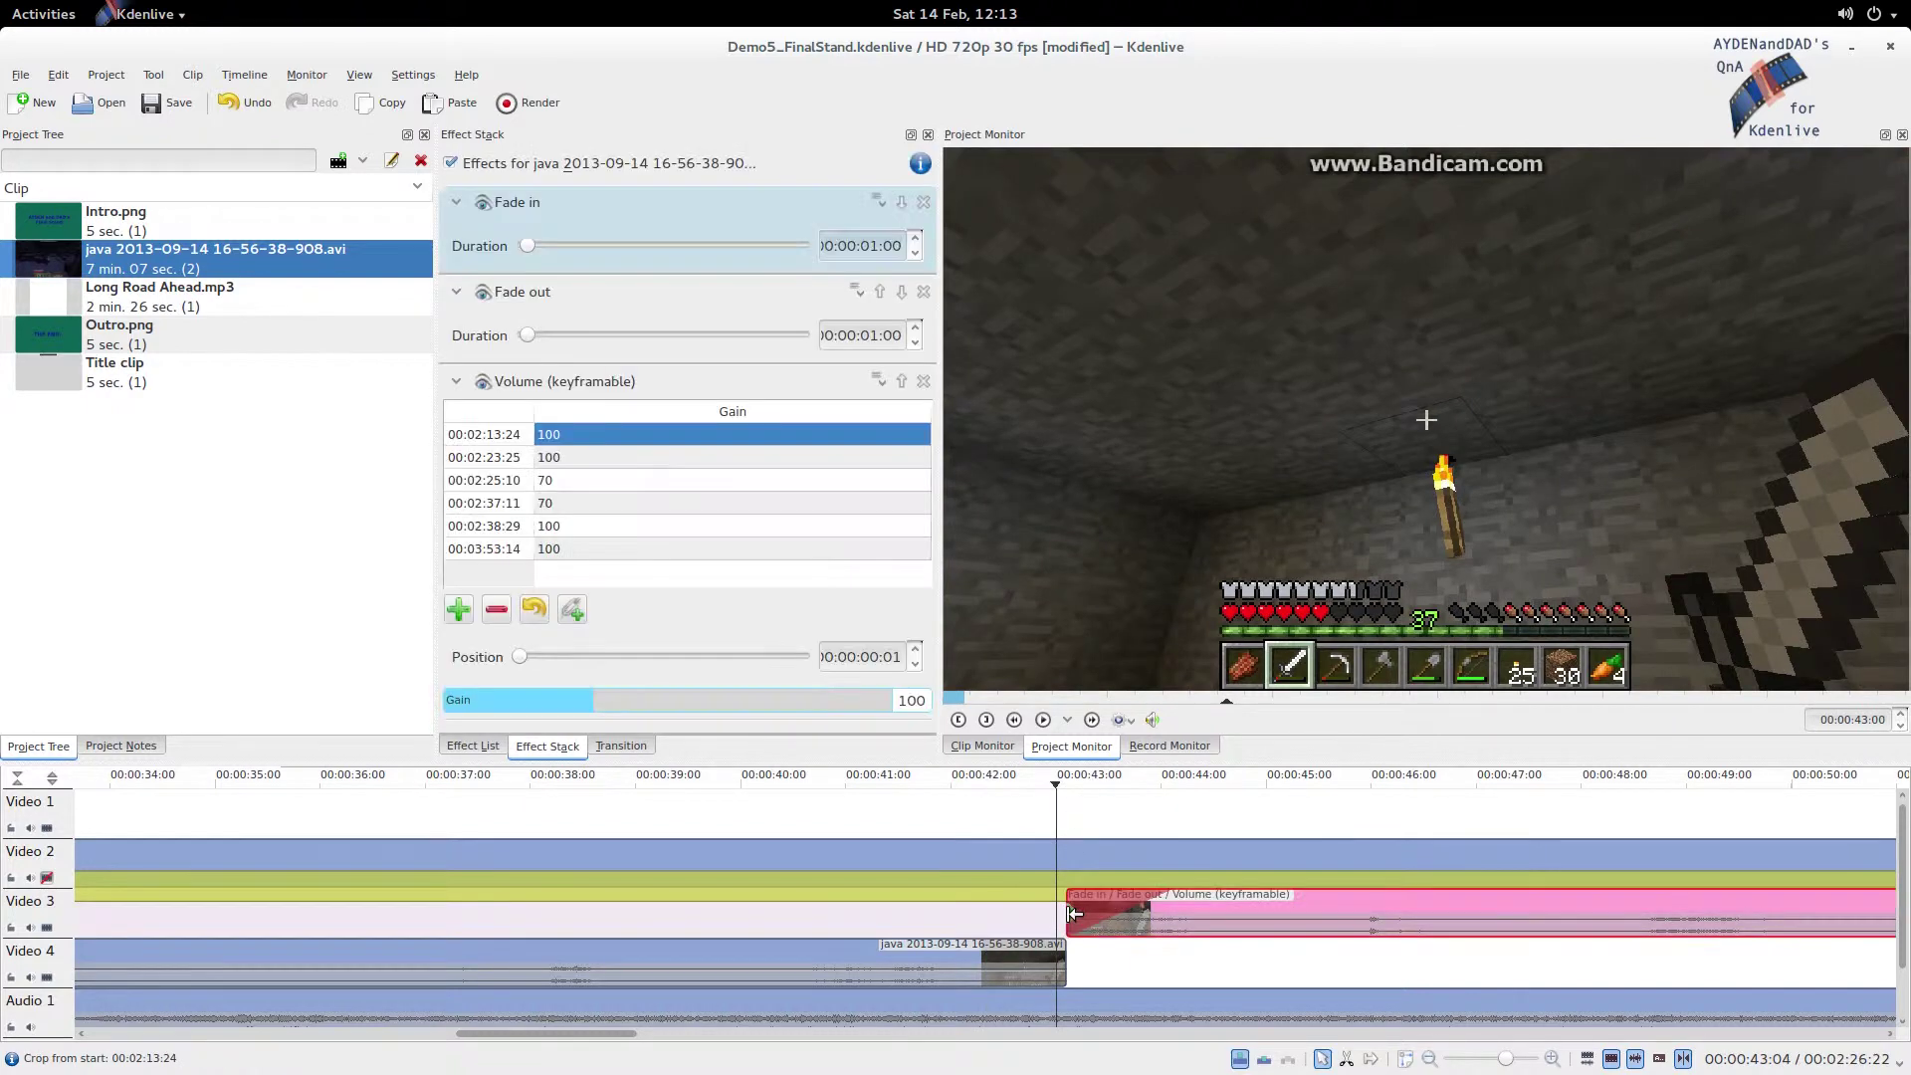
pyautogui.moveTo(1068, 913); pyautogui.dragTo(1059, 913)
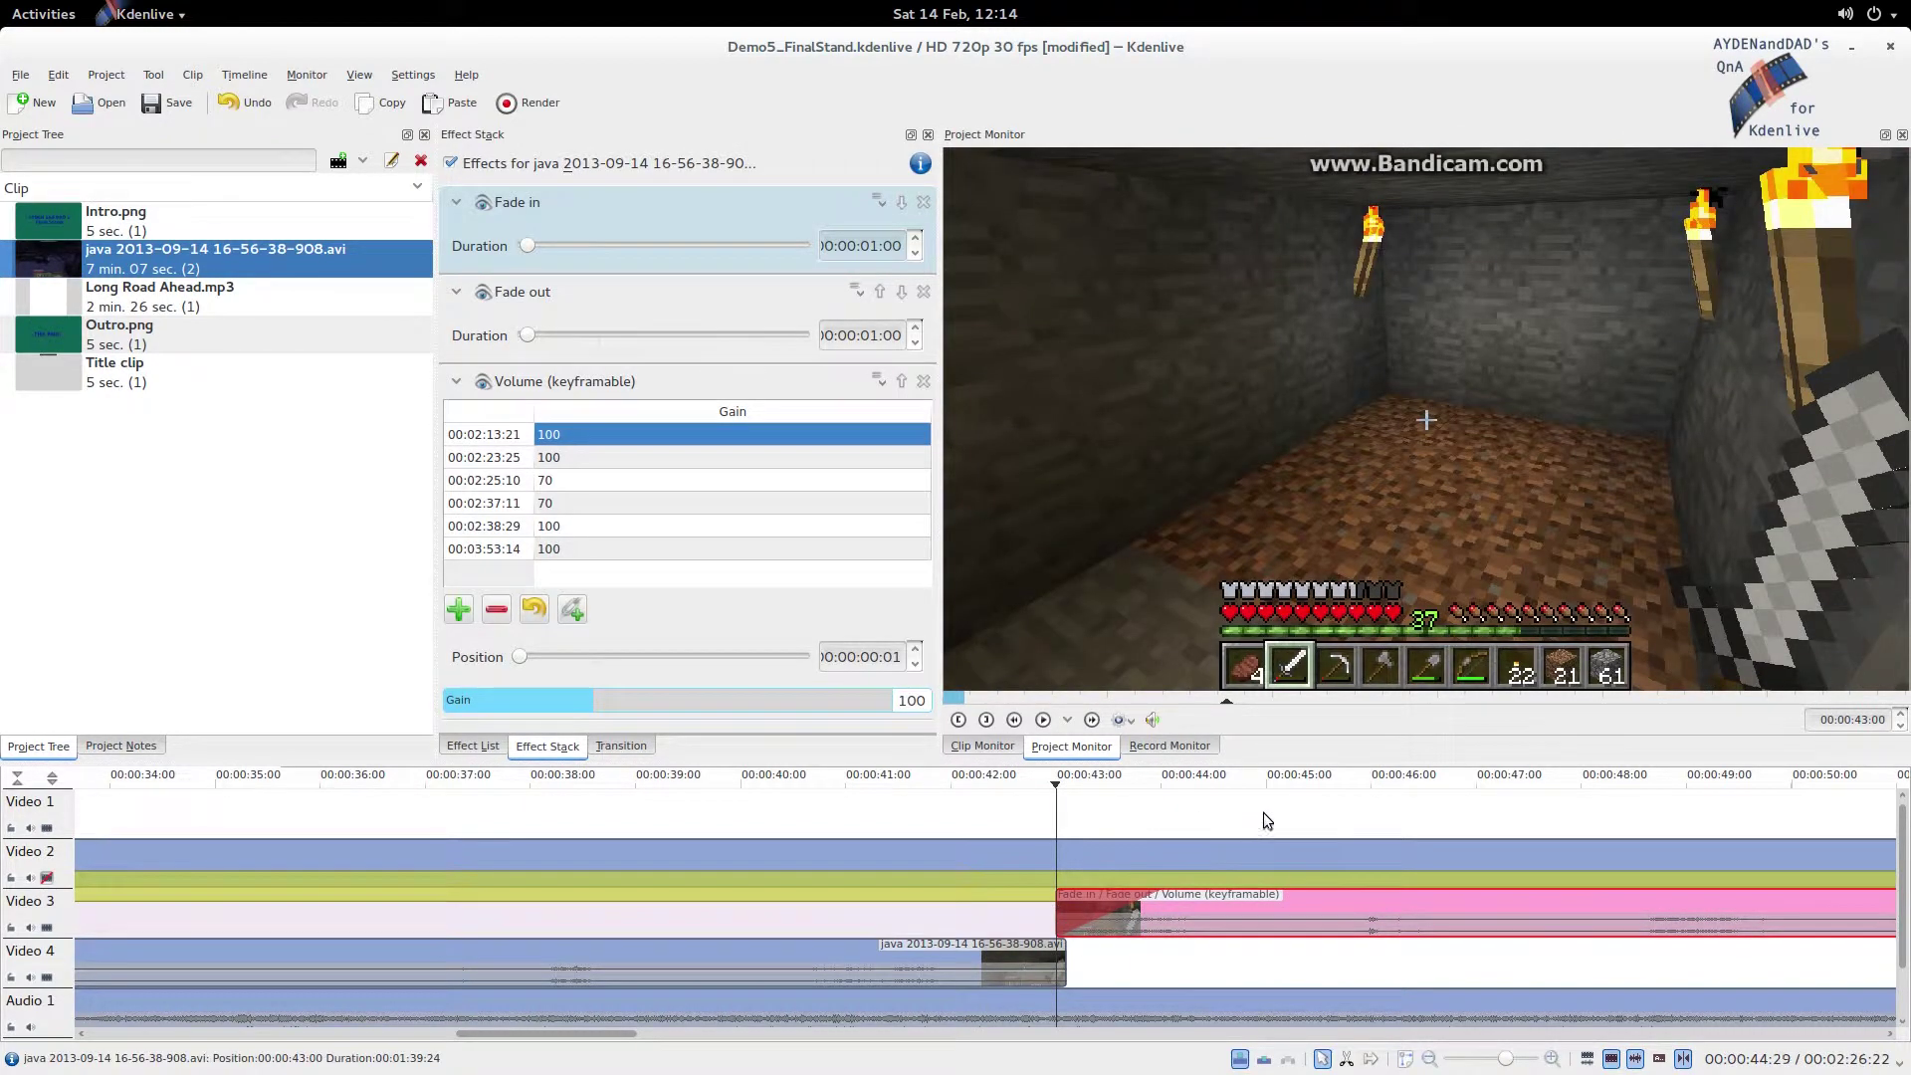
pyautogui.click(1268, 804)
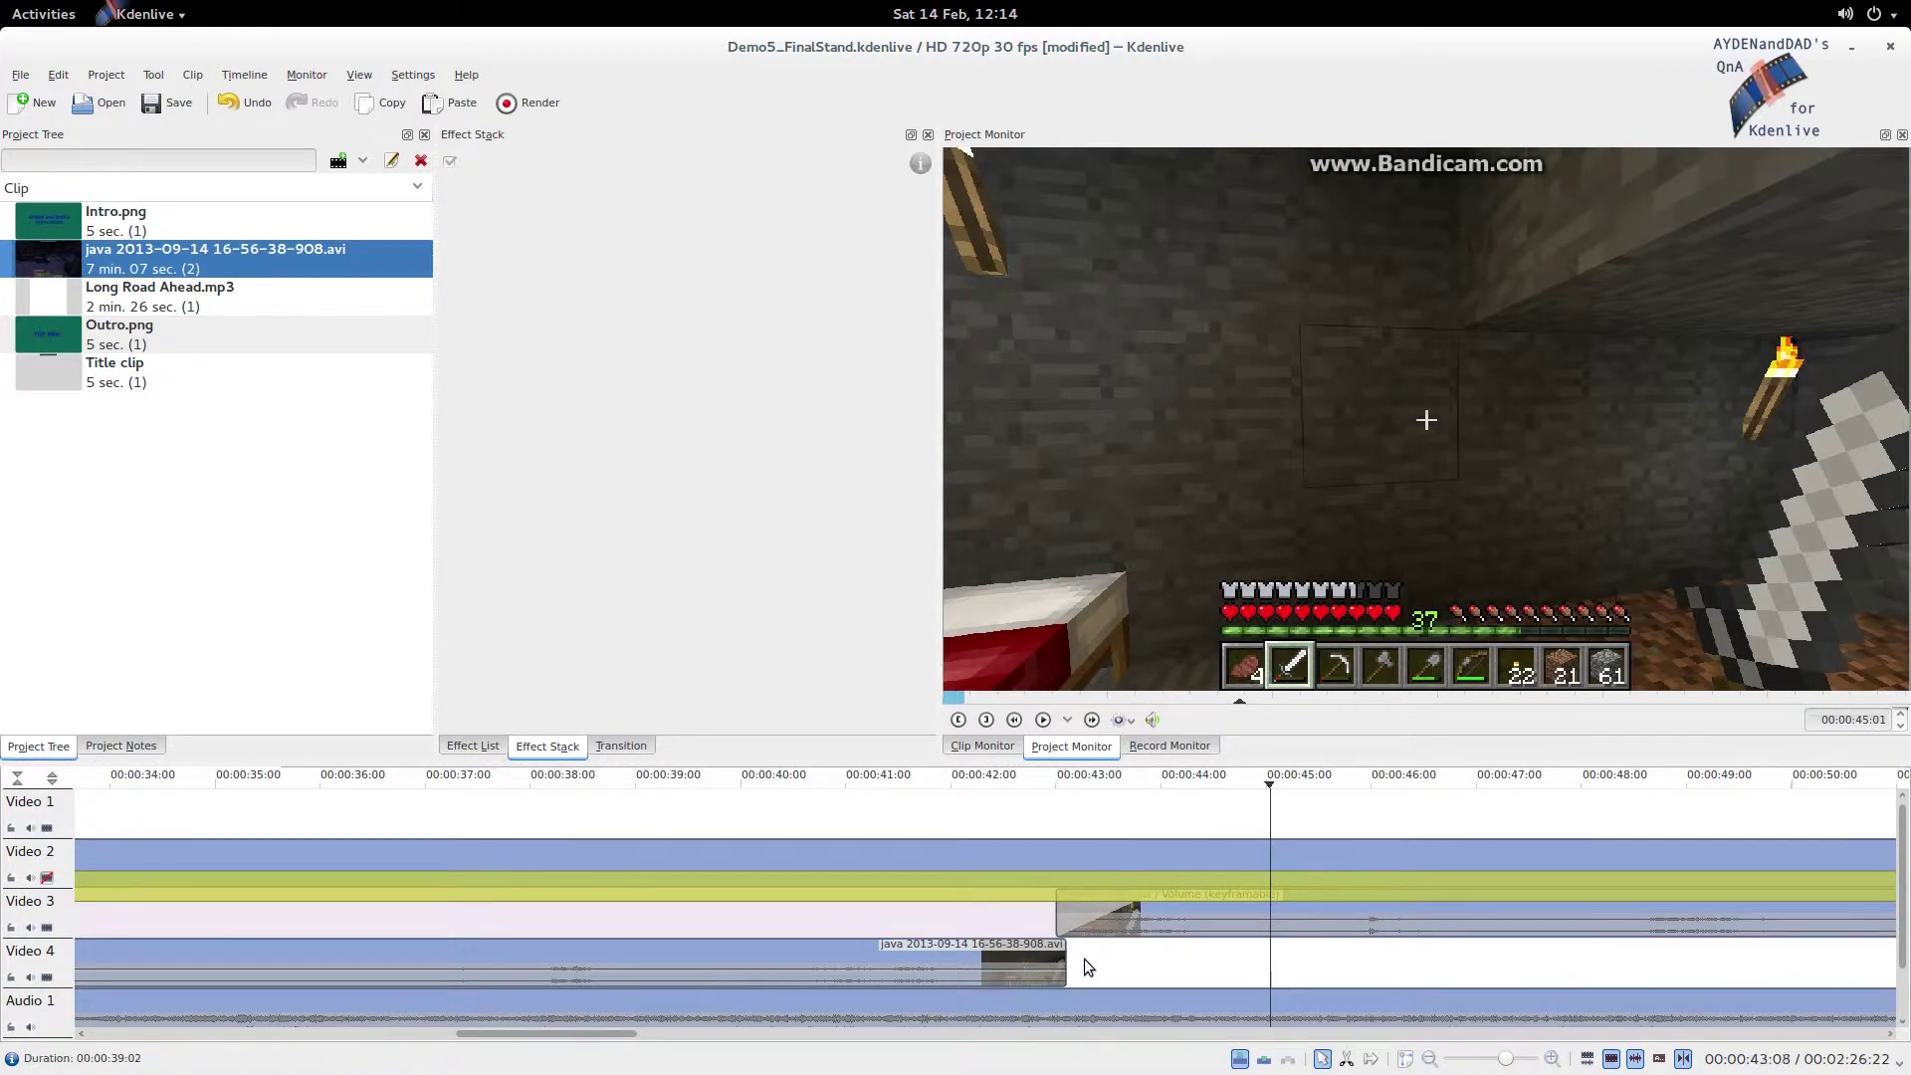
pyautogui.moveTo(1057, 960); pyautogui.dragTo(1270, 981)
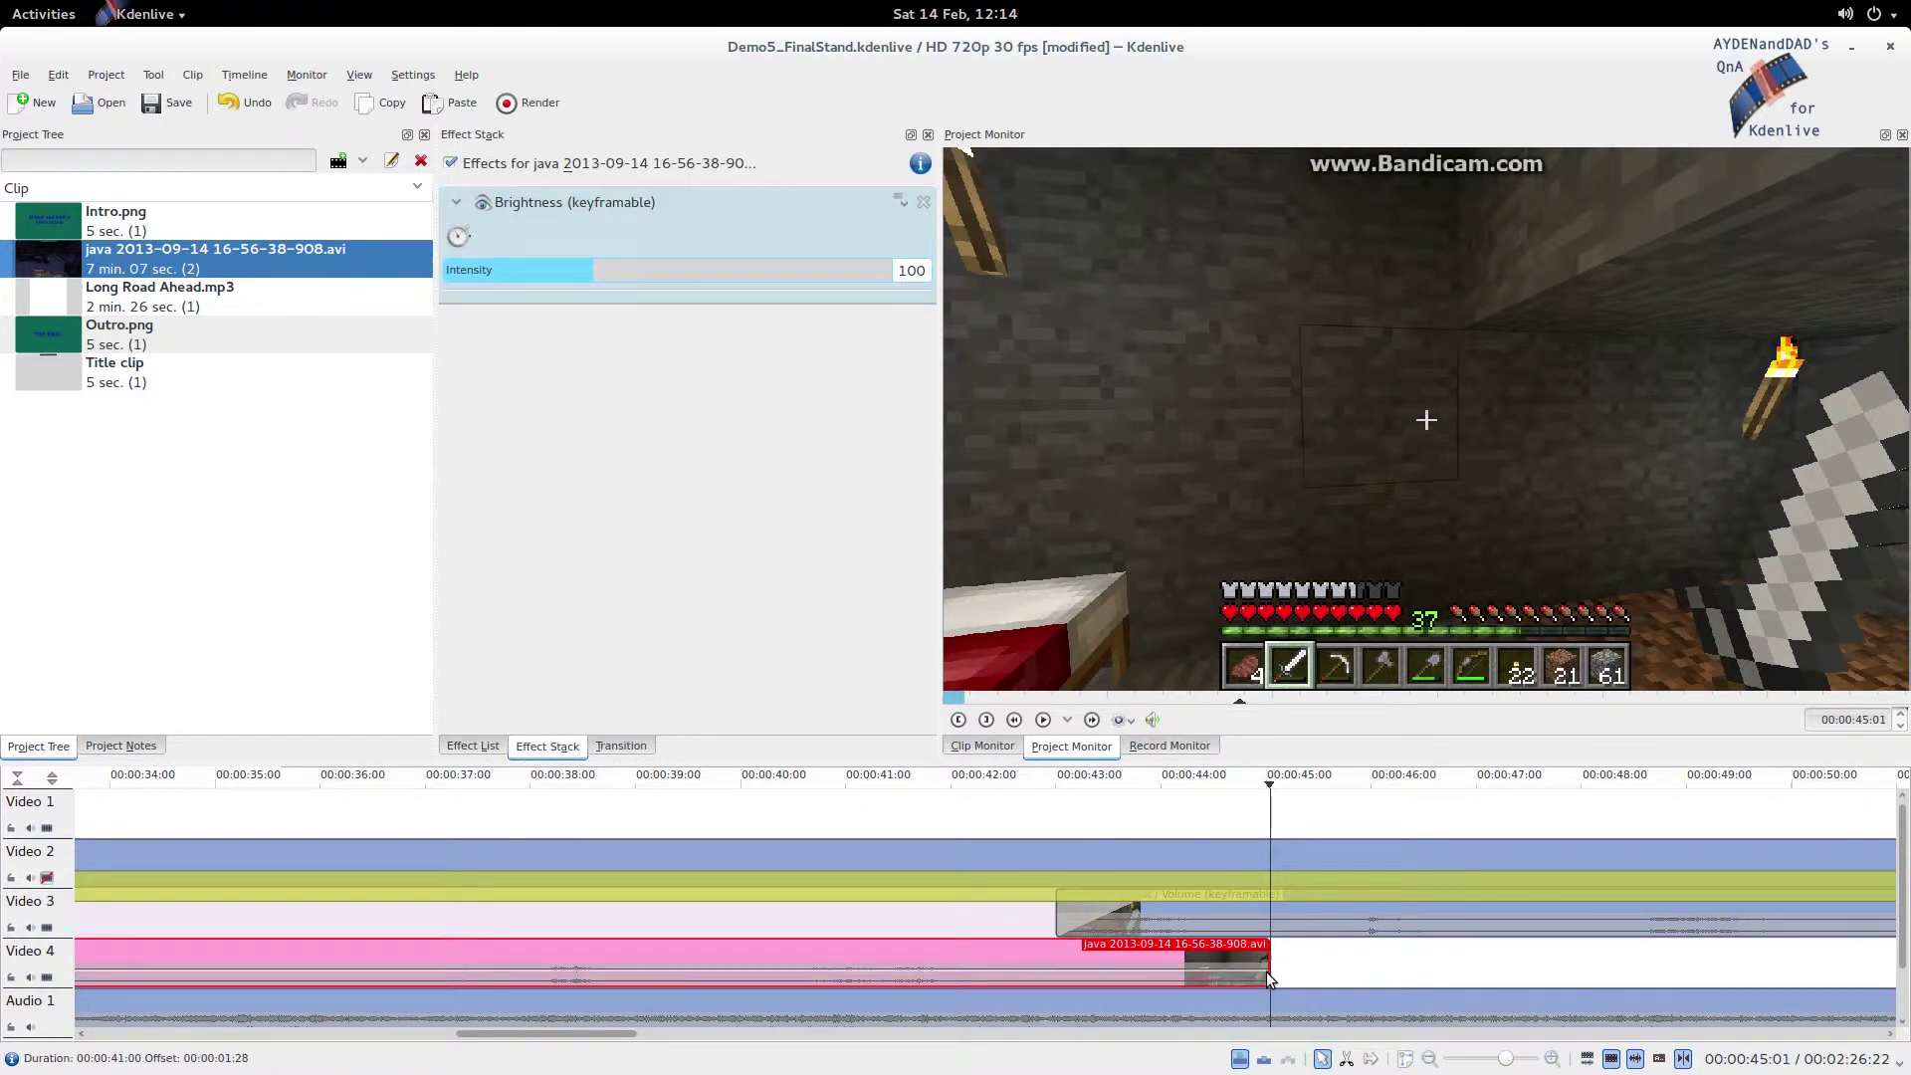
# Place a Dissolve transition across the Video 3/Video 4 overlap, about 00:00:43 to 00:00:45.
pyautogui.click(1059, 935)
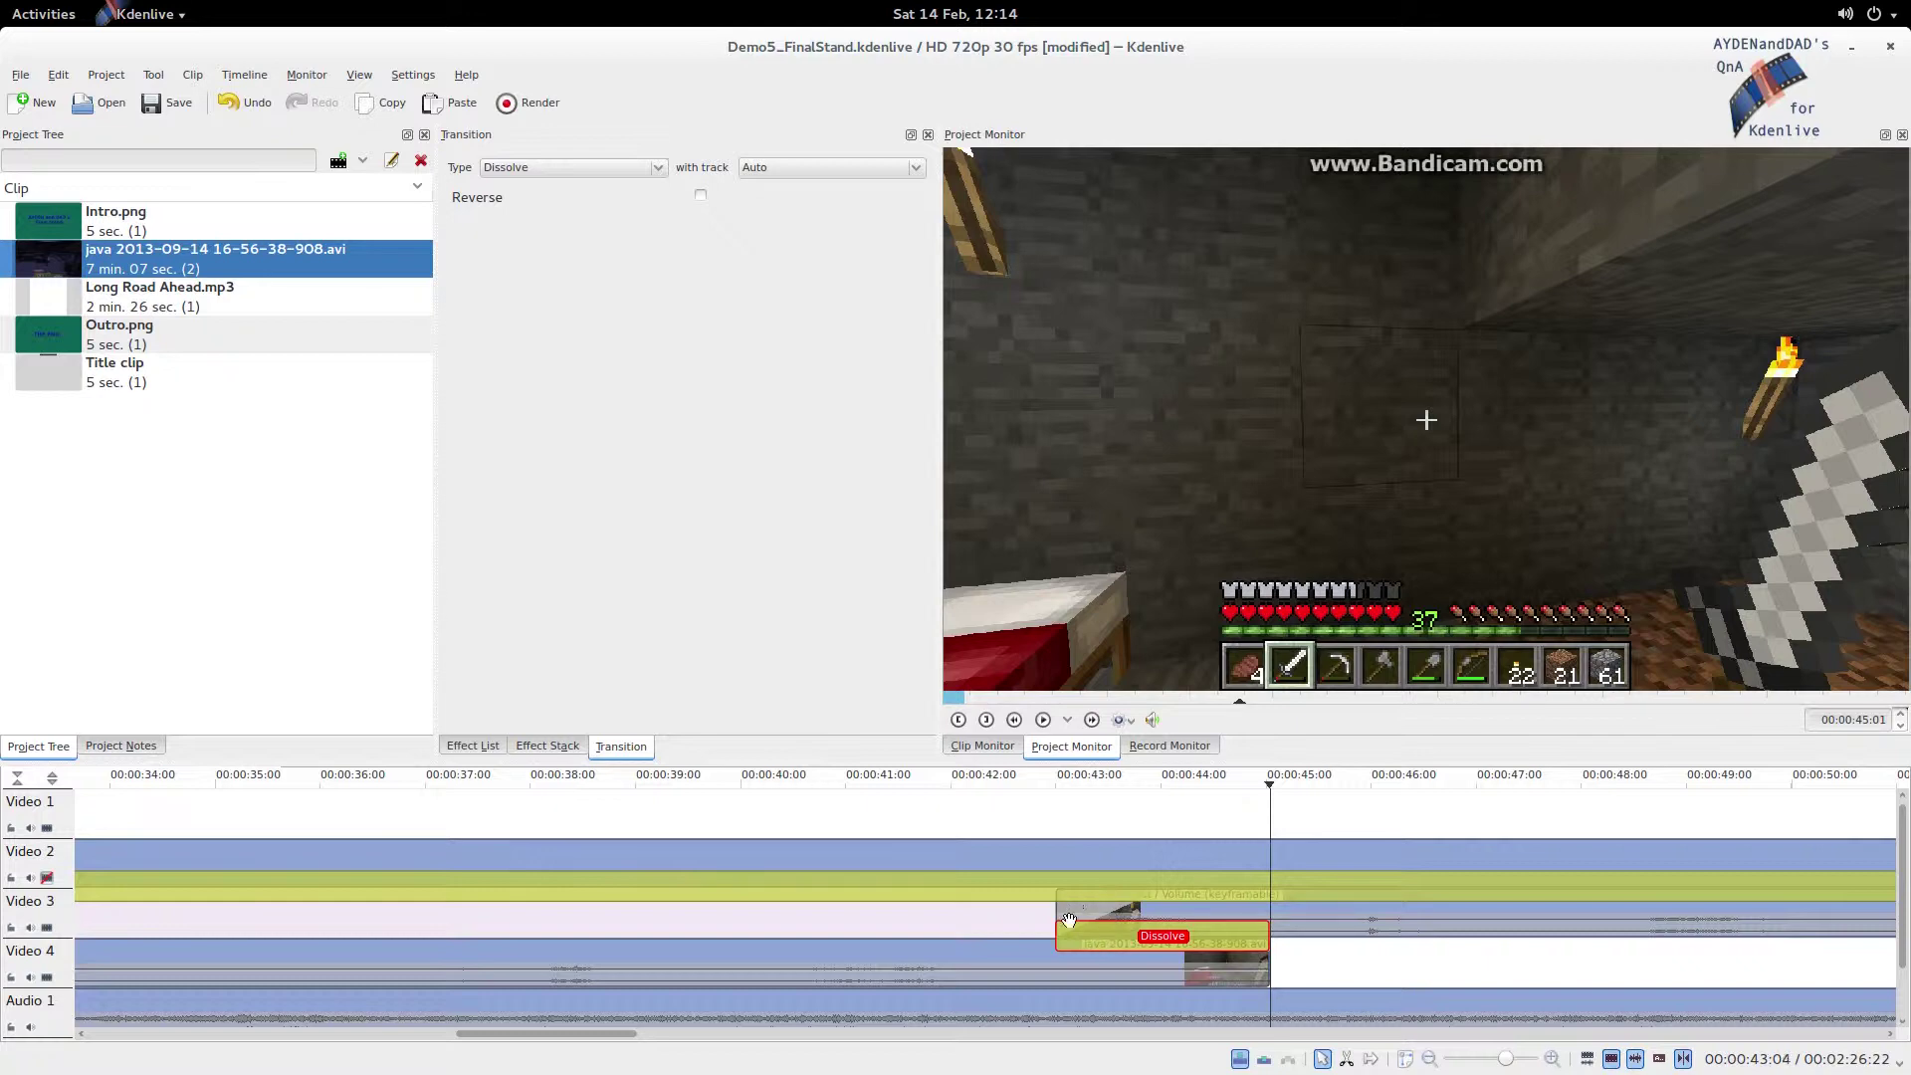
pyautogui.click(1065, 912)
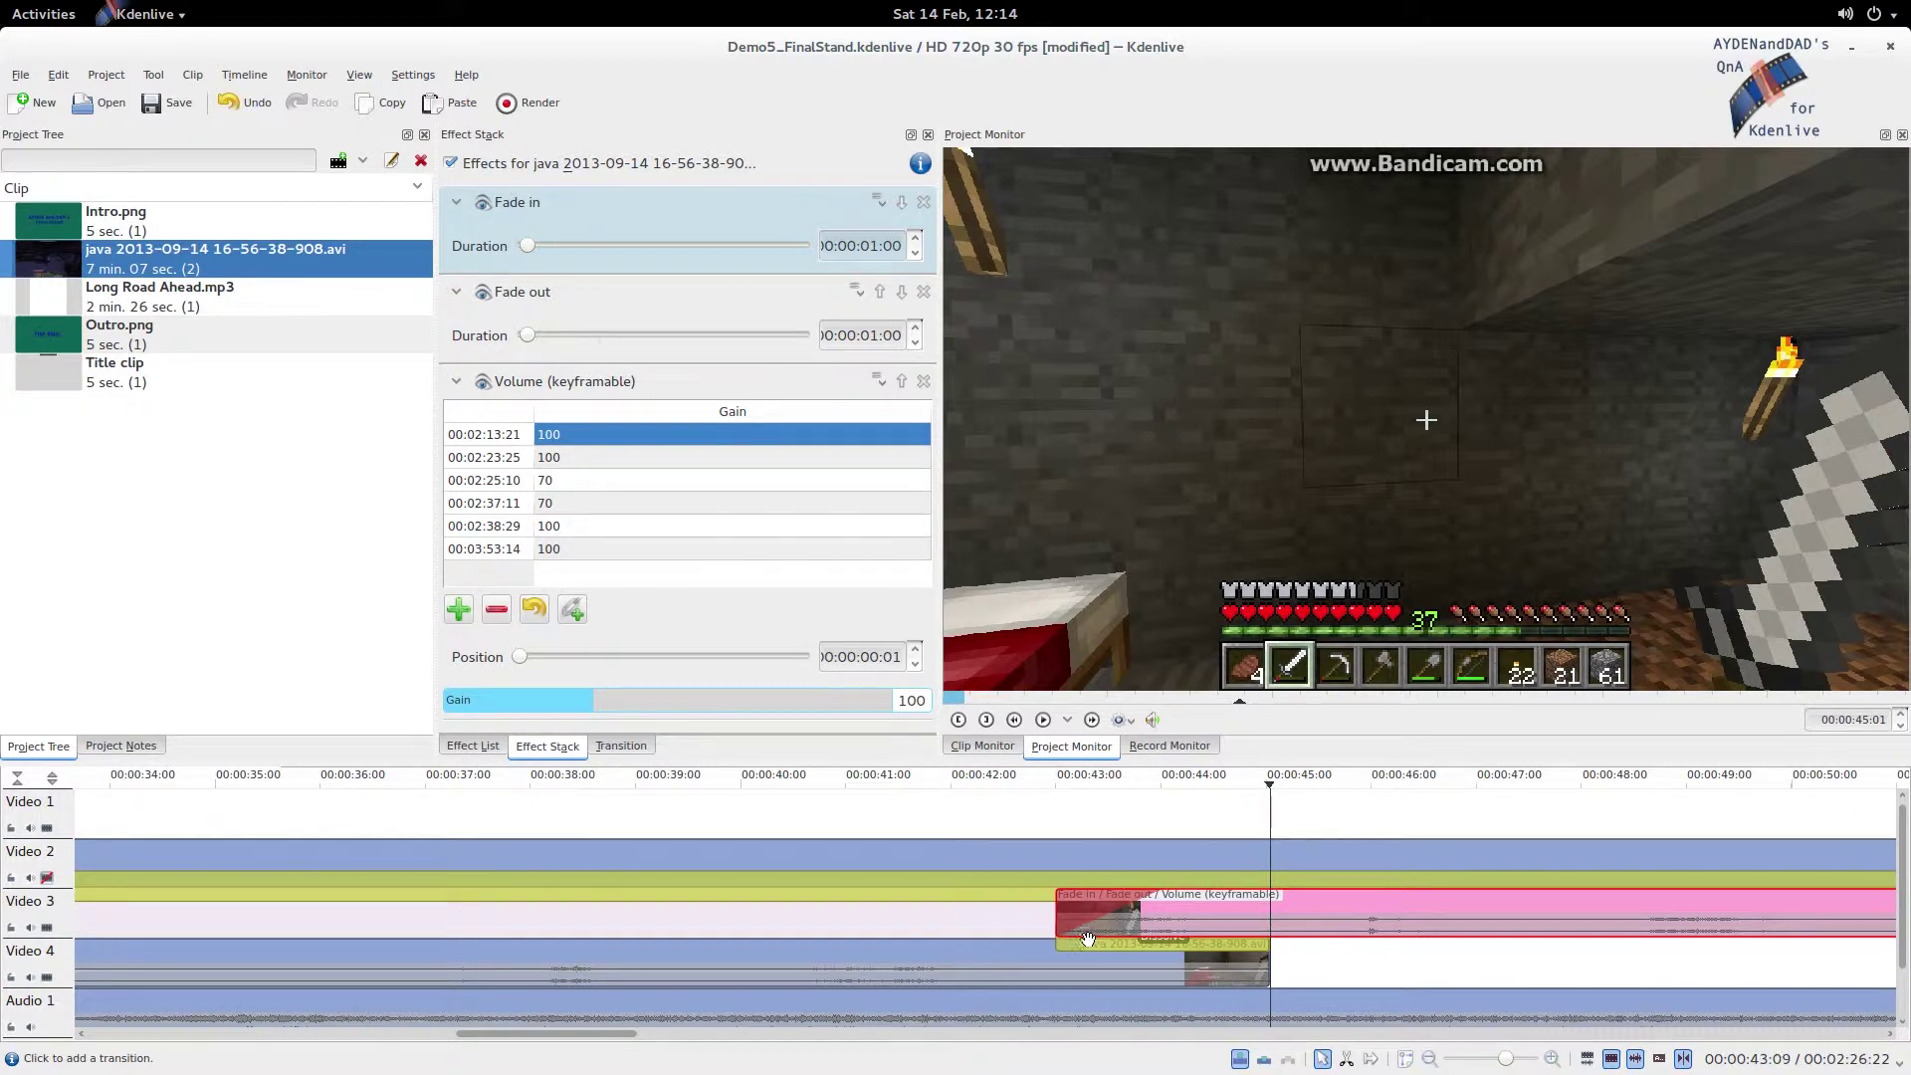
pyautogui.click(1090, 939)
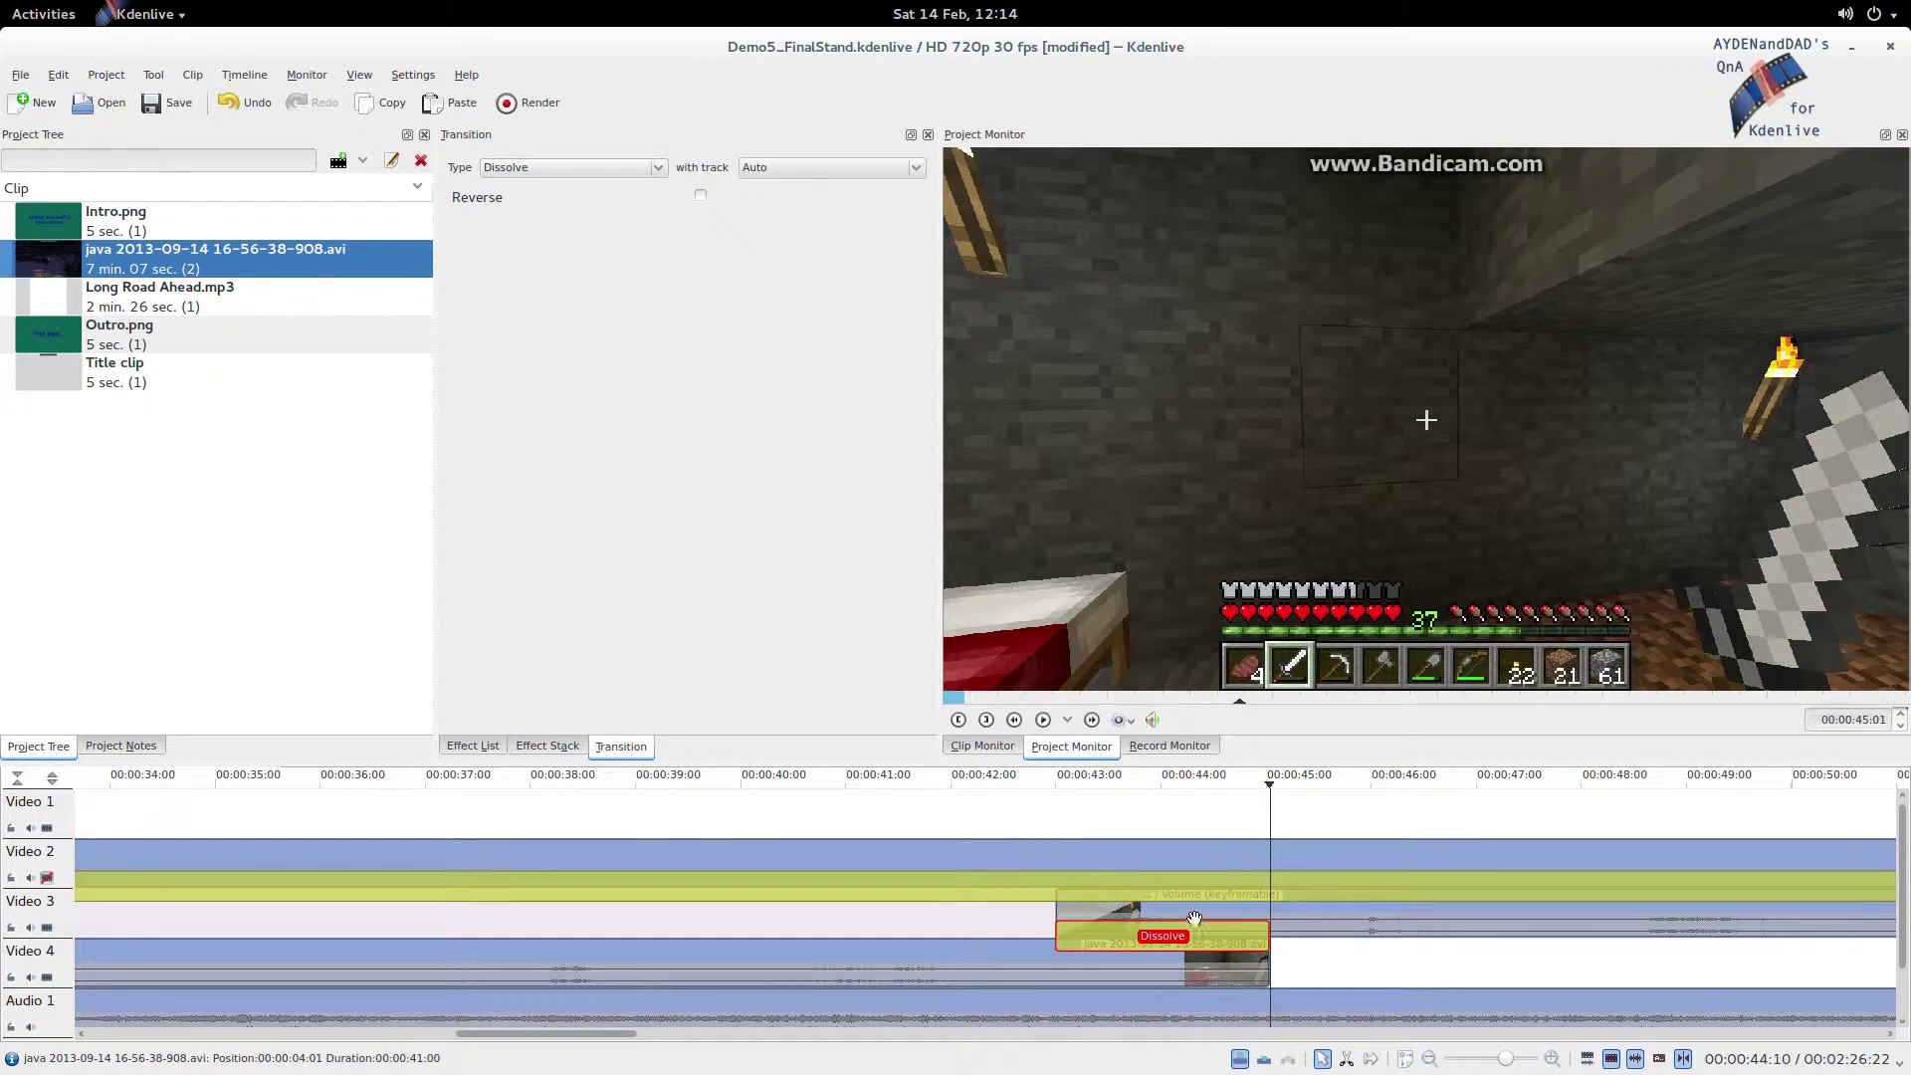
# Change the Video 3 clip's Fade in duration to 00:00:02:00.
pyautogui.click(1307, 919)
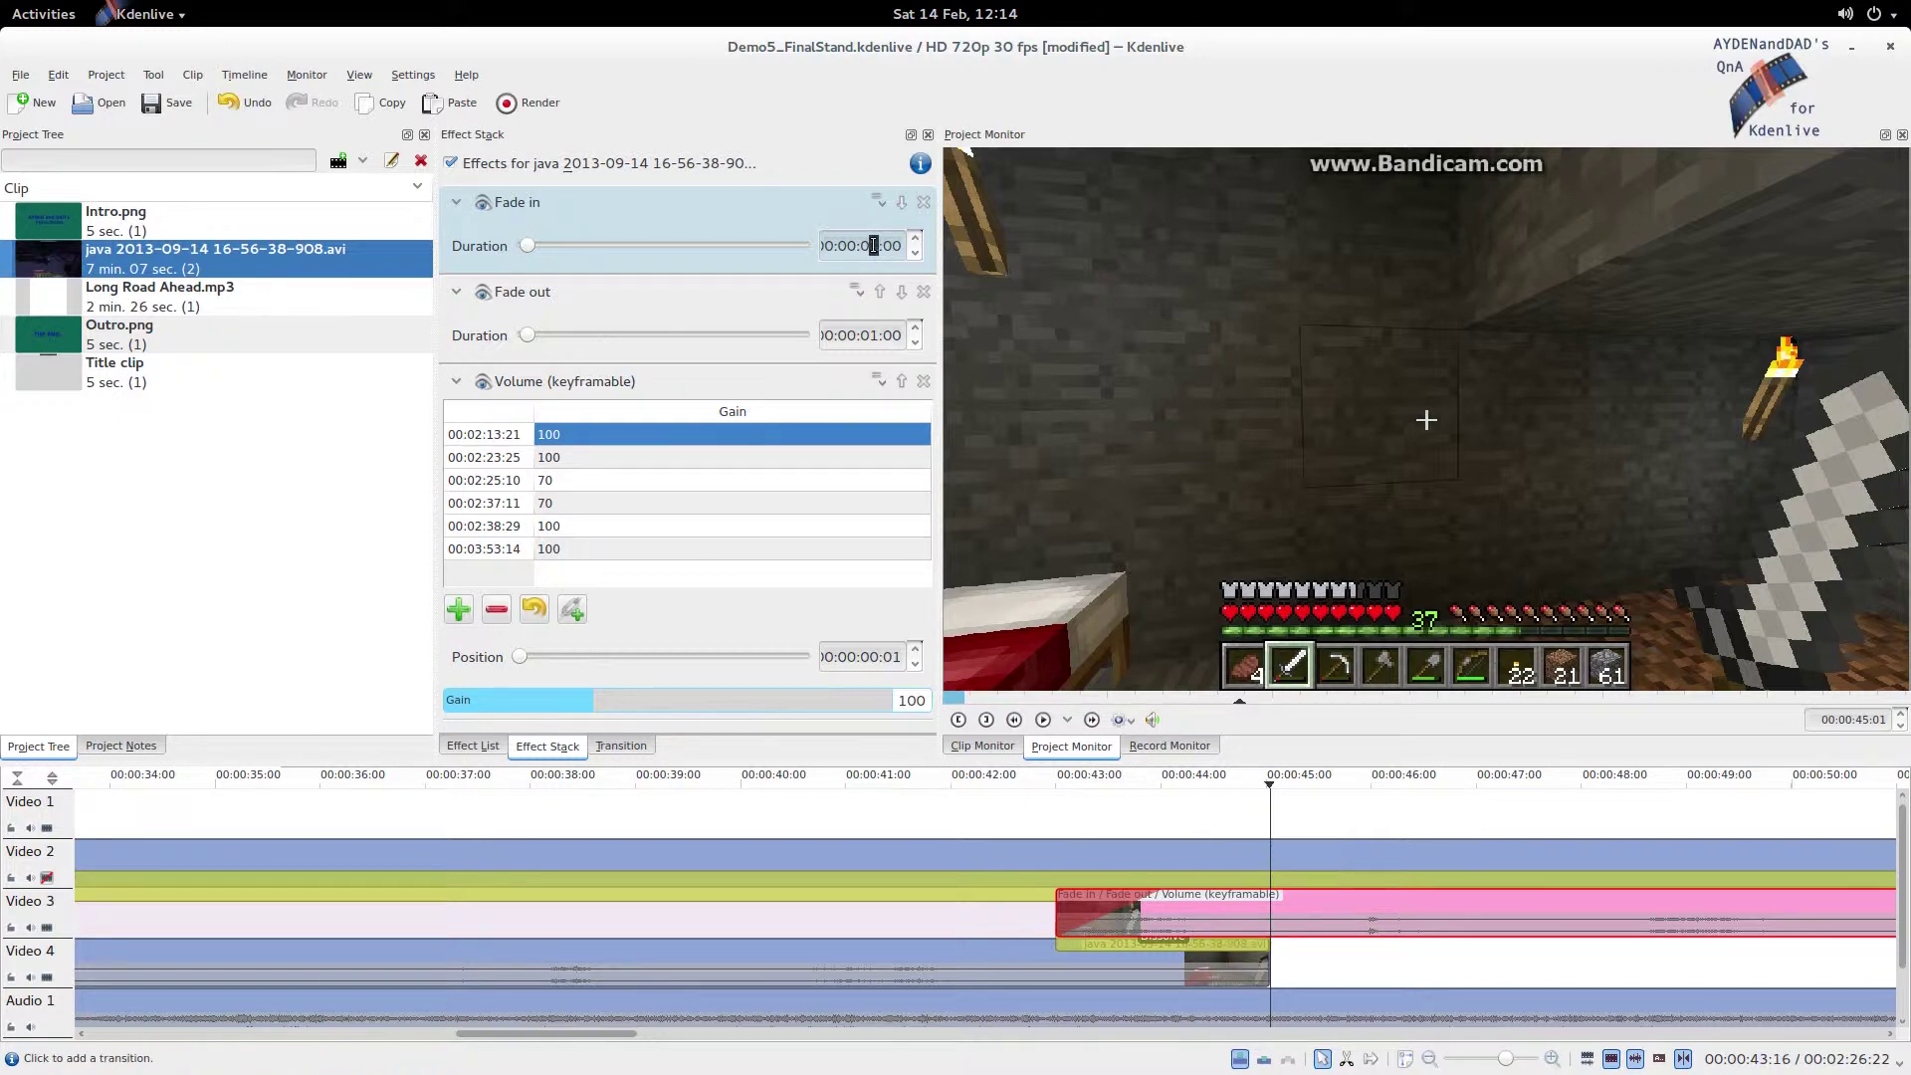
pyautogui.write('2')
pyautogui.click(1091, 967)
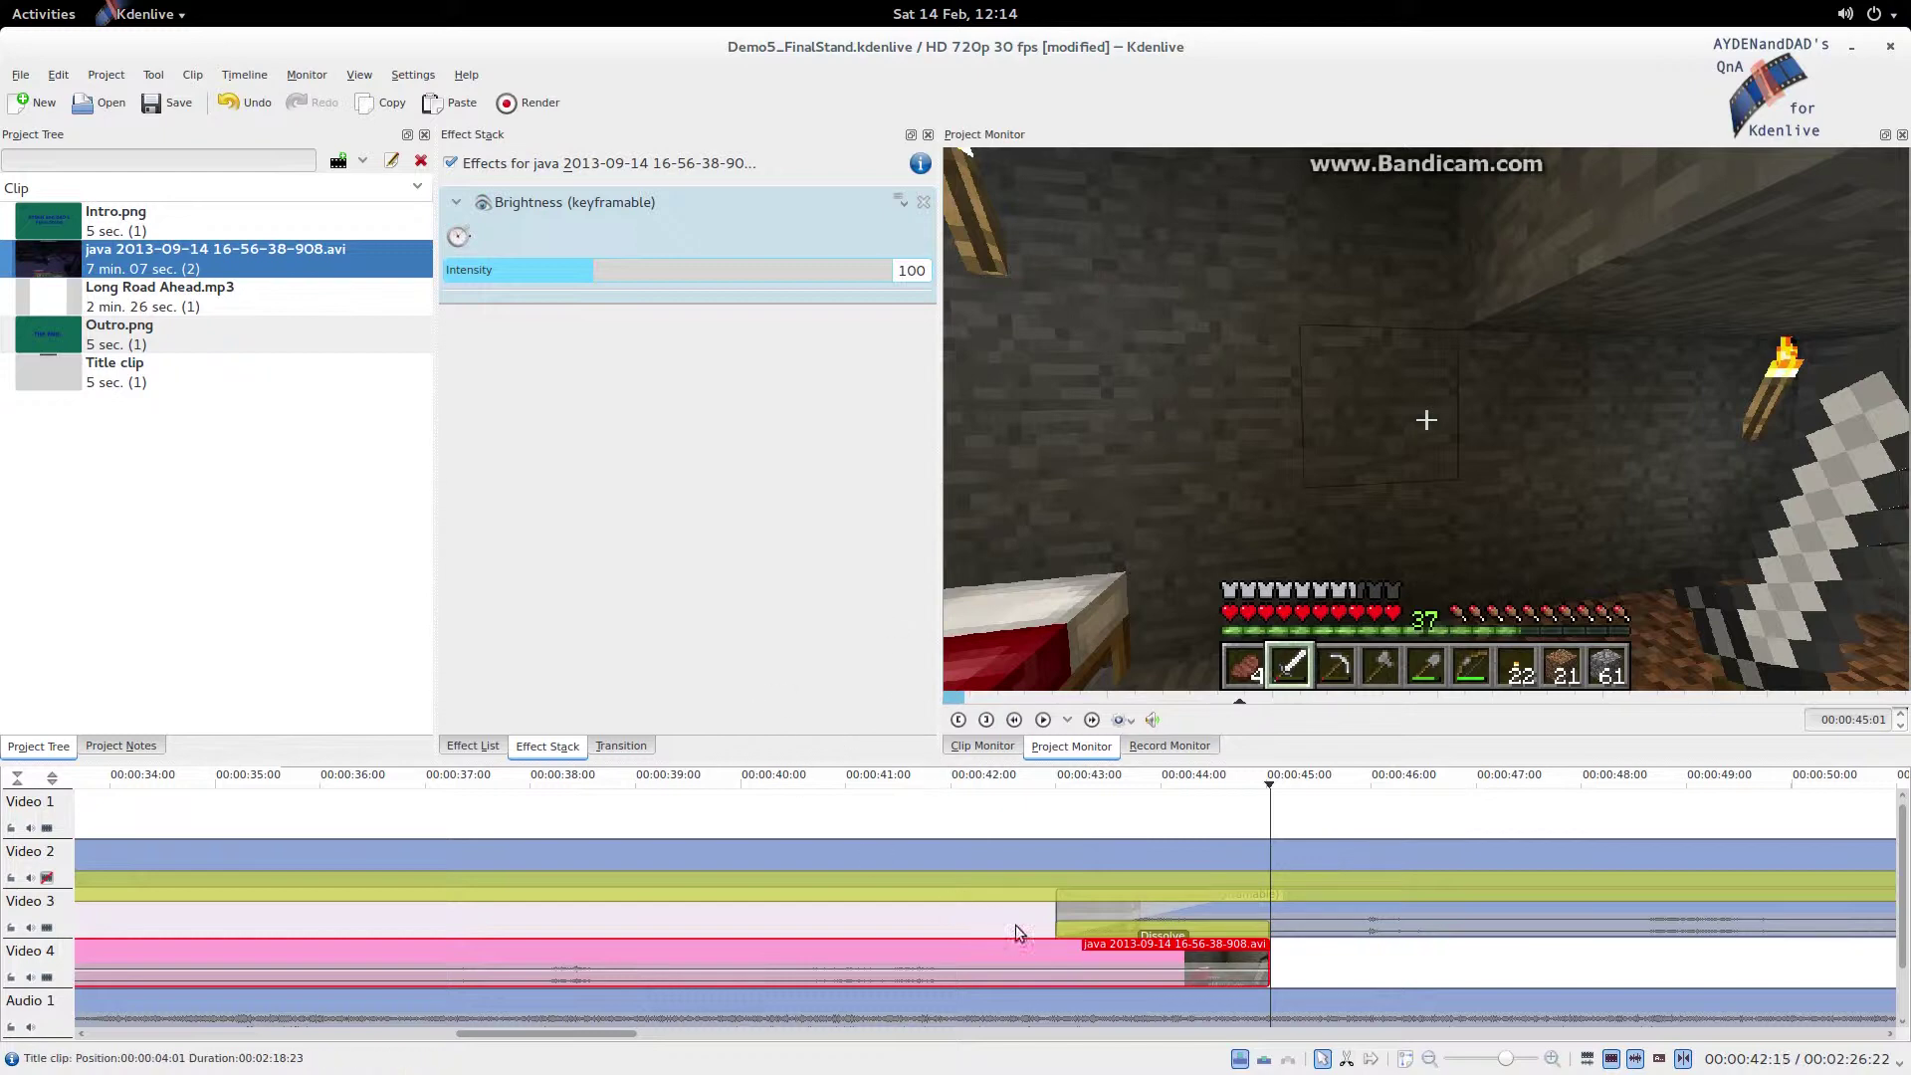
pyautogui.click(474, 744)
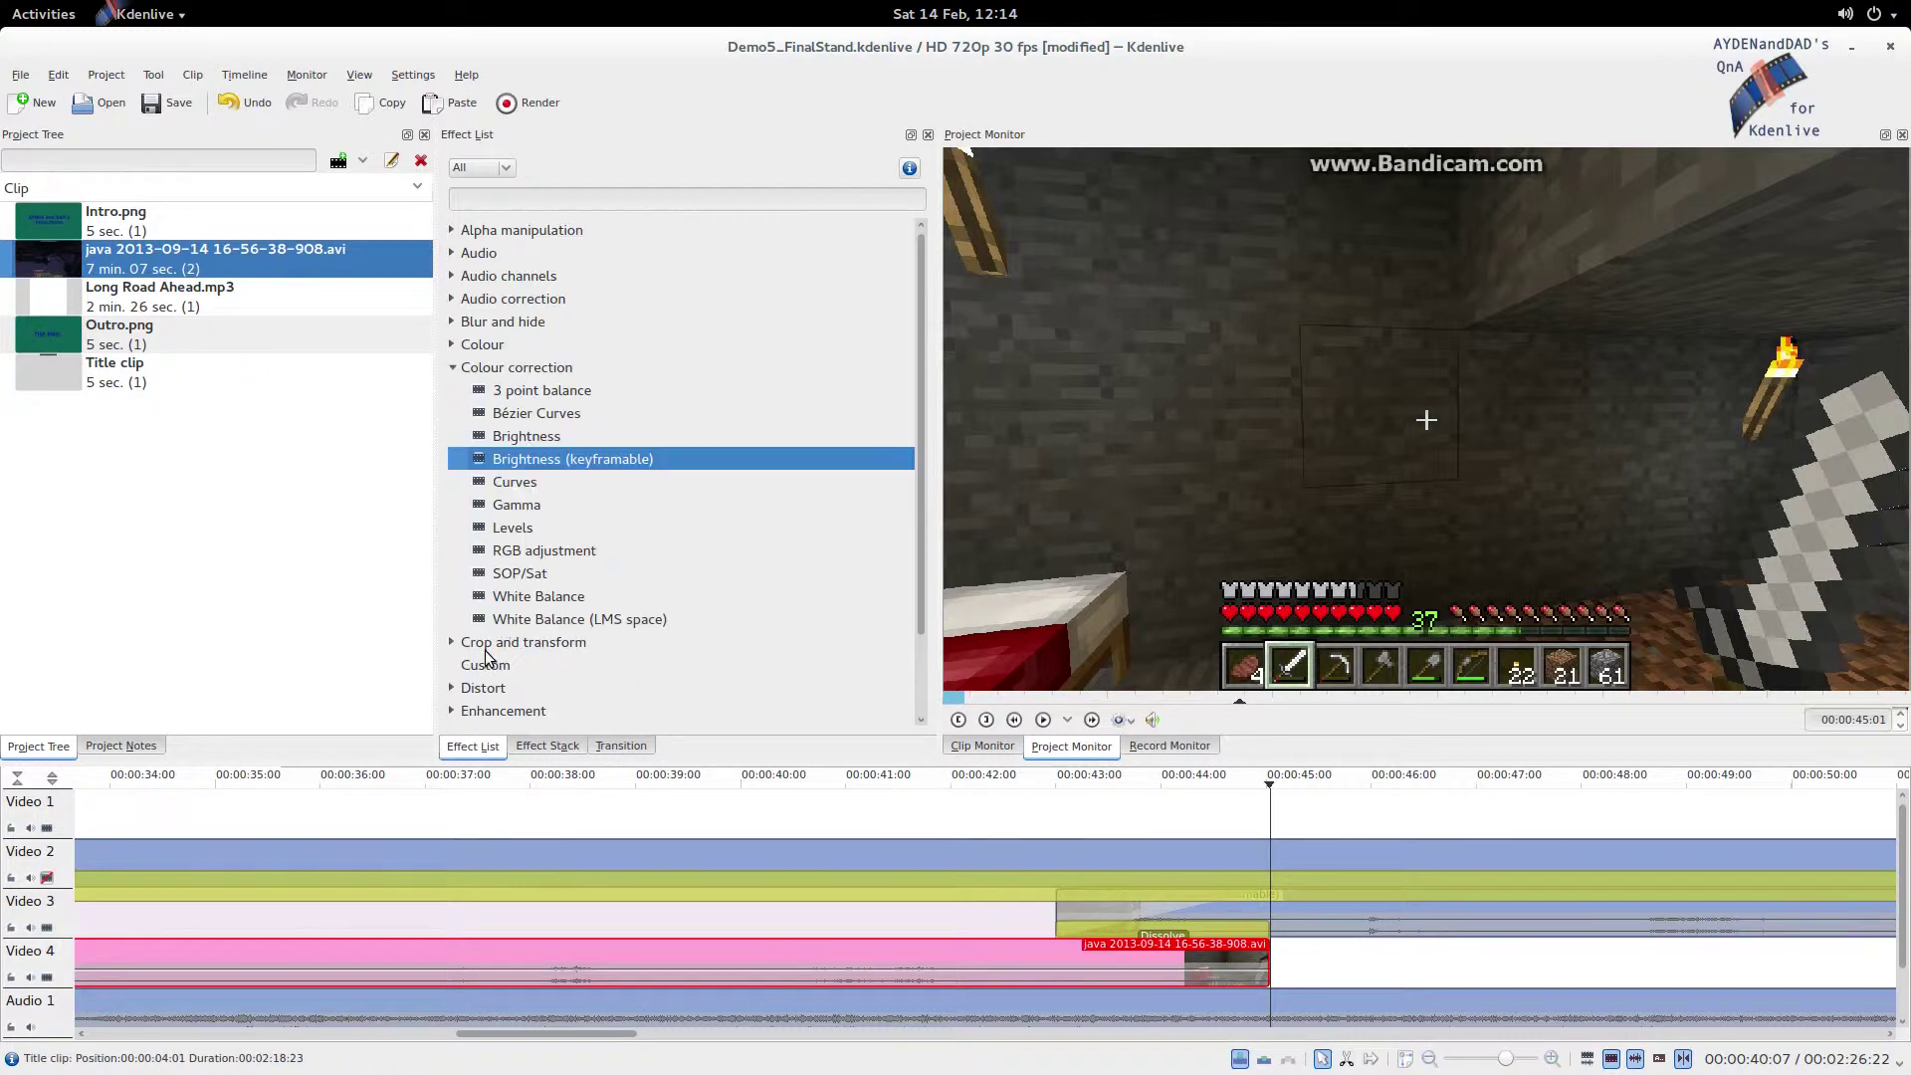
# Add a Fade in effect to the Video 4 clip with a 00:00:01:00 duration.
pyautogui.click(452, 368)
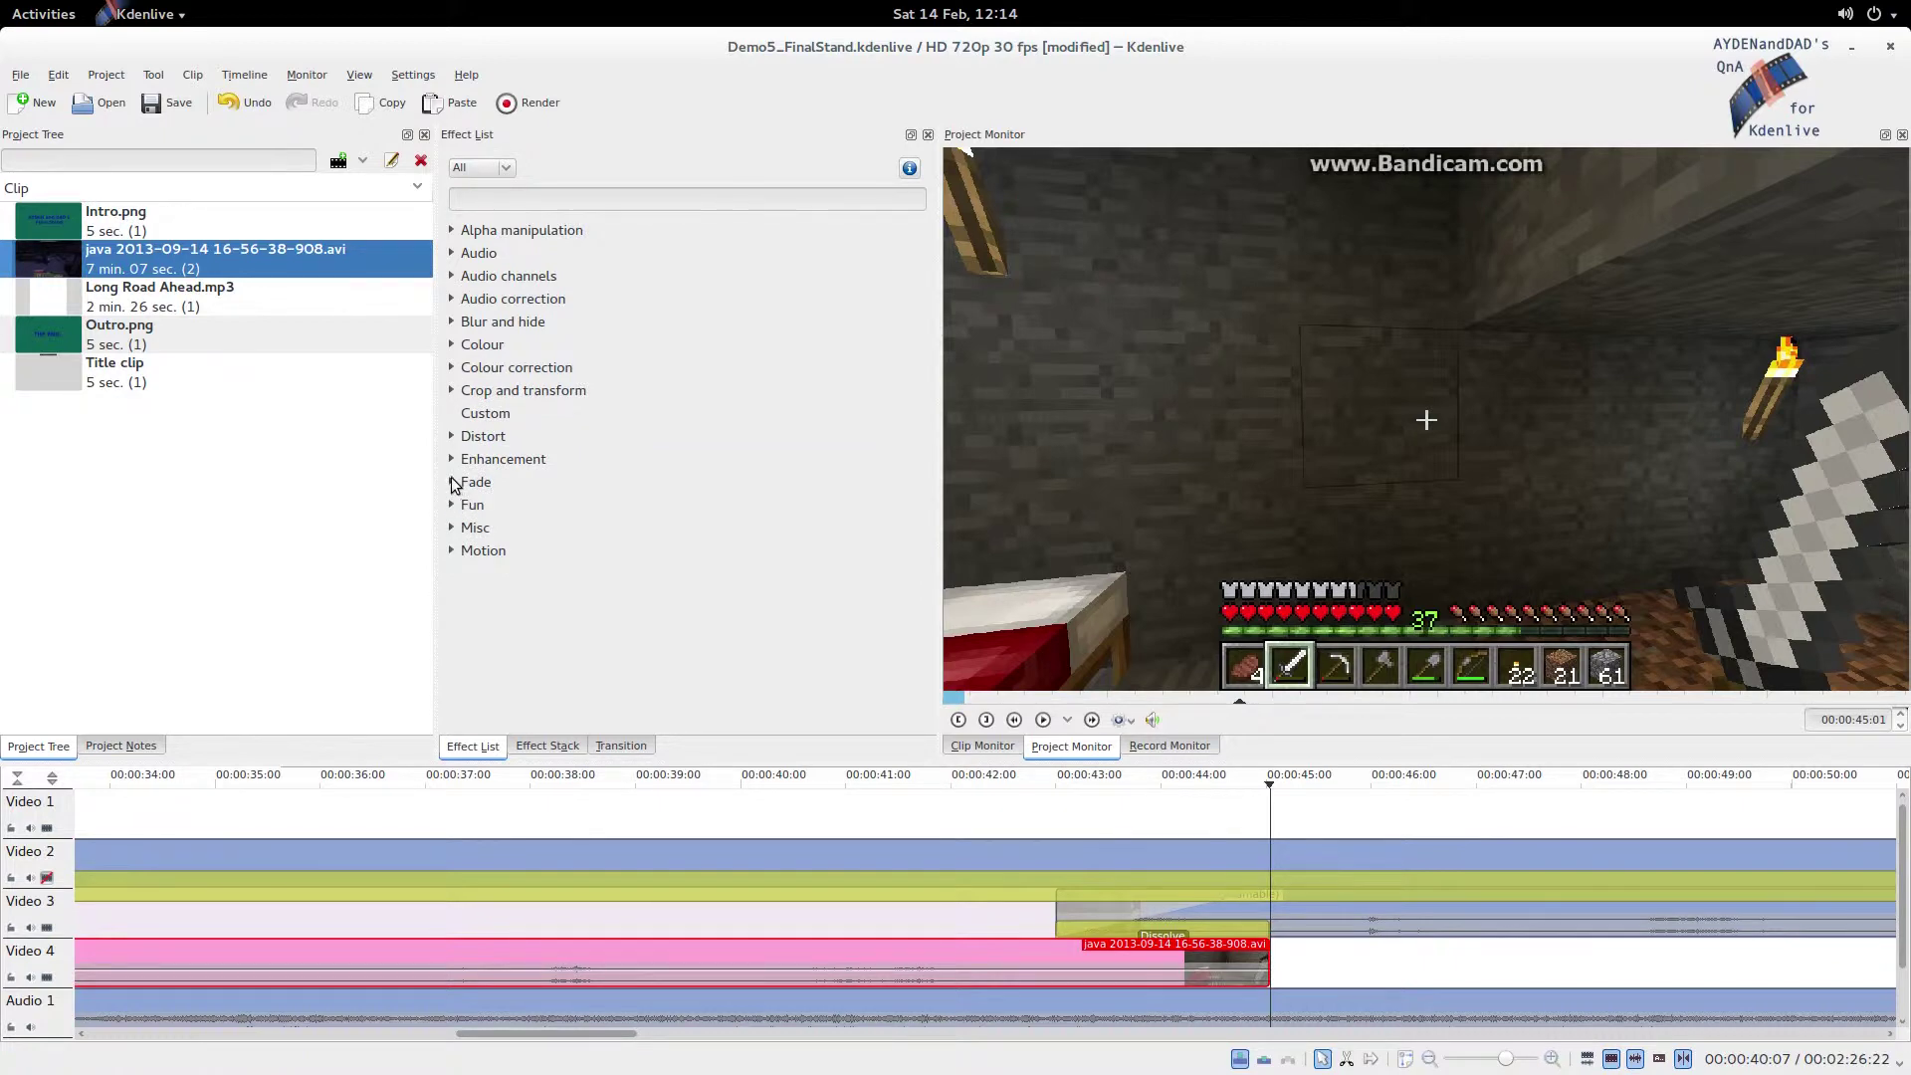
pyautogui.click(453, 482)
pyautogui.doubleClick(511, 533)
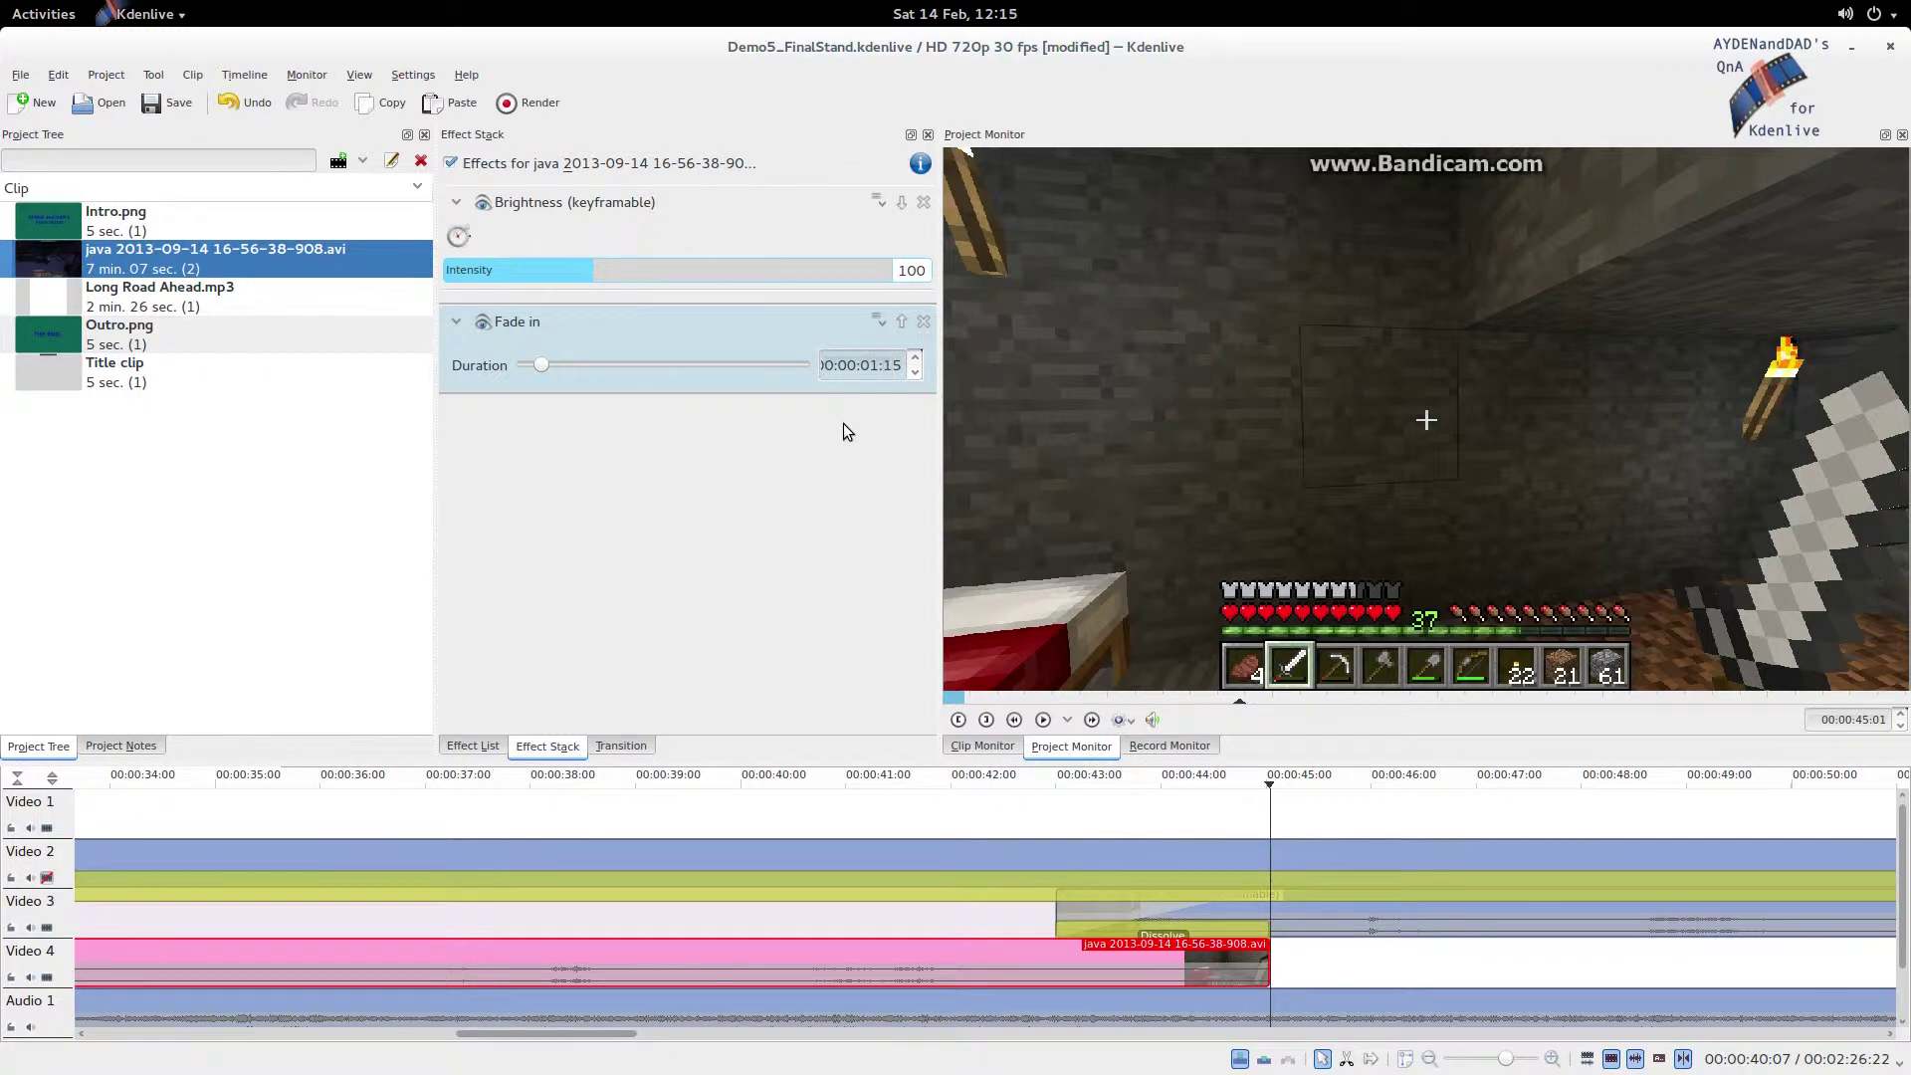
pyautogui.write('100')
# Add a Fade out effect to the Video 4 clip set to 00:00:02:00.
pyautogui.click(475, 746)
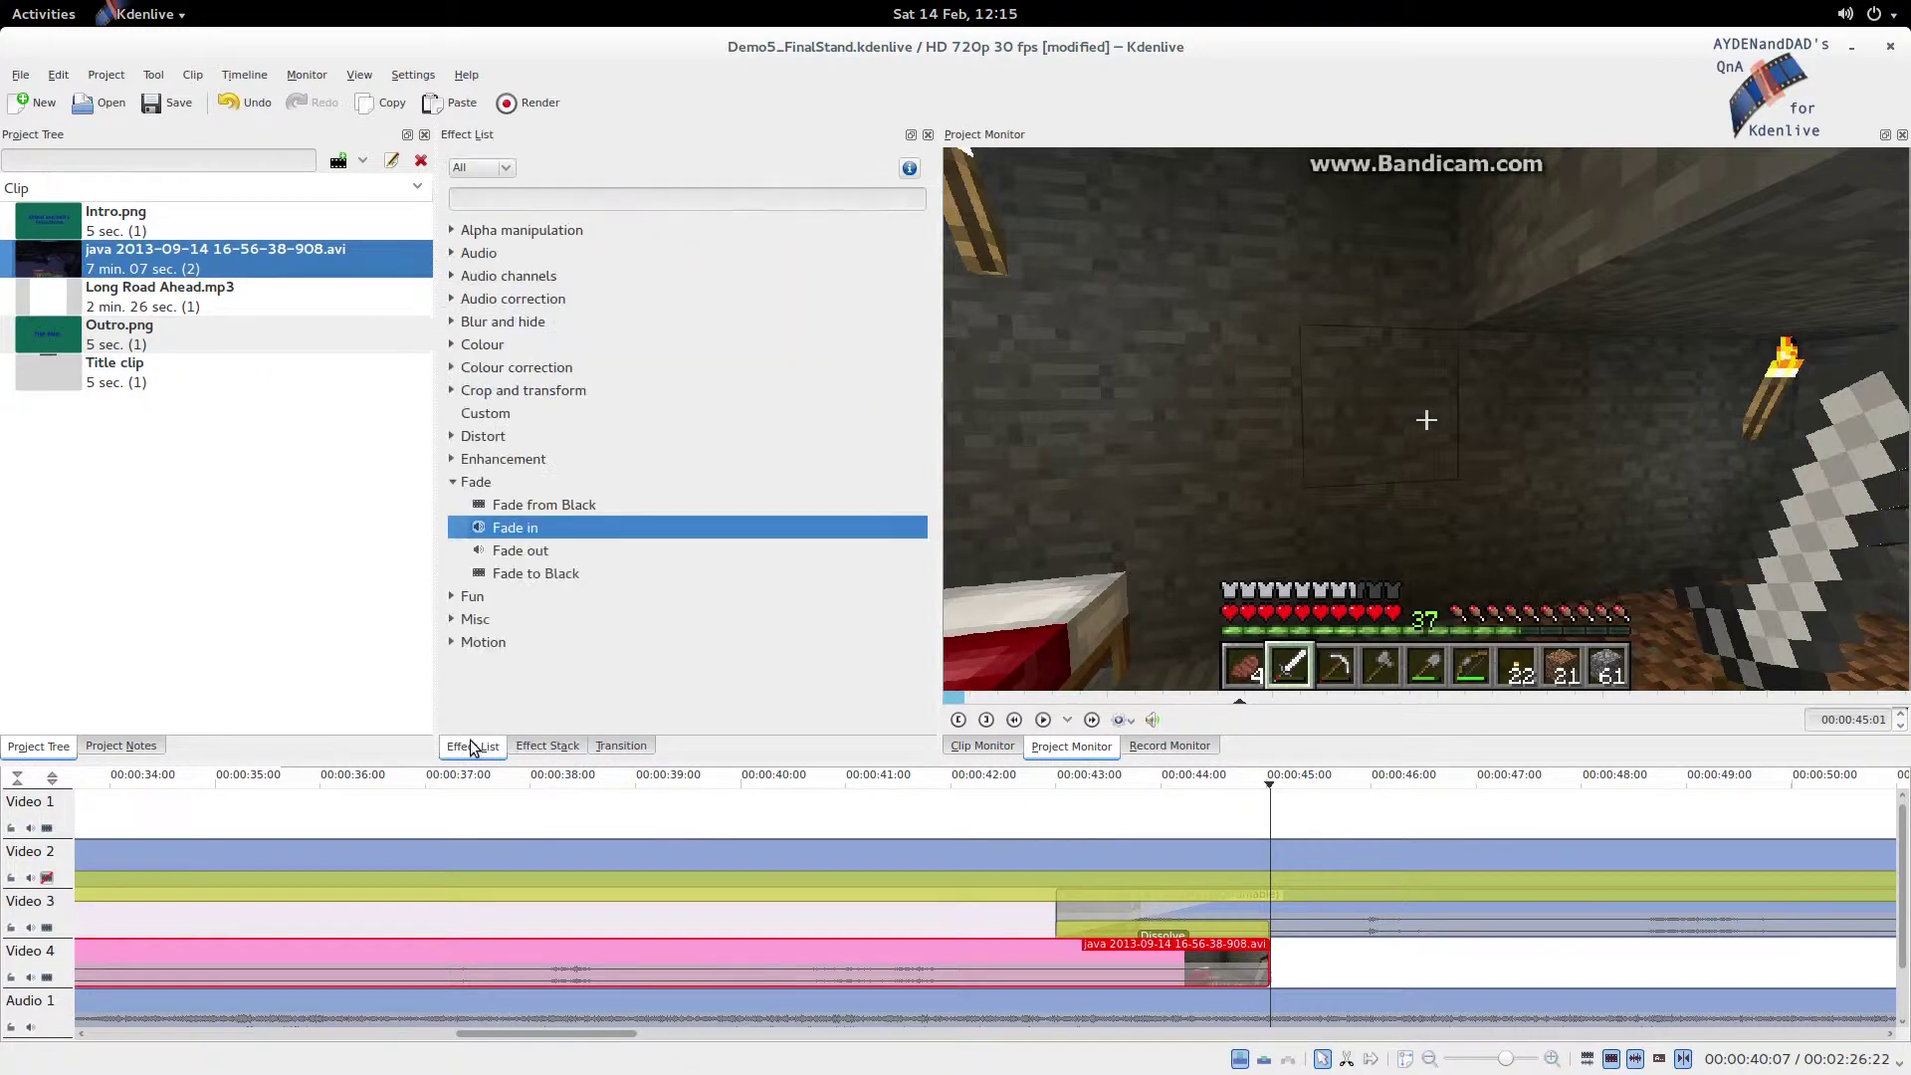
pyautogui.doubleClick(517, 547)
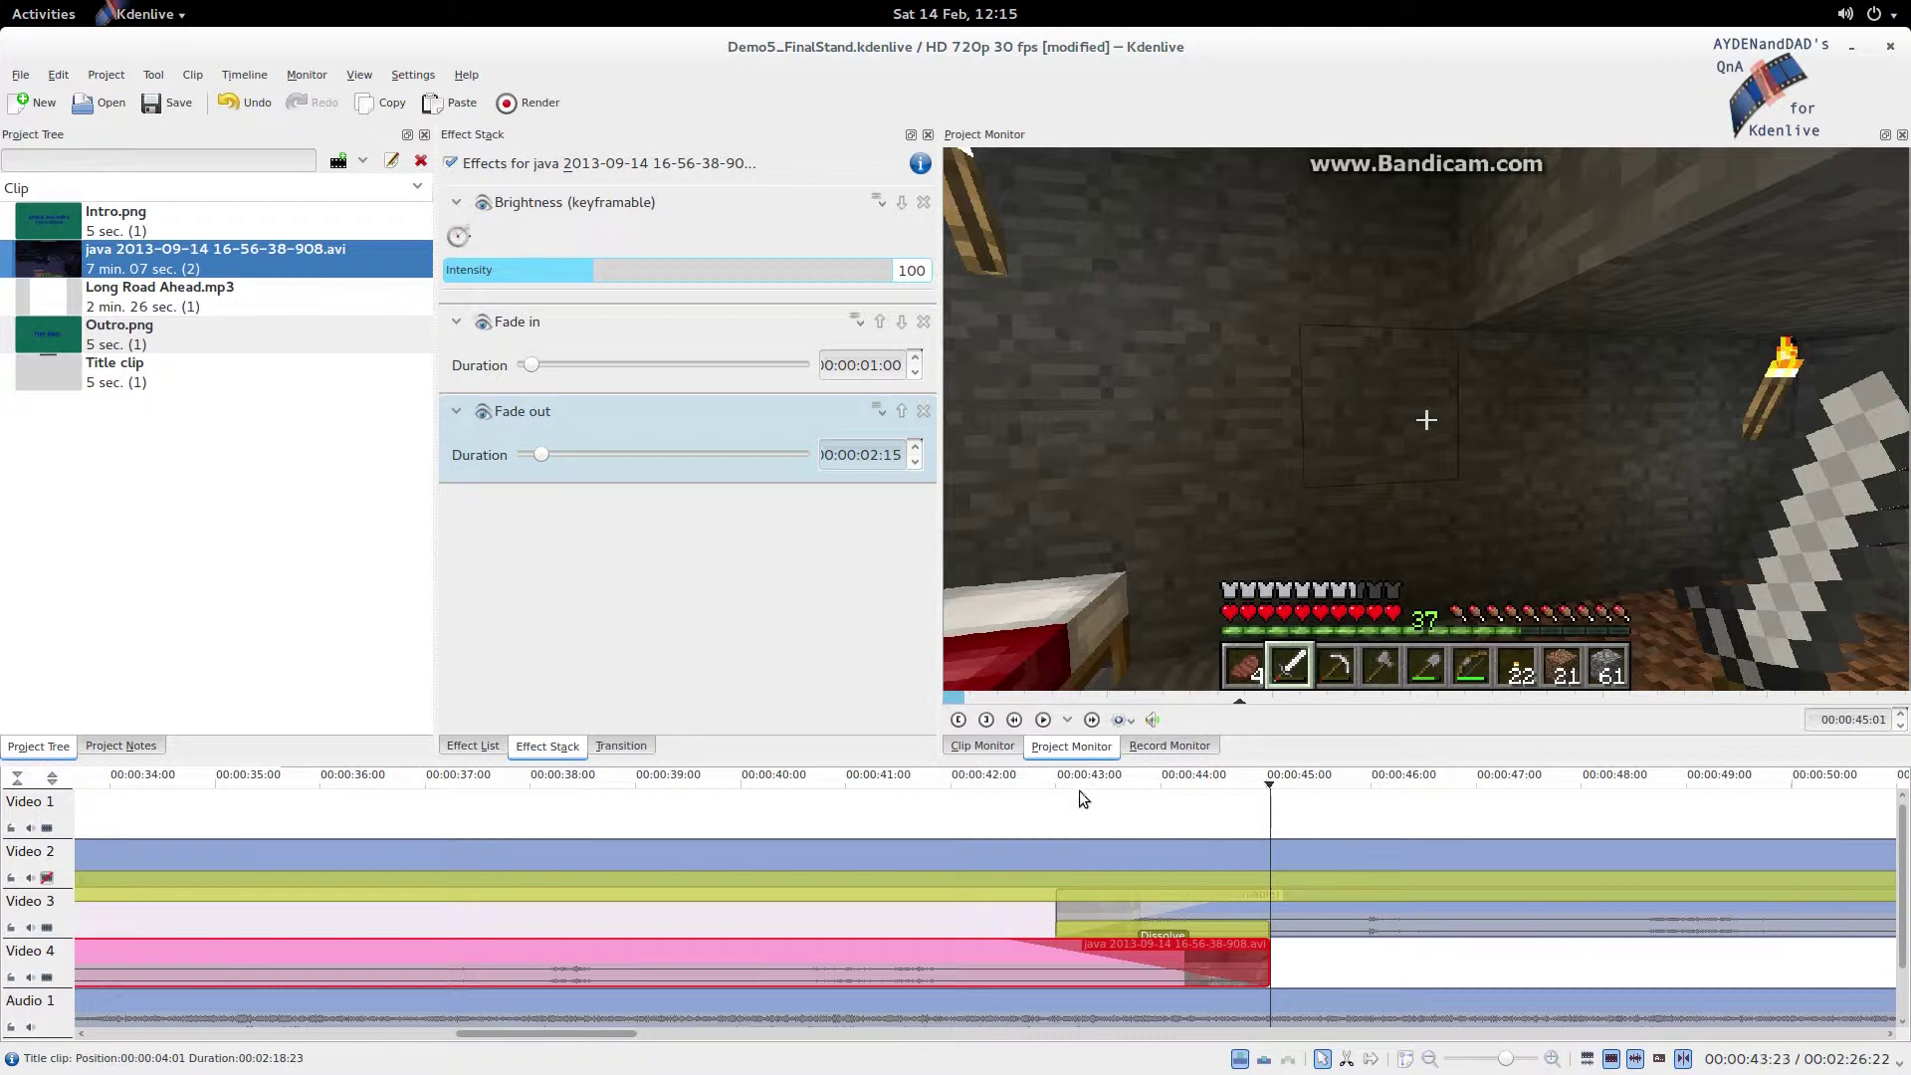
pyautogui.click(884, 457)
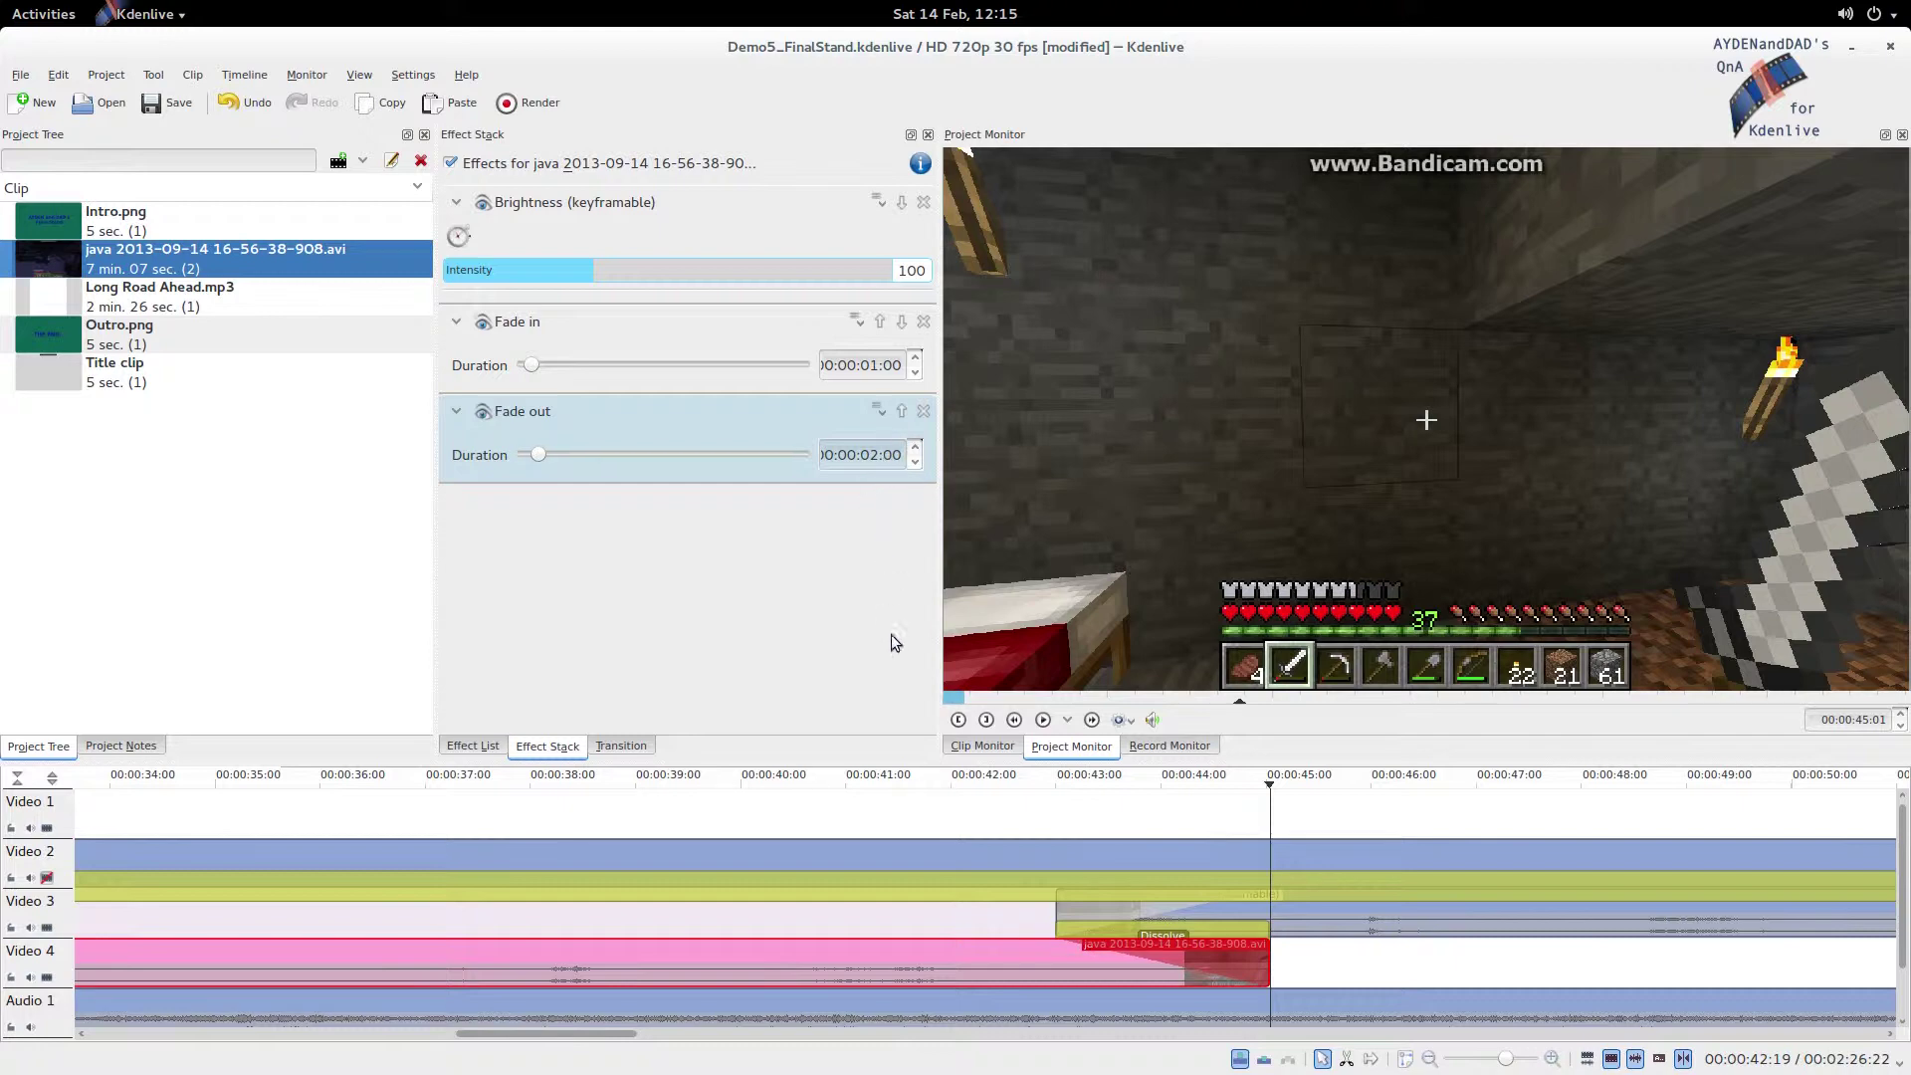
pyautogui.click(1037, 922)
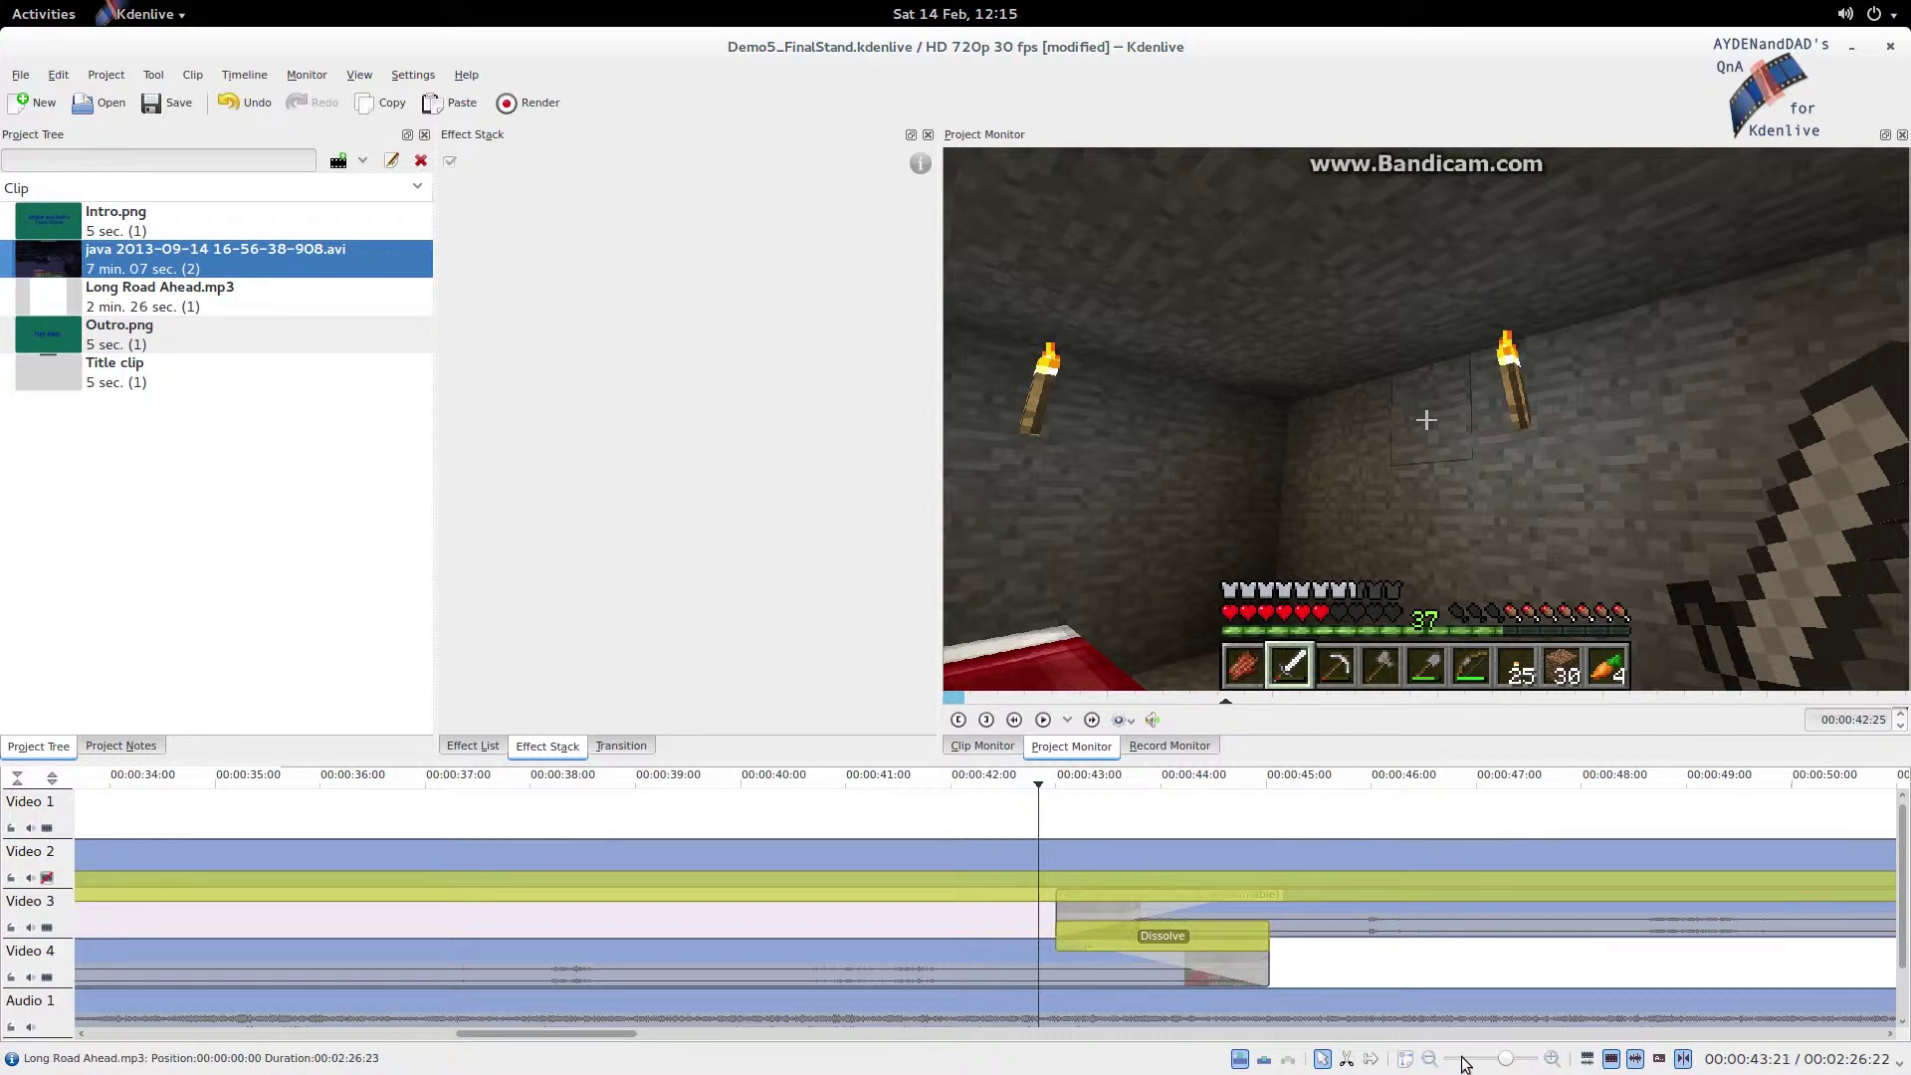
pyautogui.click(1466, 1063)
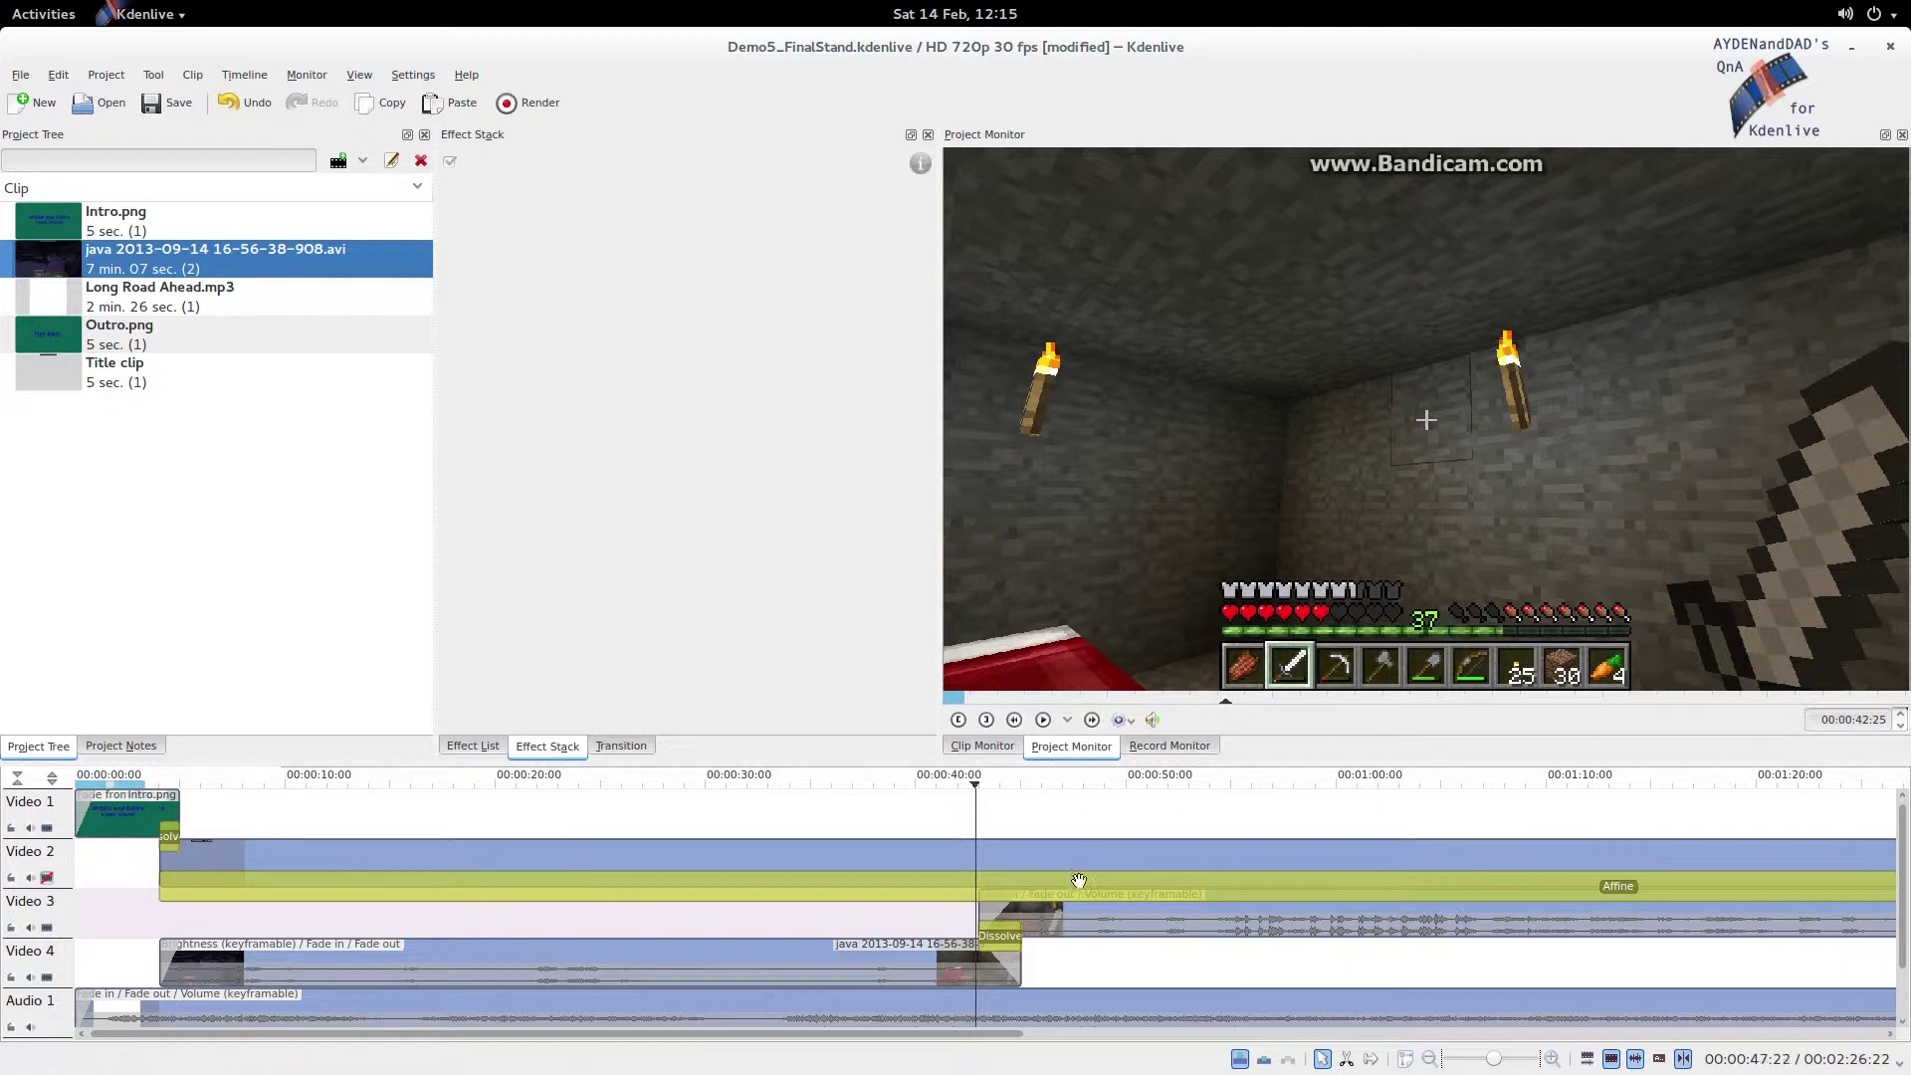
pyautogui.click(1137, 965)
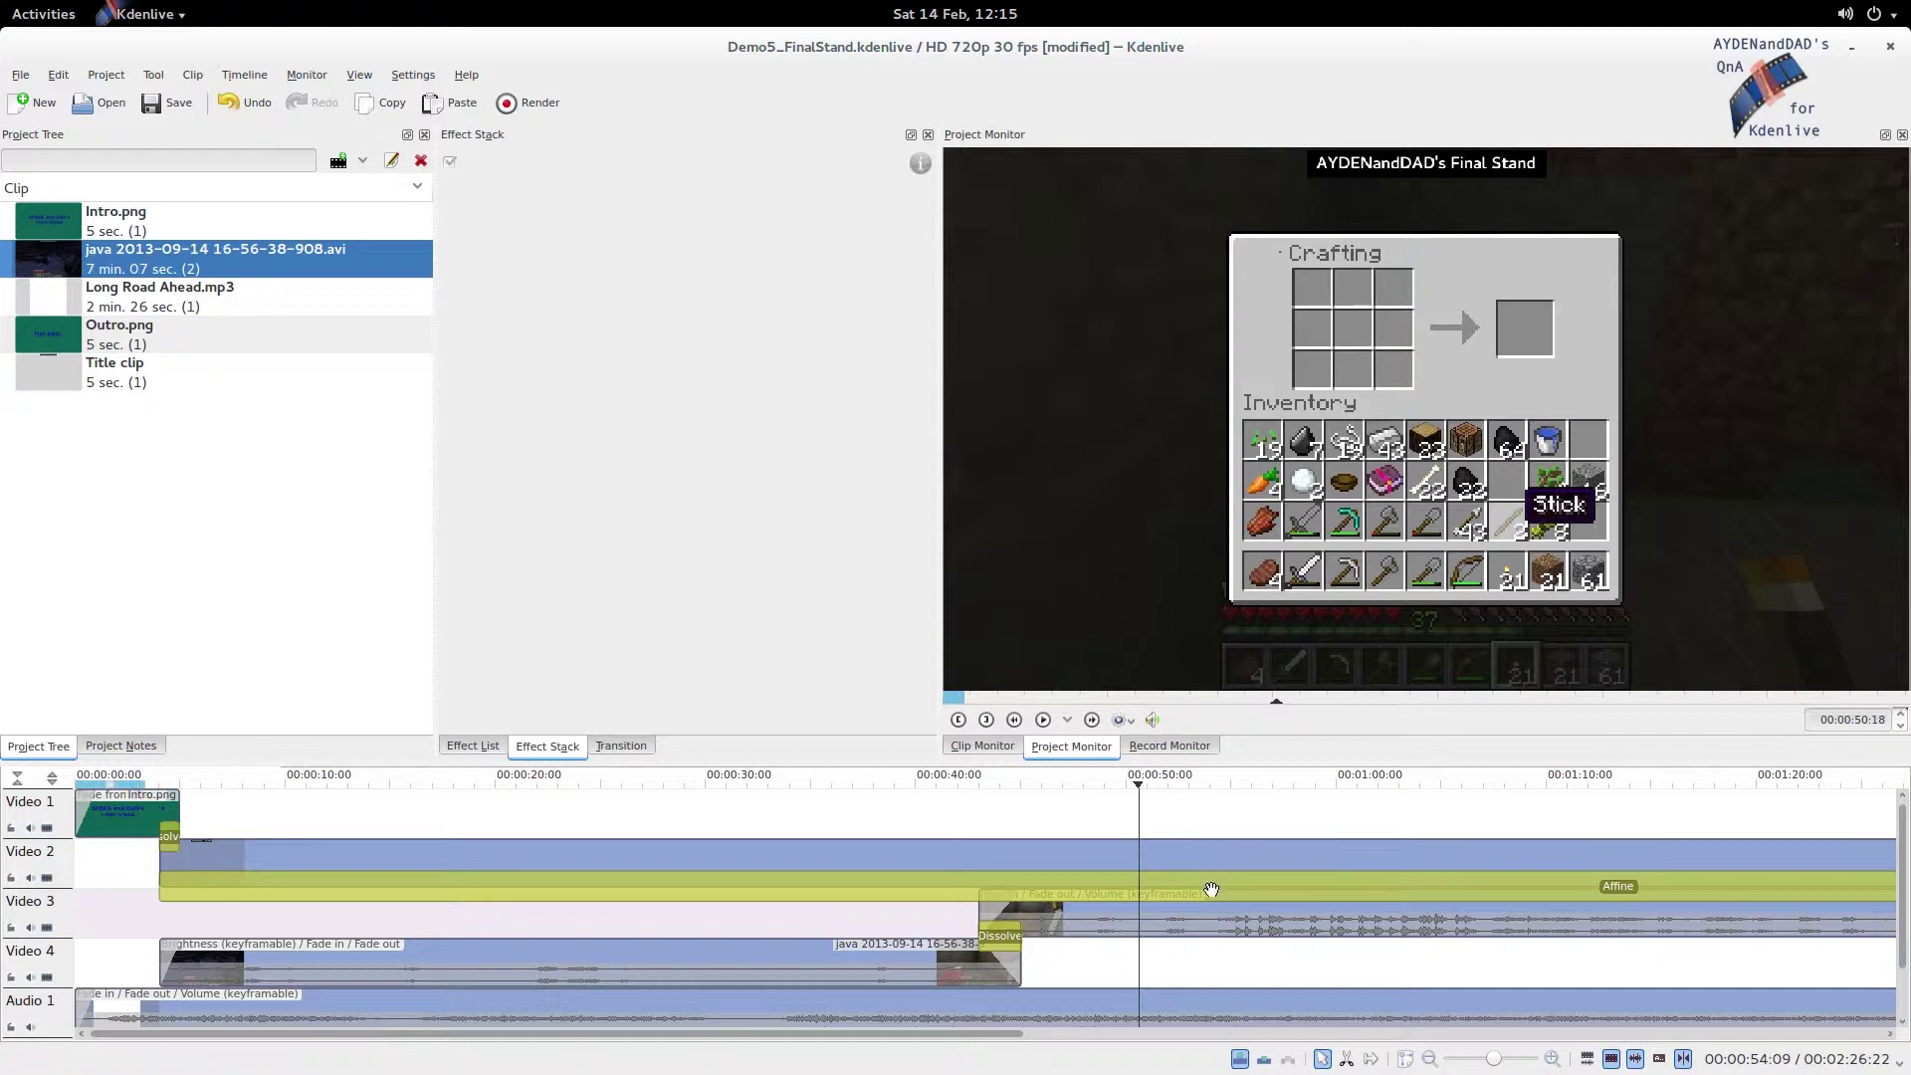
pyautogui.click(789, 924)
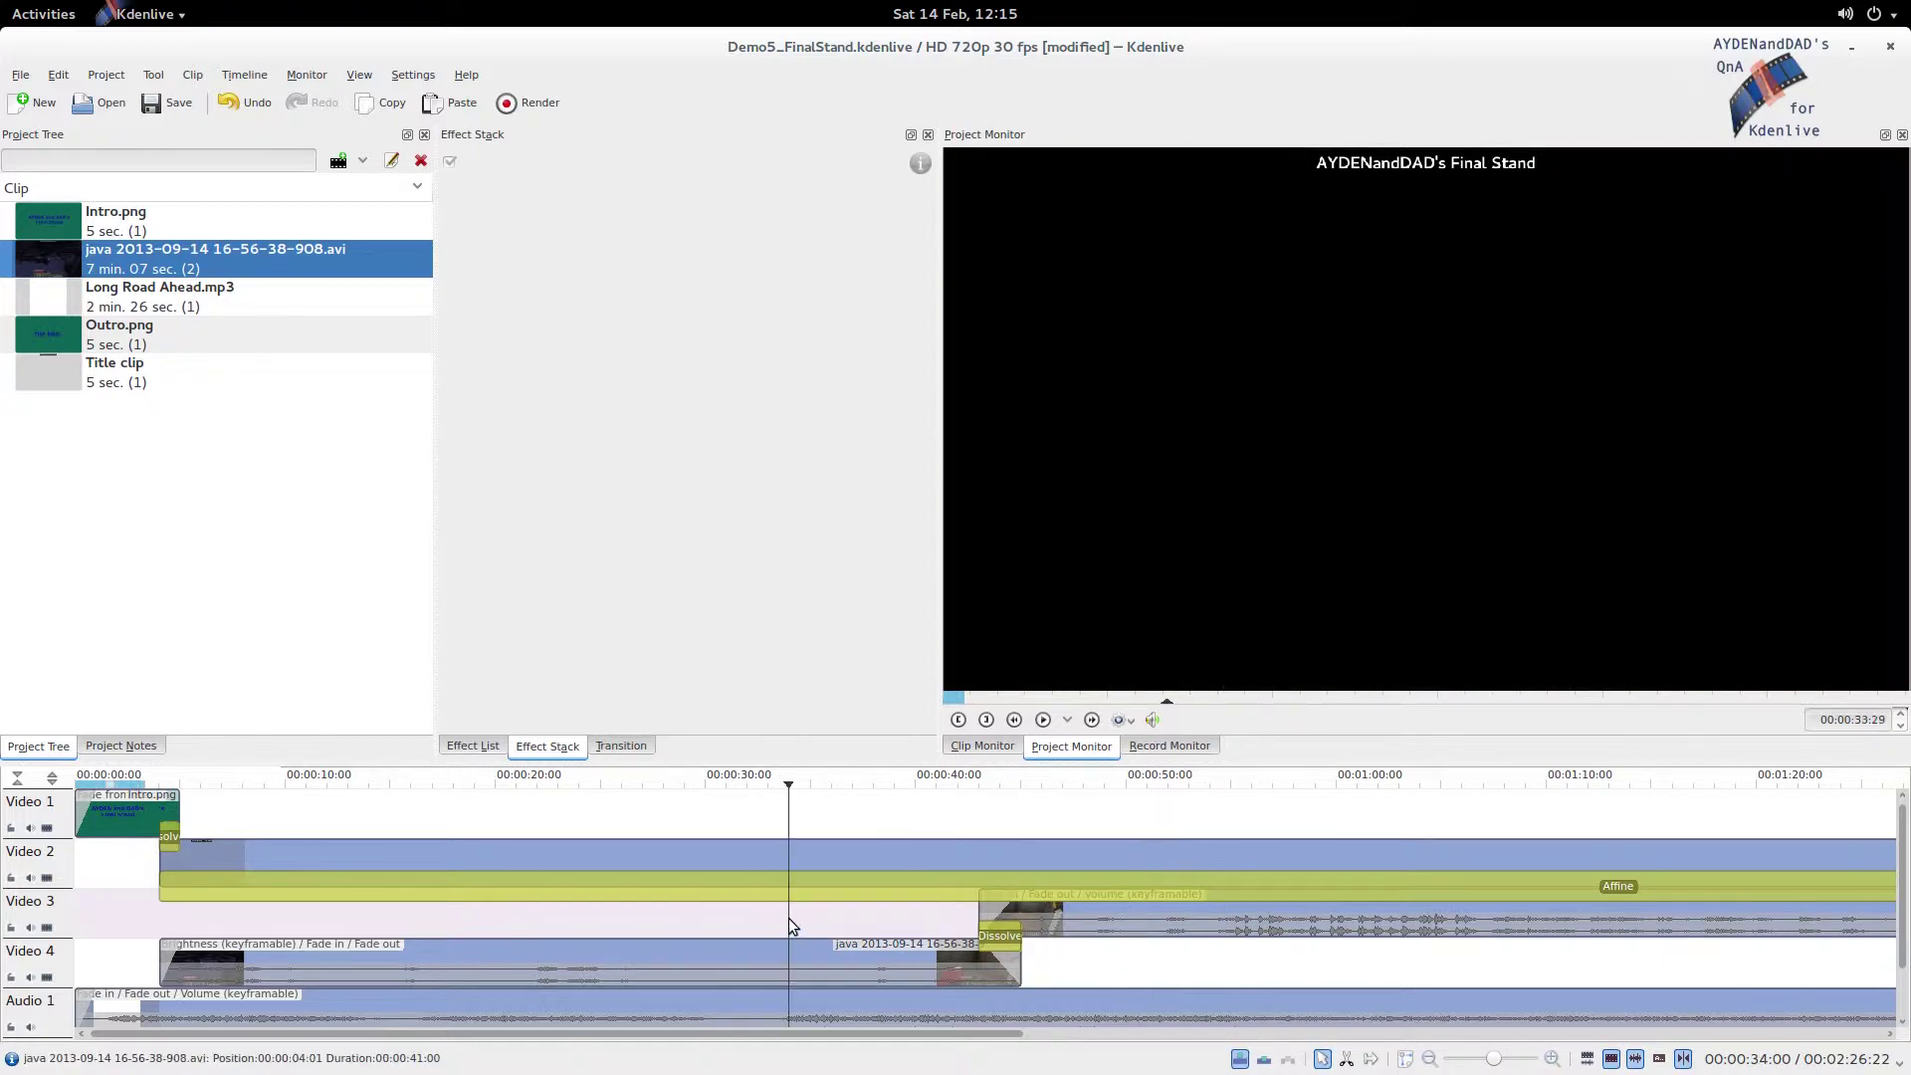
pyautogui.click(1055, 971)
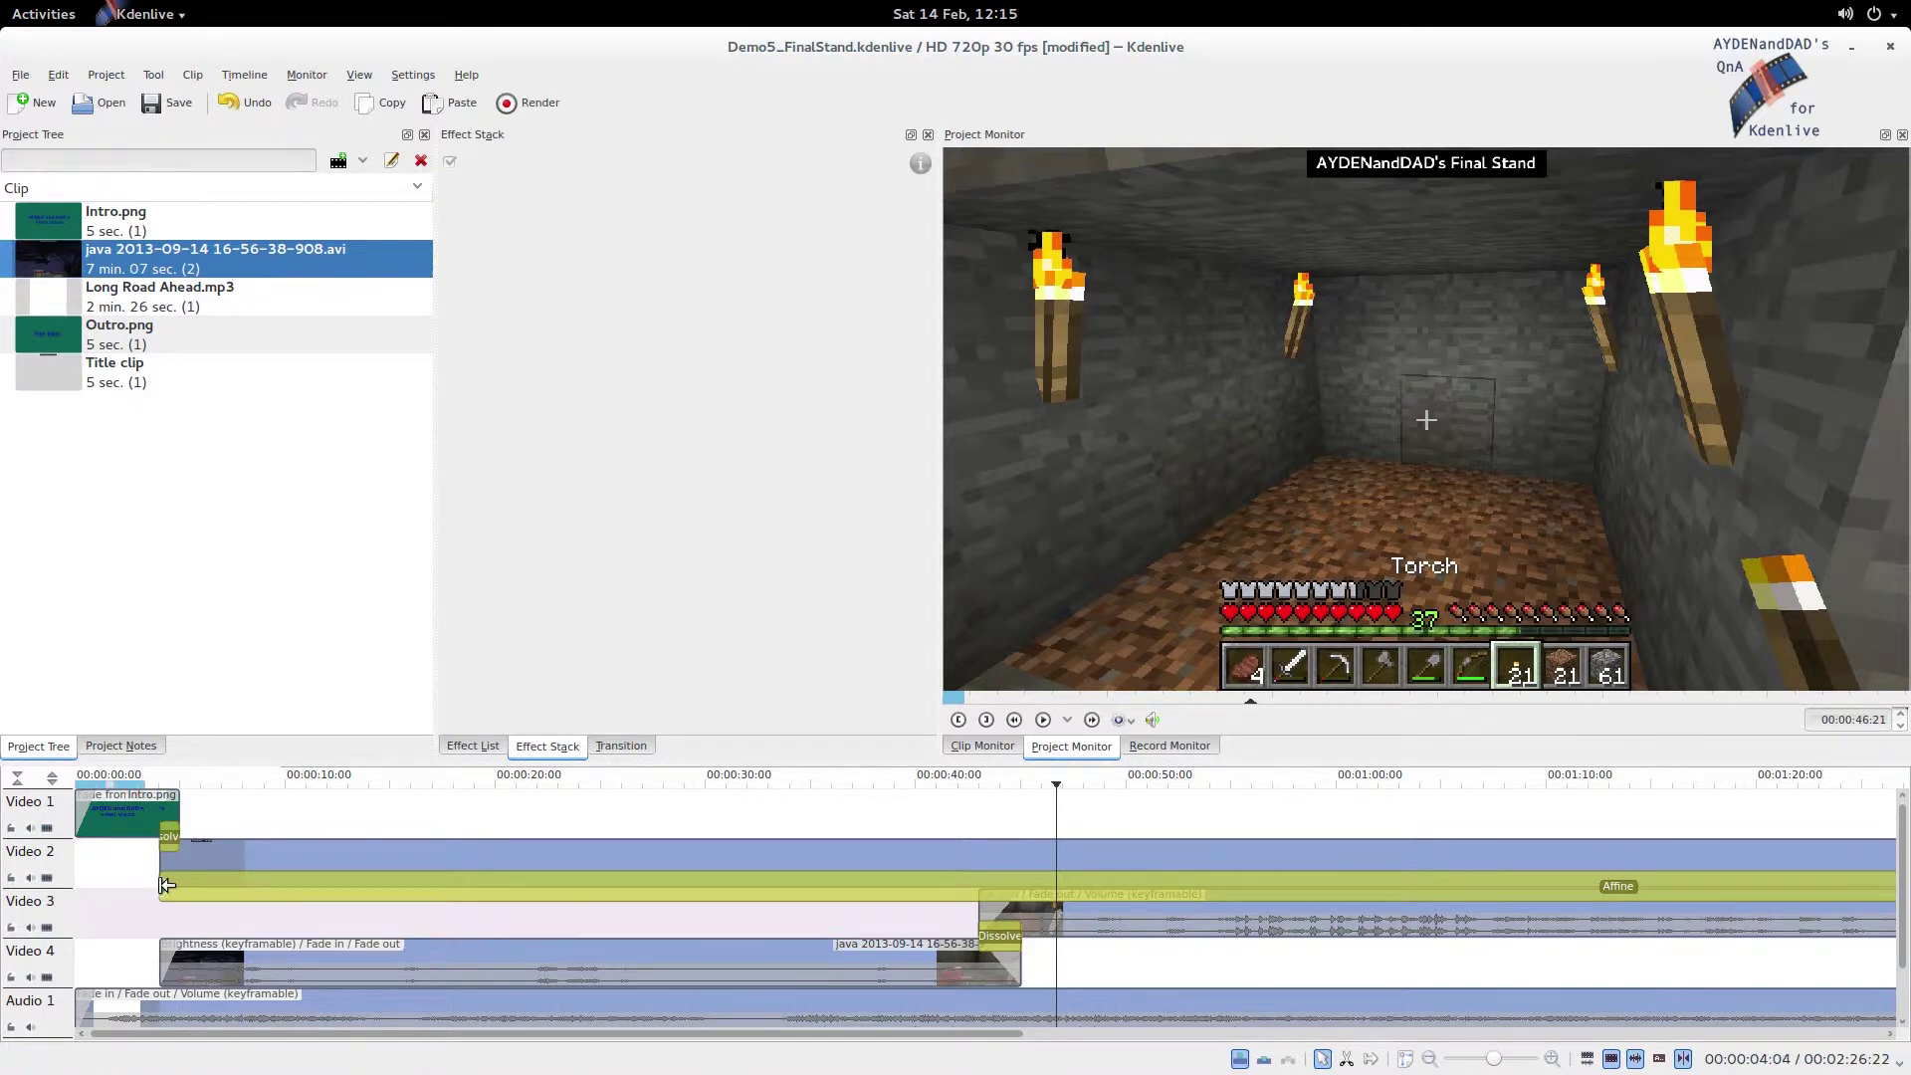
pyautogui.moveTo(167, 884); pyautogui.dragTo(1031, 896)
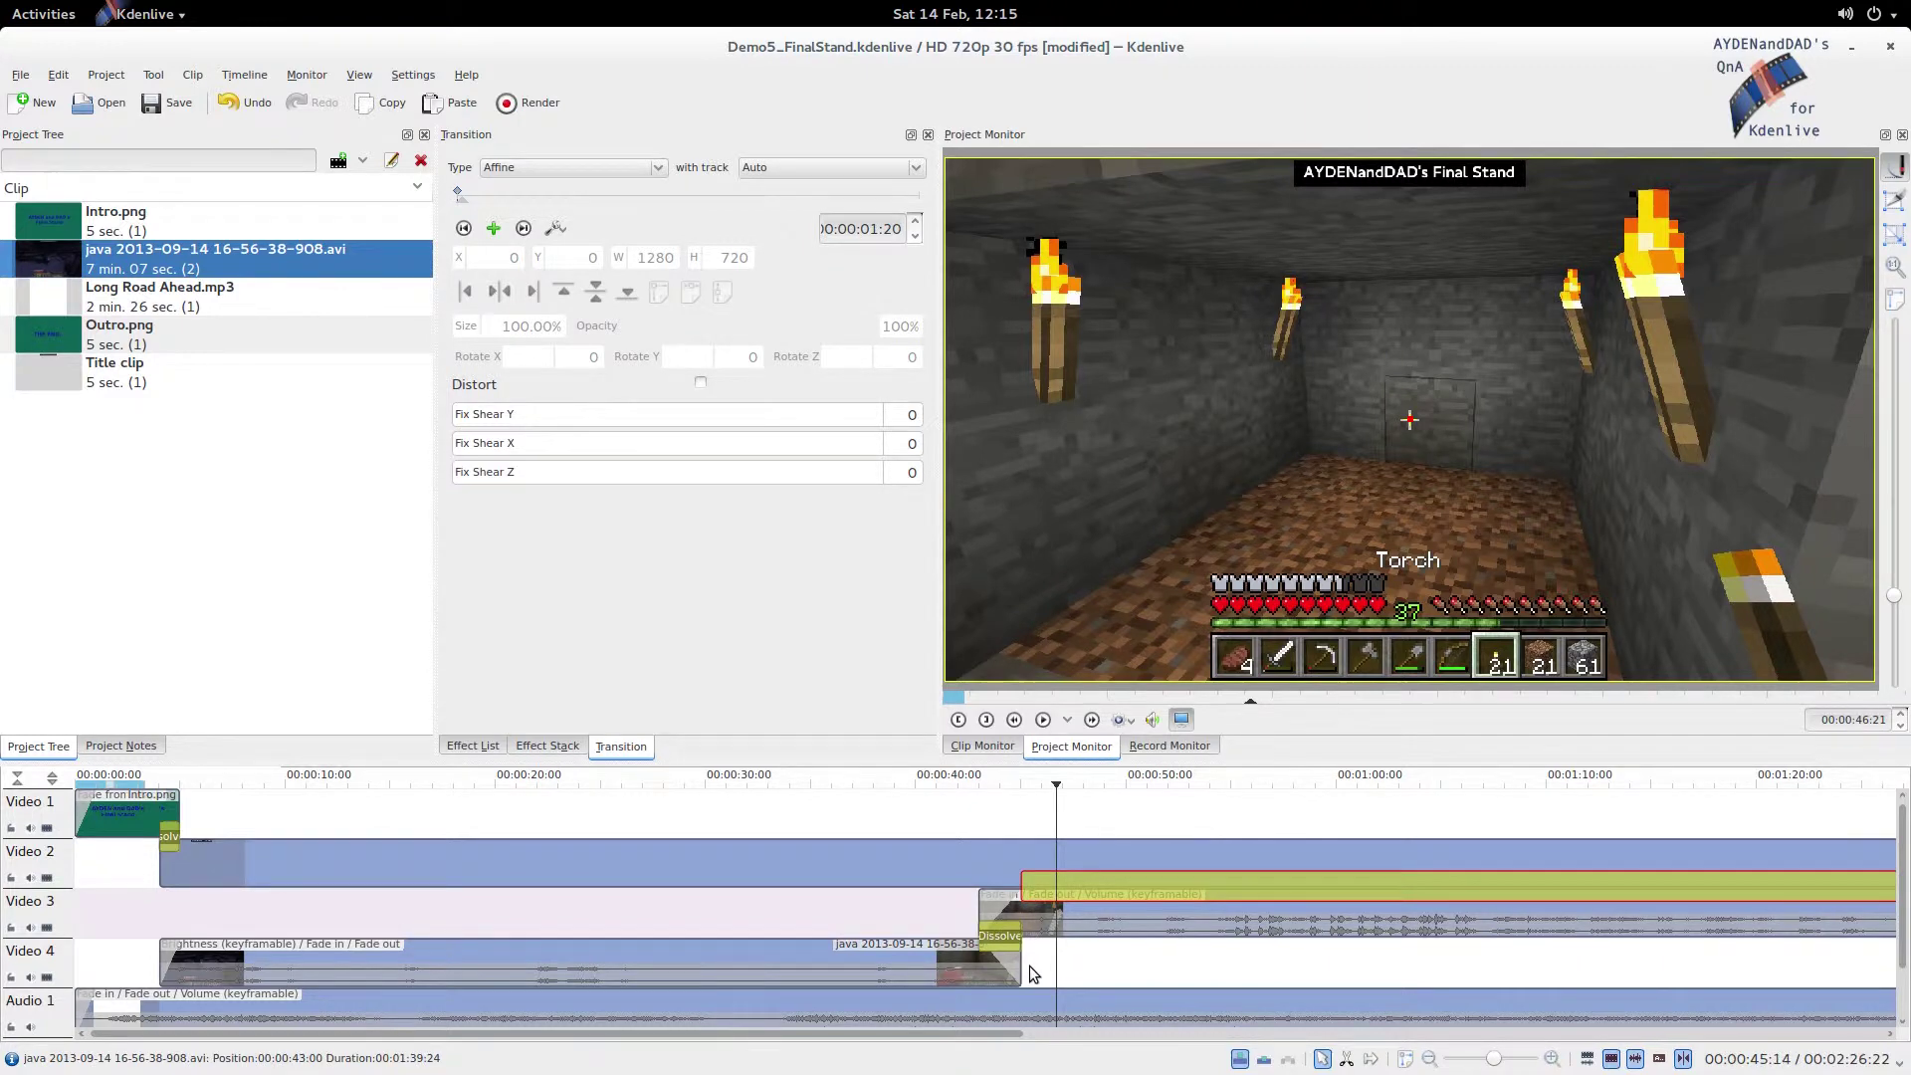
pyautogui.click(1031, 973)
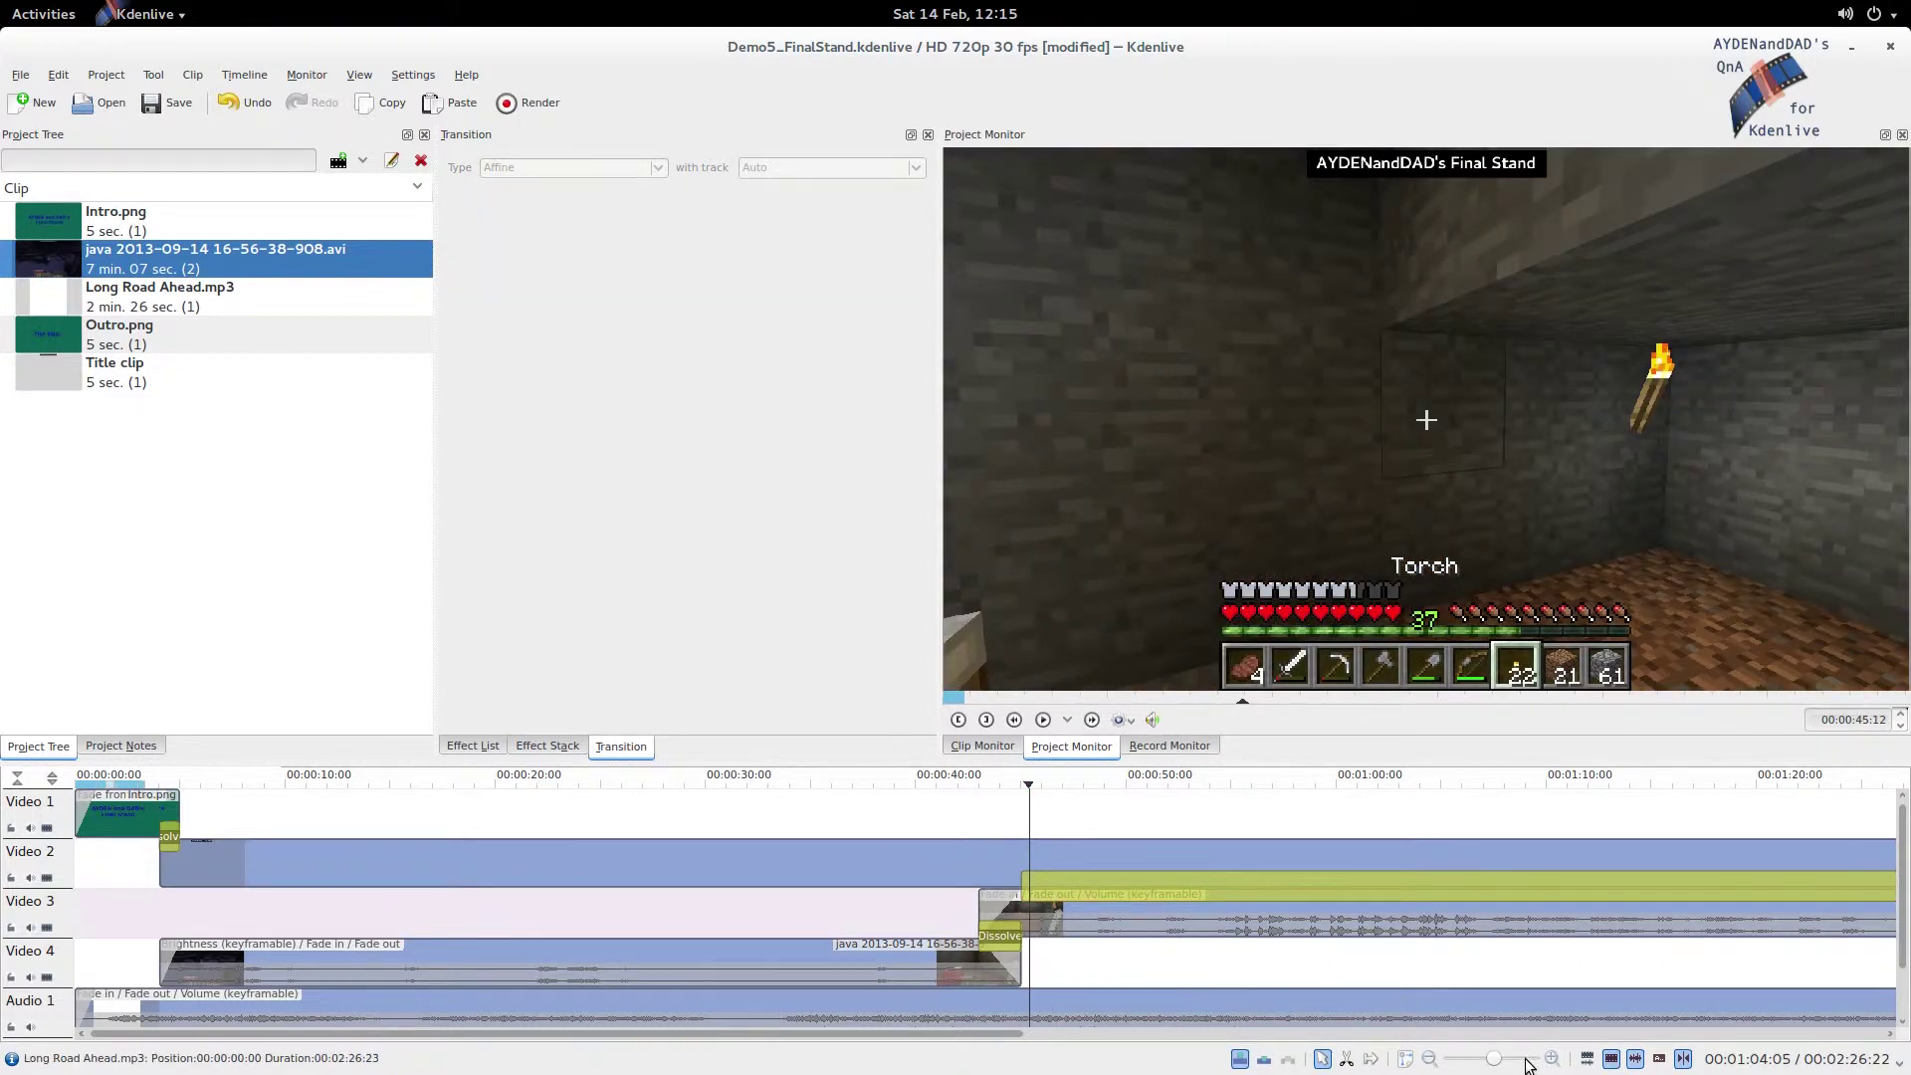
pyautogui.scroll(3, 1529, 1065)
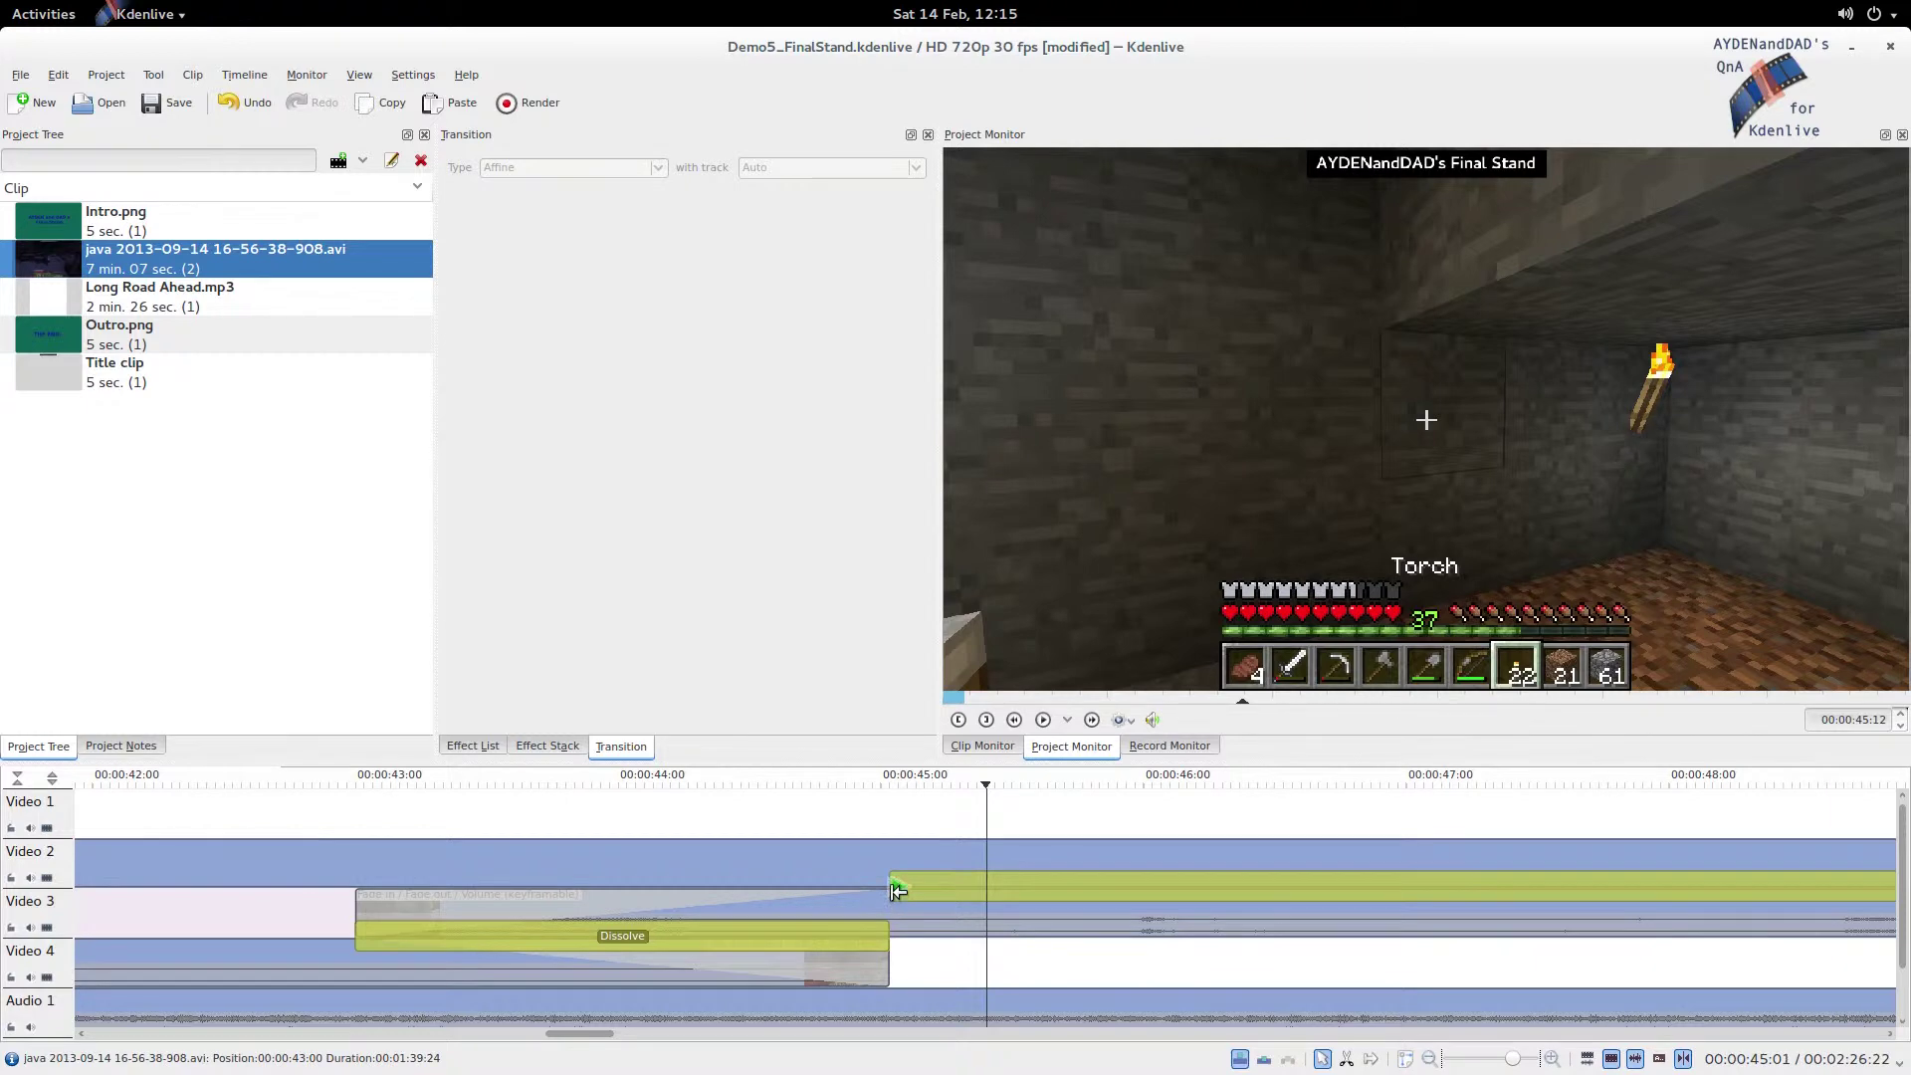
pyautogui.click(900, 820)
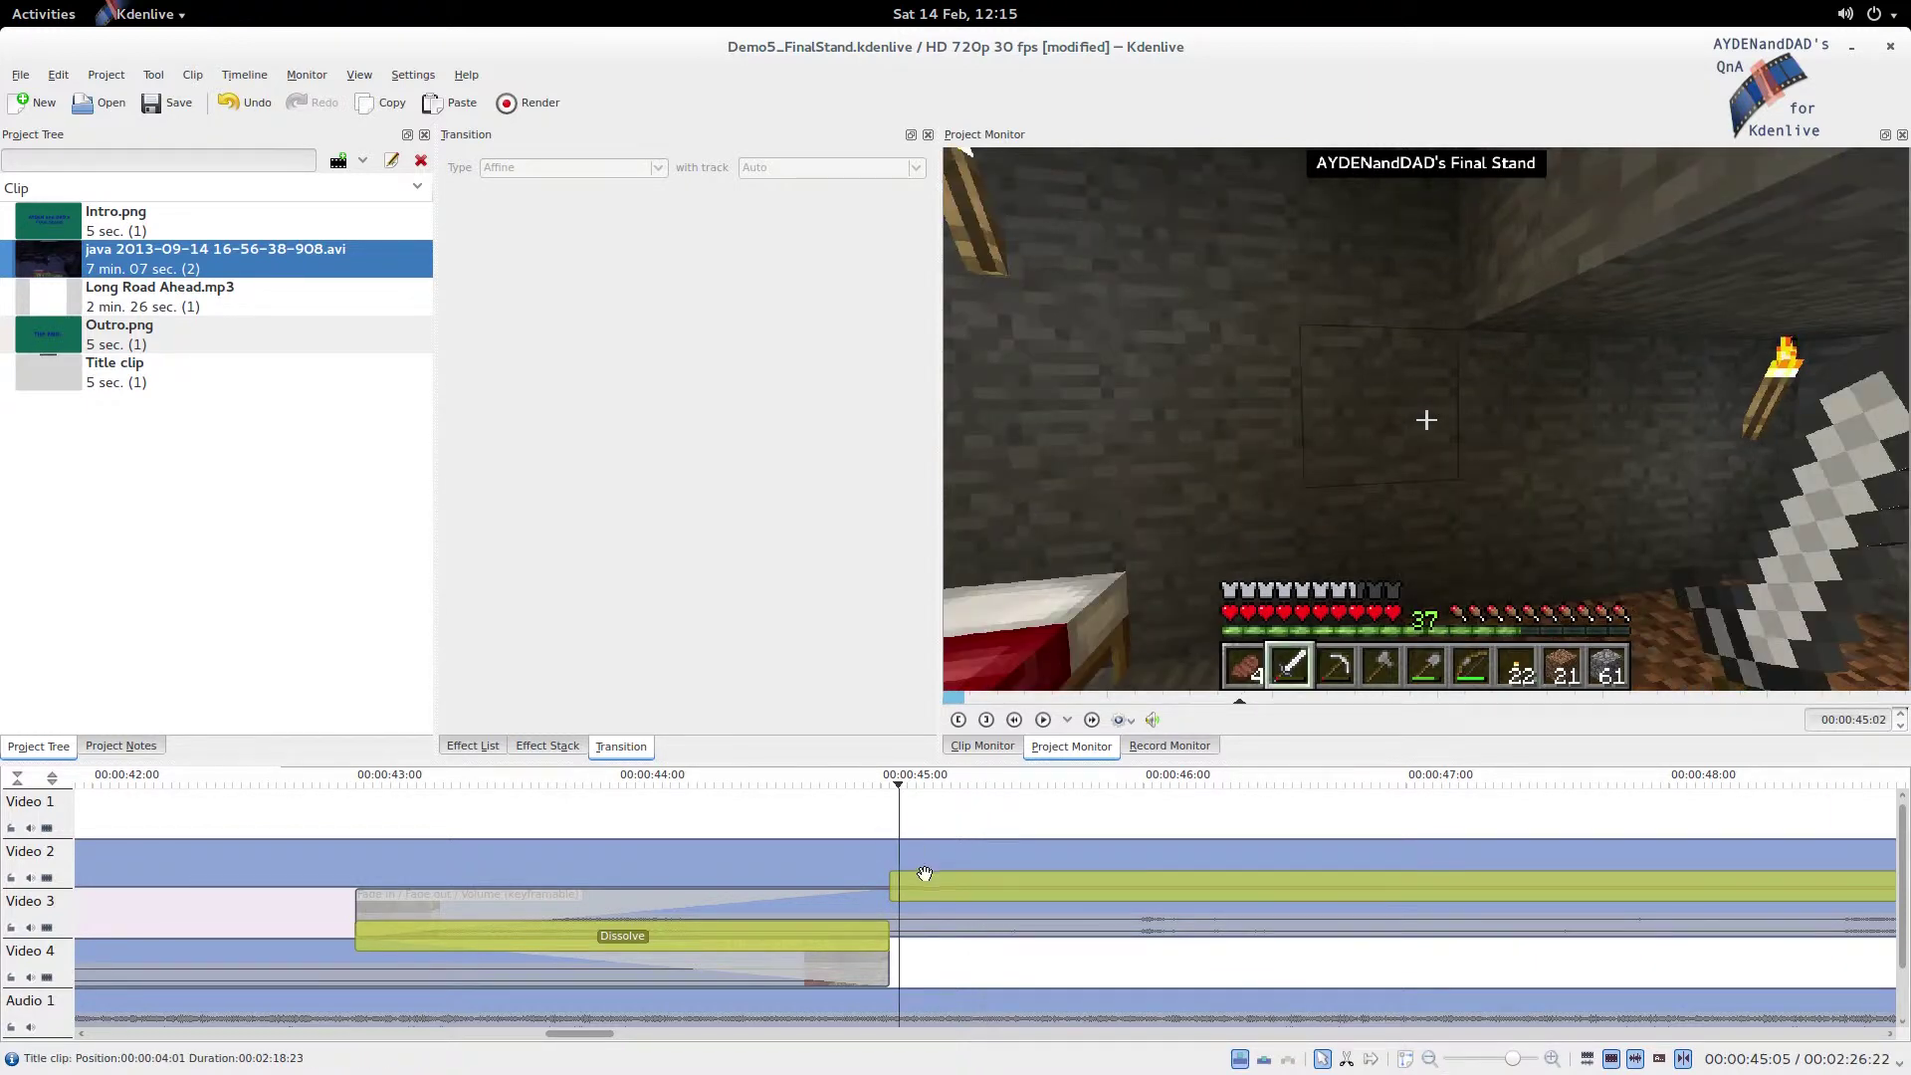
pyautogui.click(301, 818)
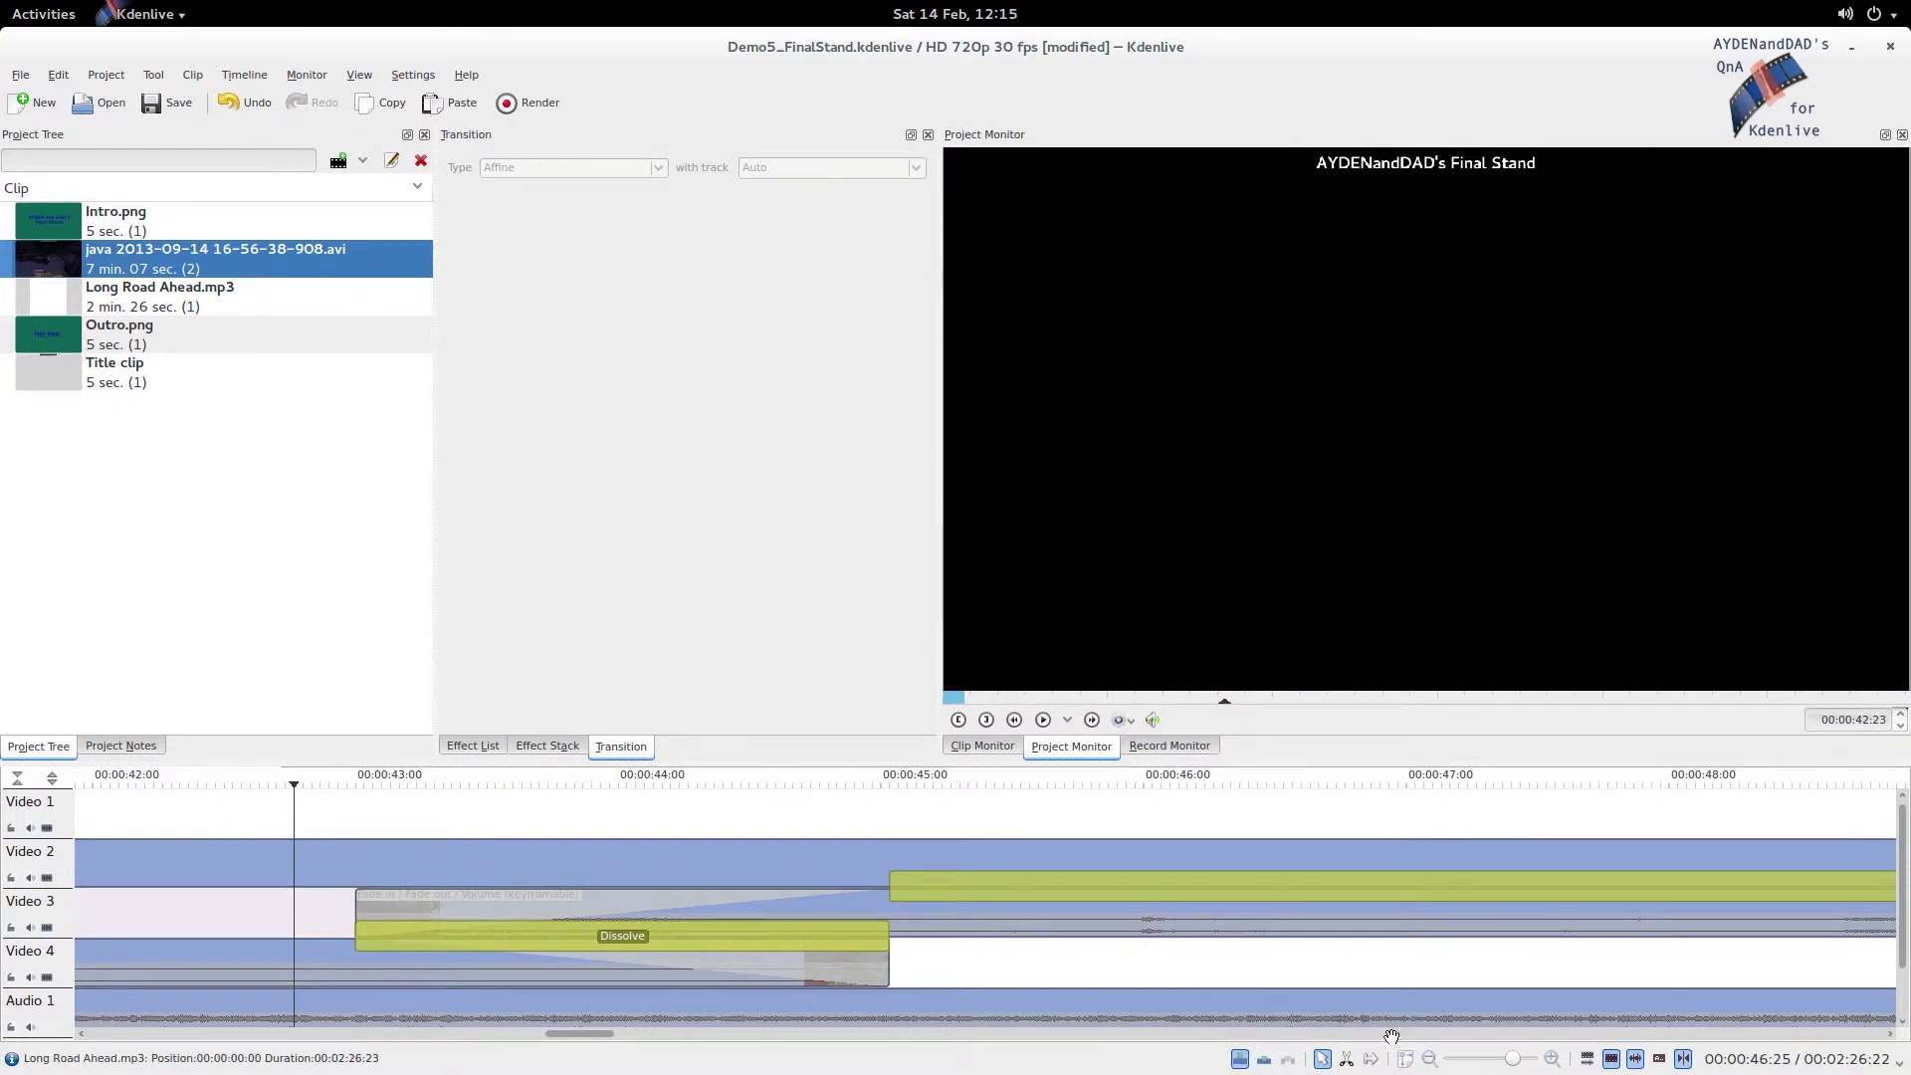
pyautogui.click(1460, 1065)
pyautogui.click(1460, 1065)
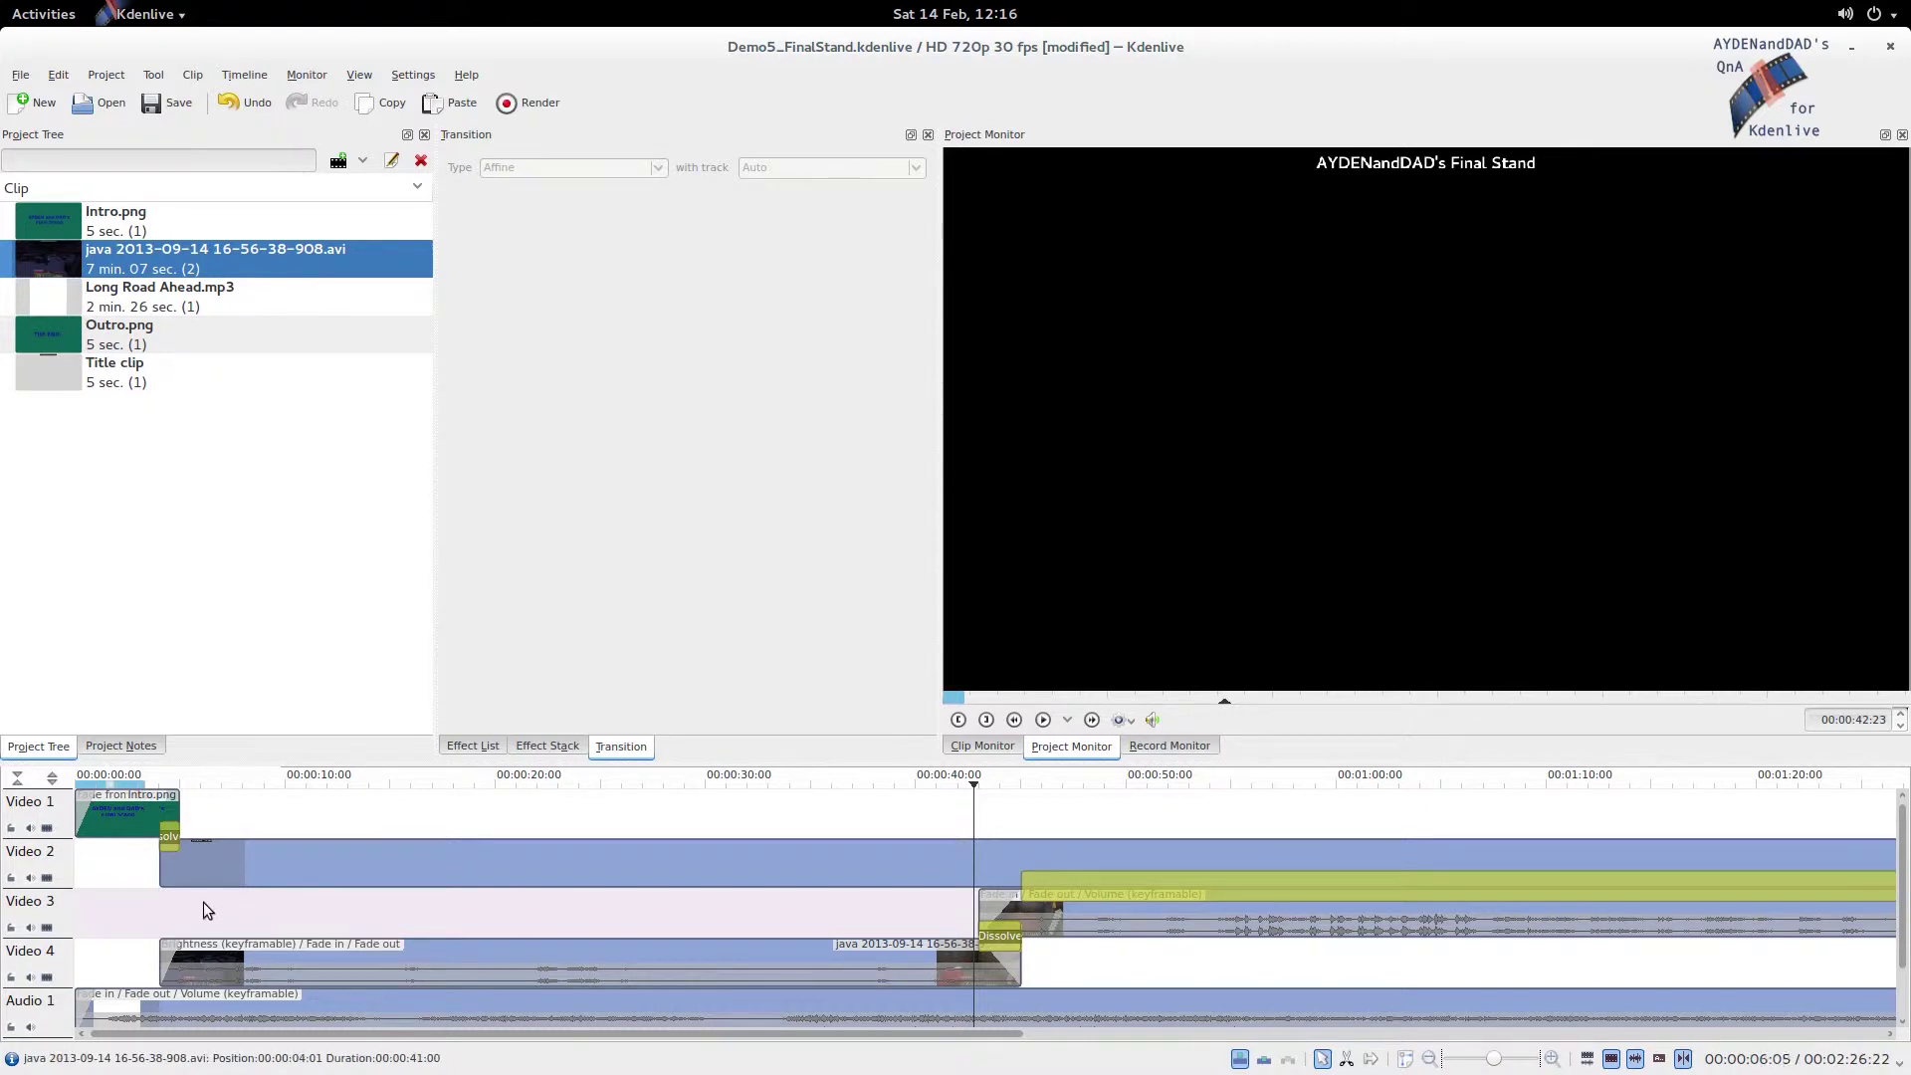
# Add a transition under the Video 2 title clip, stretched to about 0:43, blending with Video 4.
pyautogui.click(165, 891)
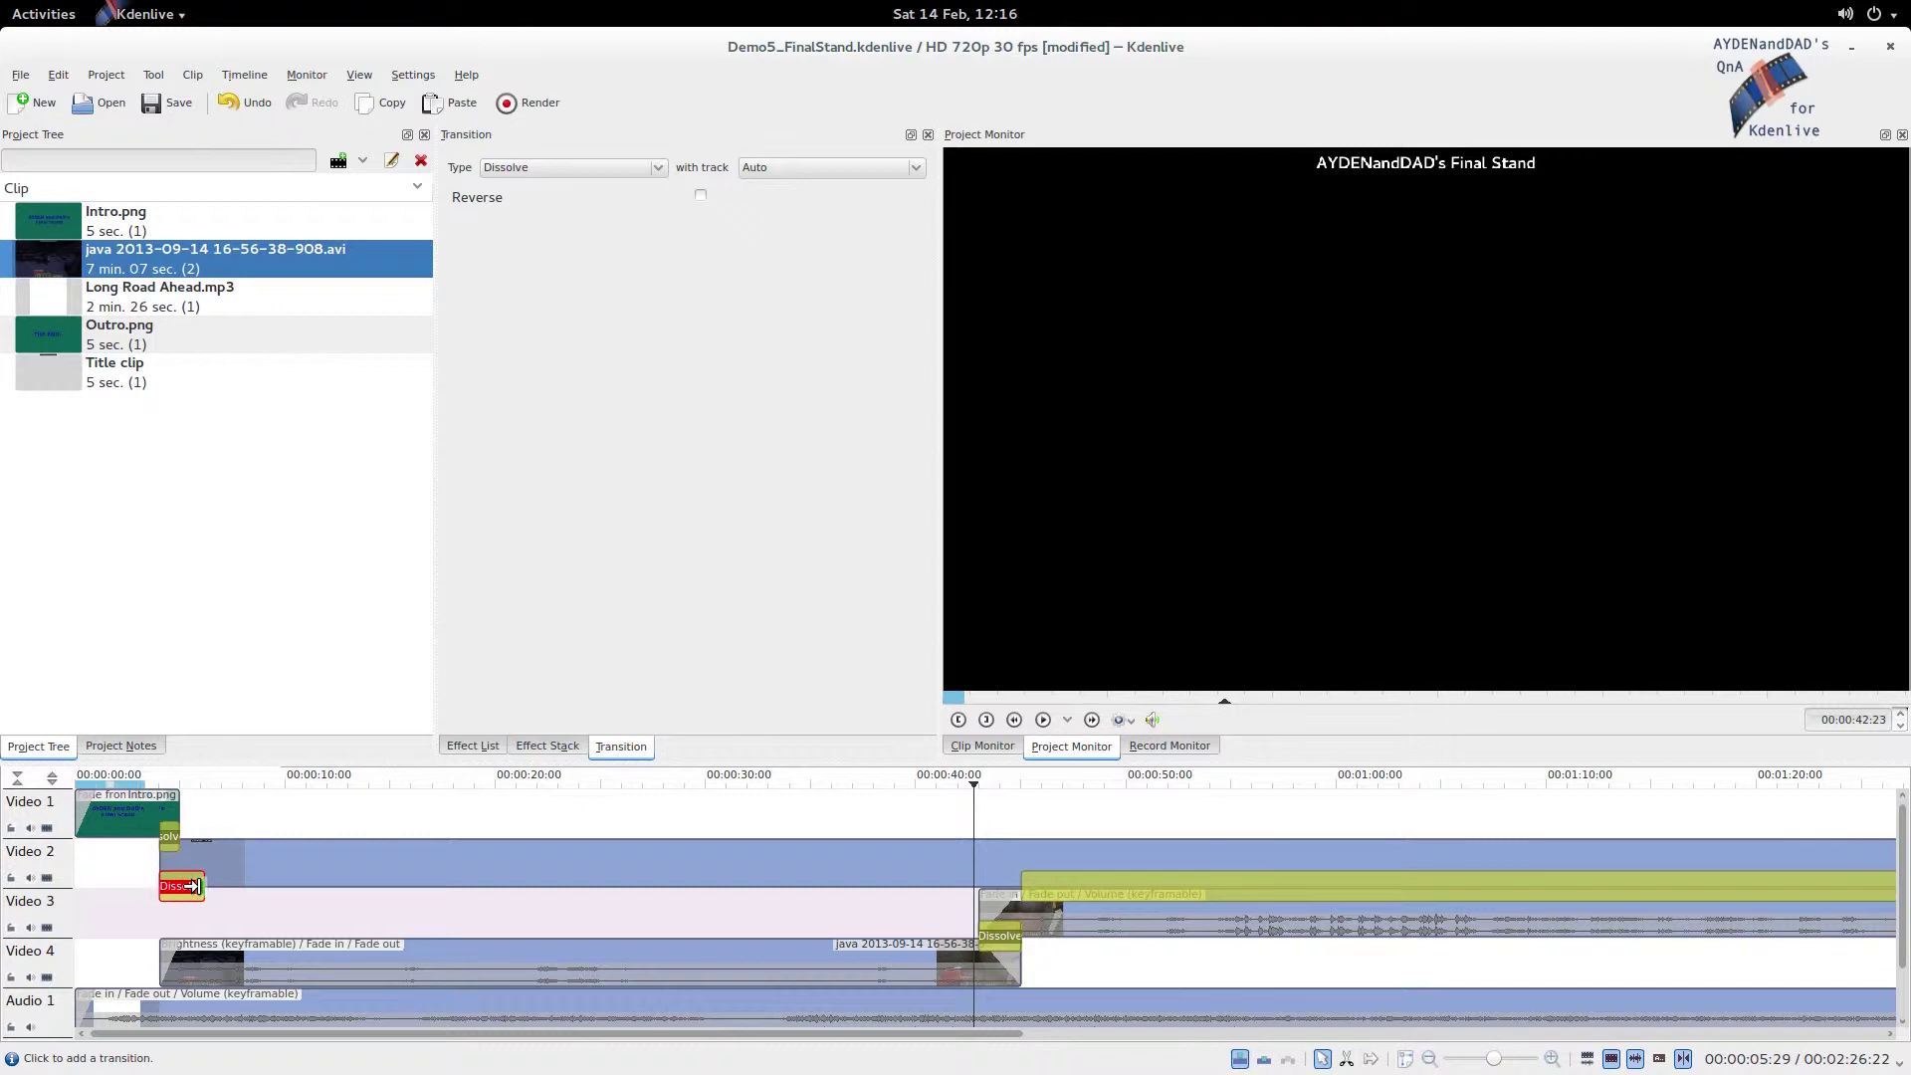
pyautogui.moveTo(192, 886); pyautogui.dragTo(1019, 902)
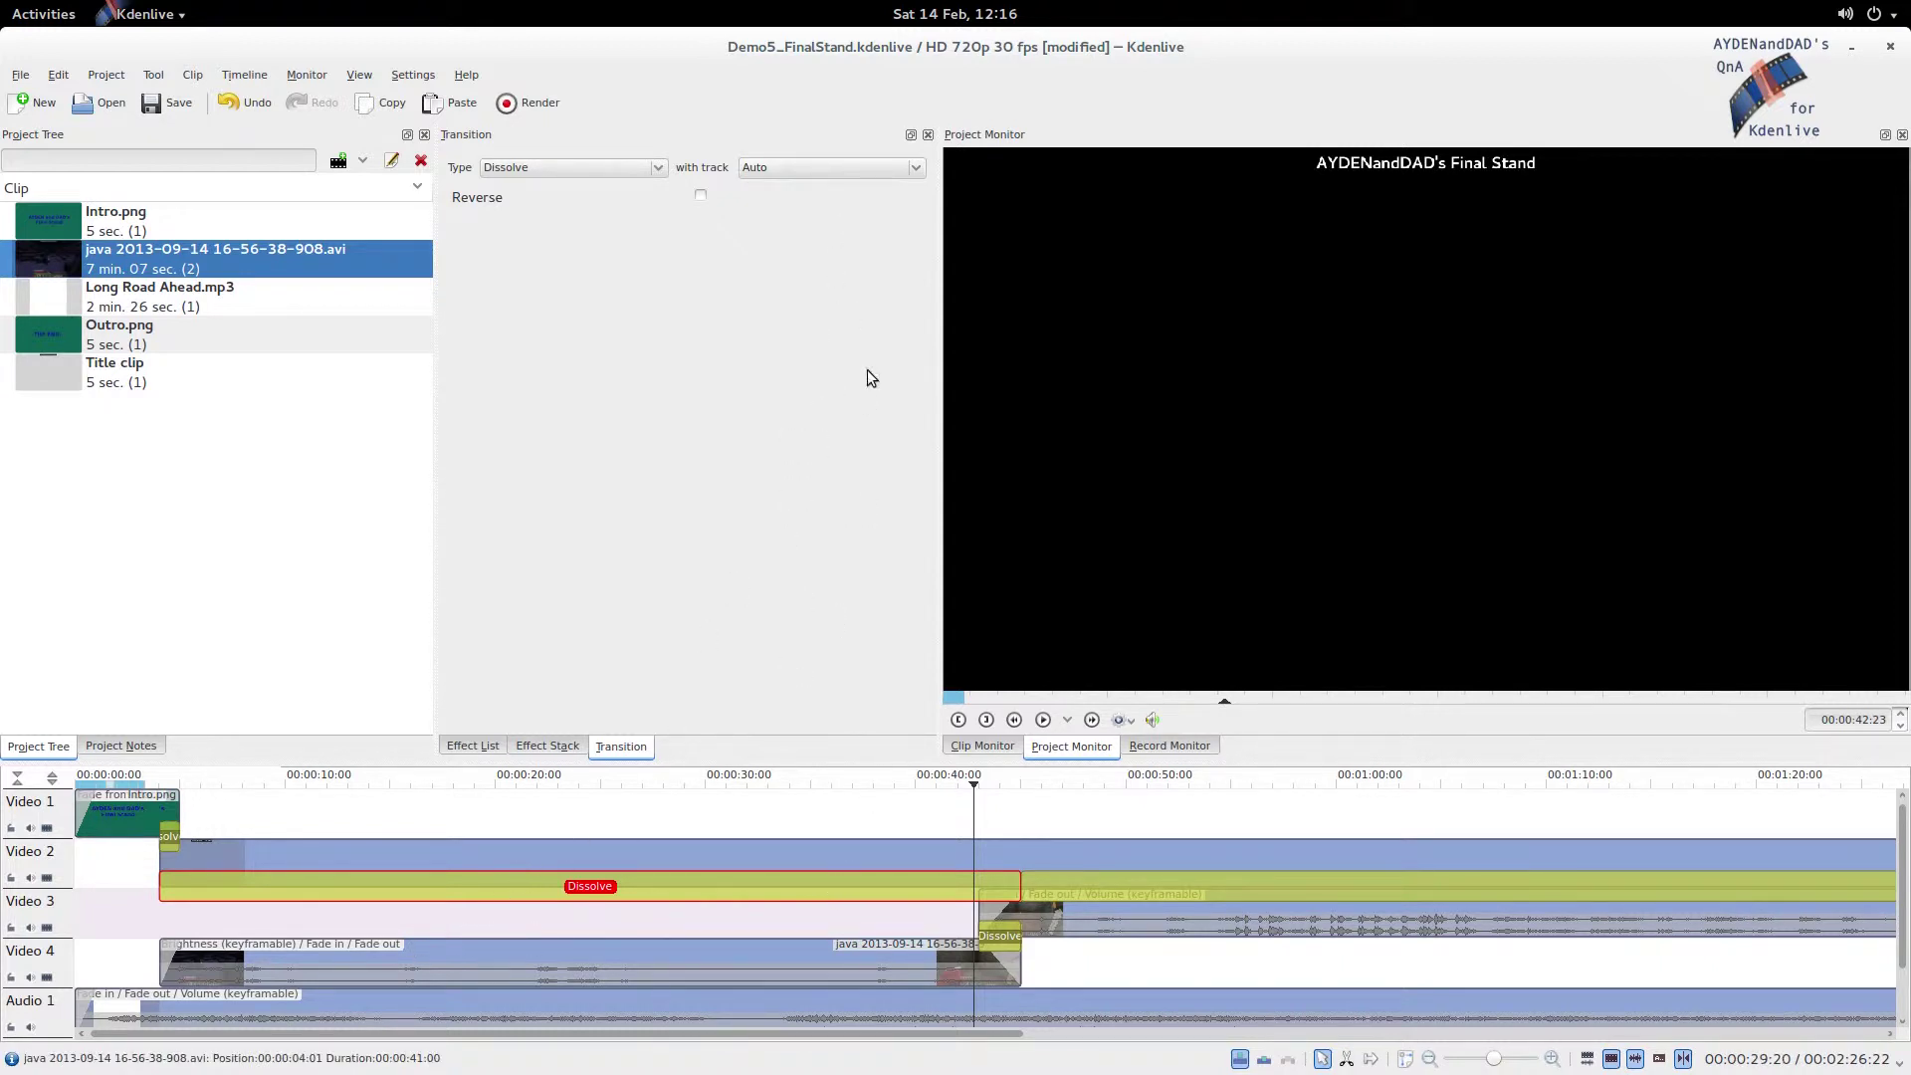
pyautogui.click(920, 174)
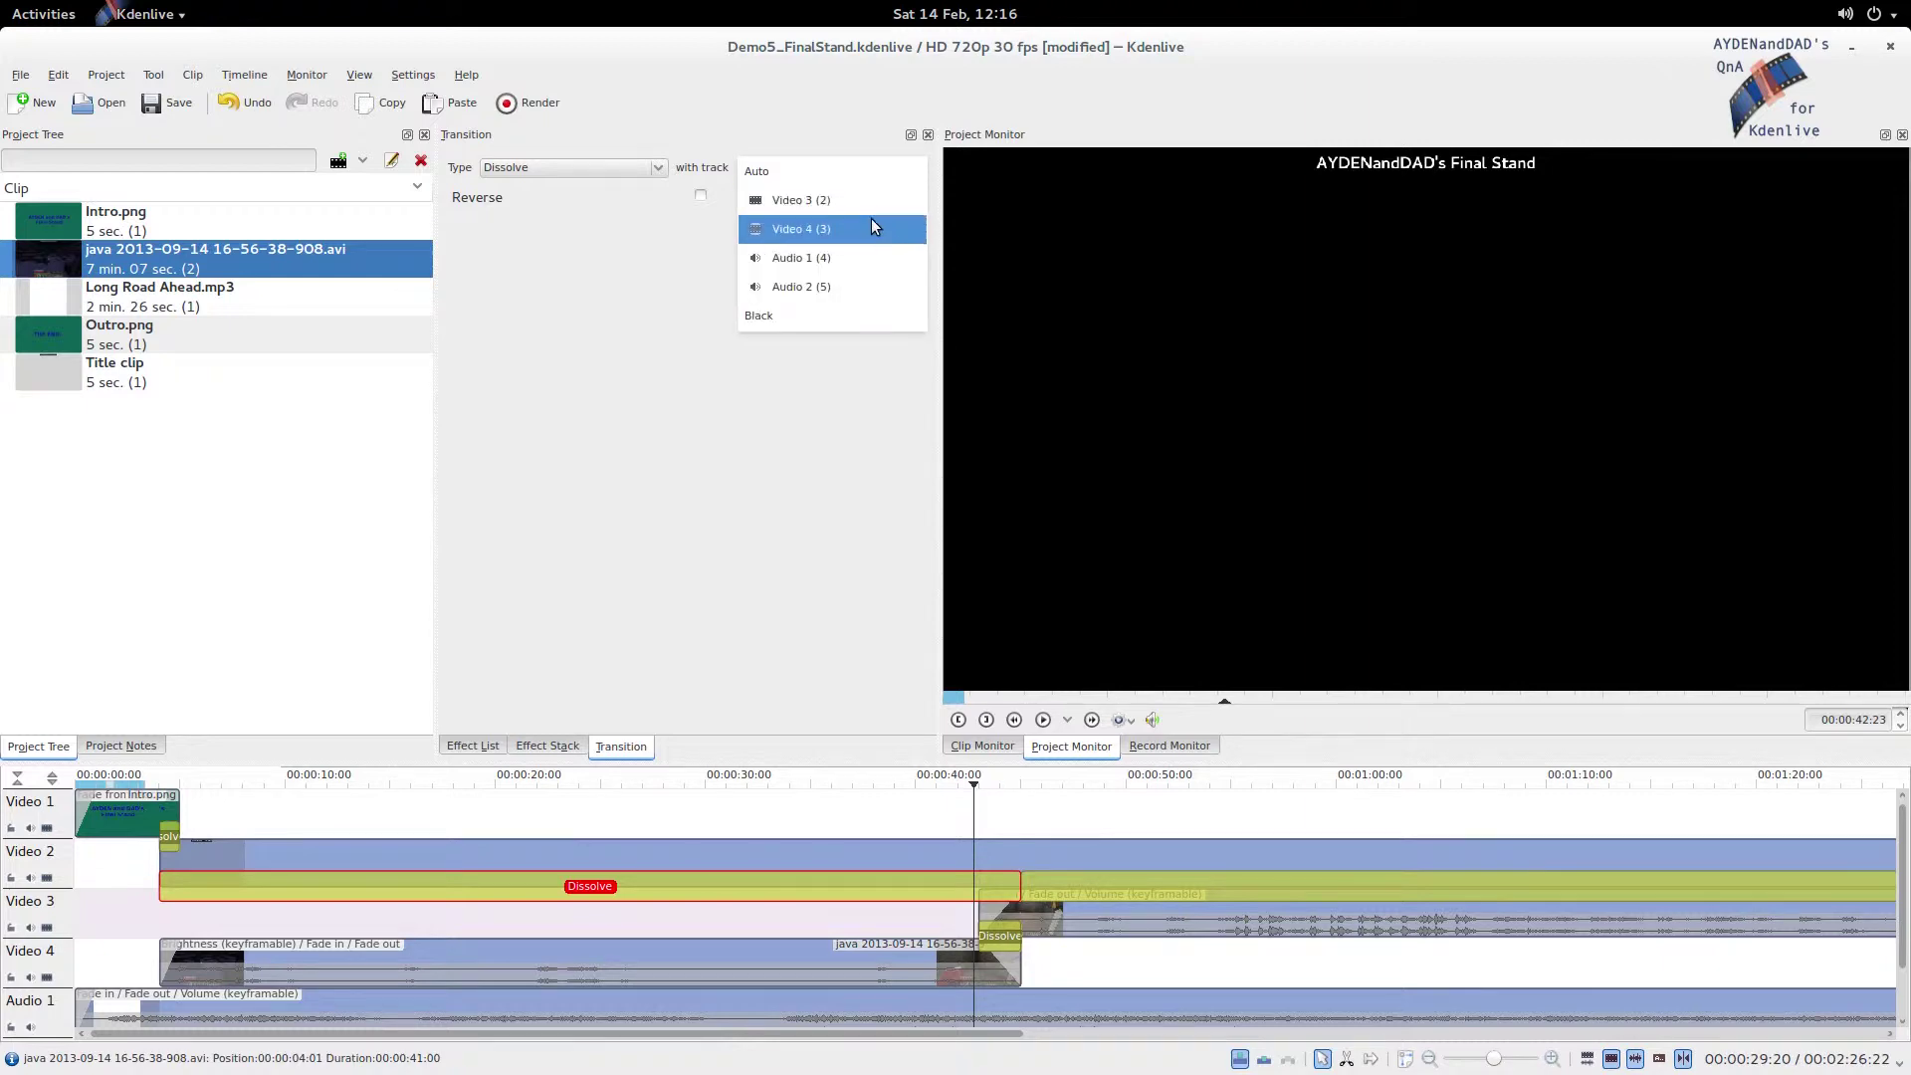
pyautogui.click(864, 221)
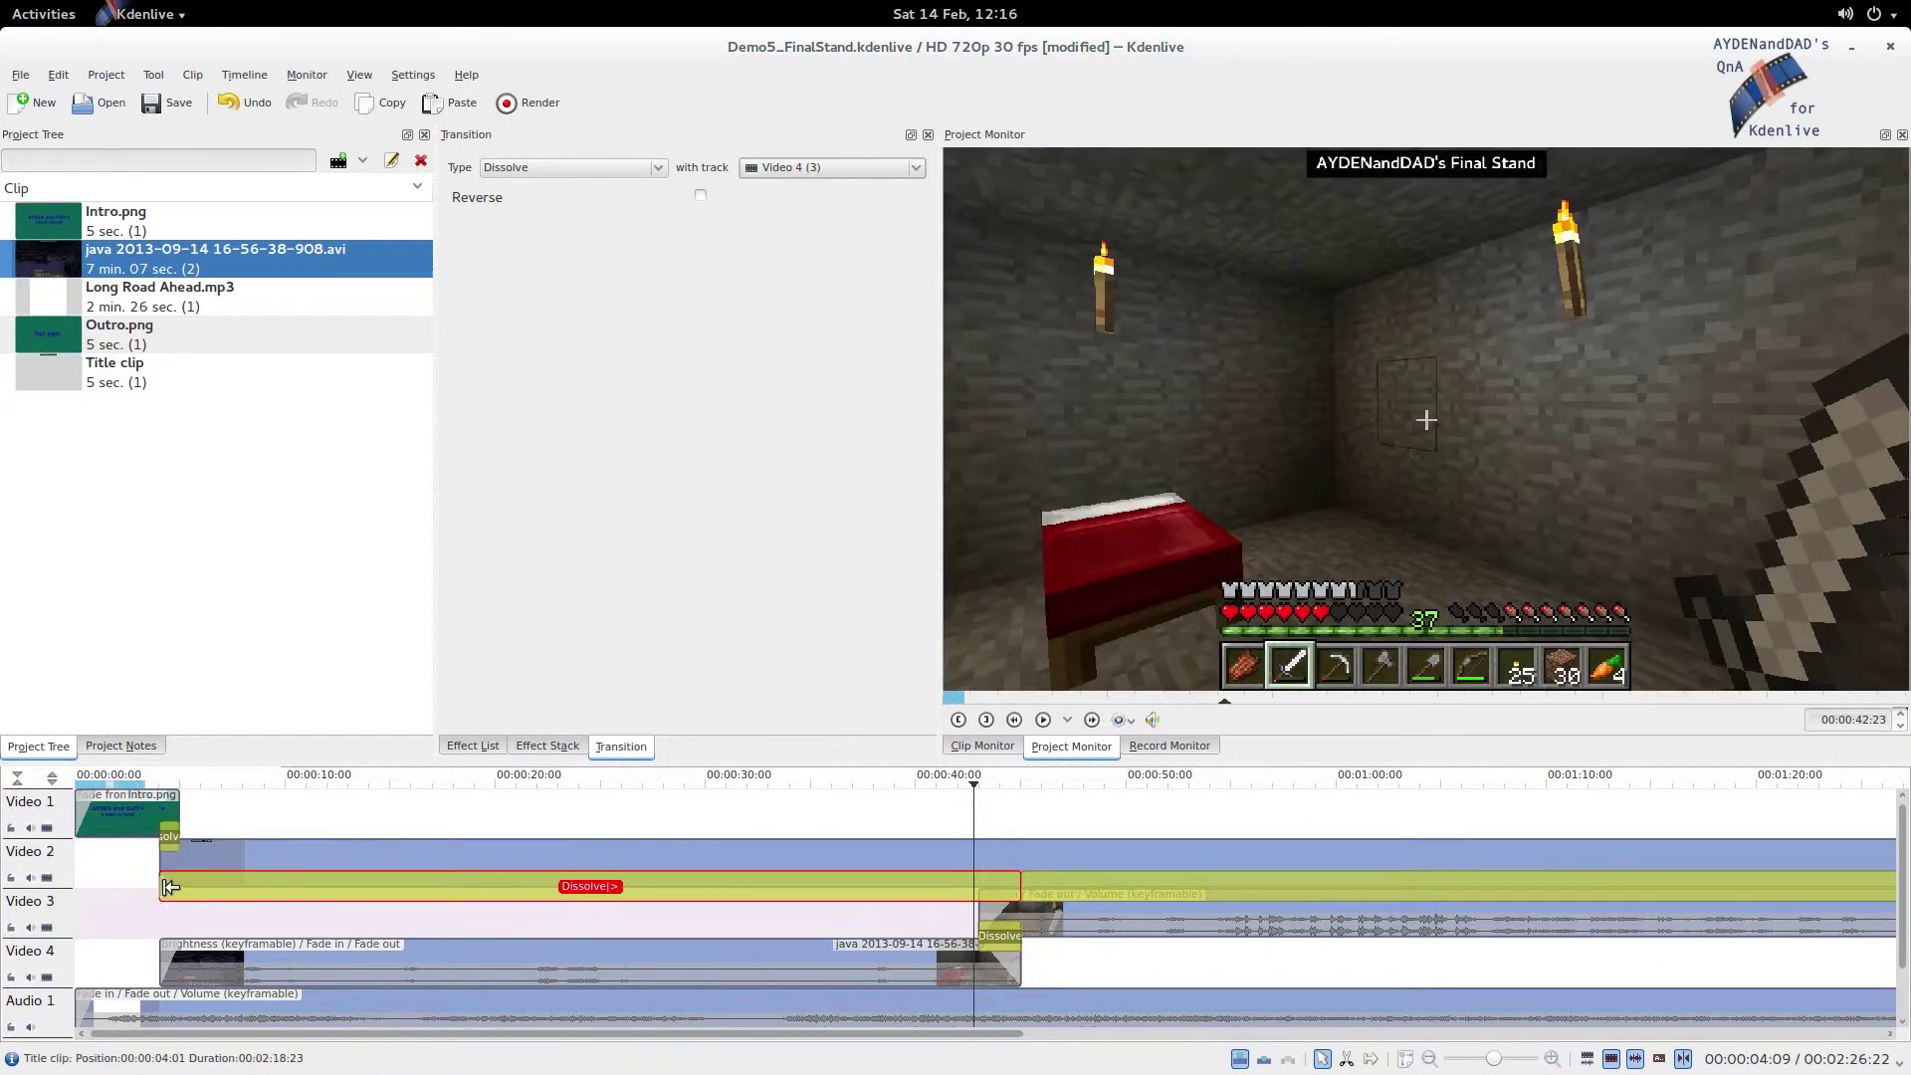
# Set the transition type to Affine and scrub the title section to check the overlay.
pyautogui.click(658, 167)
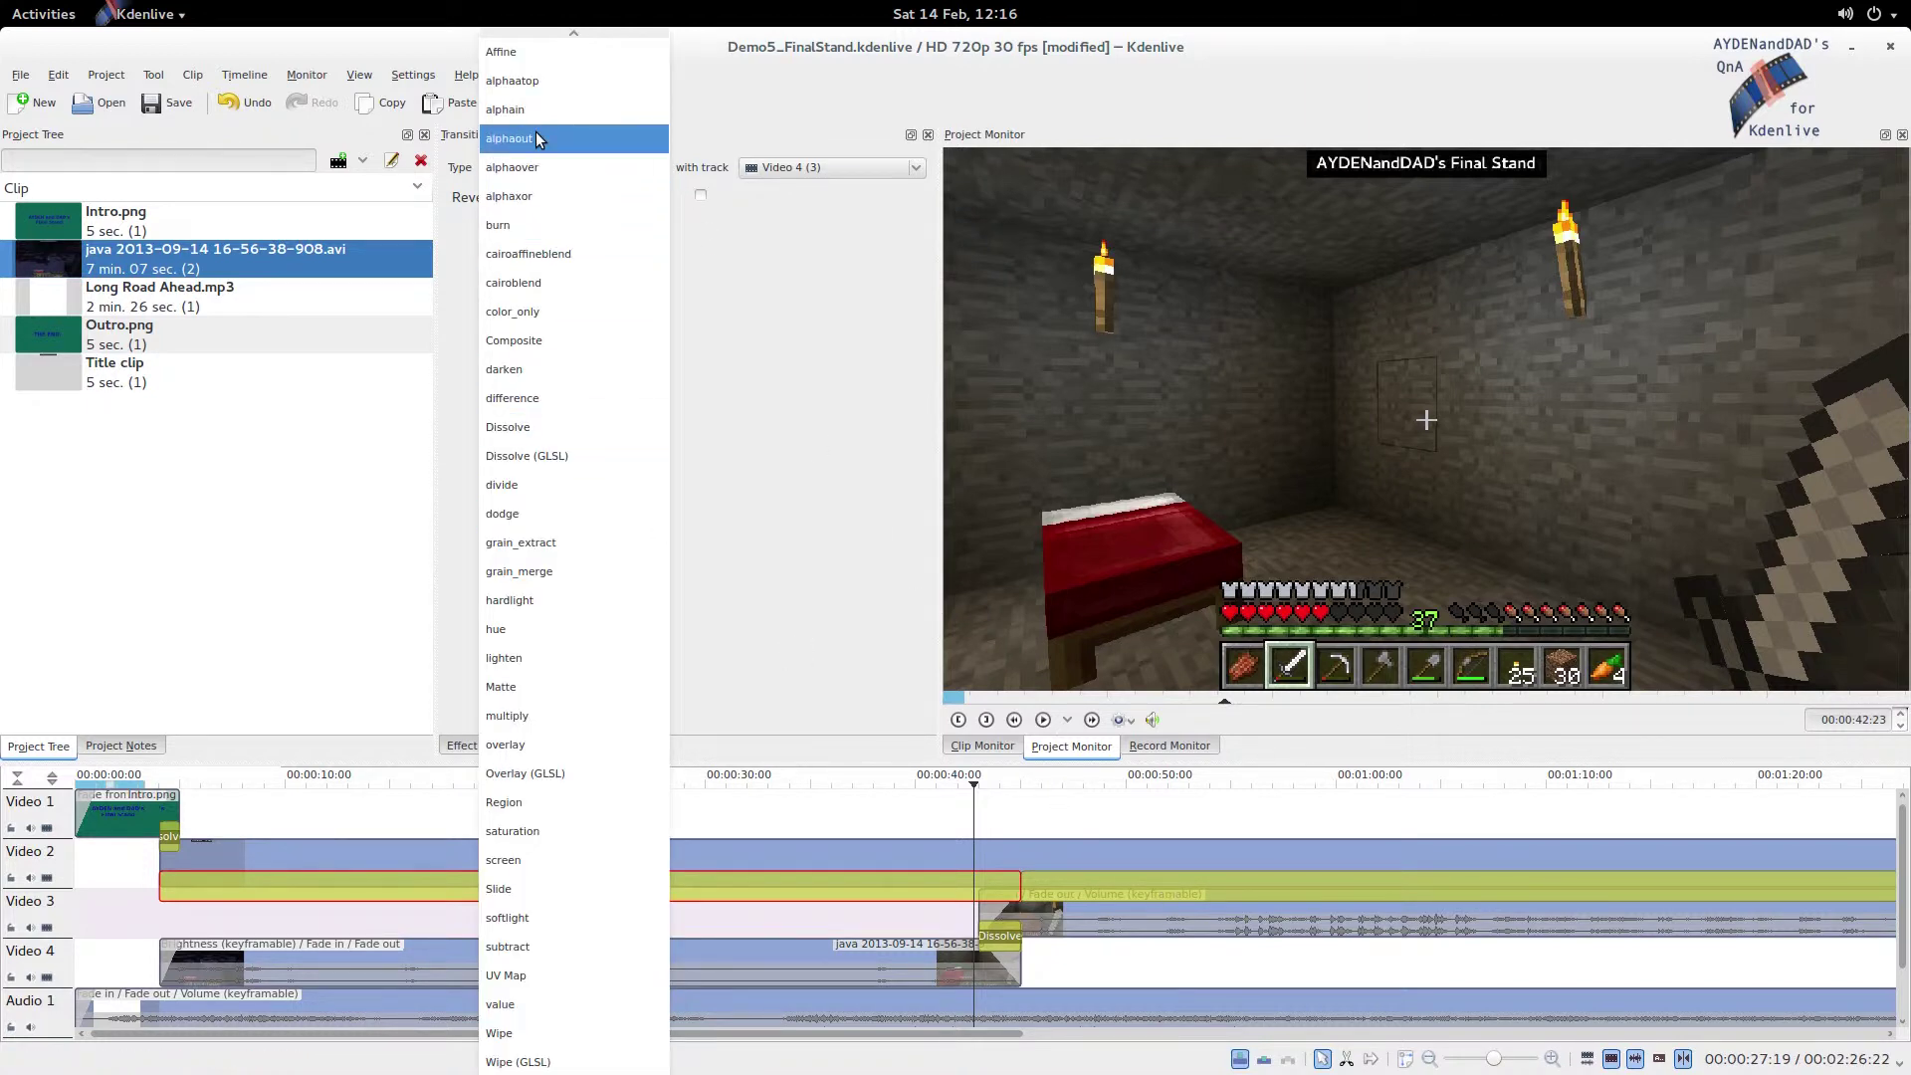
pyautogui.click(513, 52)
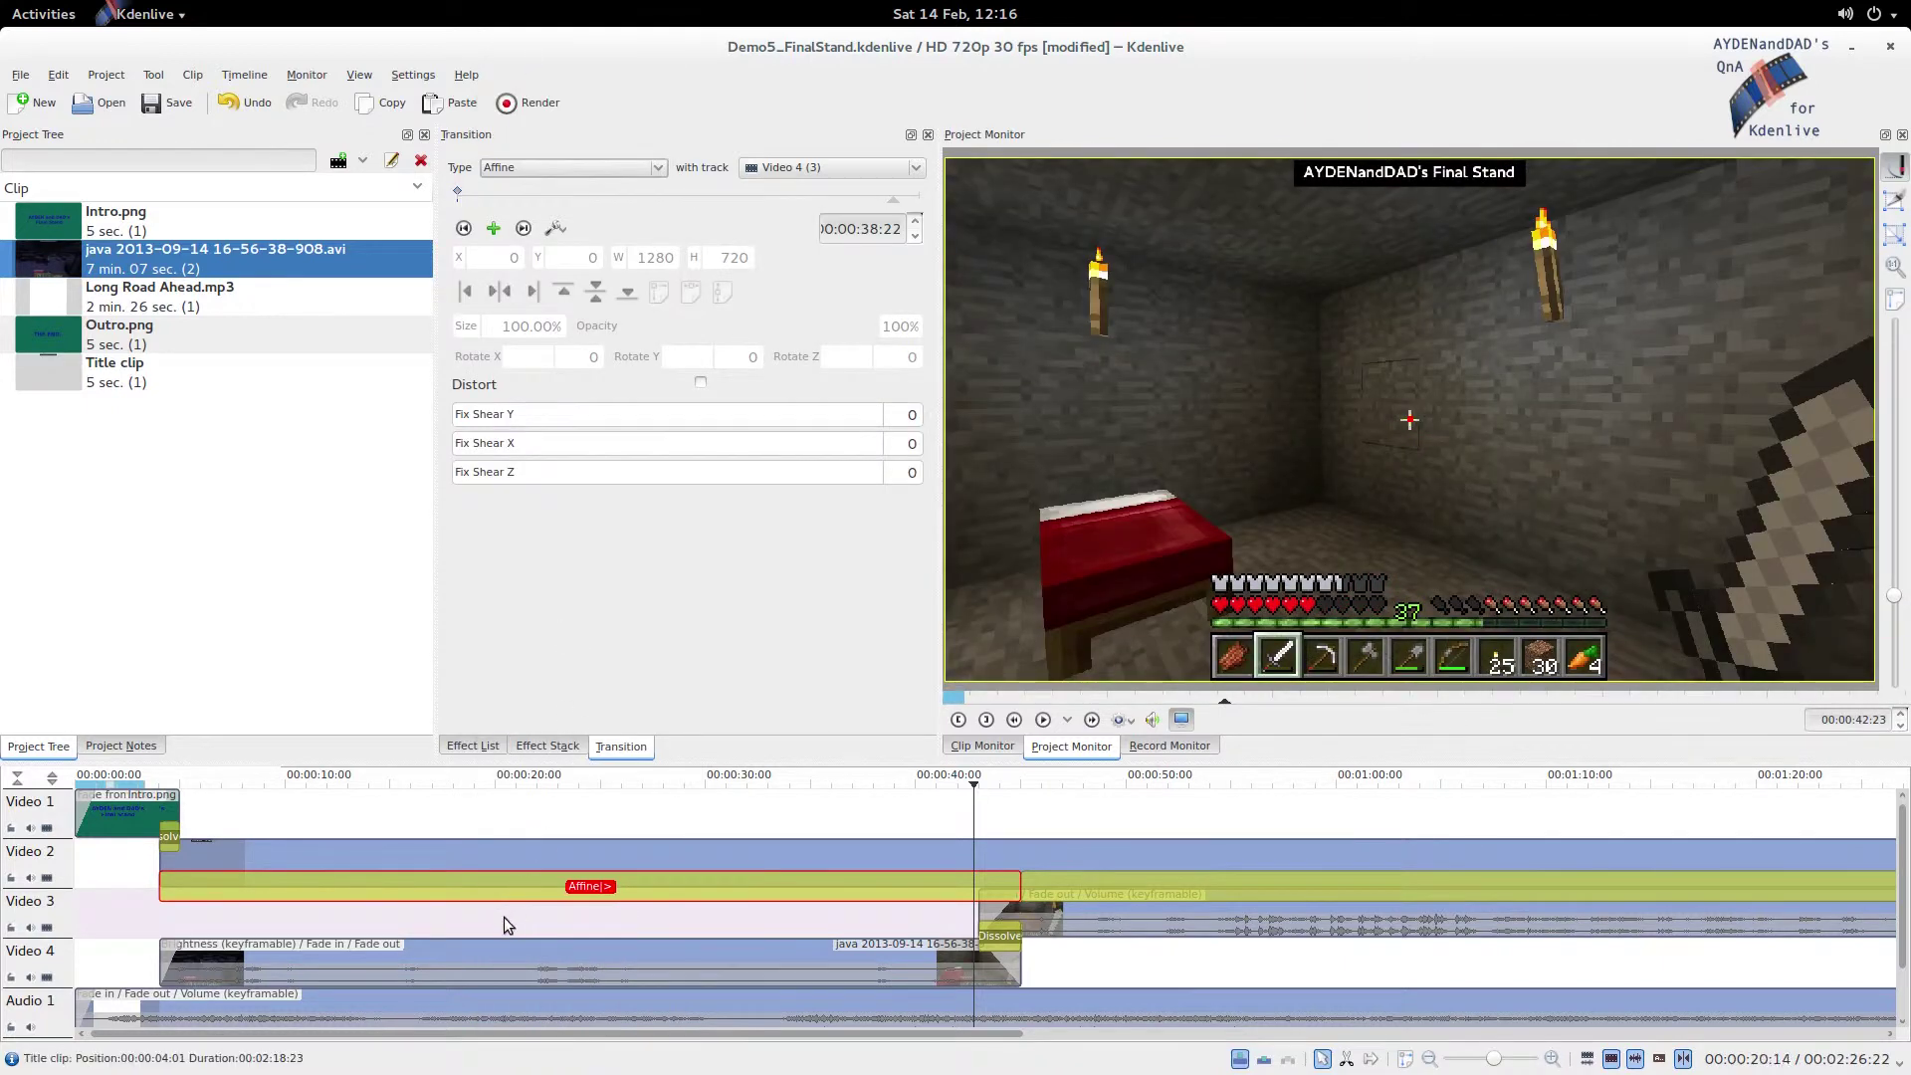
pyautogui.click(468, 922)
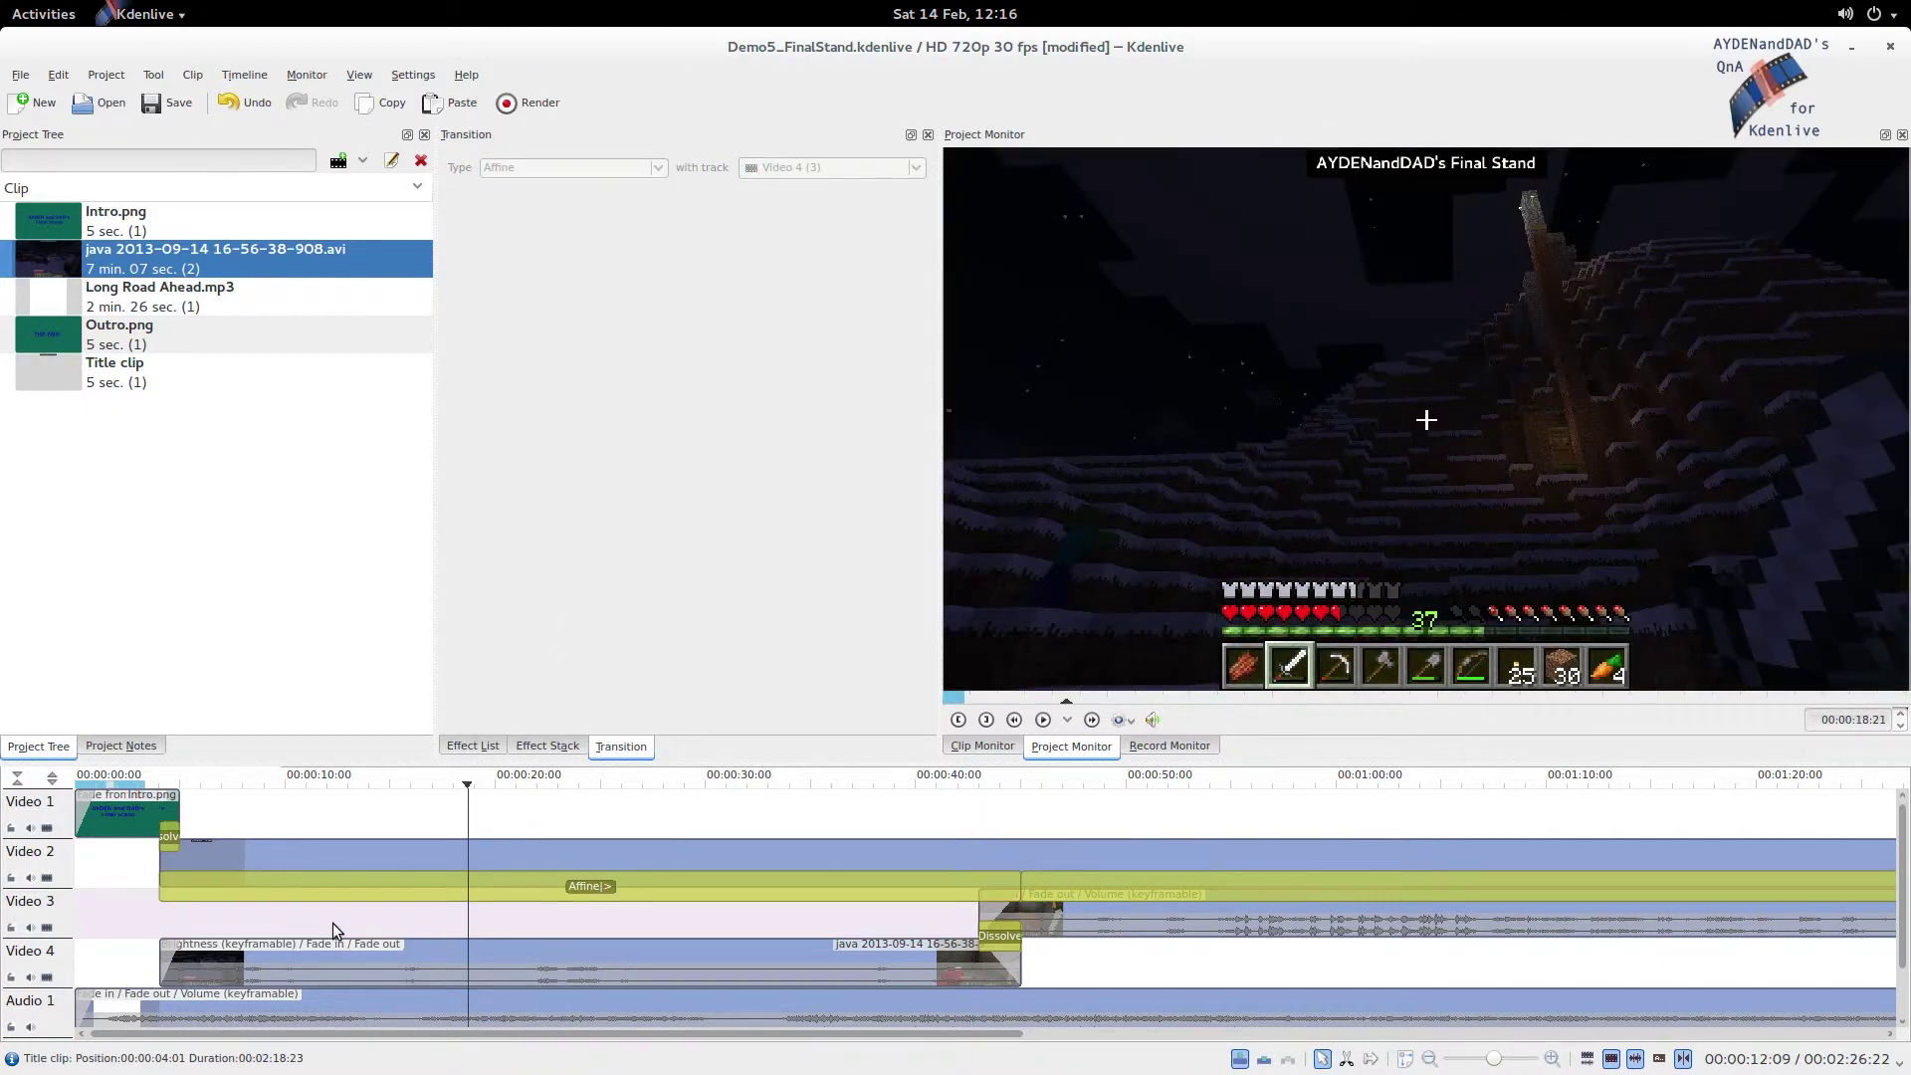
pyautogui.moveTo(145, 916); pyautogui.dragTo(947, 943)
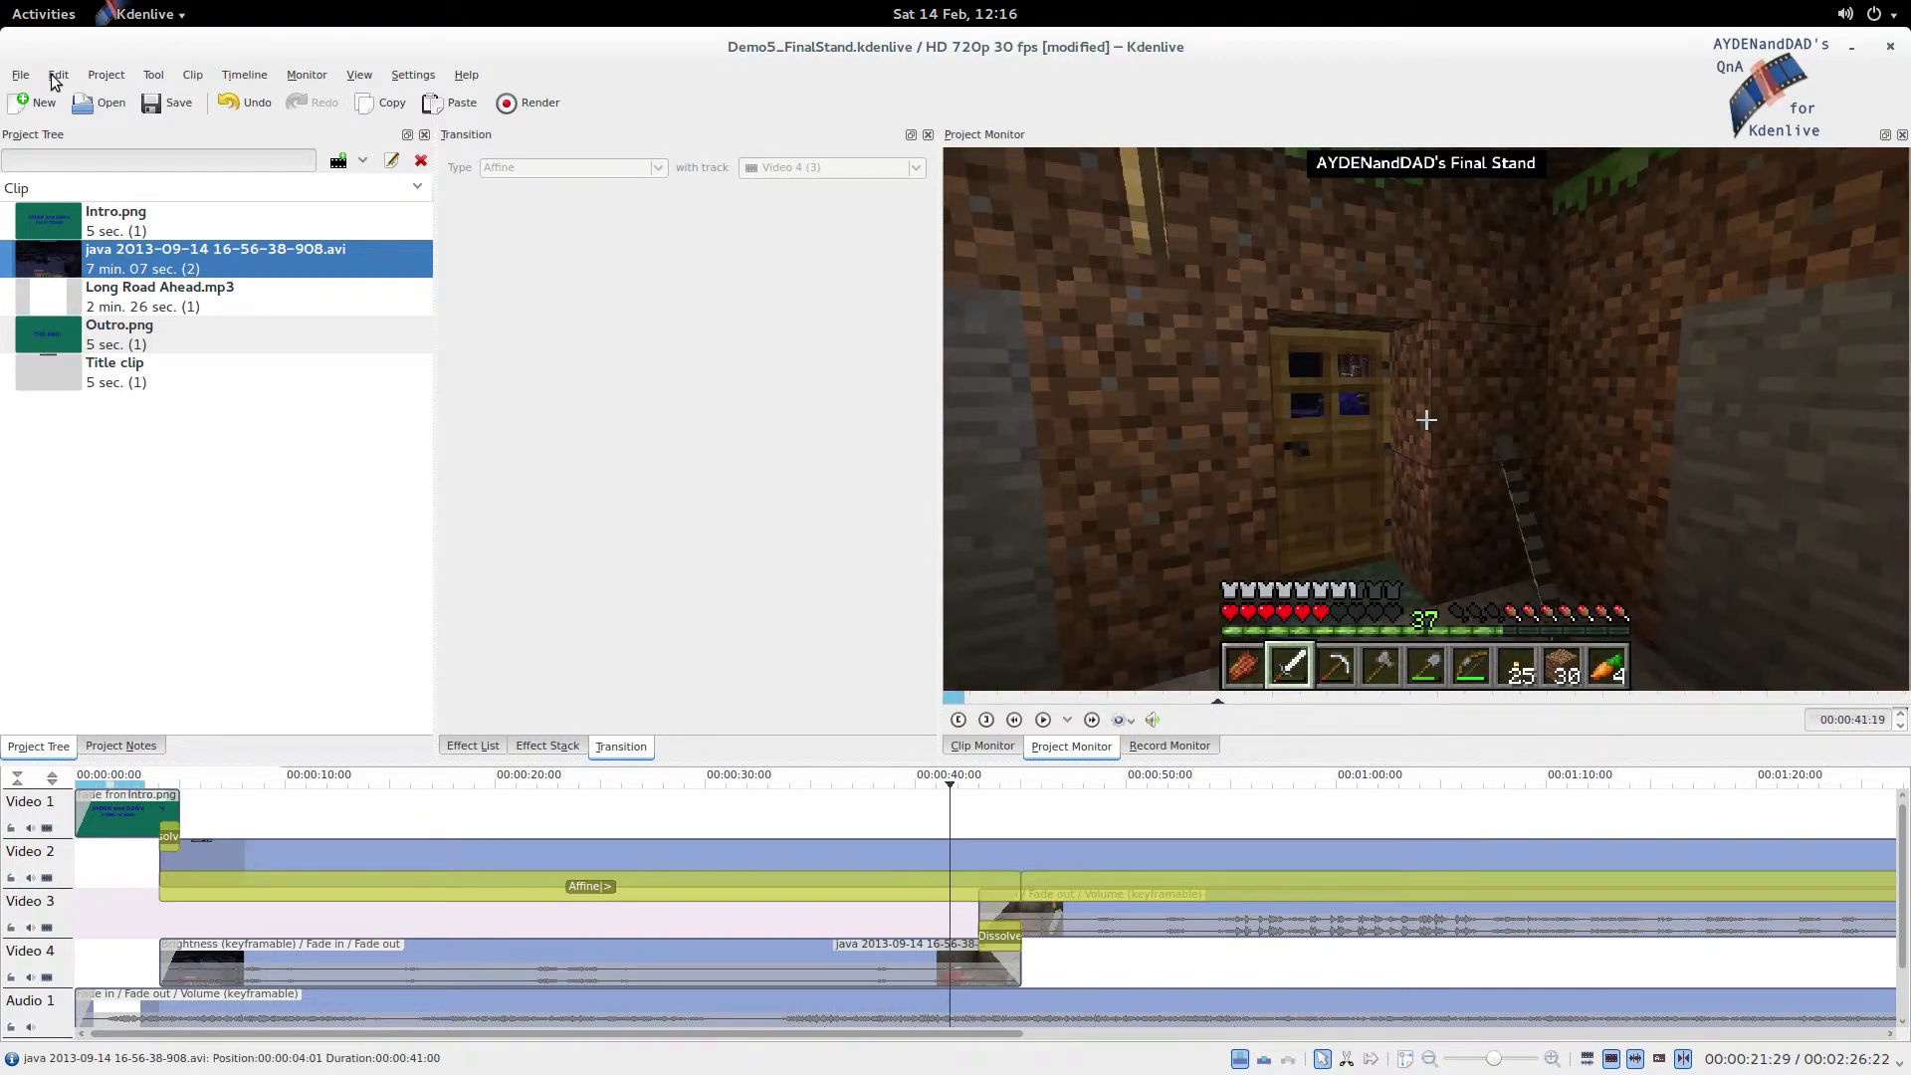
# Use File > Save As to save the project as Demo6_FinalStand.kdenlive.
pyautogui.click(20, 75)
pyautogui.moveTo(62, 168)
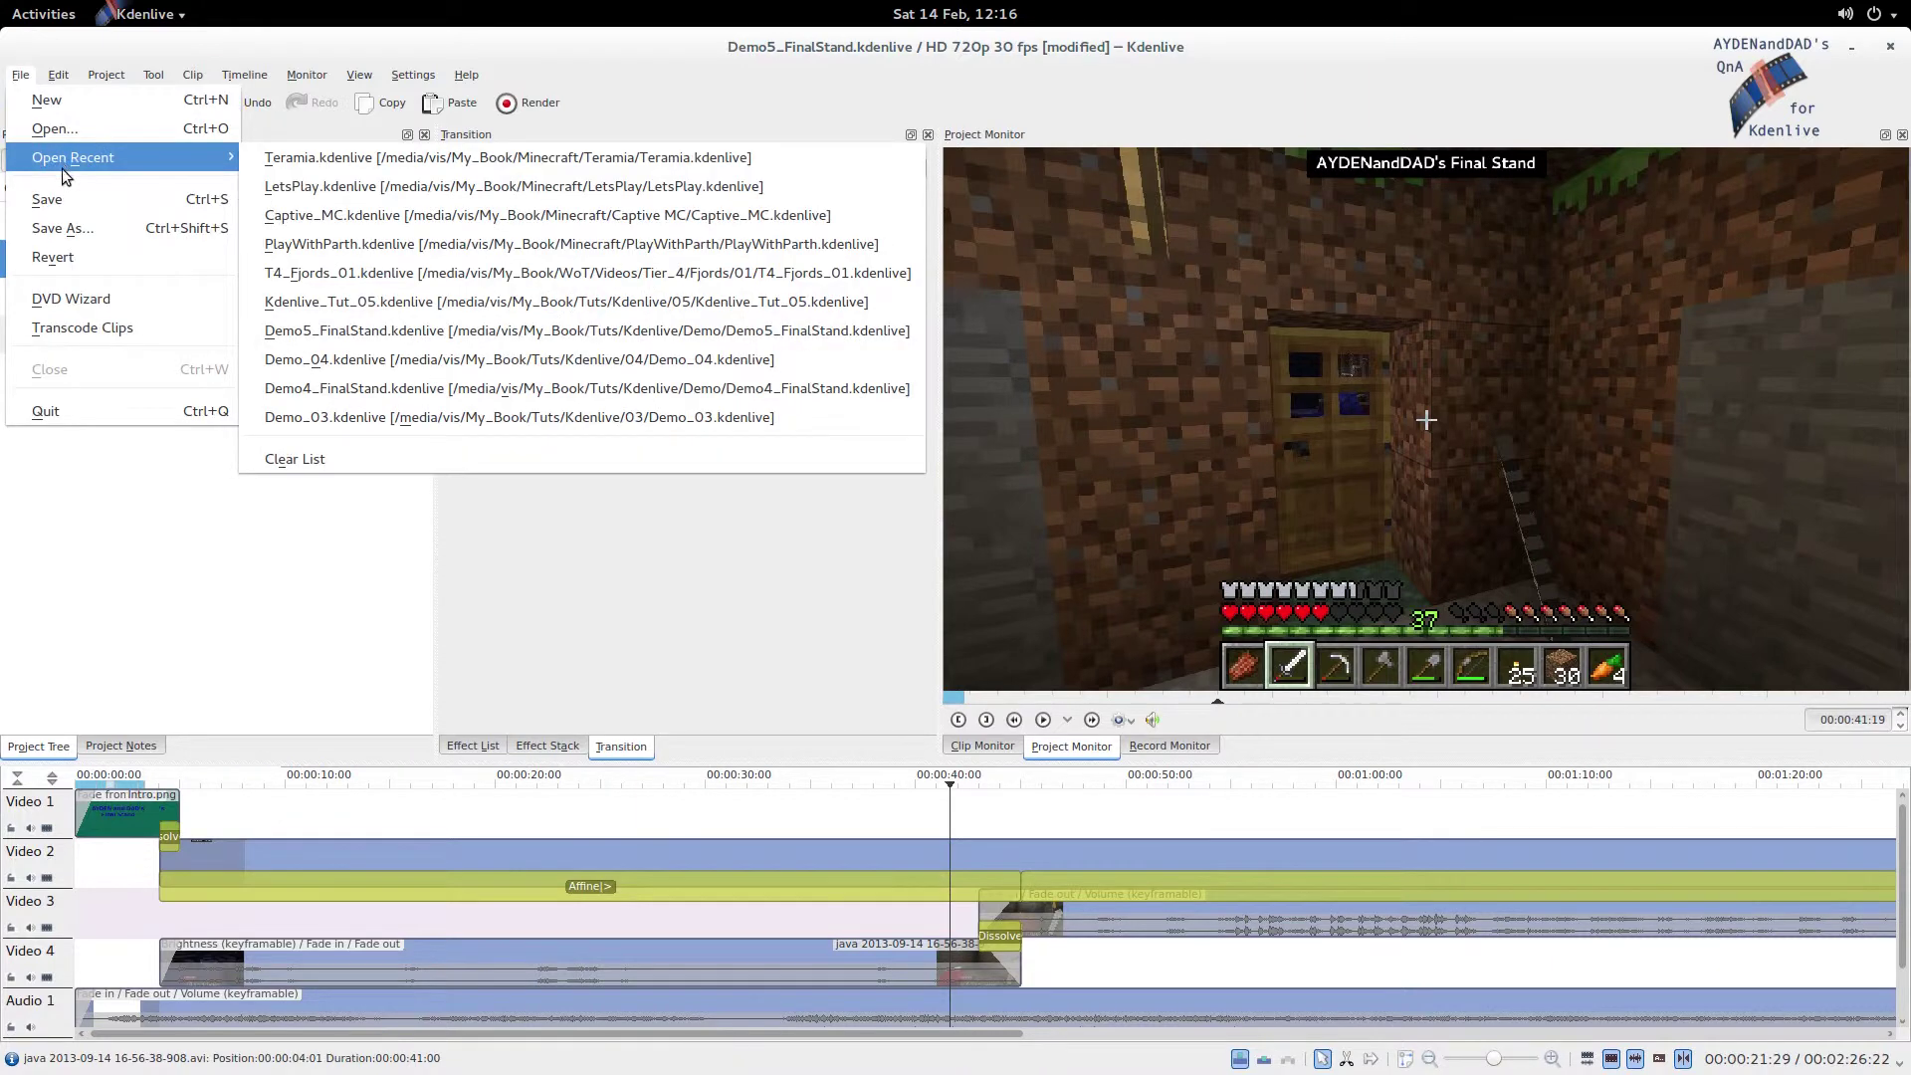
pyautogui.click(64, 228)
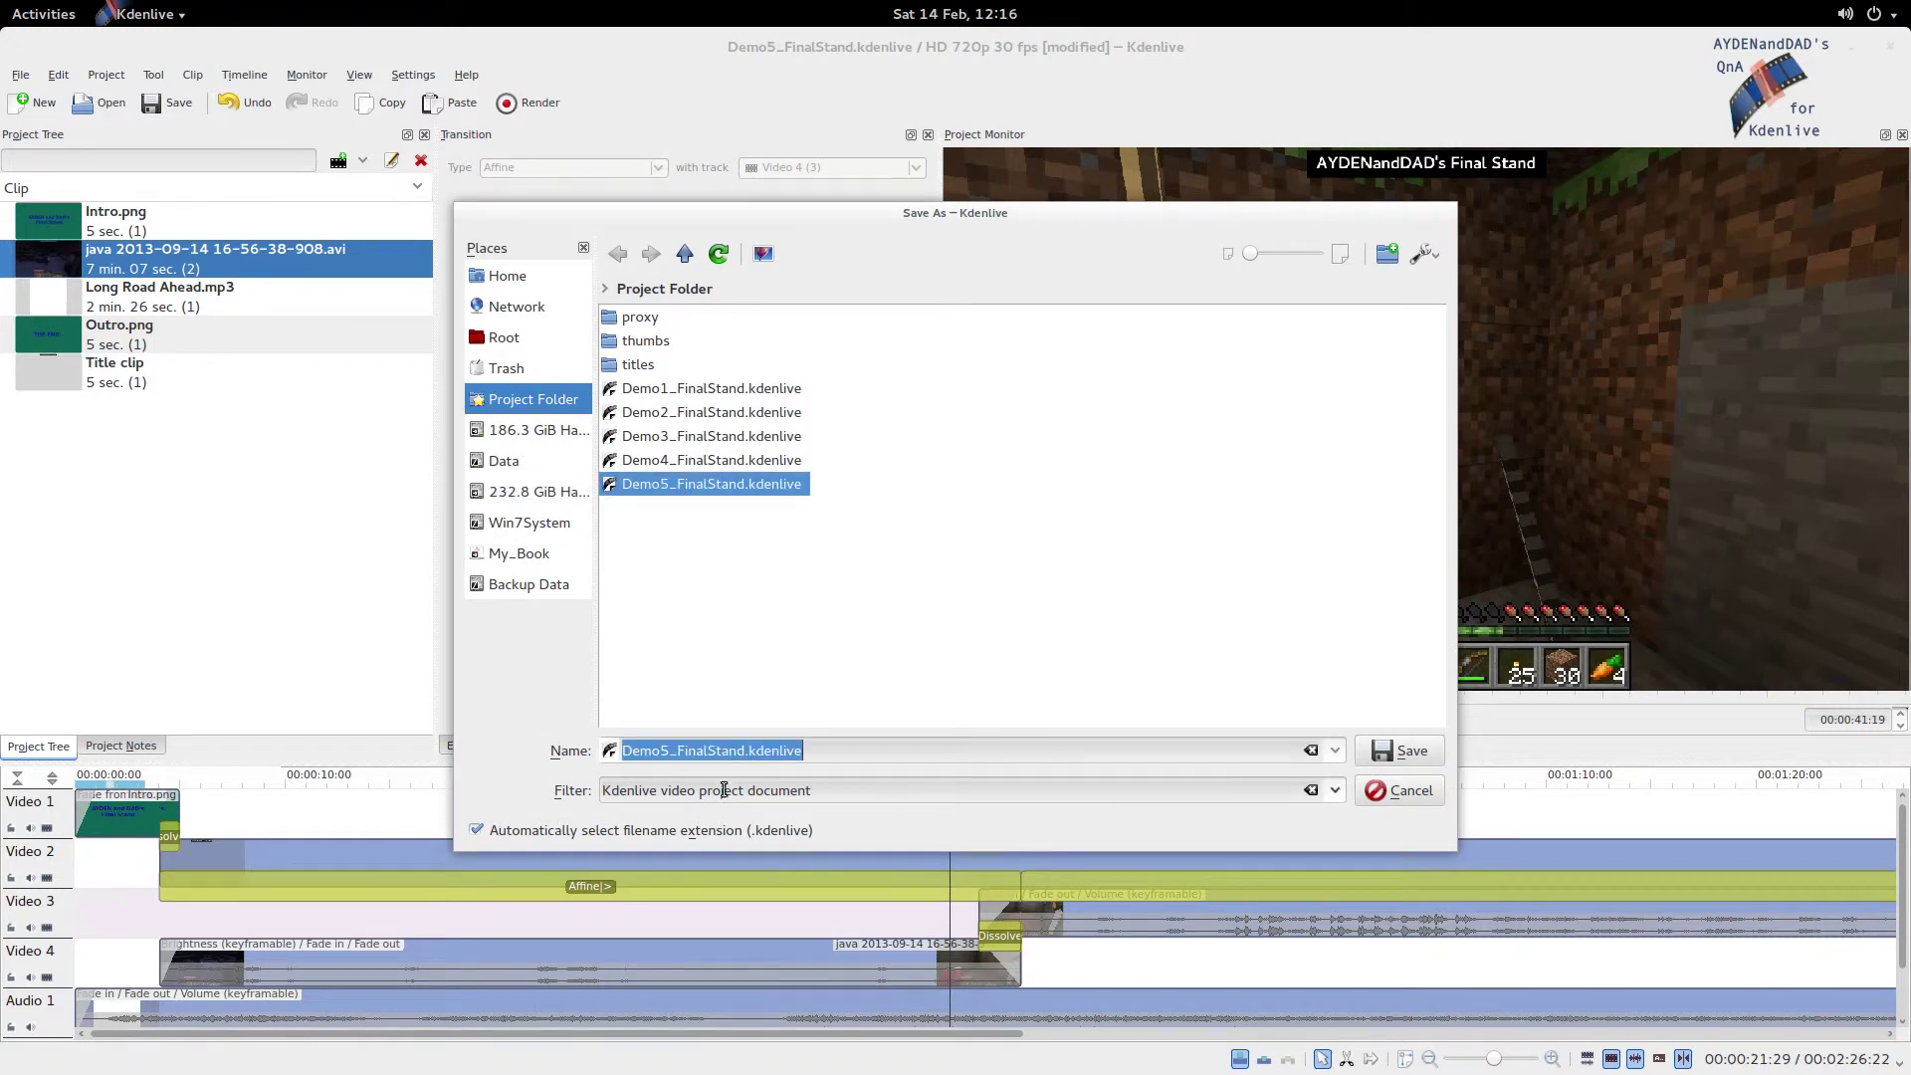
pyautogui.moveTo(669, 756); pyautogui.dragTo(662, 758)
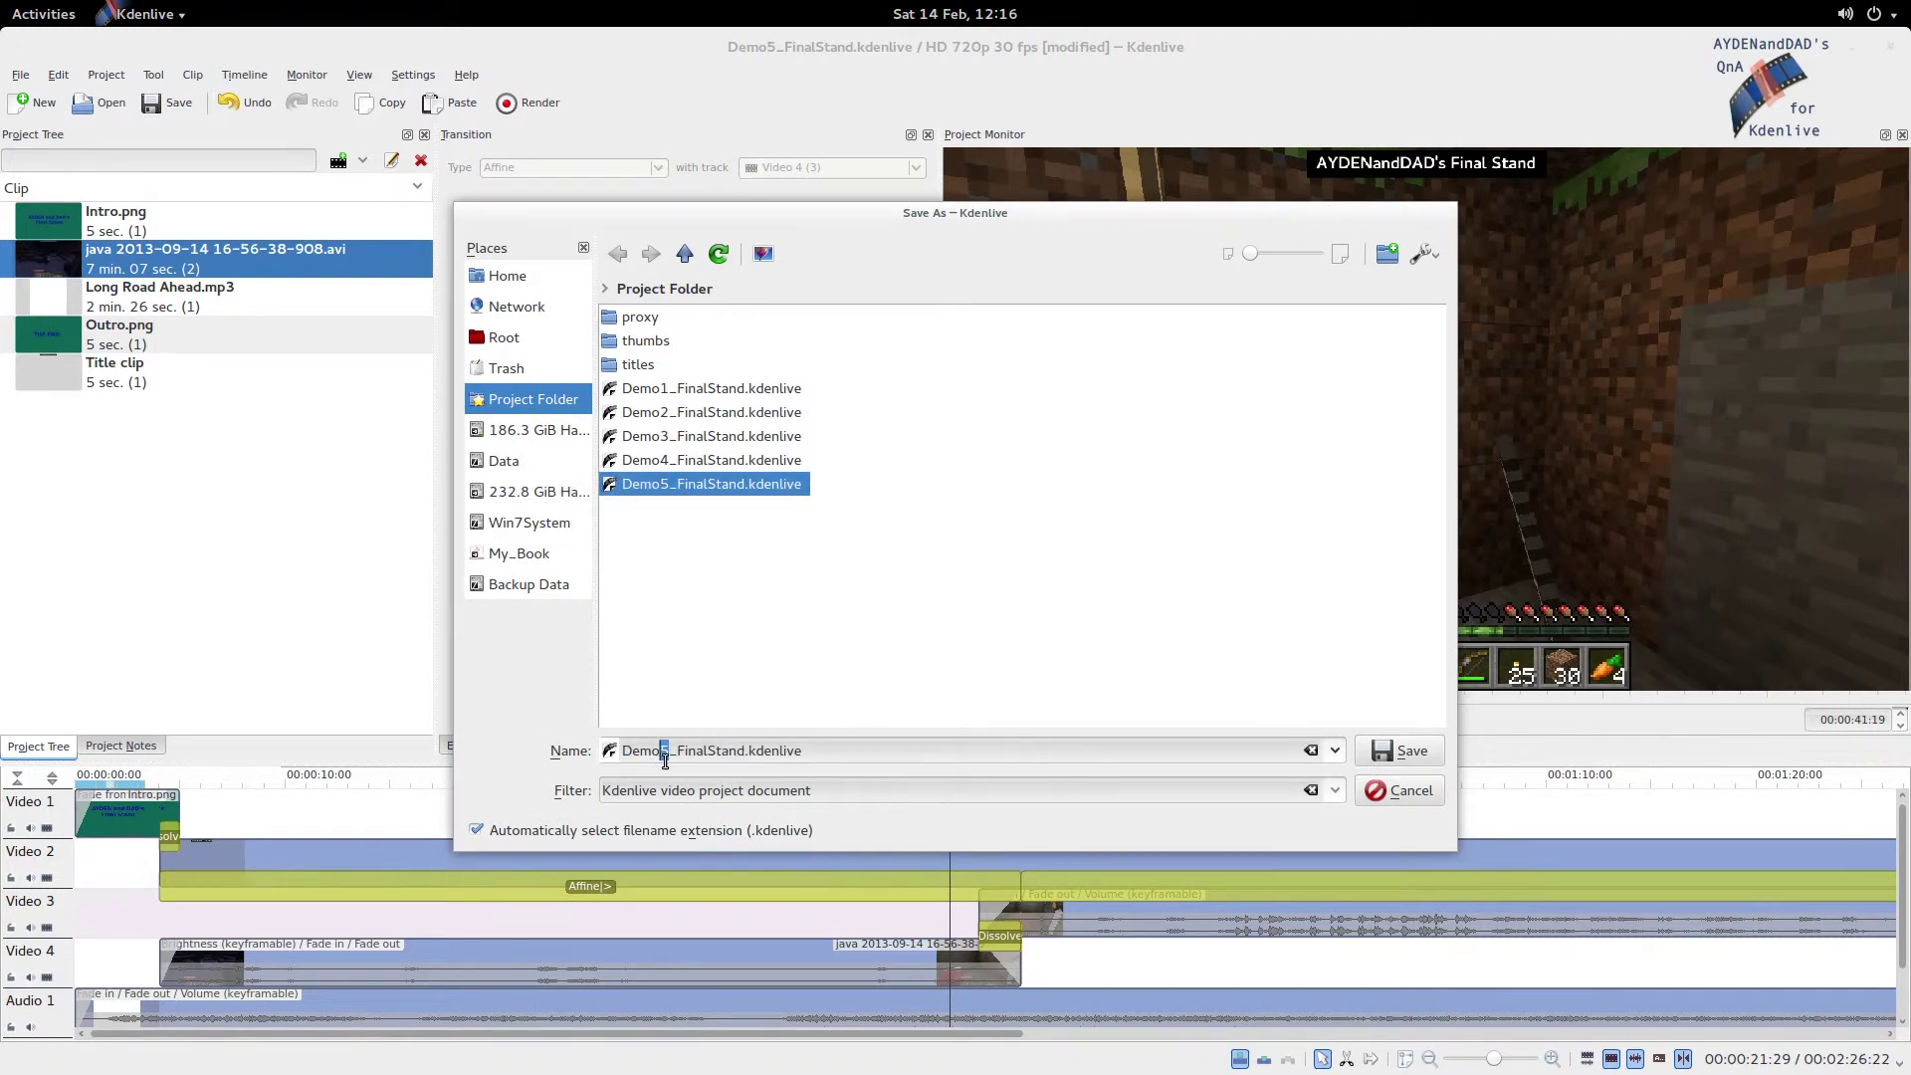
pyautogui.write('6')
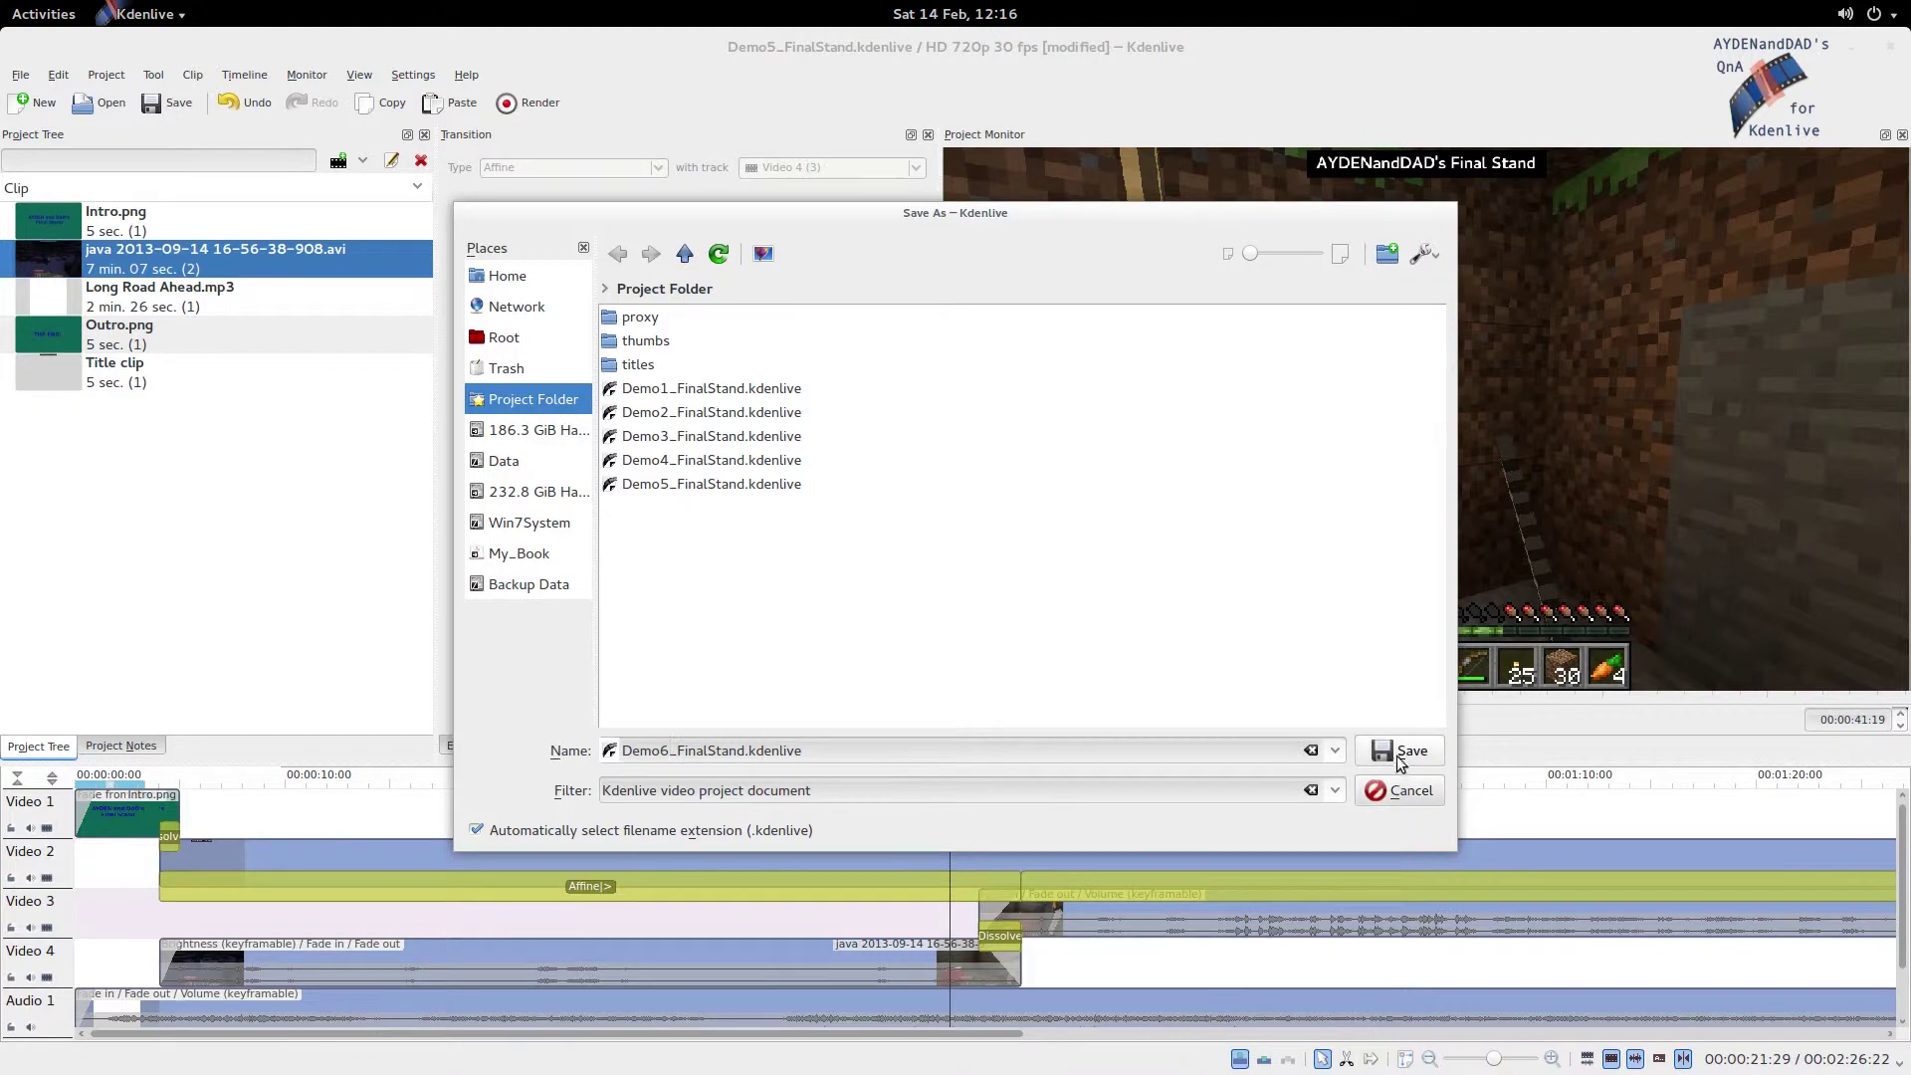
pyautogui.click(1404, 756)
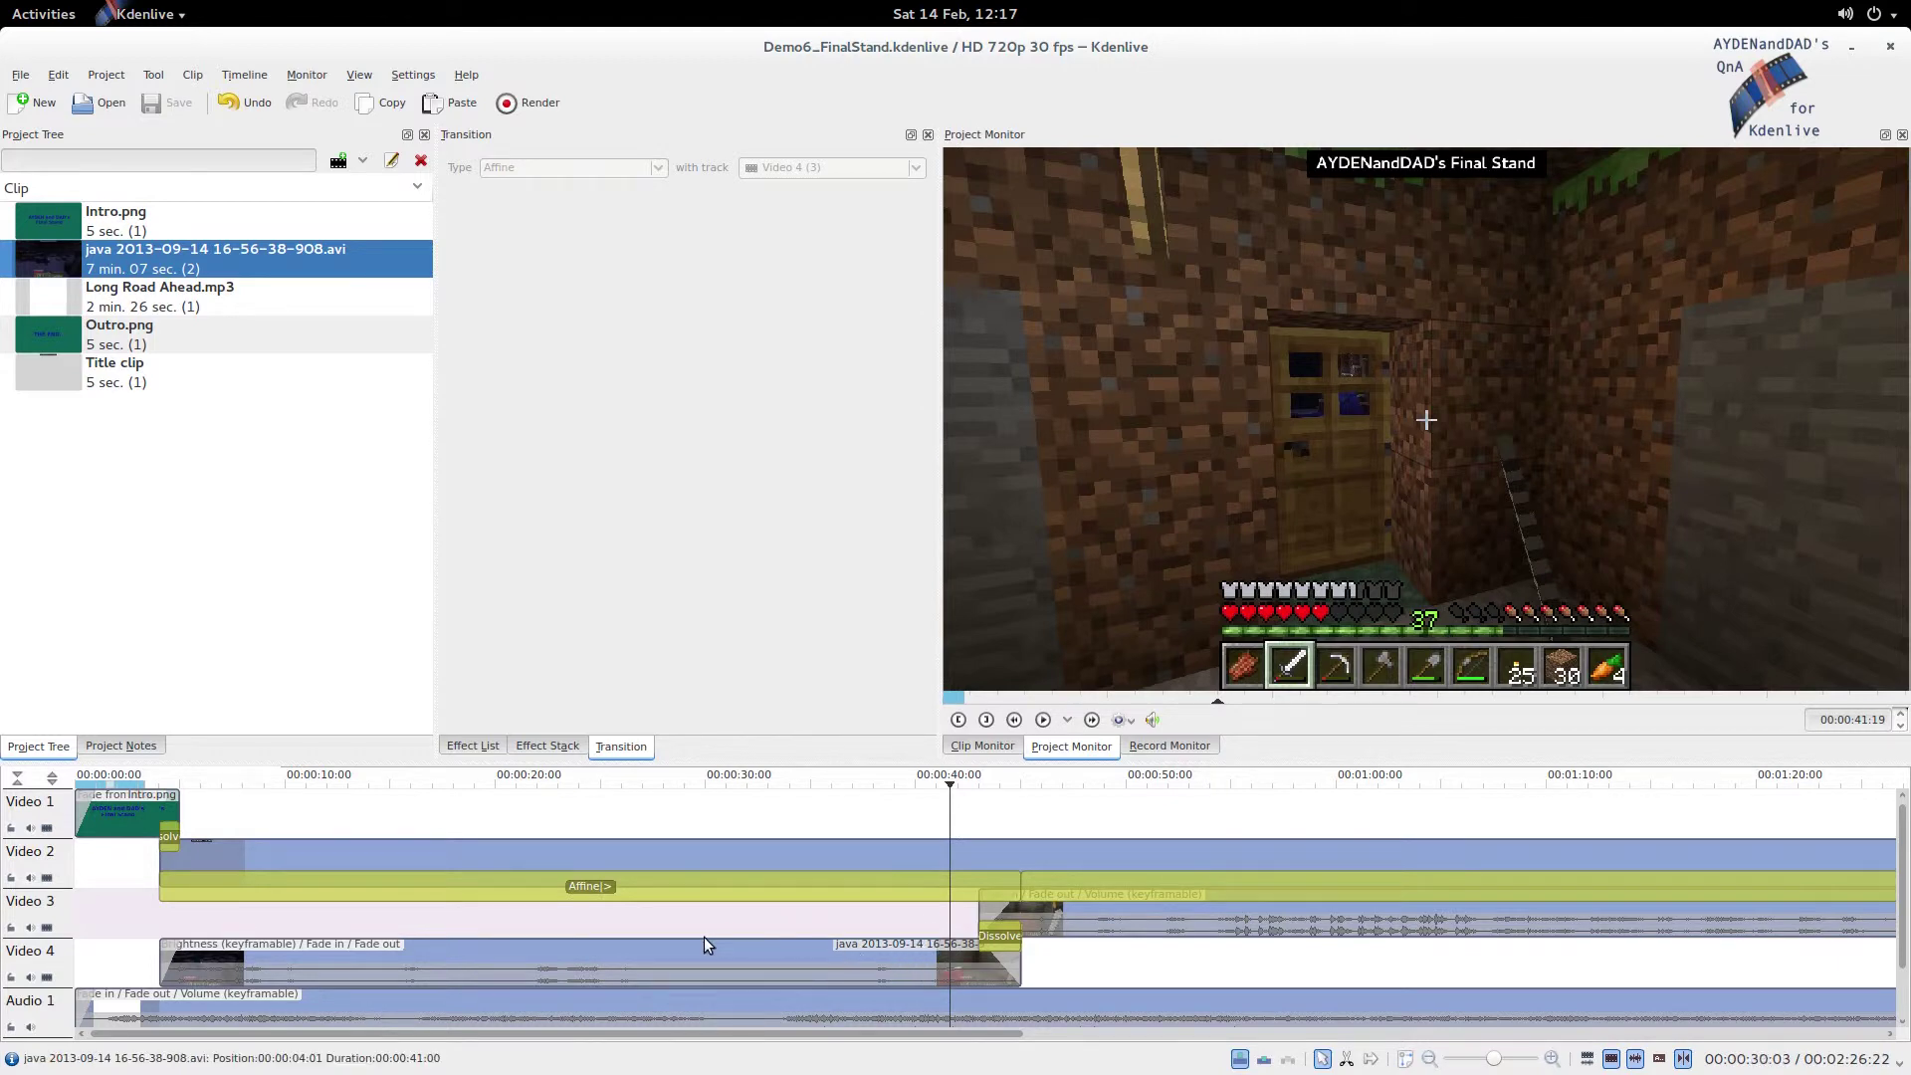
pyautogui.click(528, 103)
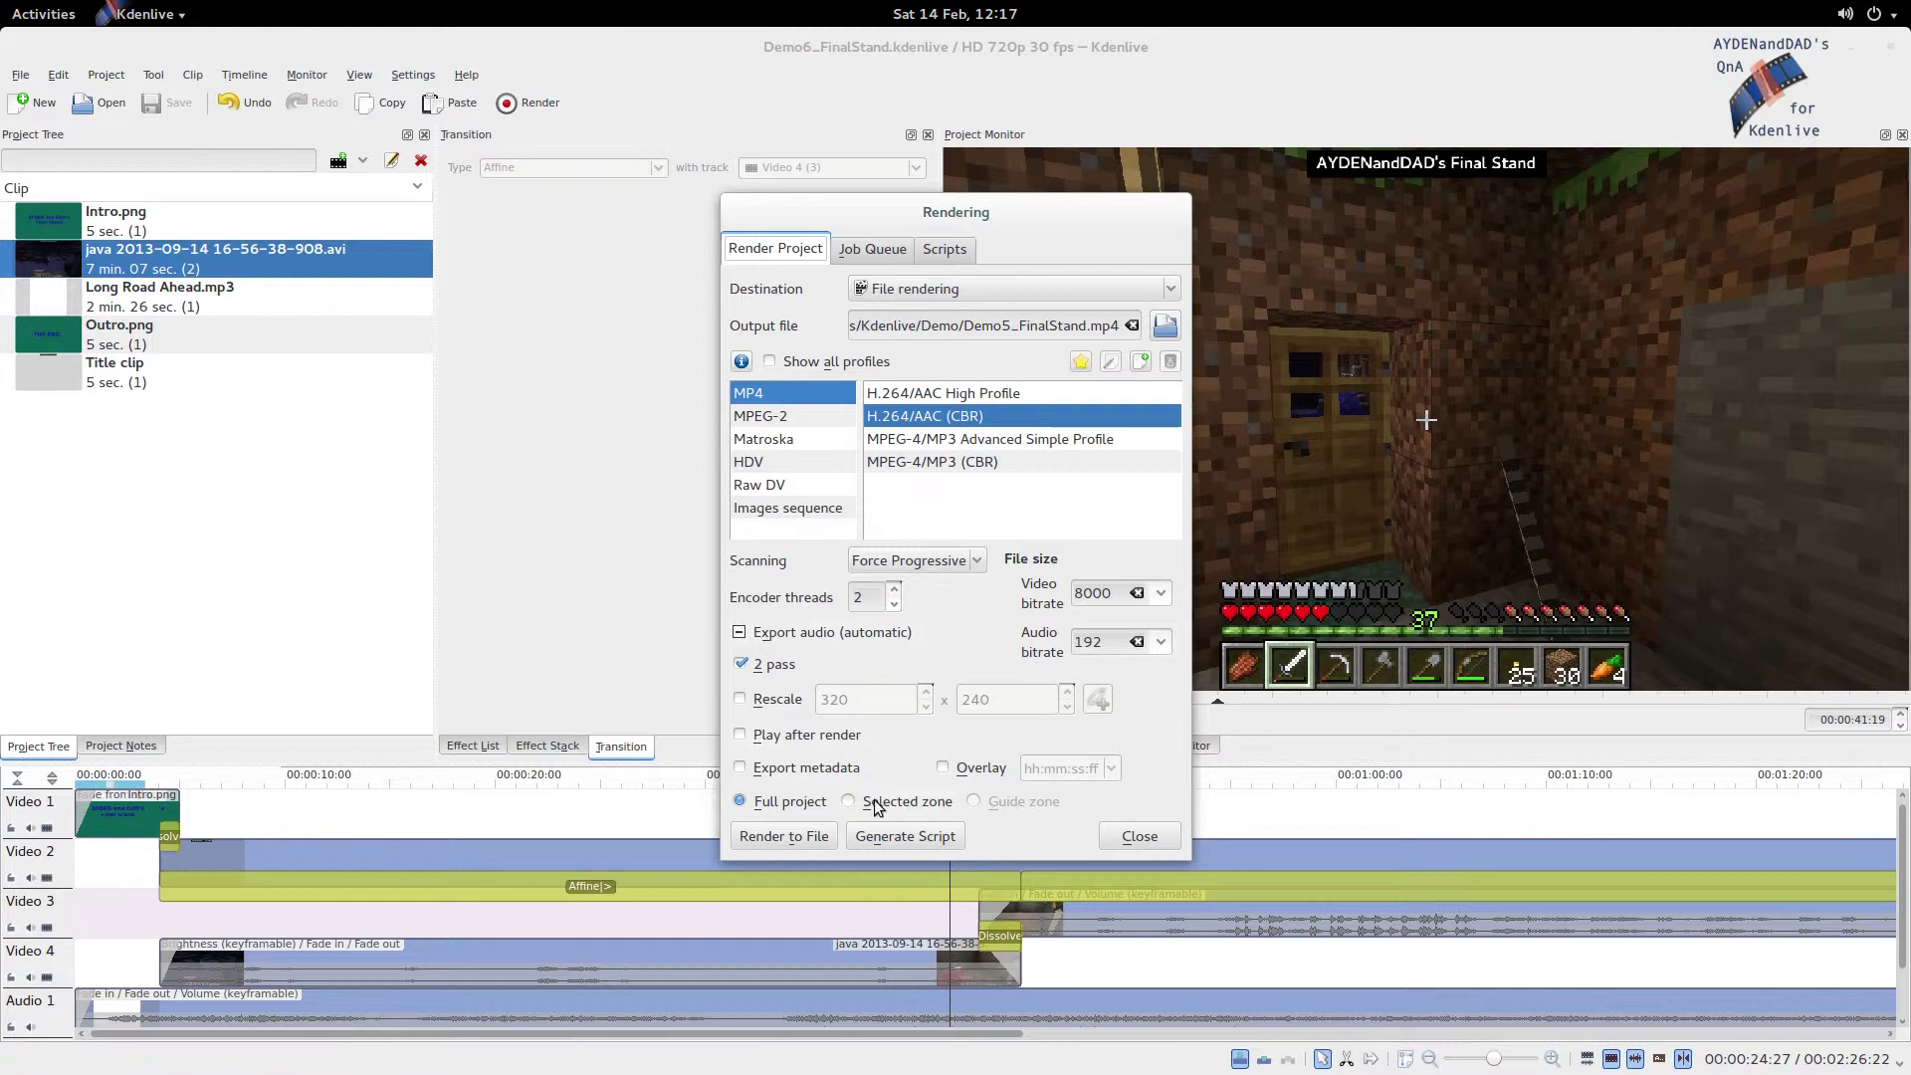
# Render to Demo6_FinalStand.mp4 with MP4 H.264/AAC (CBR) and confirm the job finished.
pyautogui.click(1009, 327)
pyautogui.click(773, 839)
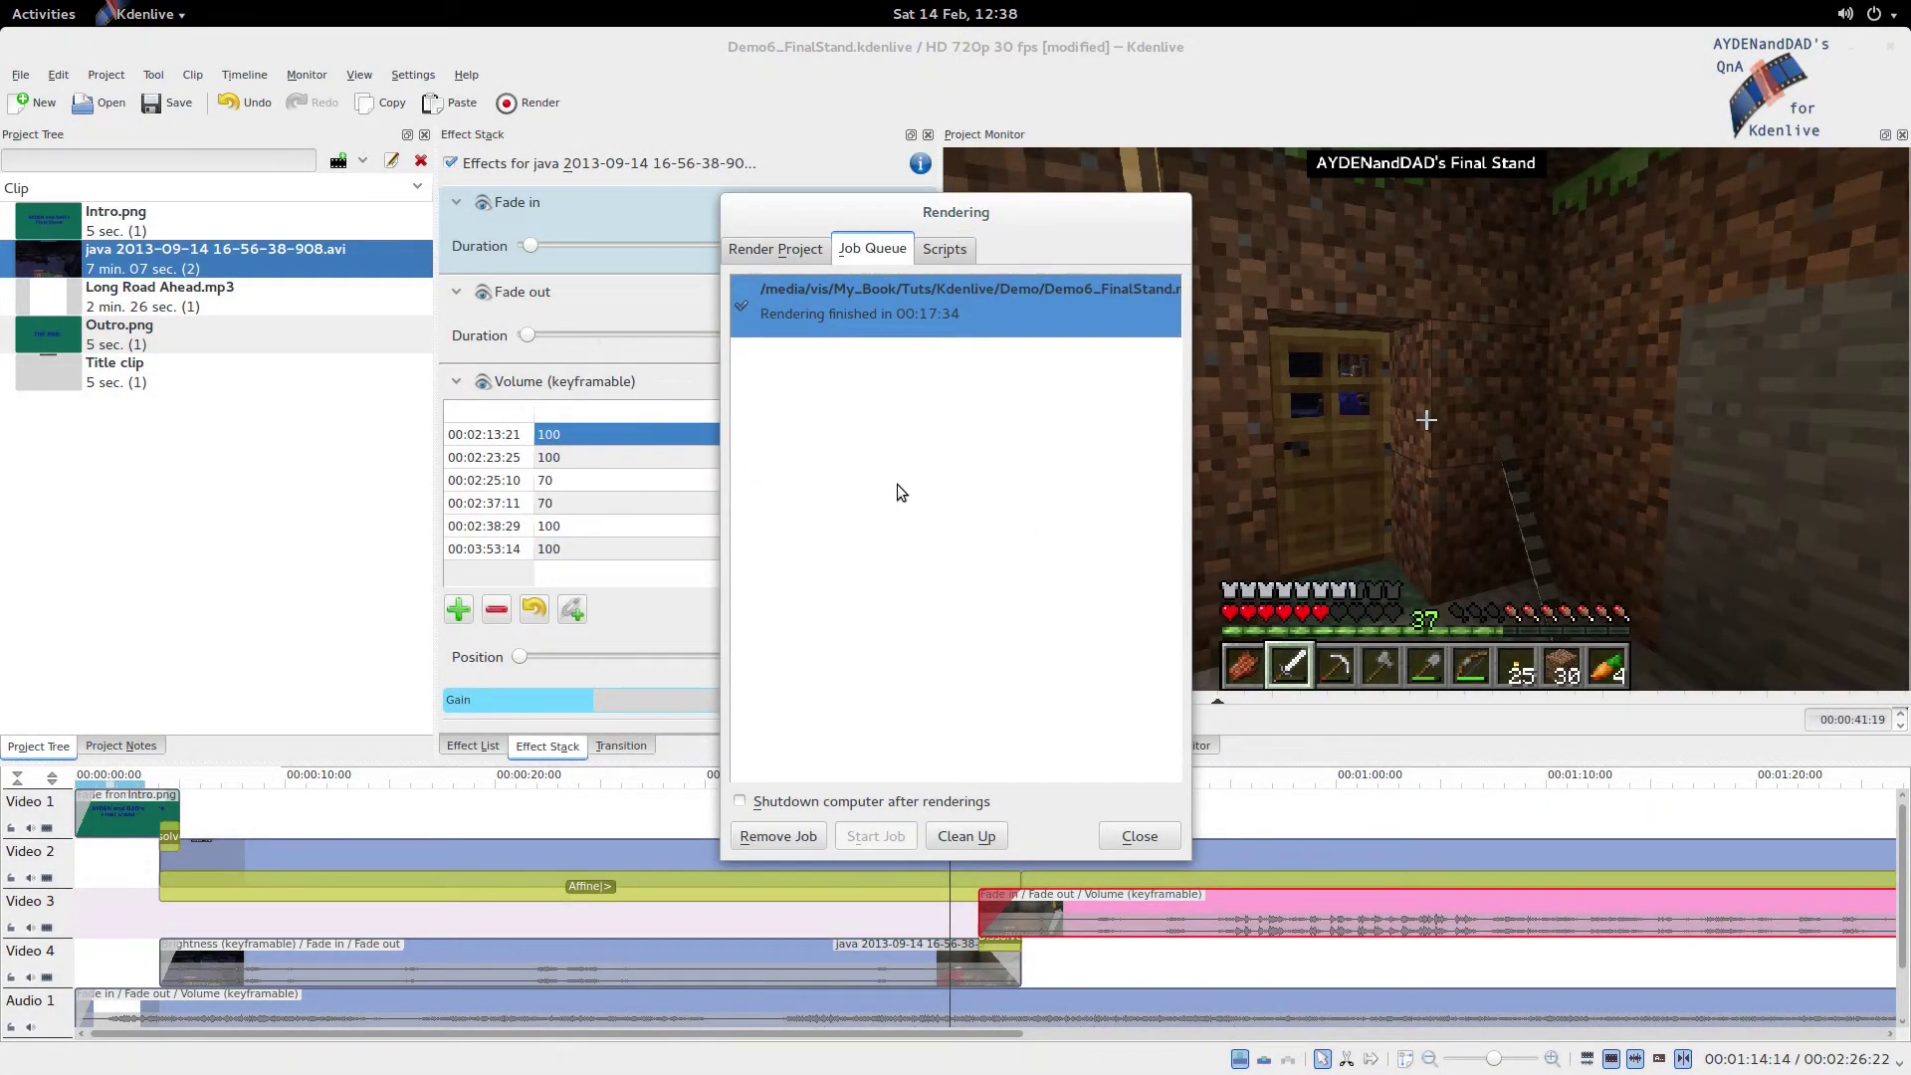
pyautogui.click(814, 254)
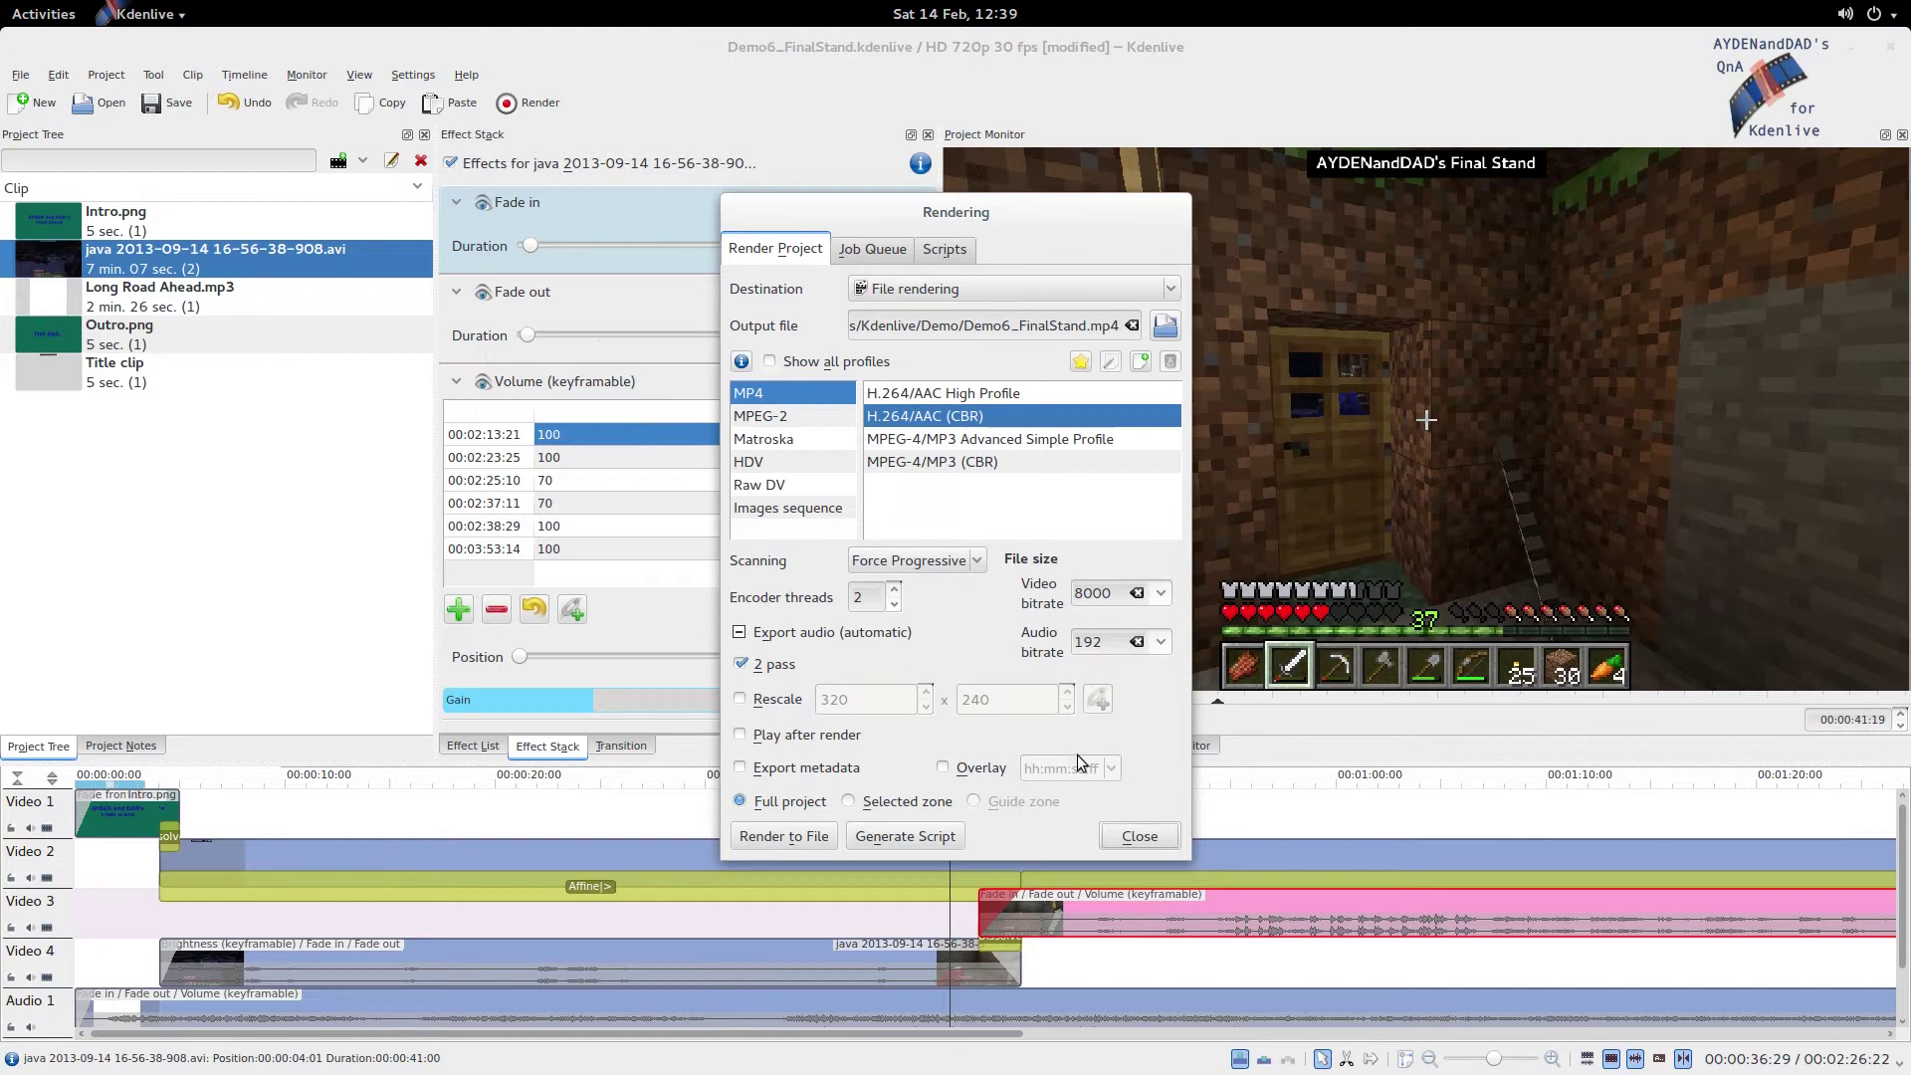
pyautogui.click(866, 248)
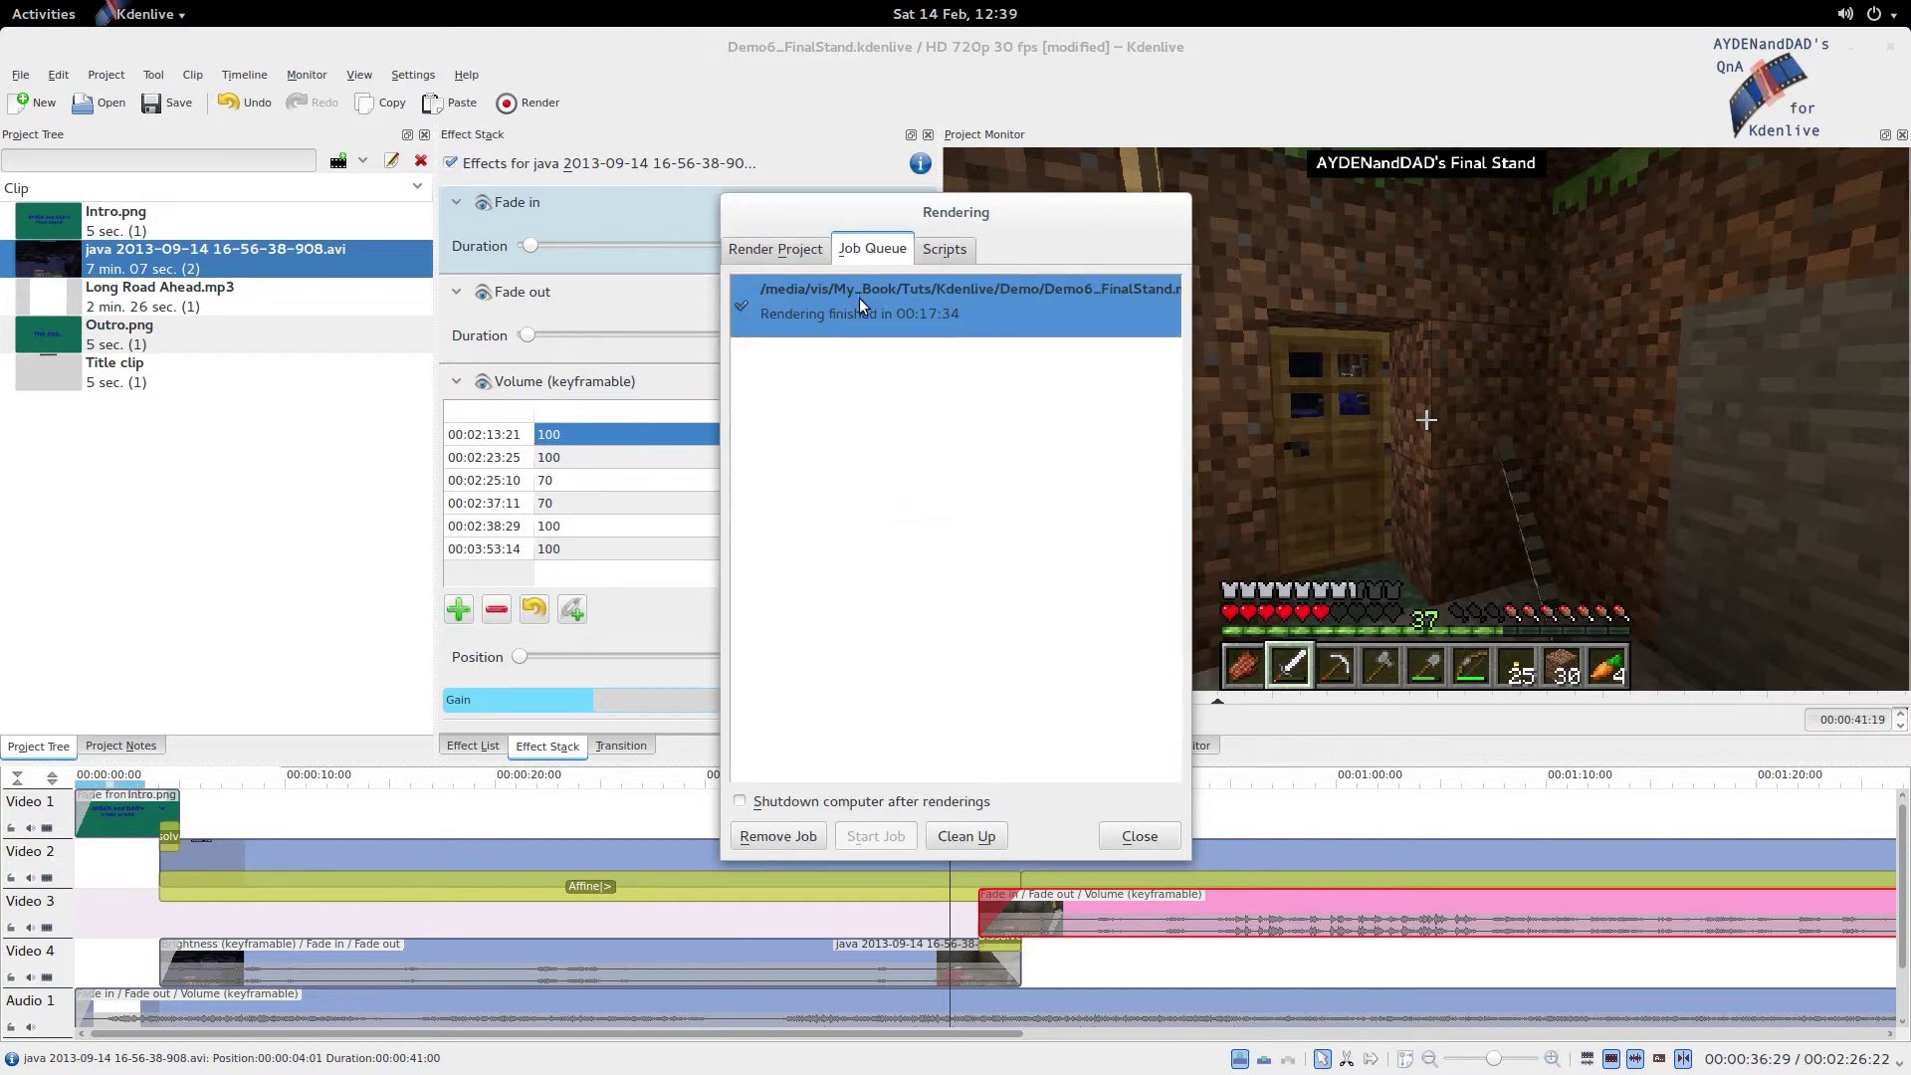
pyautogui.doubleClick(856, 317)
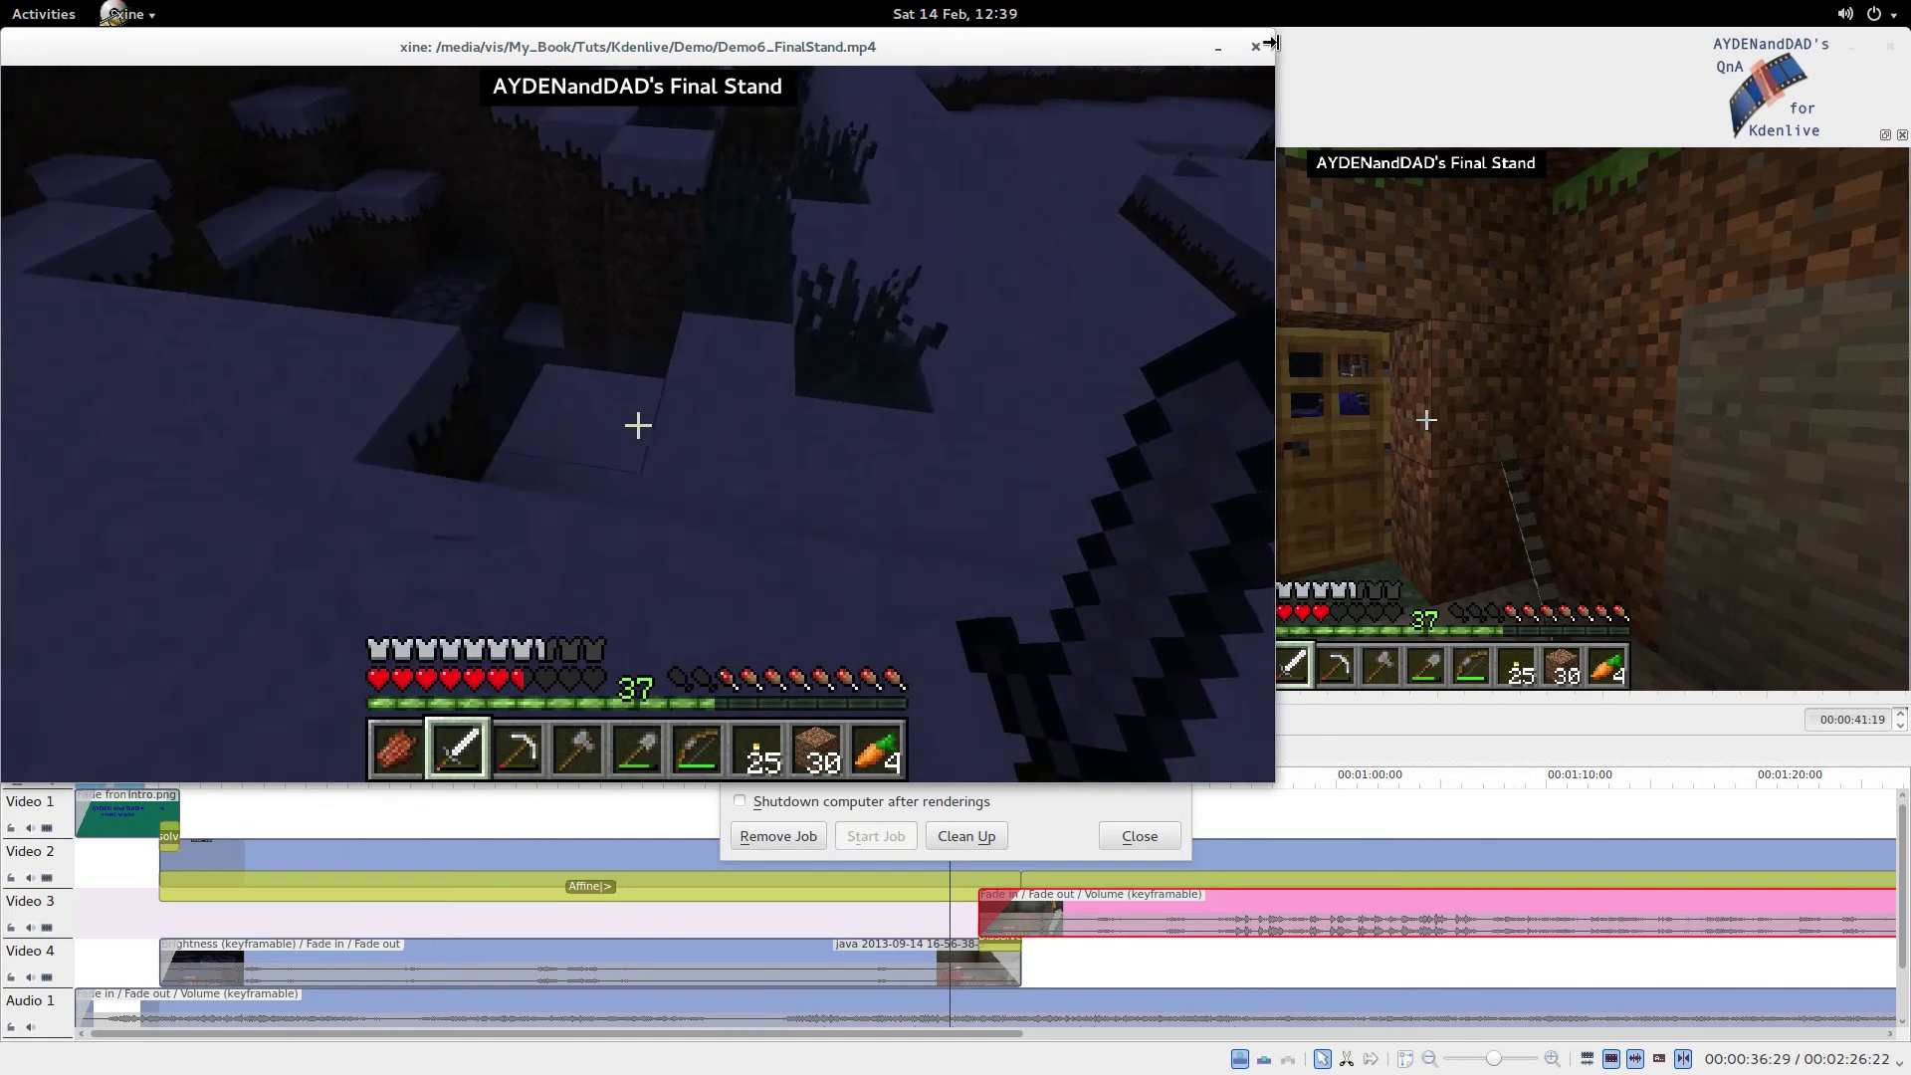
pyautogui.click(1256, 48)
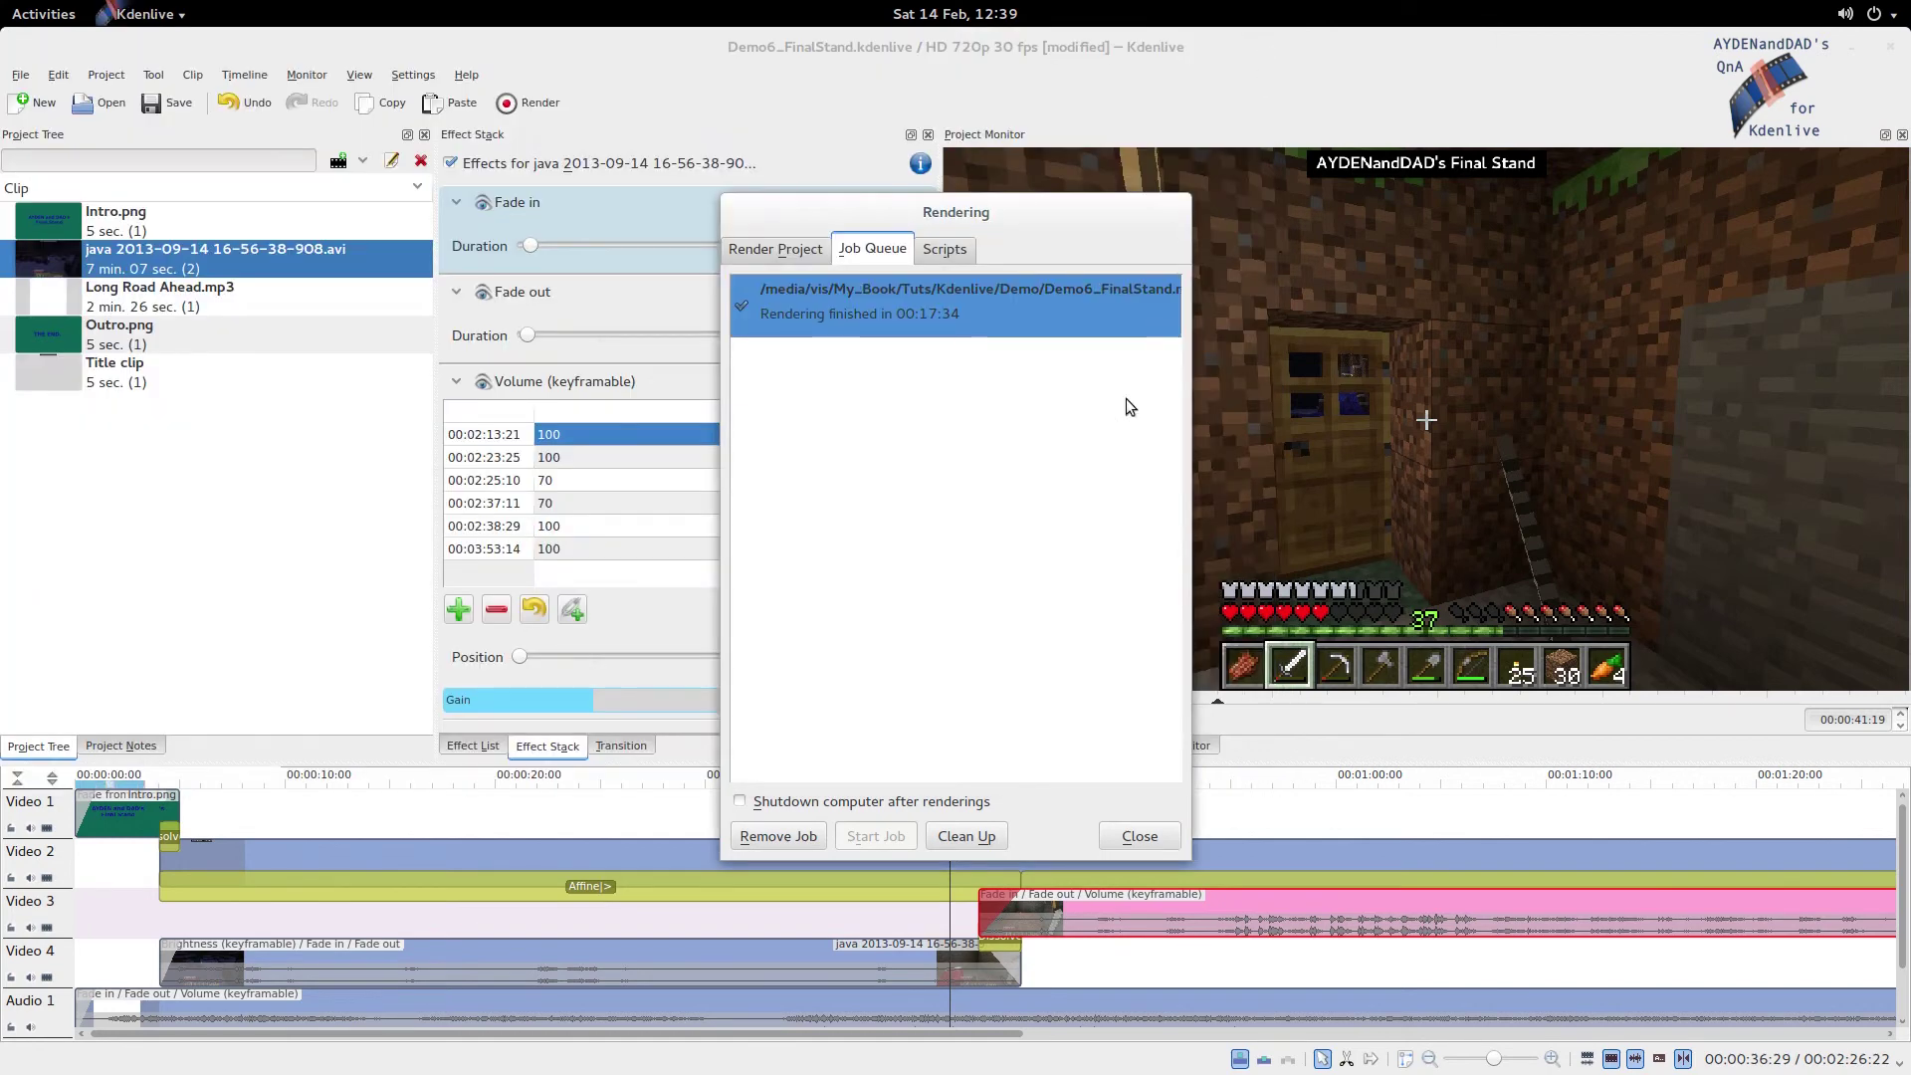
# Close the Rendering dialog to return to the main editing window.
pyautogui.click(1133, 838)
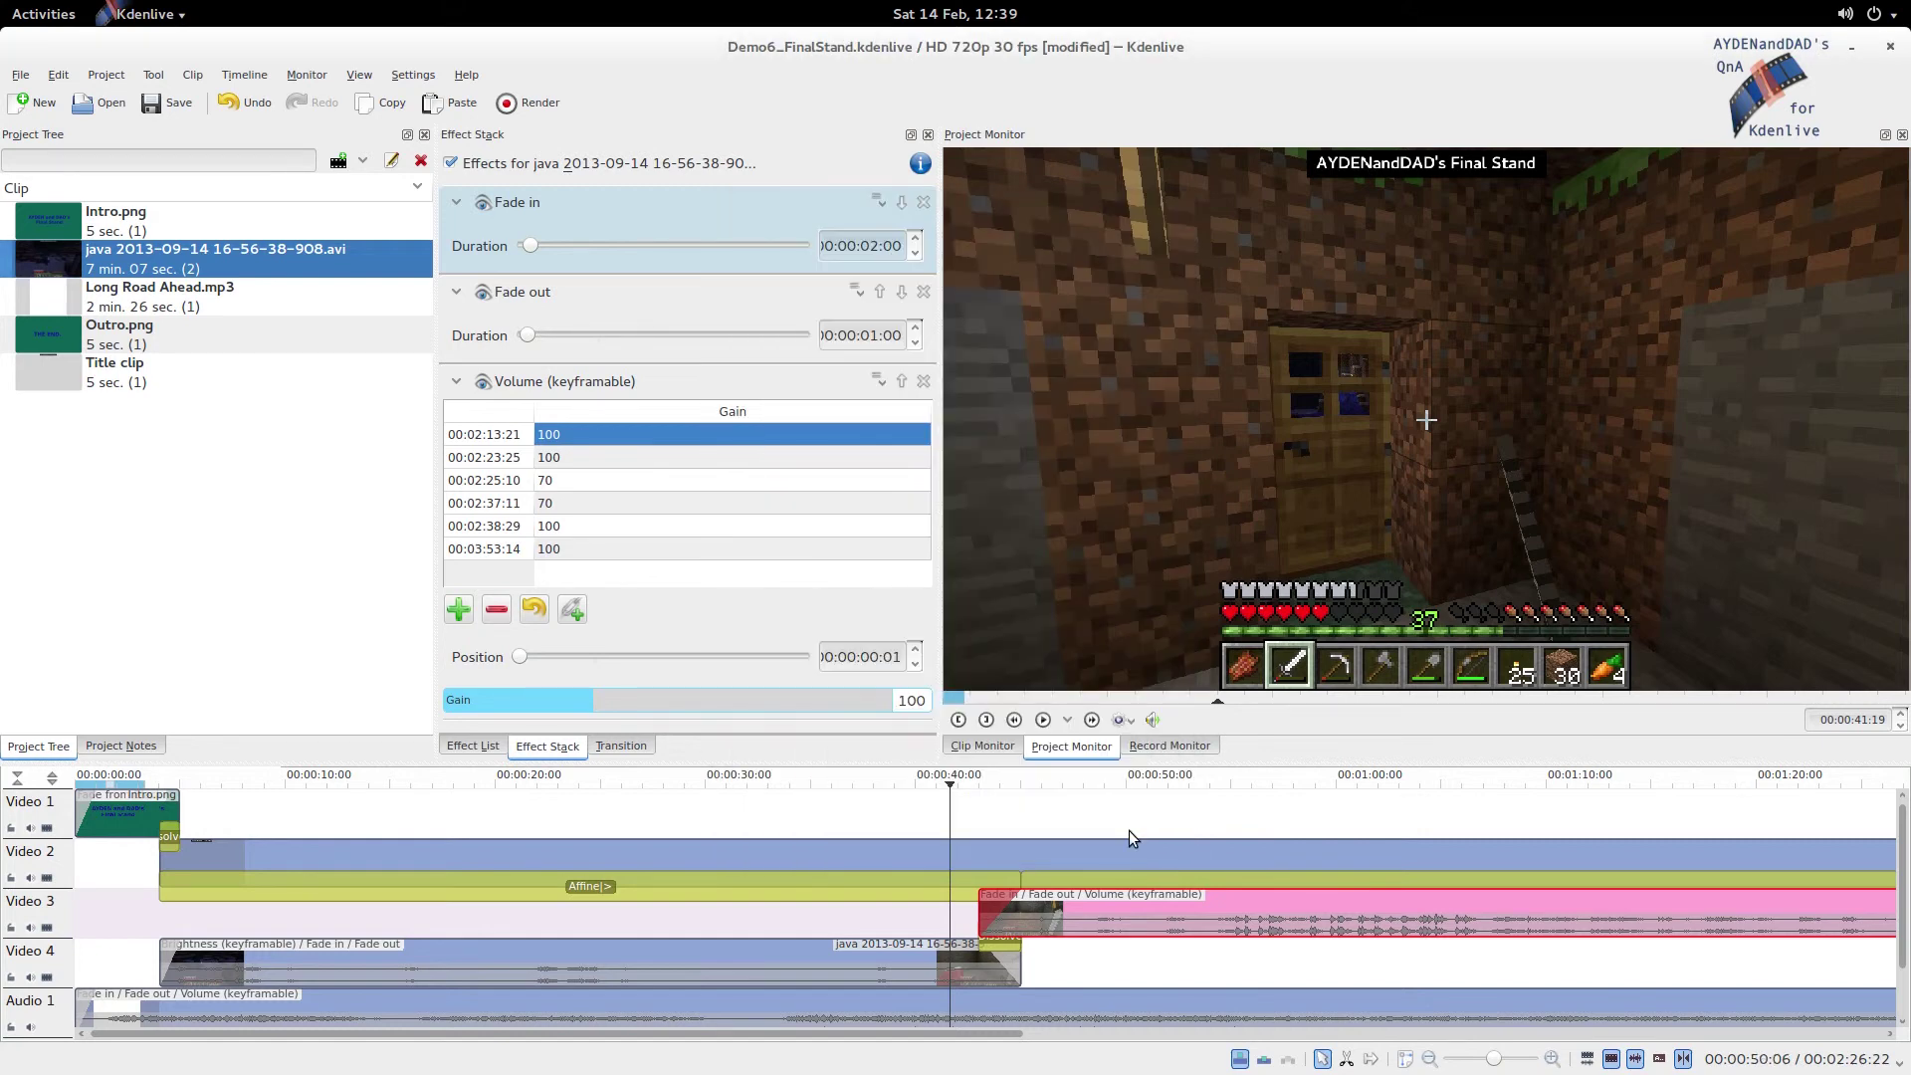